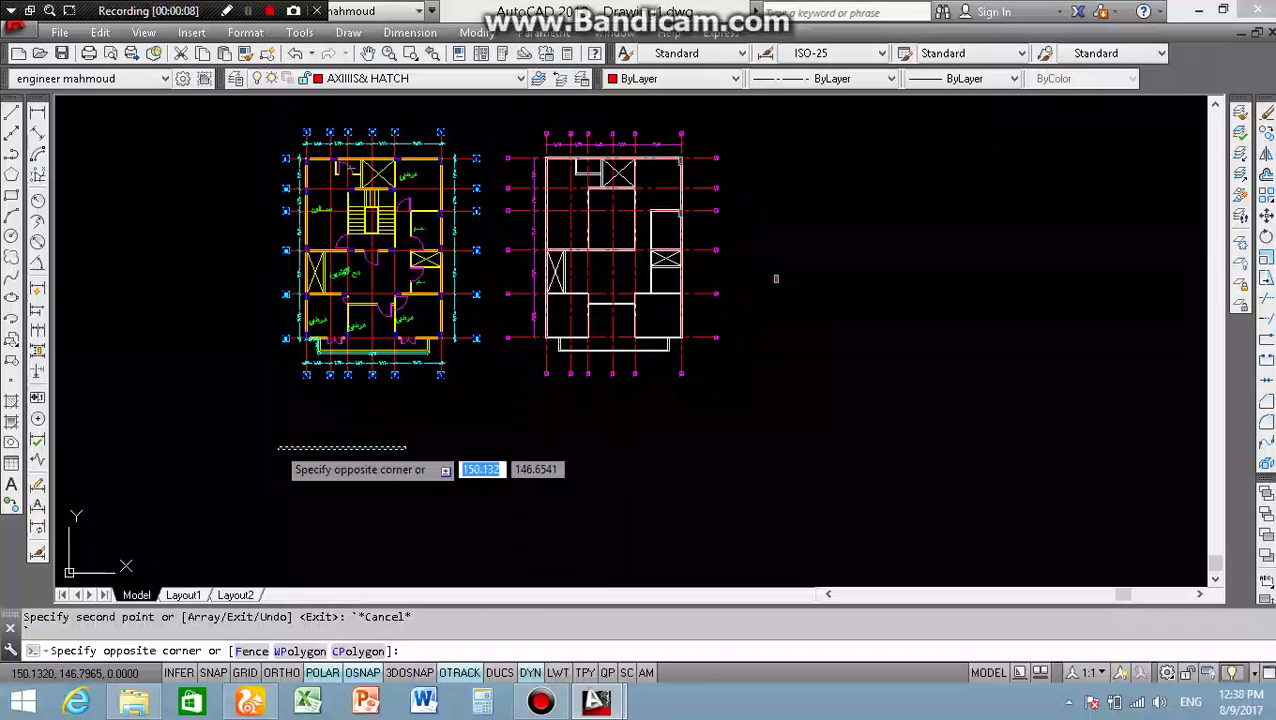
- Zoom to the right plan's top-right corner and start a selection window around the hatched column
click(213, 527)
scroll(420, 300, up, 3)
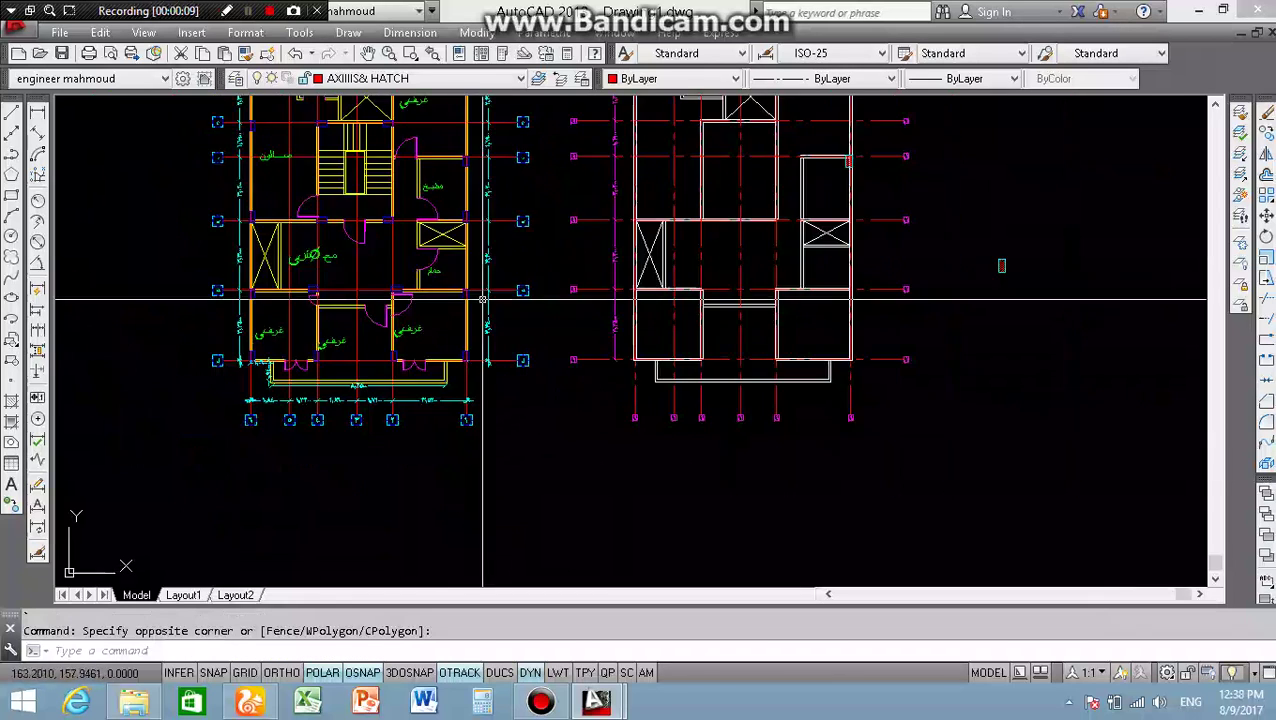
scroll(483, 298, down, 2)
scroll(594, 107, up, 4)
scroll(596, 150, down, 1)
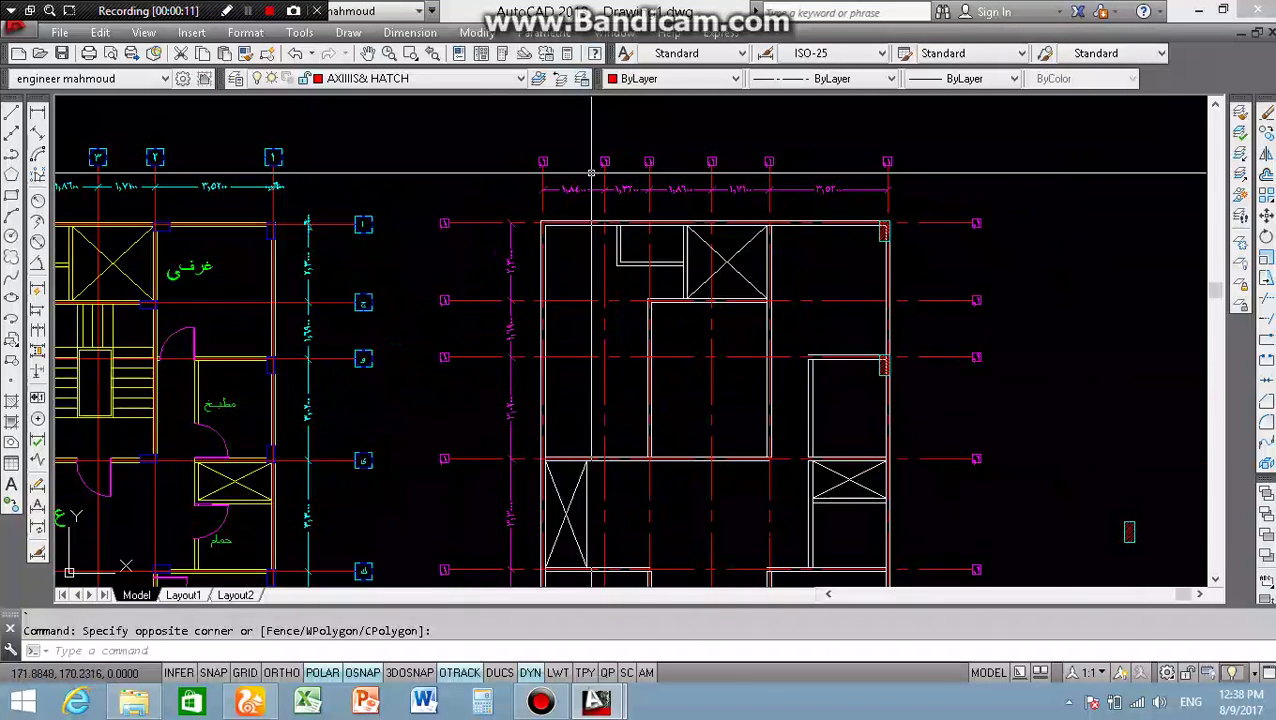
scroll(705, 250, down, 2)
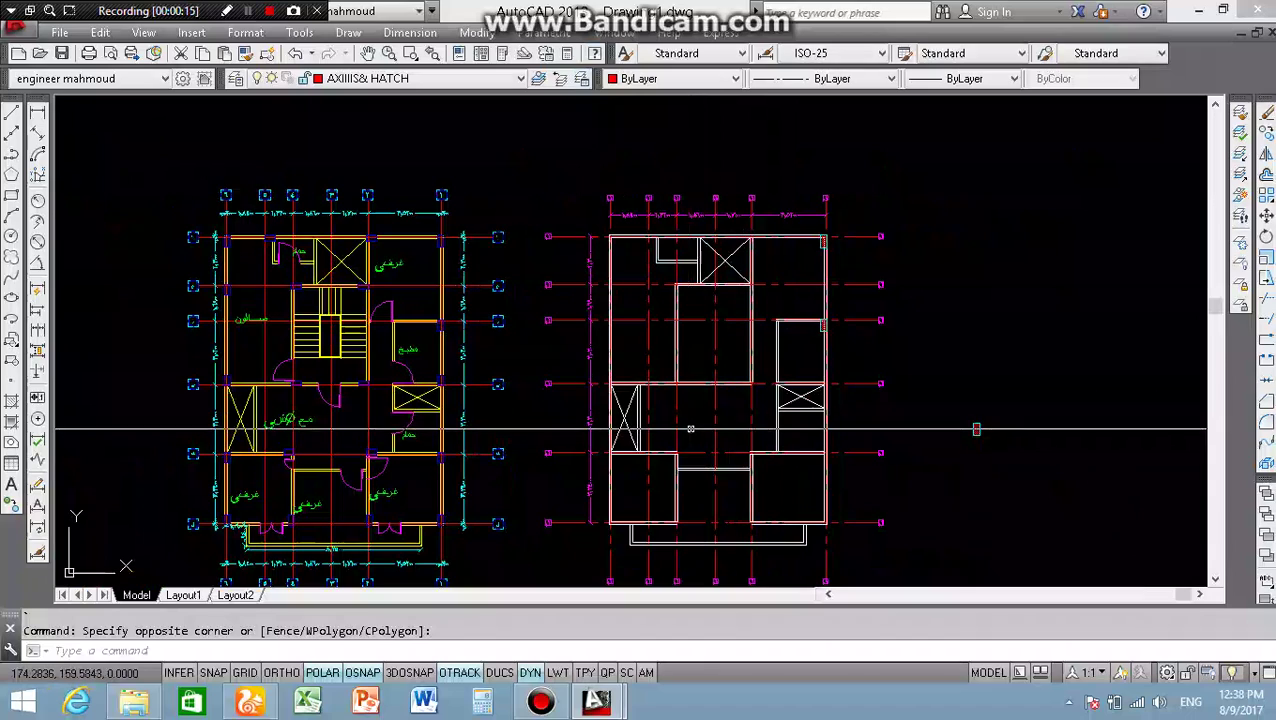
scroll(837, 295, up, 2)
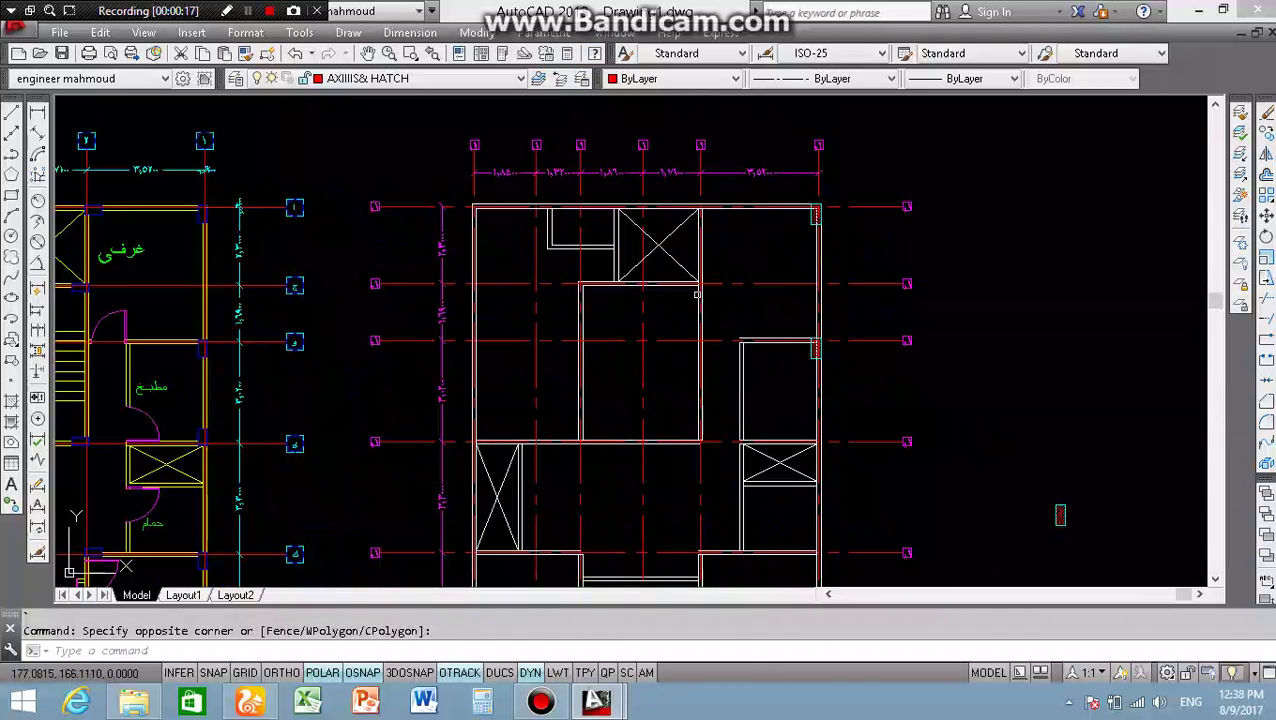
scroll(880, 373, down, 2)
scroll(880, 373, up, 2)
scroll(900, 296, down, 2)
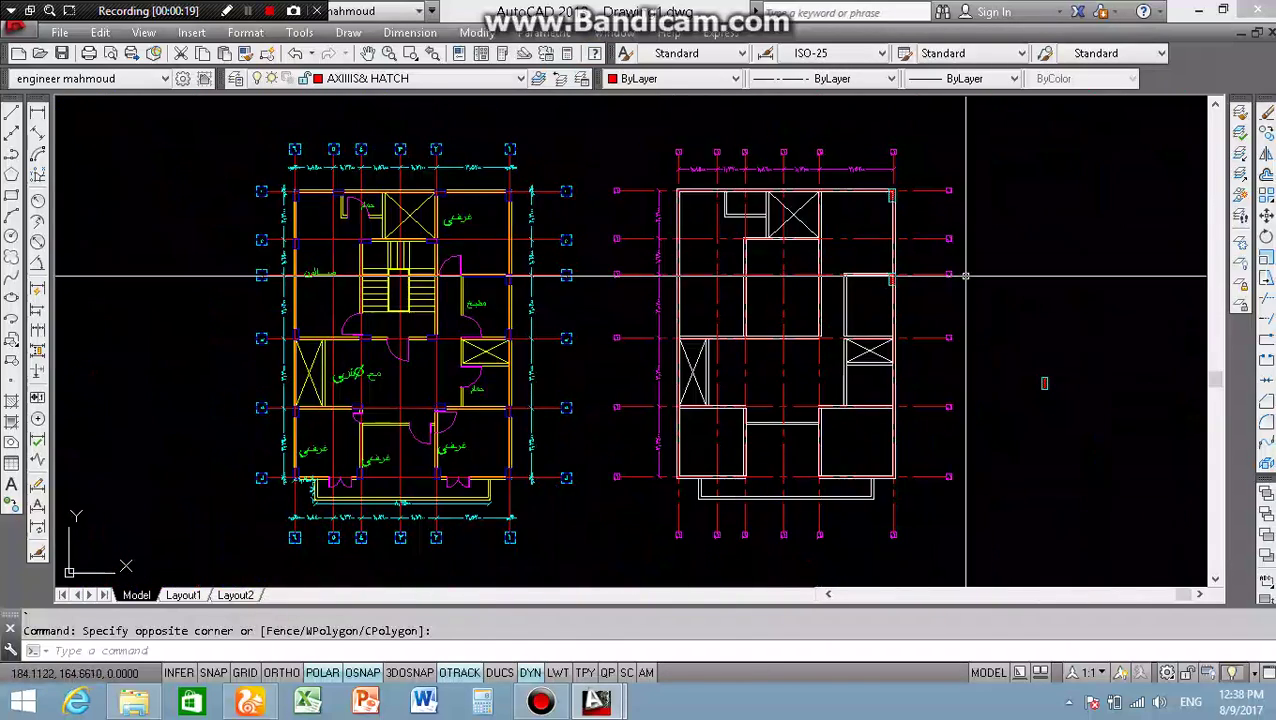
scroll(920, 275, up, 3)
click(688, 347)
- Select the hatched column and start copying it from its corner base point
click(750, 224)
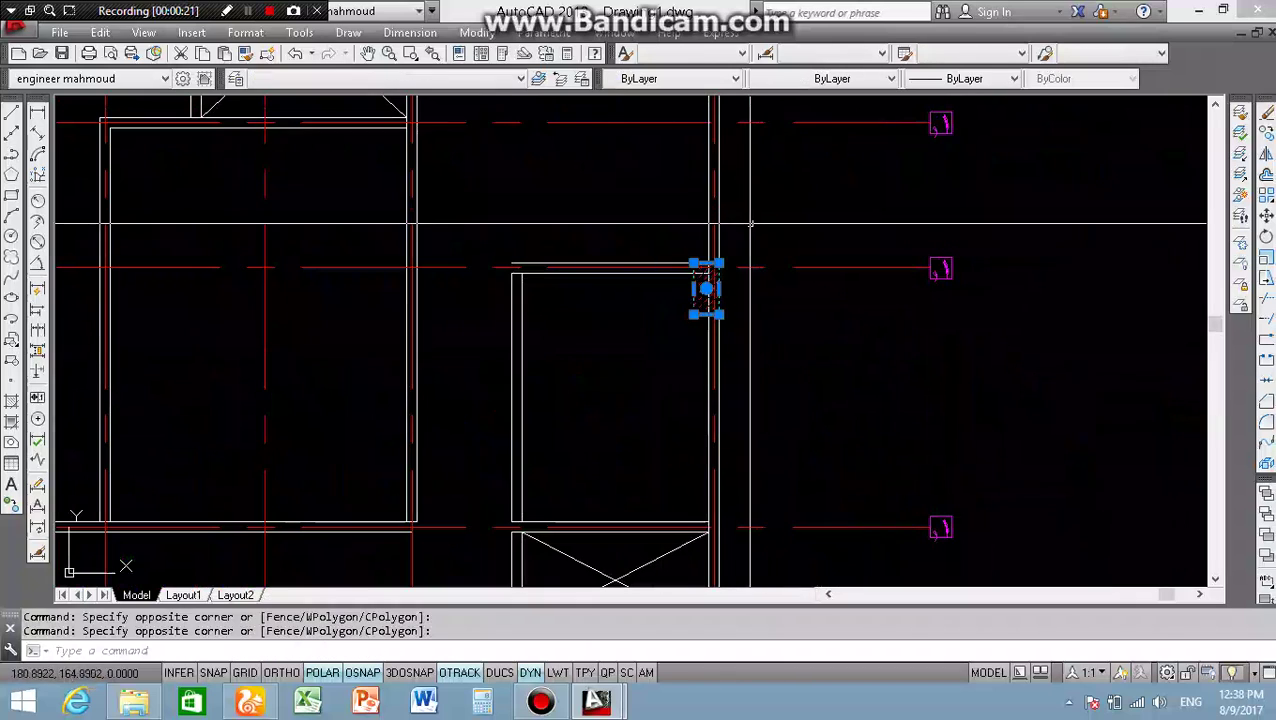
text(co)
key(Return)
scroll(705, 372, down, 3)
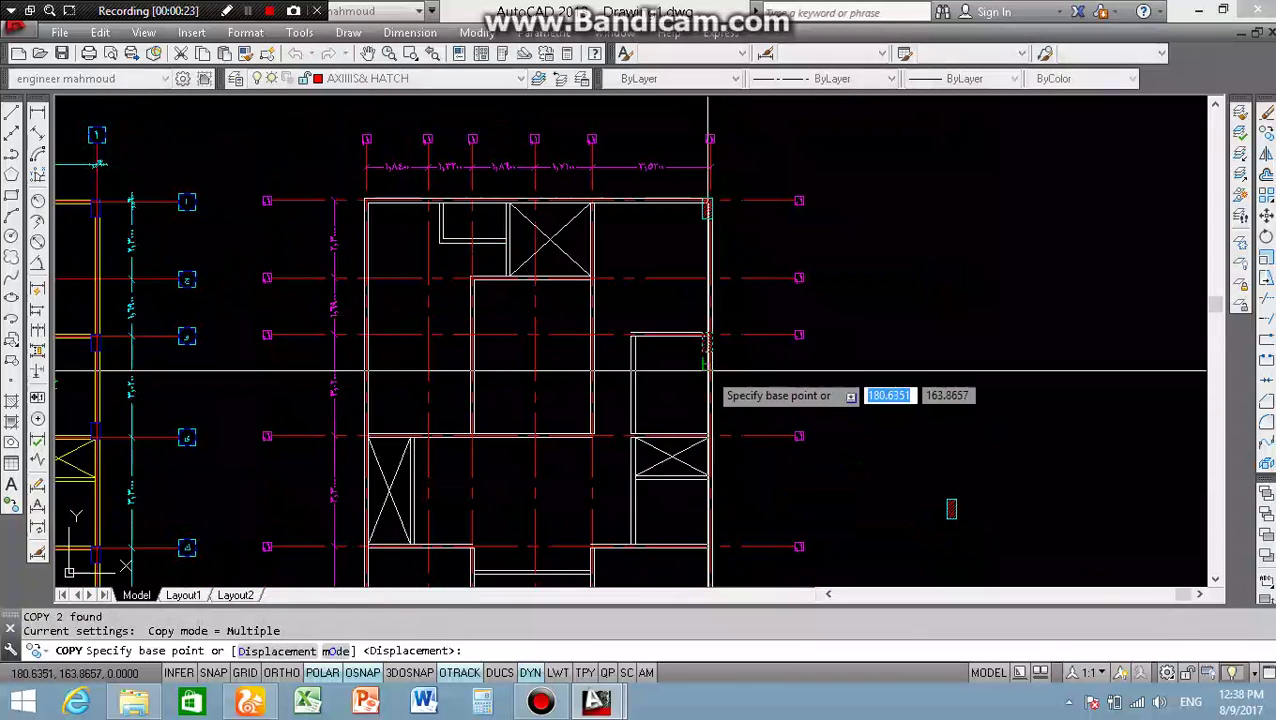
scroll(705, 372, down, 3)
scroll(453, 372, up, 3)
scroll(485, 400, up, 2)
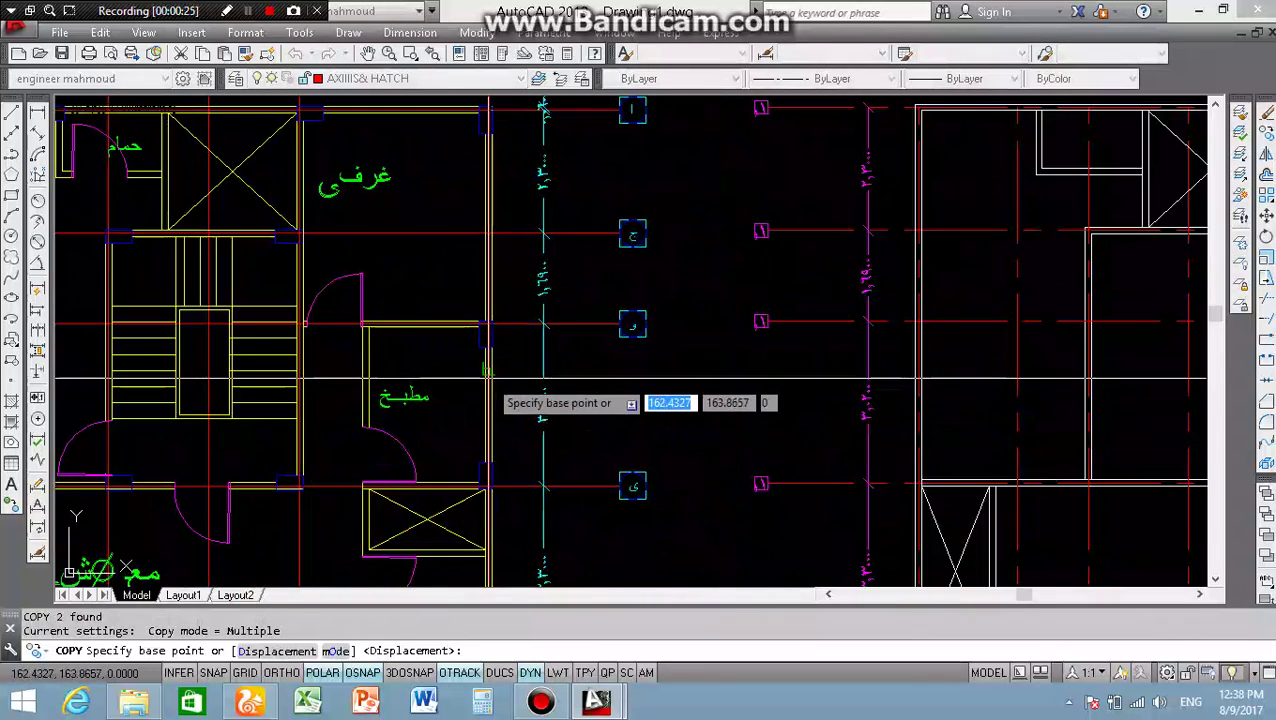
scroll(490, 430, down, 2)
scroll(540, 410, down, 3)
scroll(800, 400, up, 4)
scroll(800, 400, up, 2)
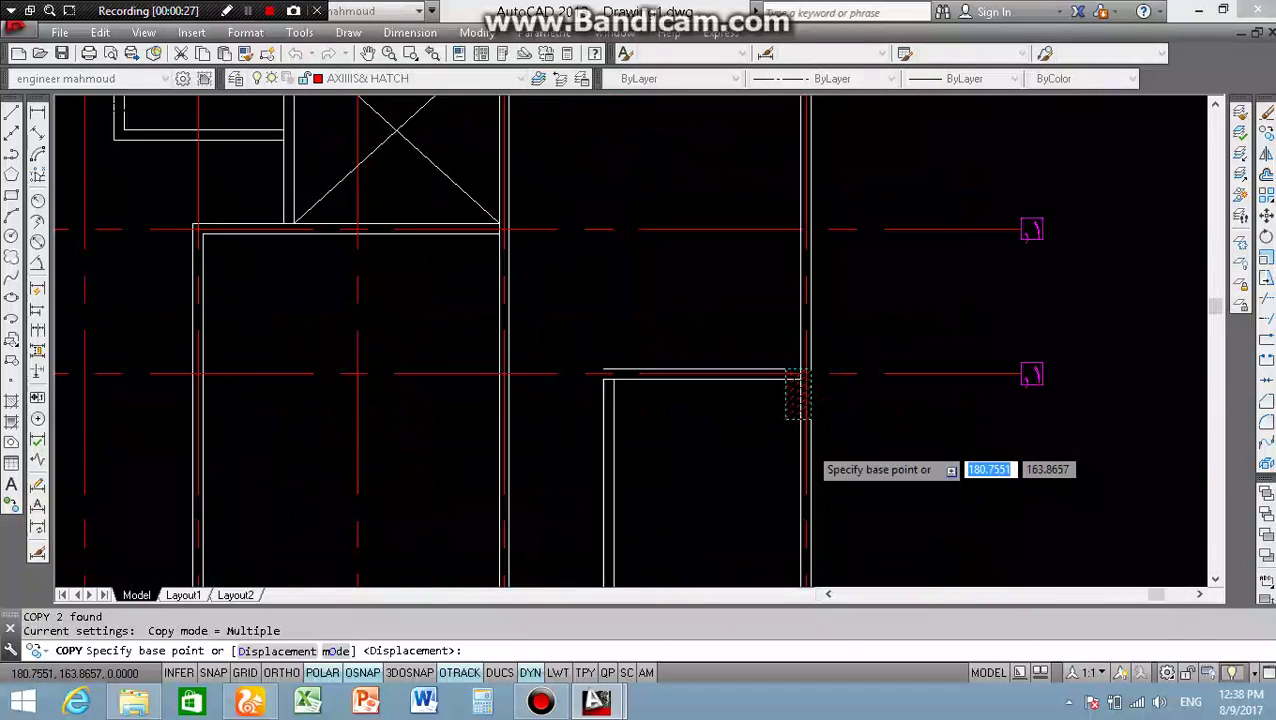
scroll(770, 420, up, 2)
click(753, 332)
- Place the column copy at the lower right-side wall corner and end the copy
scroll(770, 340, down, 2)
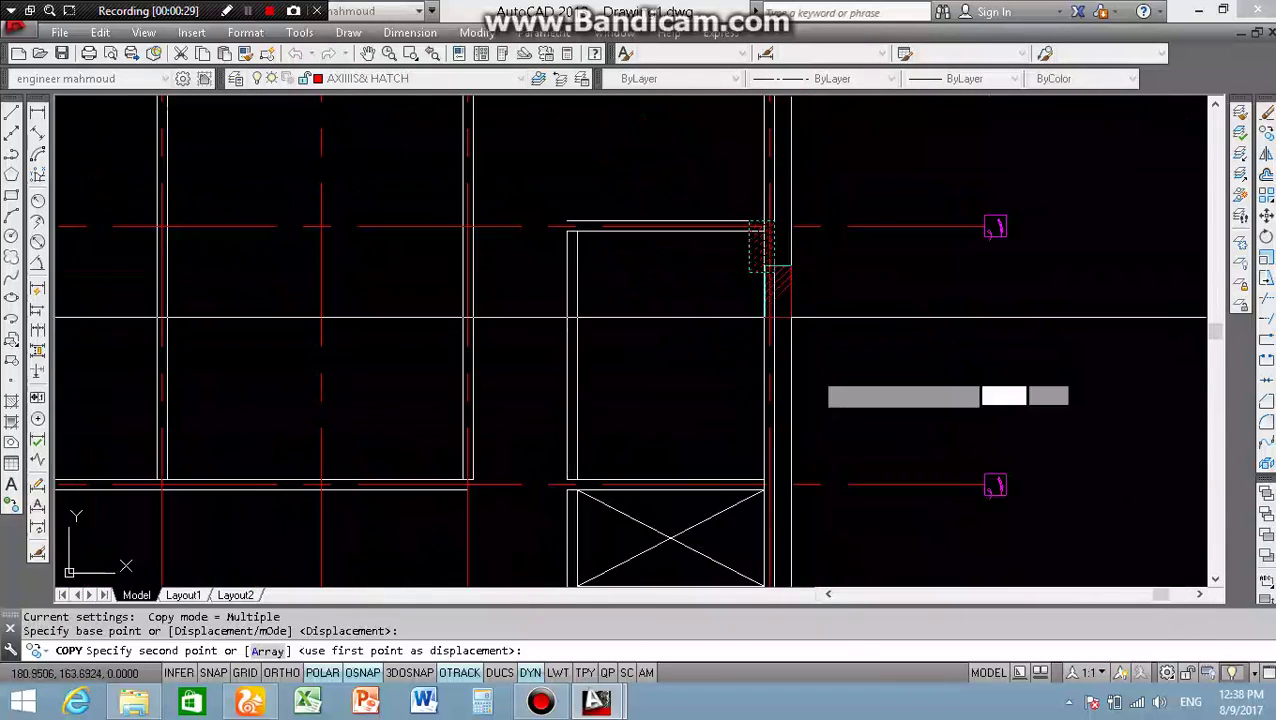
scroll(780, 470, up, 3)
scroll(720, 500, down, 2)
scroll(715, 495, up, 2)
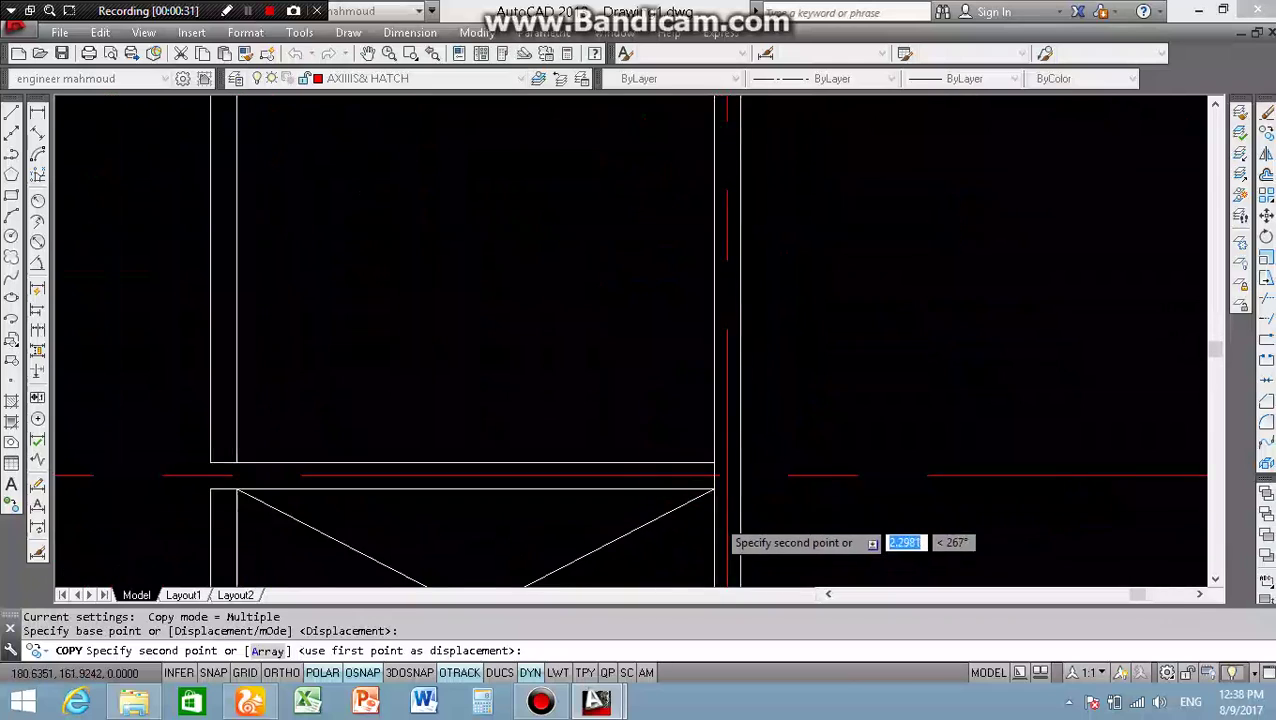
scroll(712, 495, up, 2)
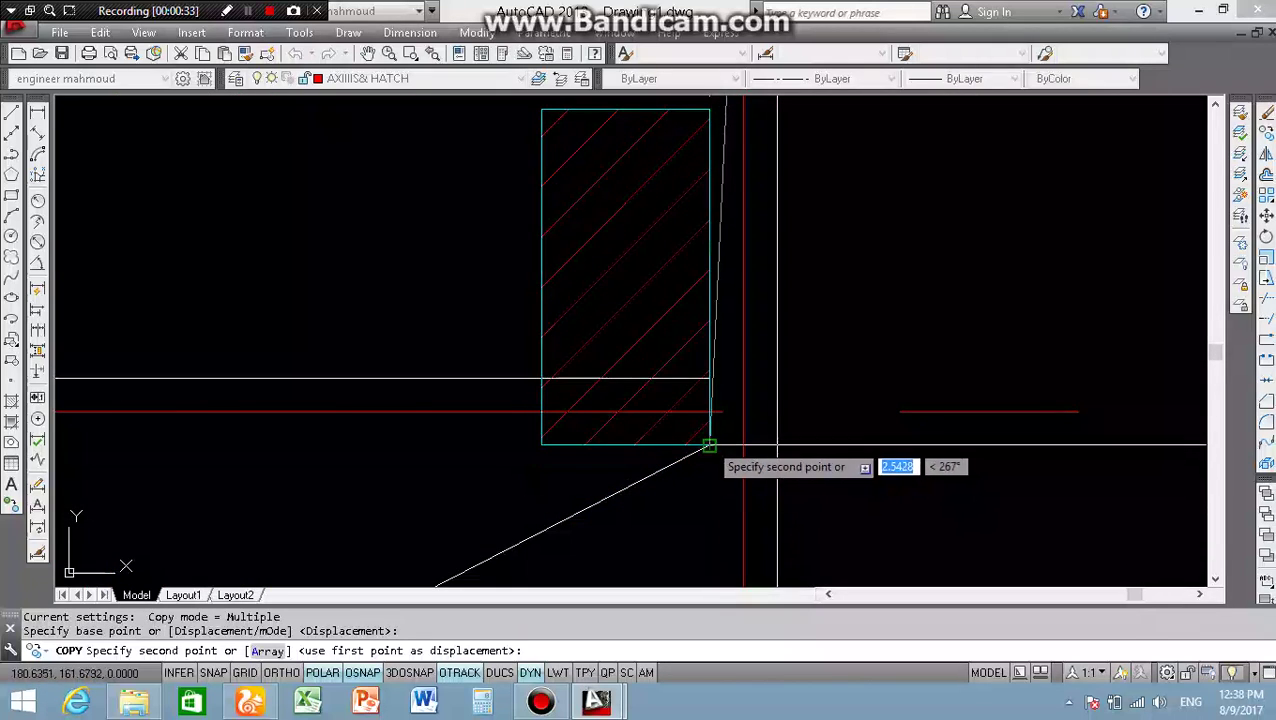
scroll(778, 445, down, 1)
scroll(770, 440, down, 2)
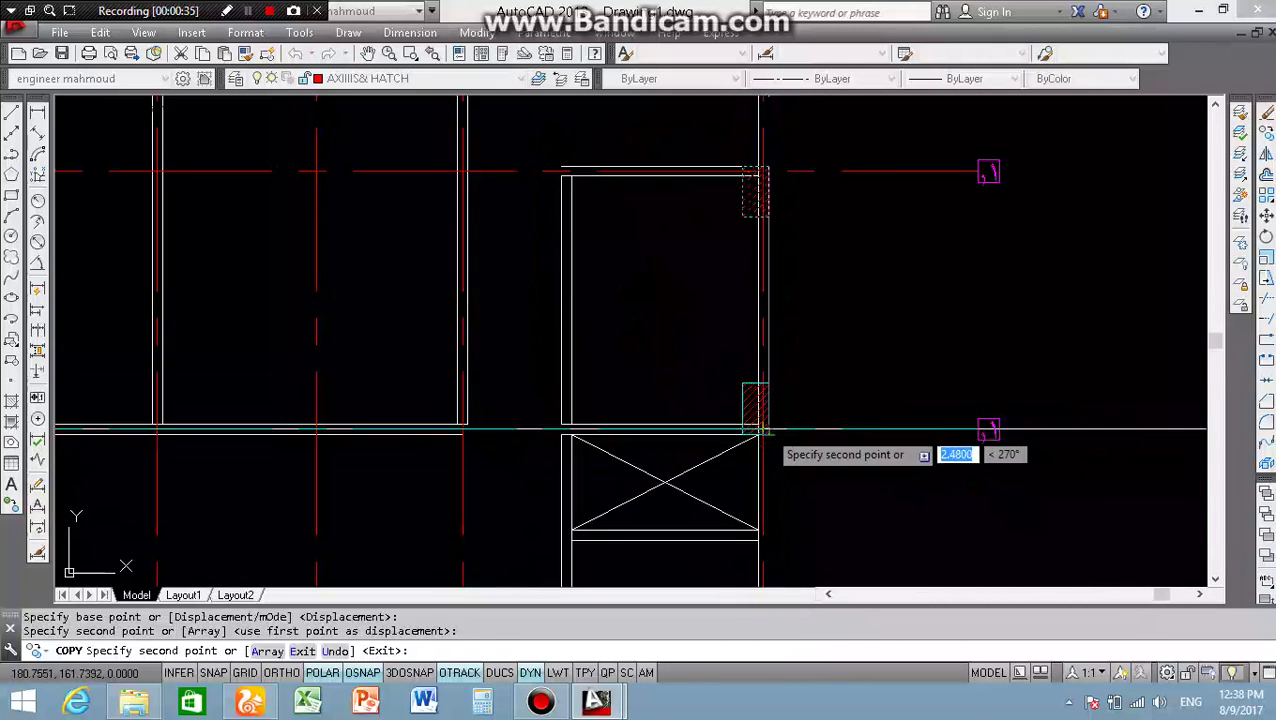
scroll(765, 430, down, 3)
scroll(440, 450, up, 3)
scroll(390, 422, up, 2)
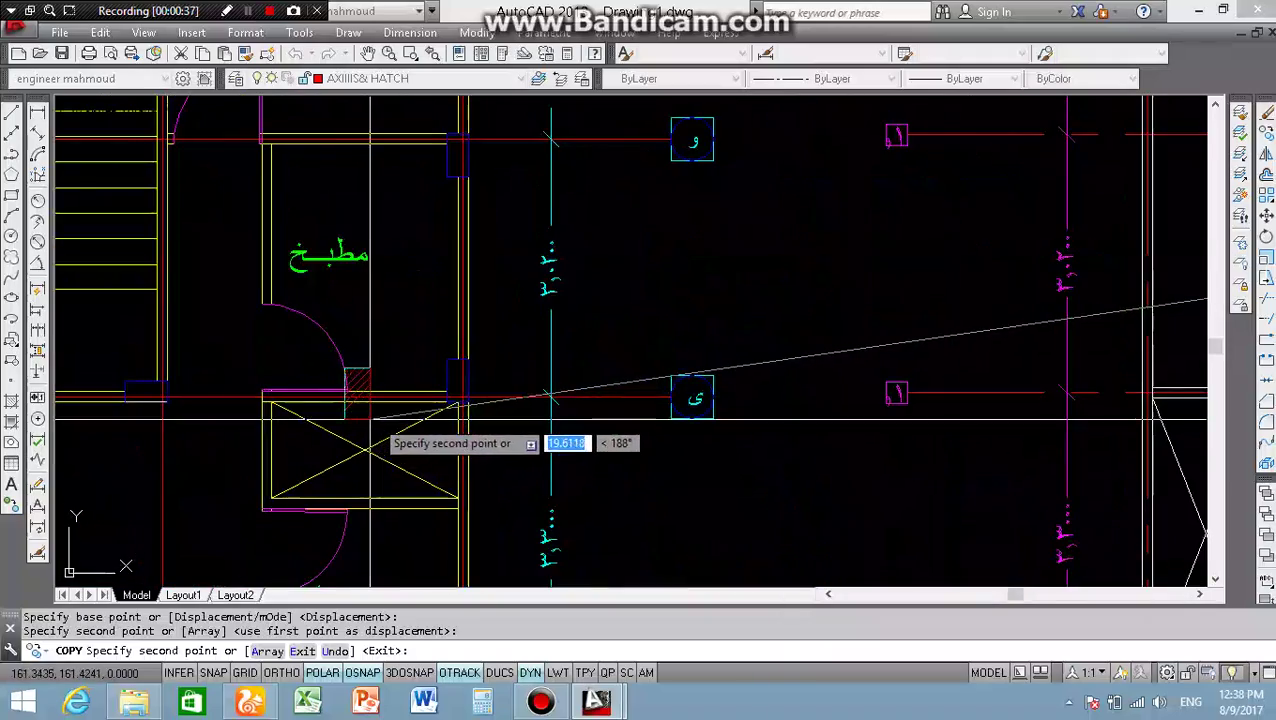
scroll(405, 412, down, 4)
scroll(418, 440, up, 1)
scroll(413, 490, down, 3)
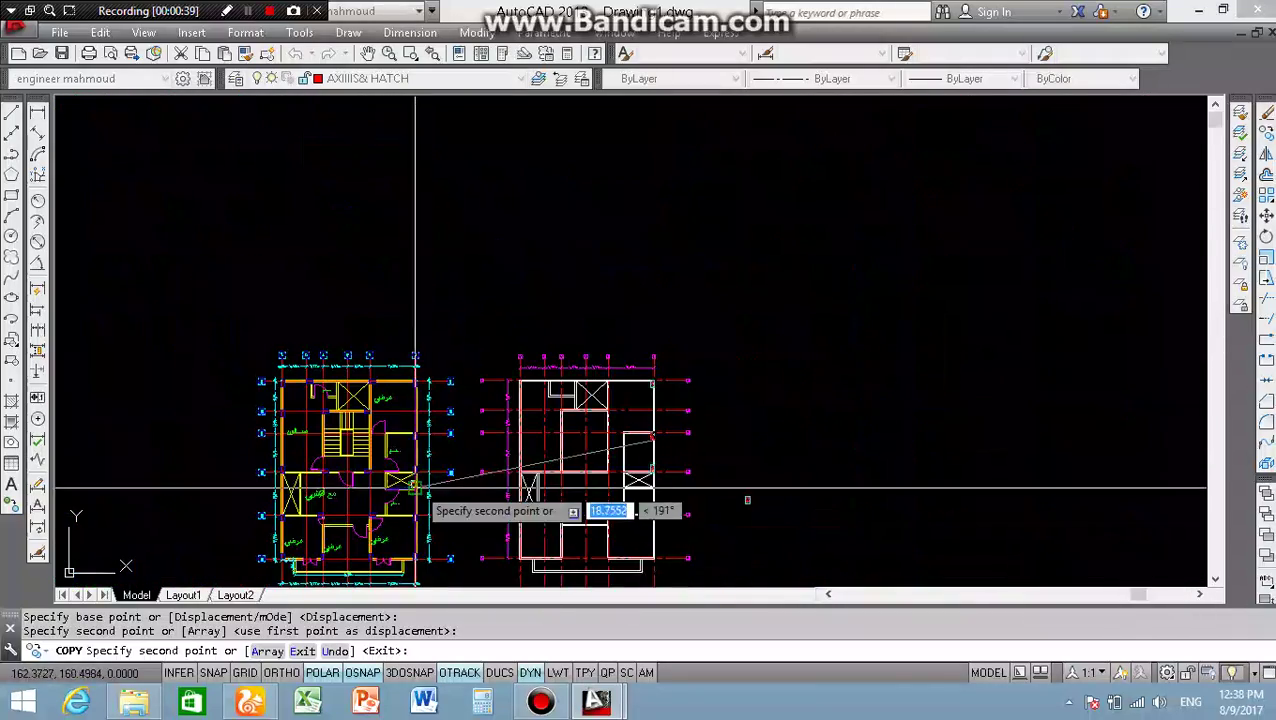
scroll(440, 500, up, 2)
scroll(505, 545, up, 4)
scroll(430, 455, down, 1)
scroll(428, 455, down, 2)
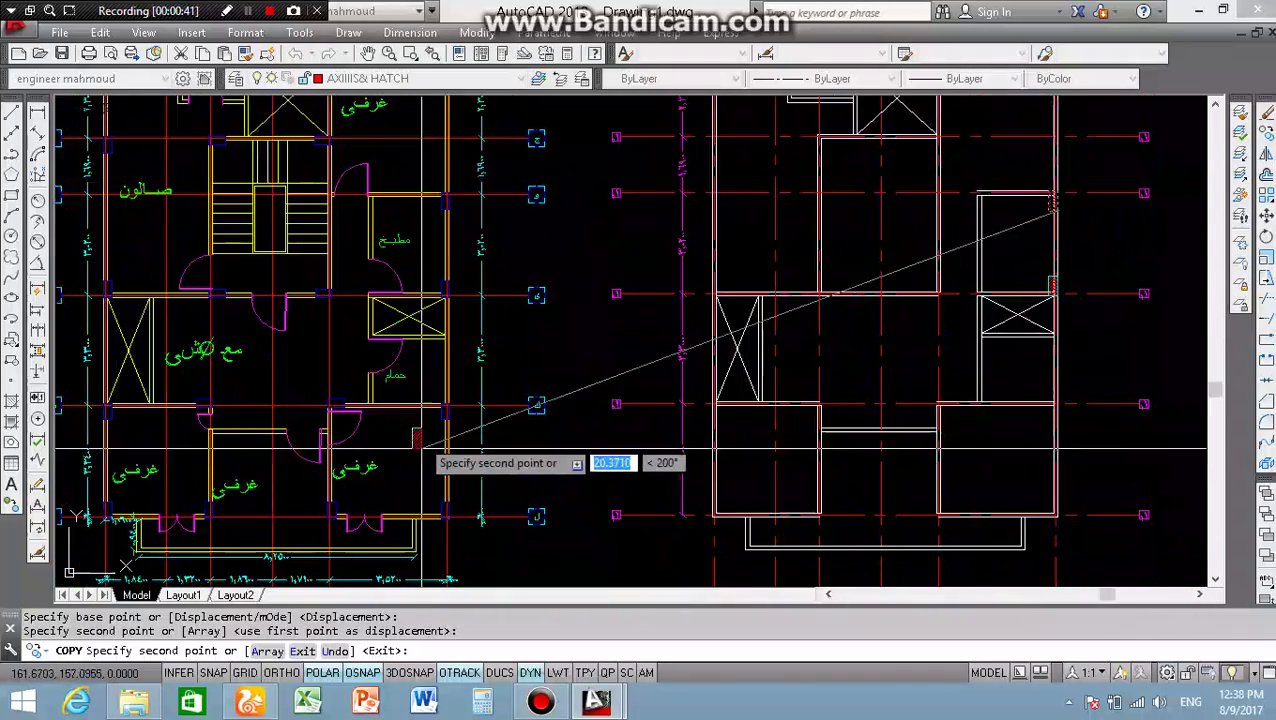
scroll(427, 435, down, 2)
scroll(595, 457, down, 1)
scroll(595, 457, up, 5)
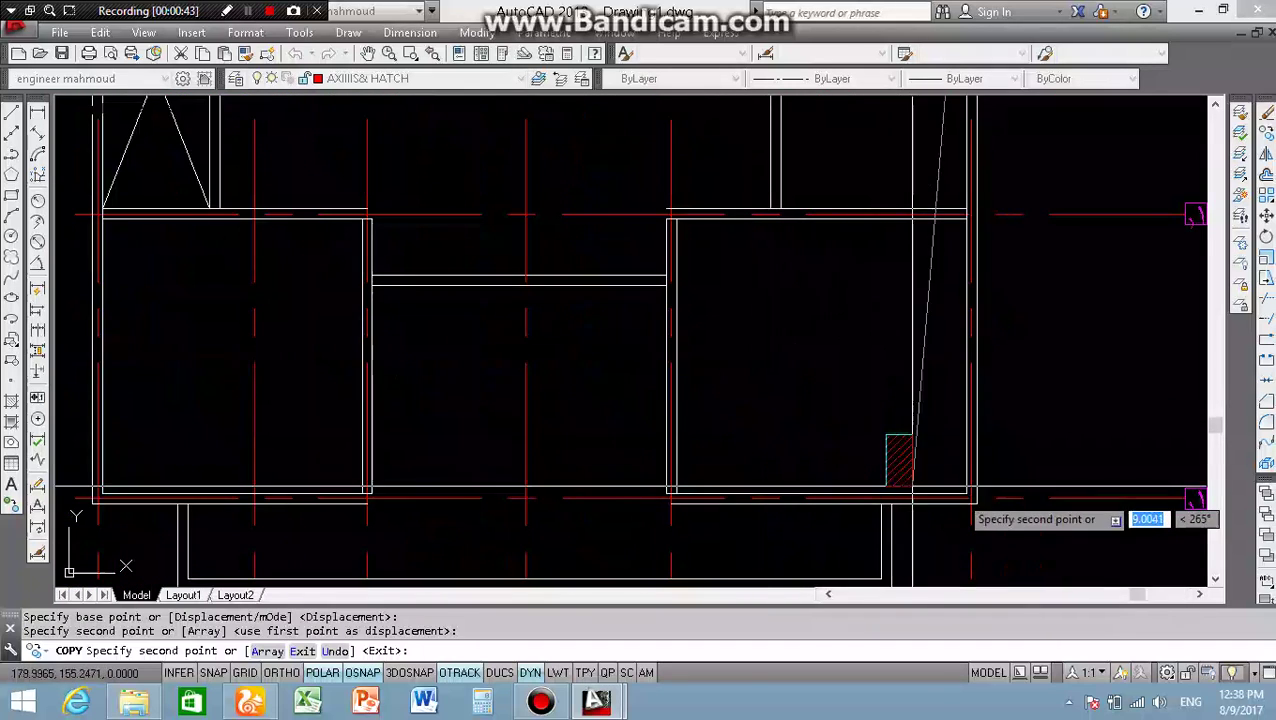
scroll(950, 505, up, 2)
click(1003, 519)
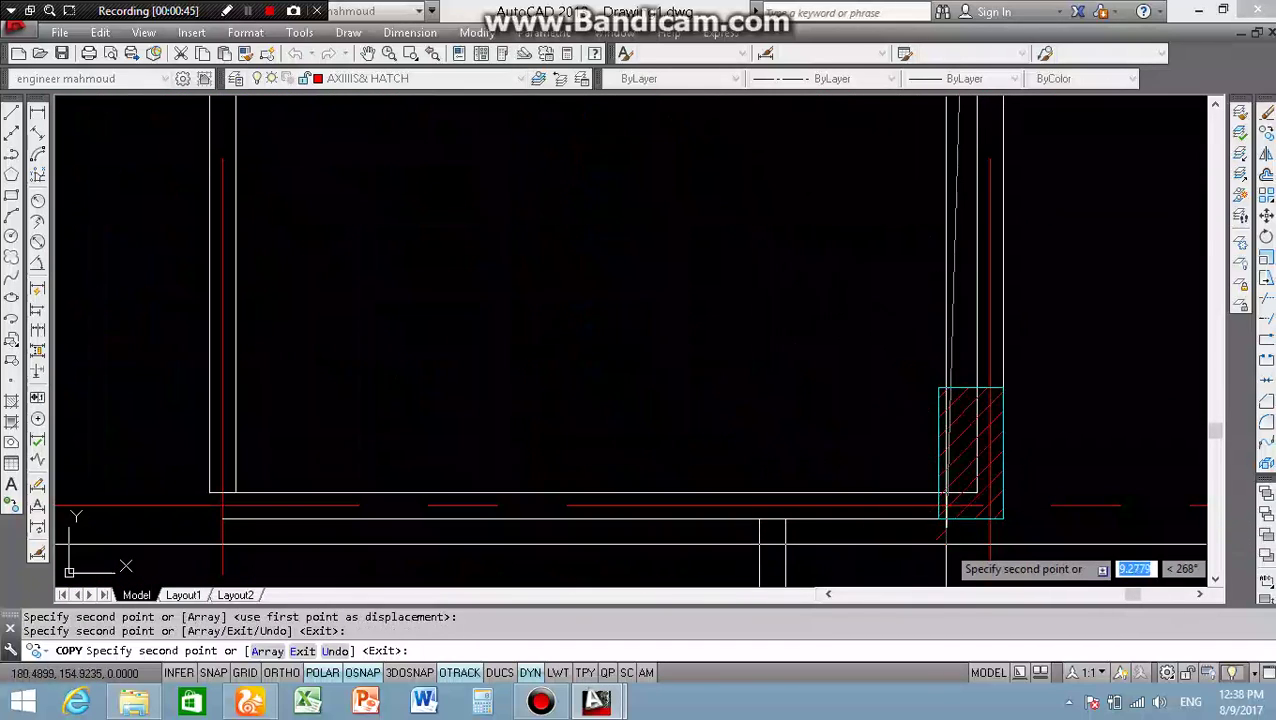
key(Escape)
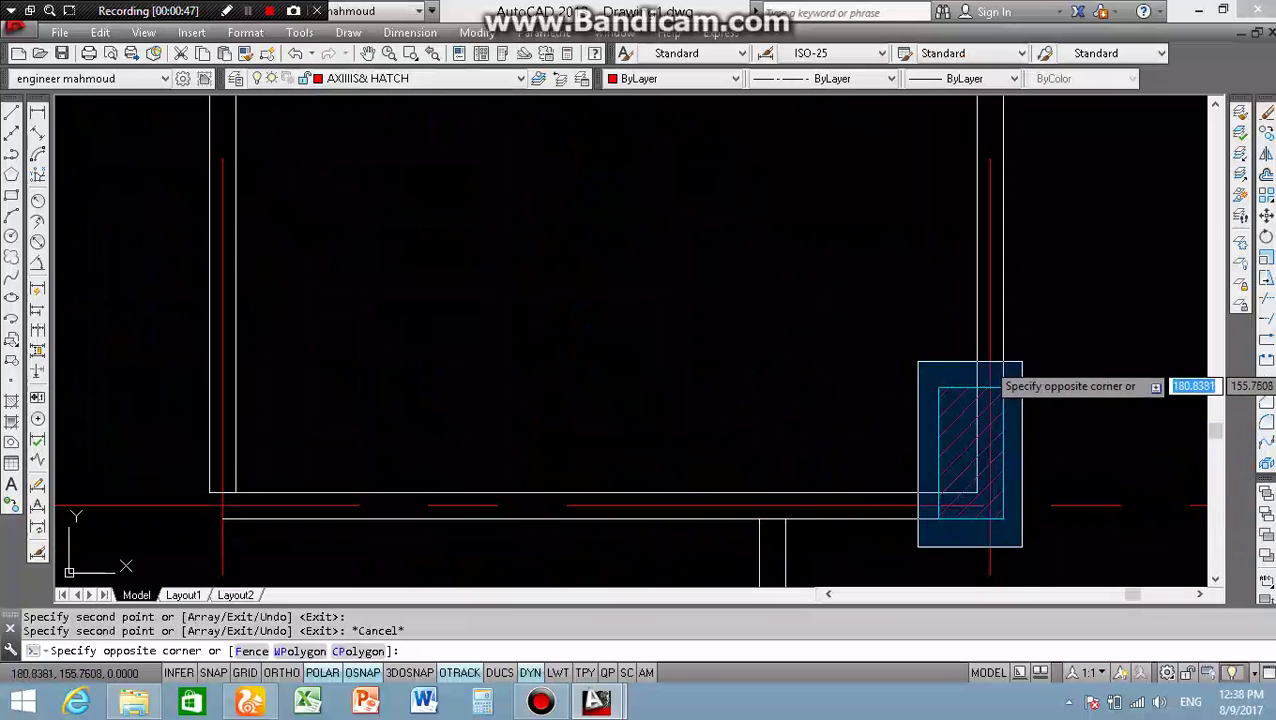
- Select the newly placed column and copy it from its corner base point
click(1016, 362)
text(co)
key(Return)
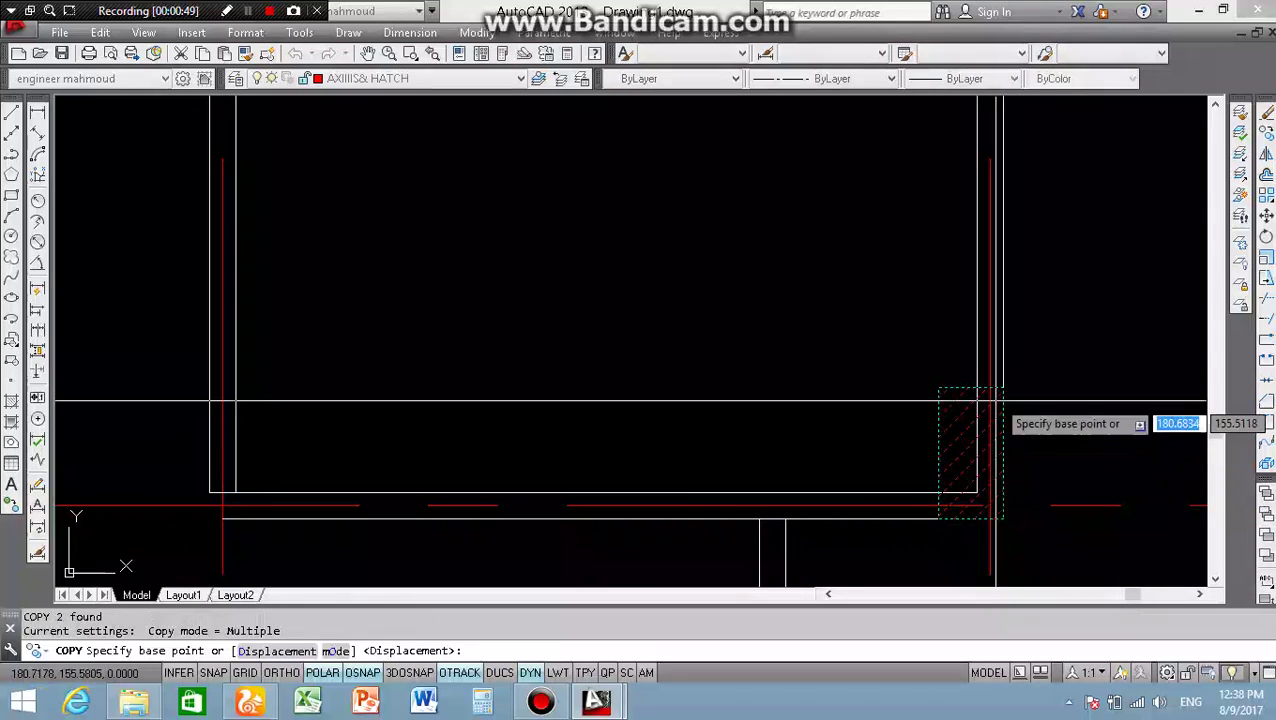
click(1003, 388)
scroll(1003, 388, down, 3)
scroll(965, 405, down, 2)
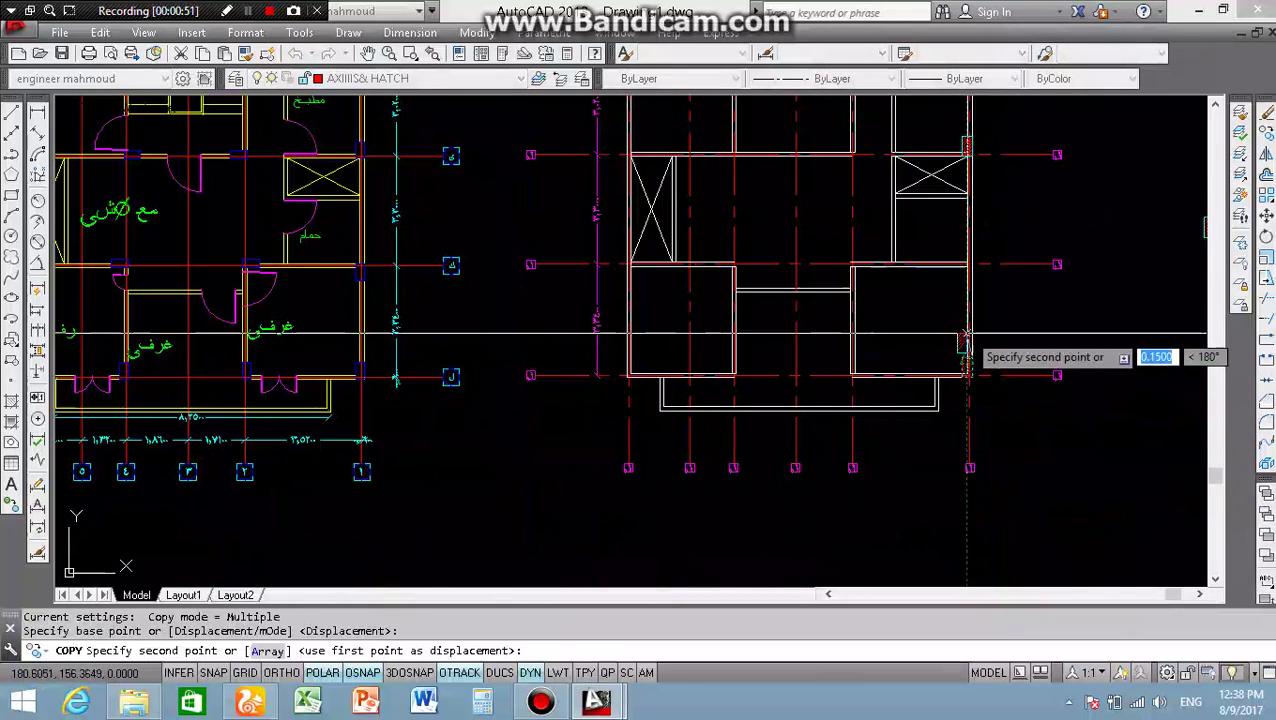
scroll(1110, 340, up, 3)
scroll(975, 255, up, 3)
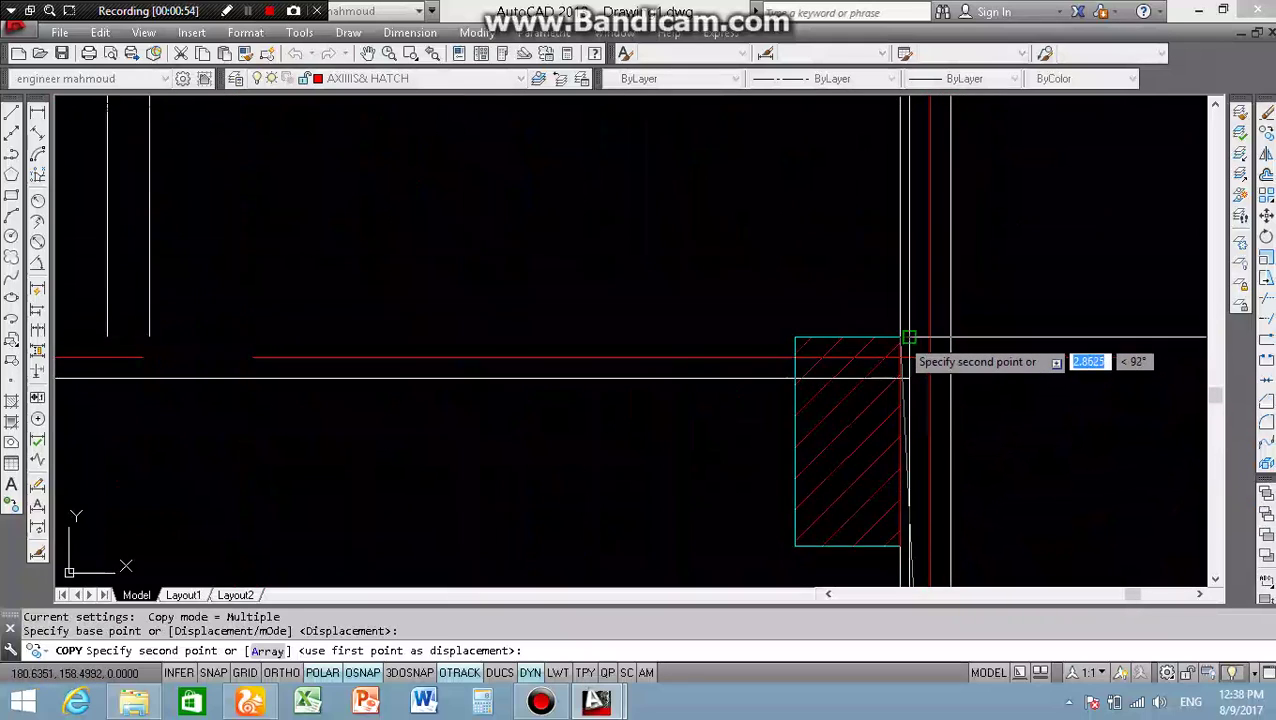
- Drop the copy at the next wall junction along the right side
click(949, 338)
scroll(840, 385, down, 2)
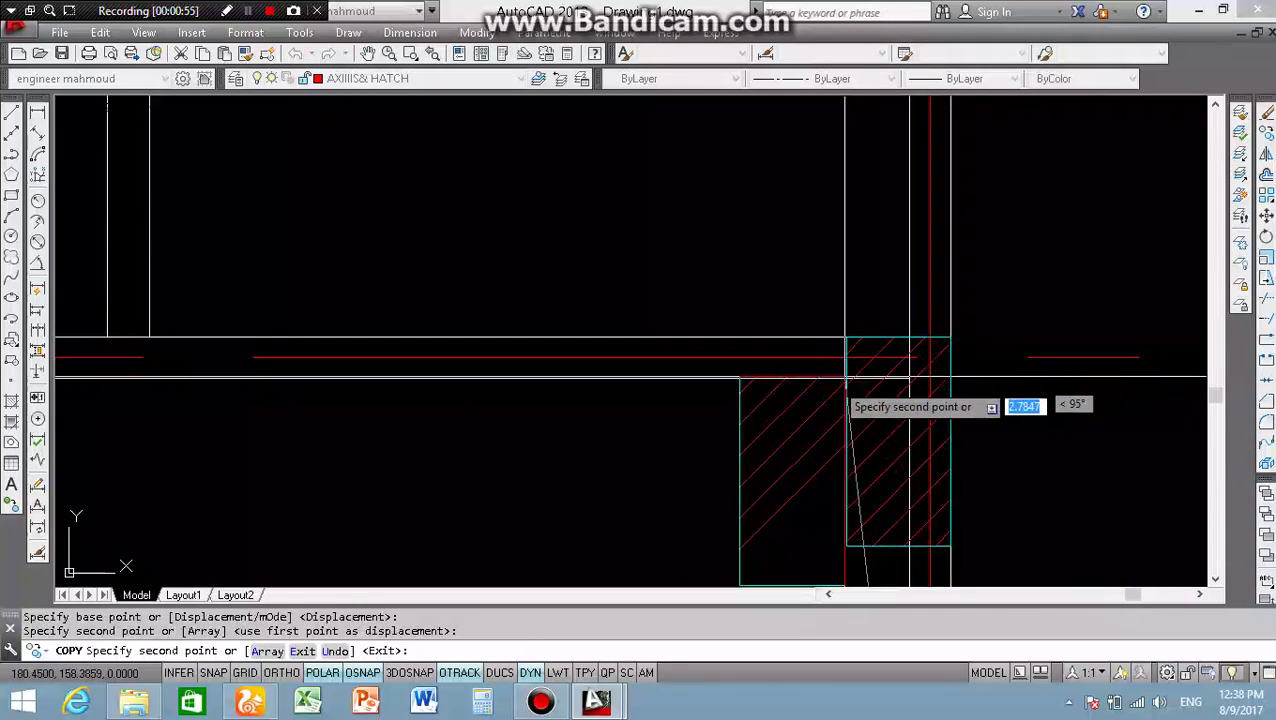
scroll(846, 373, down, 2)
key(Escape)
scroll(846, 360, down, 3)
scroll(846, 358, down, 1)
scroll(818, 382, down, 2)
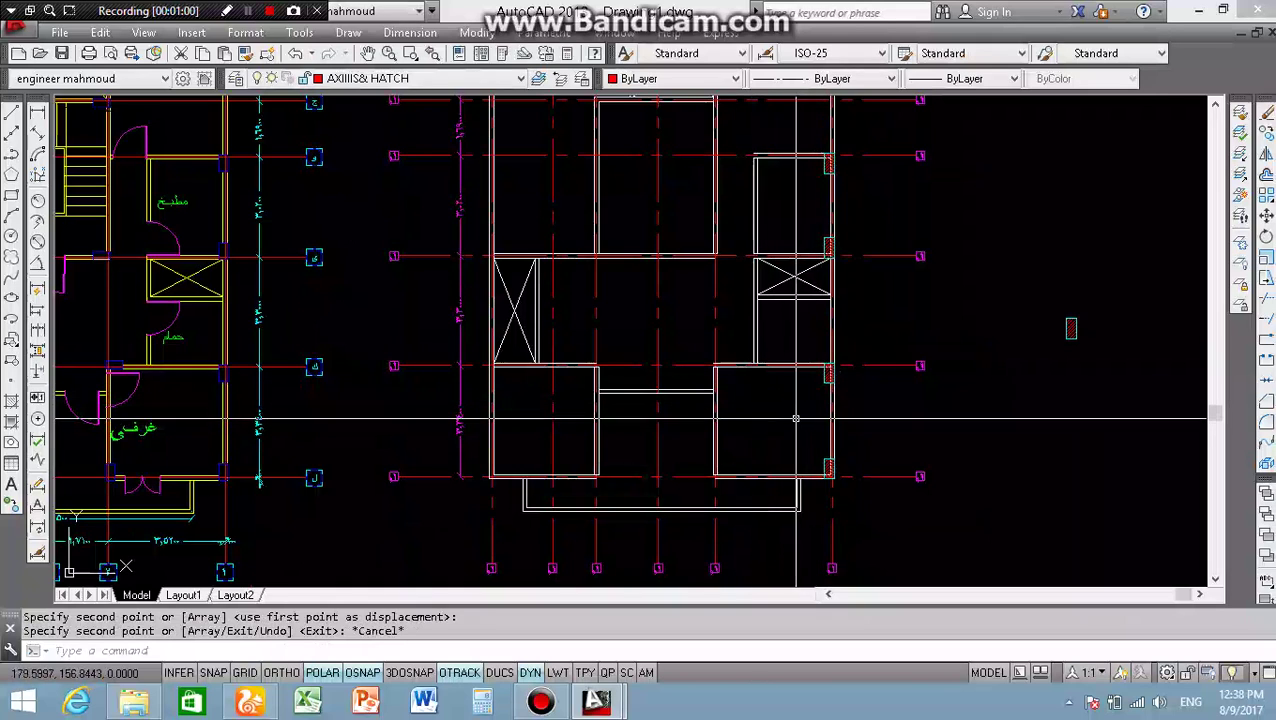
scroll(796, 418, down, 2)
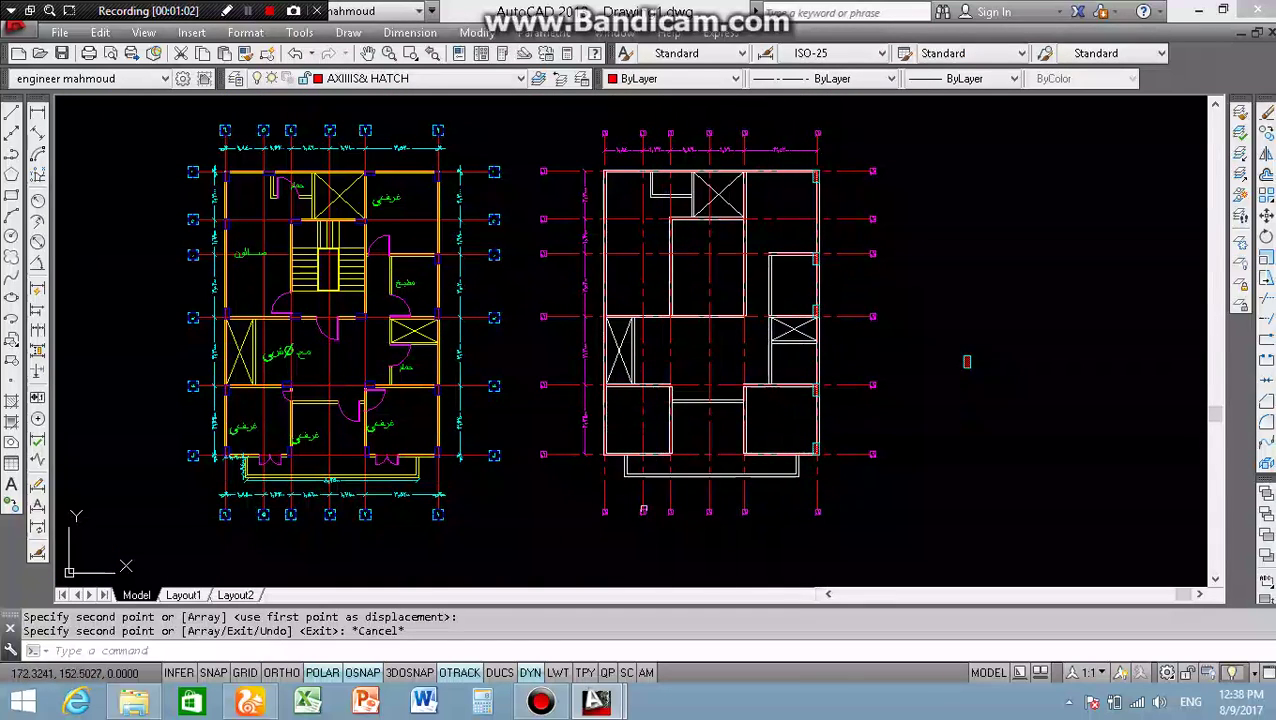
scroll(369, 409, up, 2)
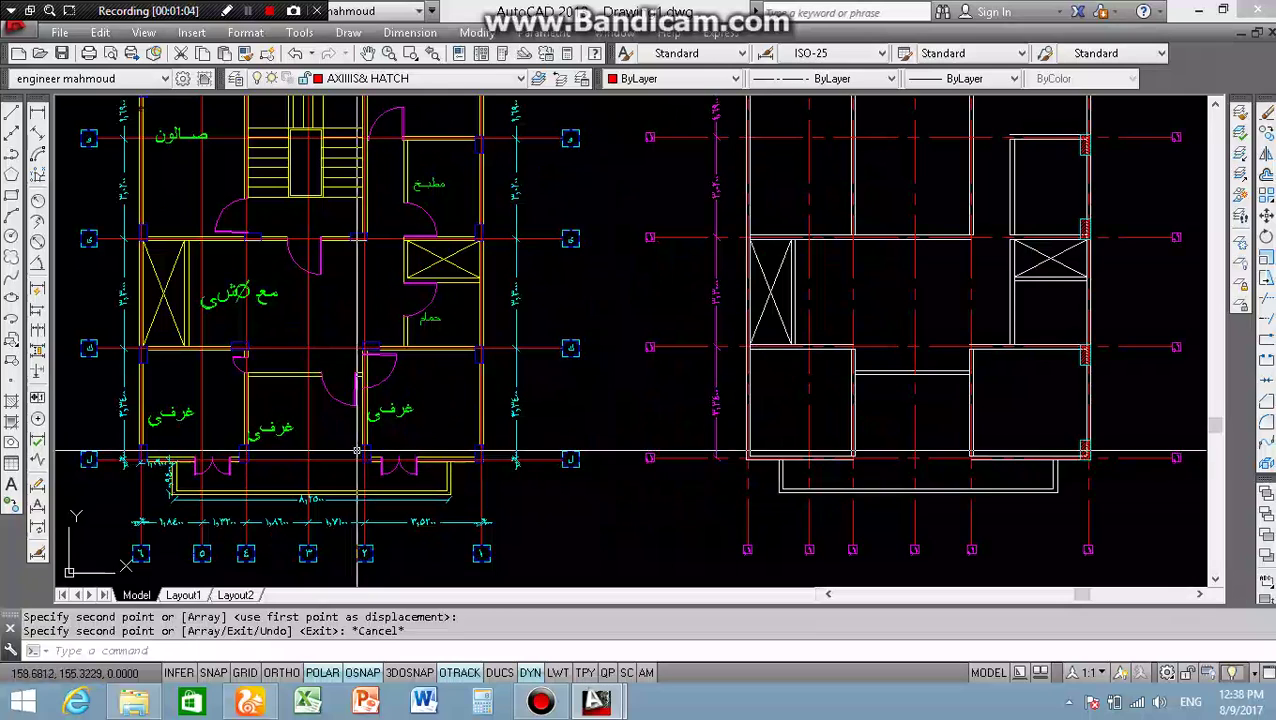
scroll(1005, 455, up, 3)
scroll(1015, 460, down, 3)
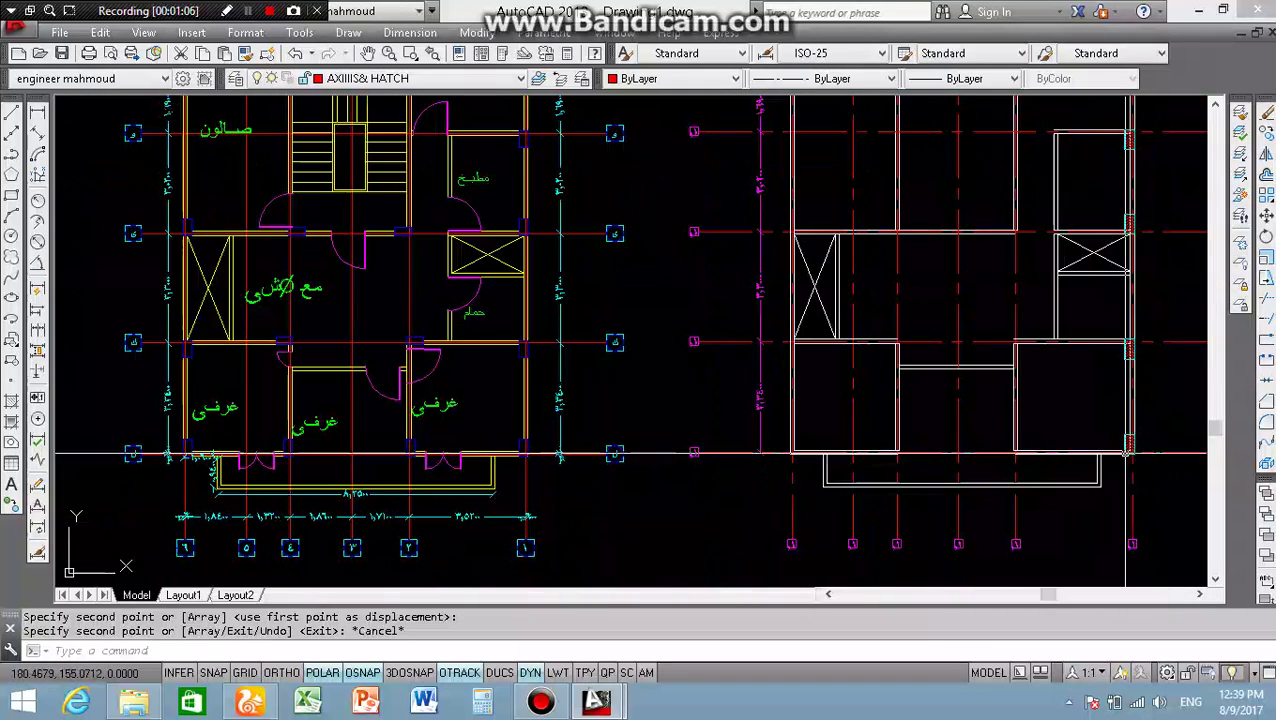
scroll(1030, 468, up, 4)
scroll(1040, 473, up, 1)
- Copy the hatched column to the room's lower-left wall corner
click(982, 477)
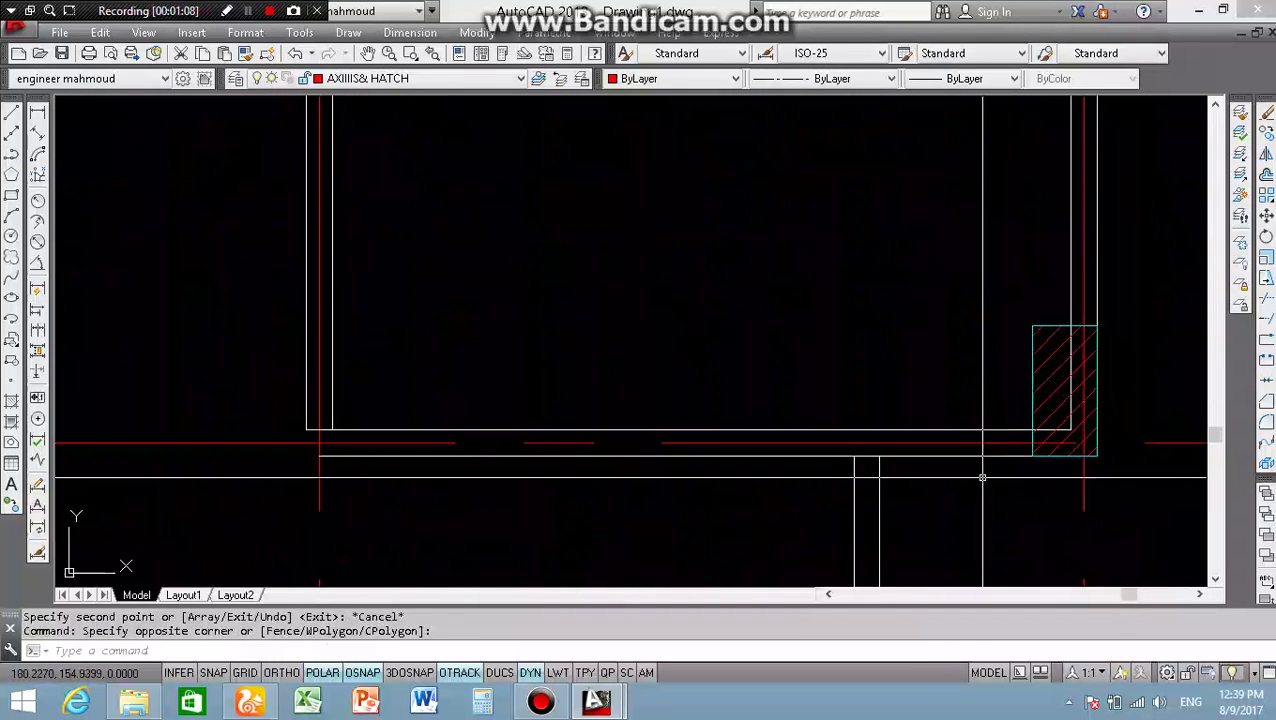
click(1108, 285)
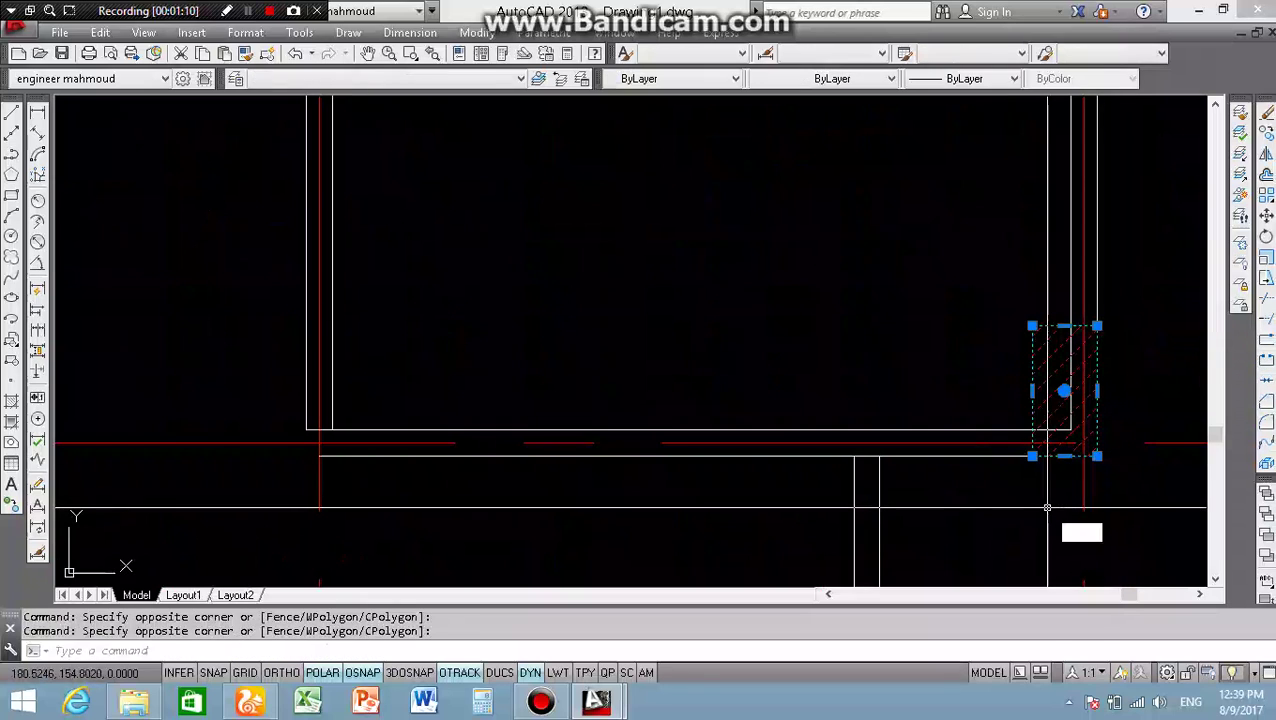
click(1032, 455)
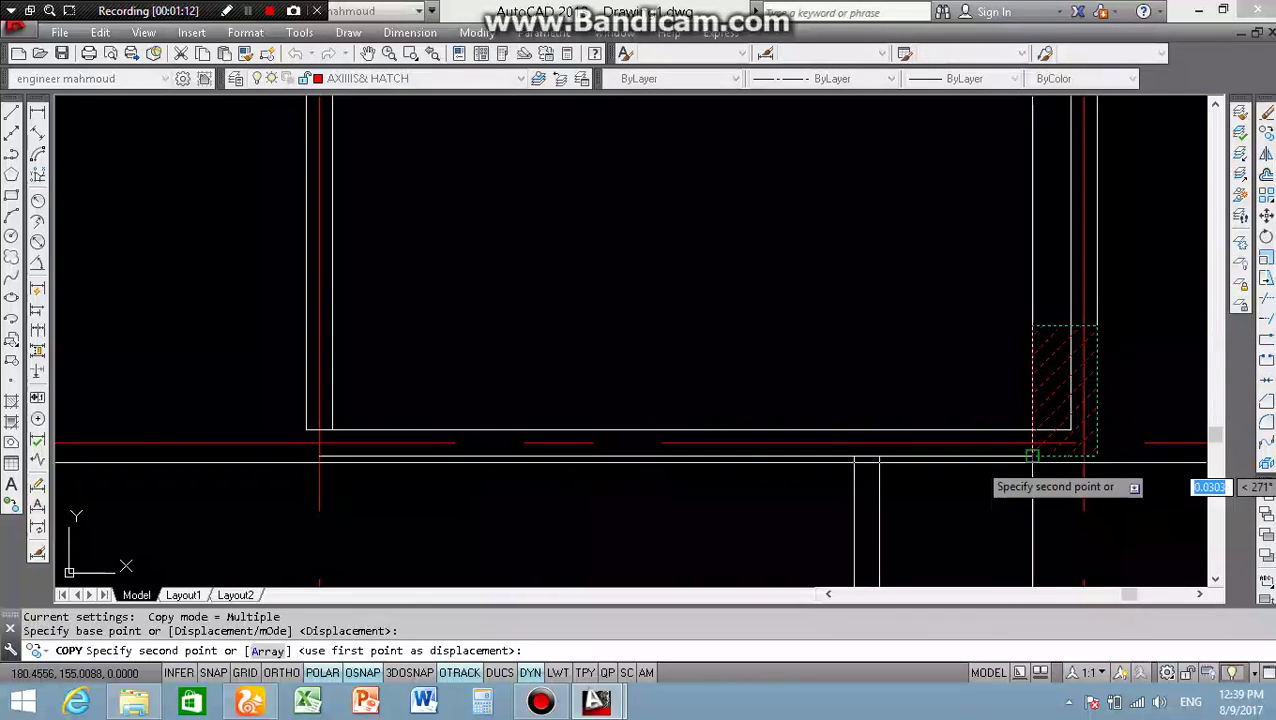
click(306, 456)
key(Return)
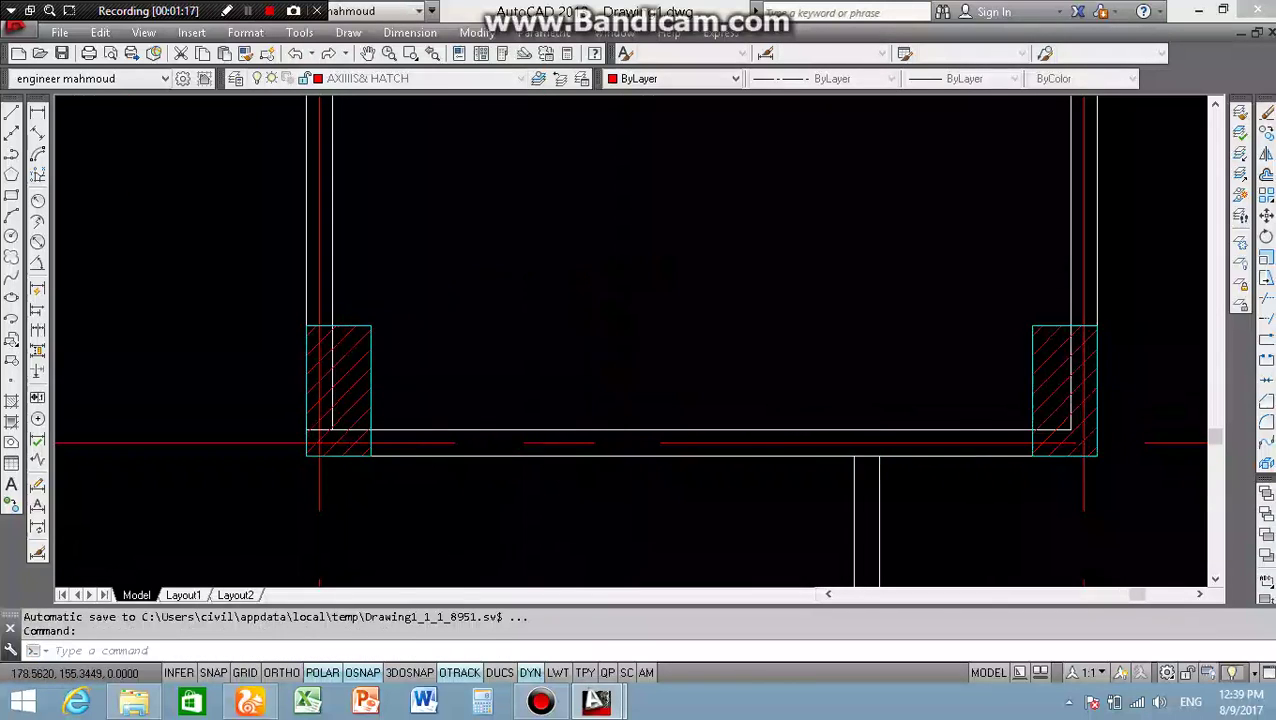
- Zoom out and begin a selection window around the lower-left column
scroll(640, 410, down, 3)
scroll(659, 408, down, 2)
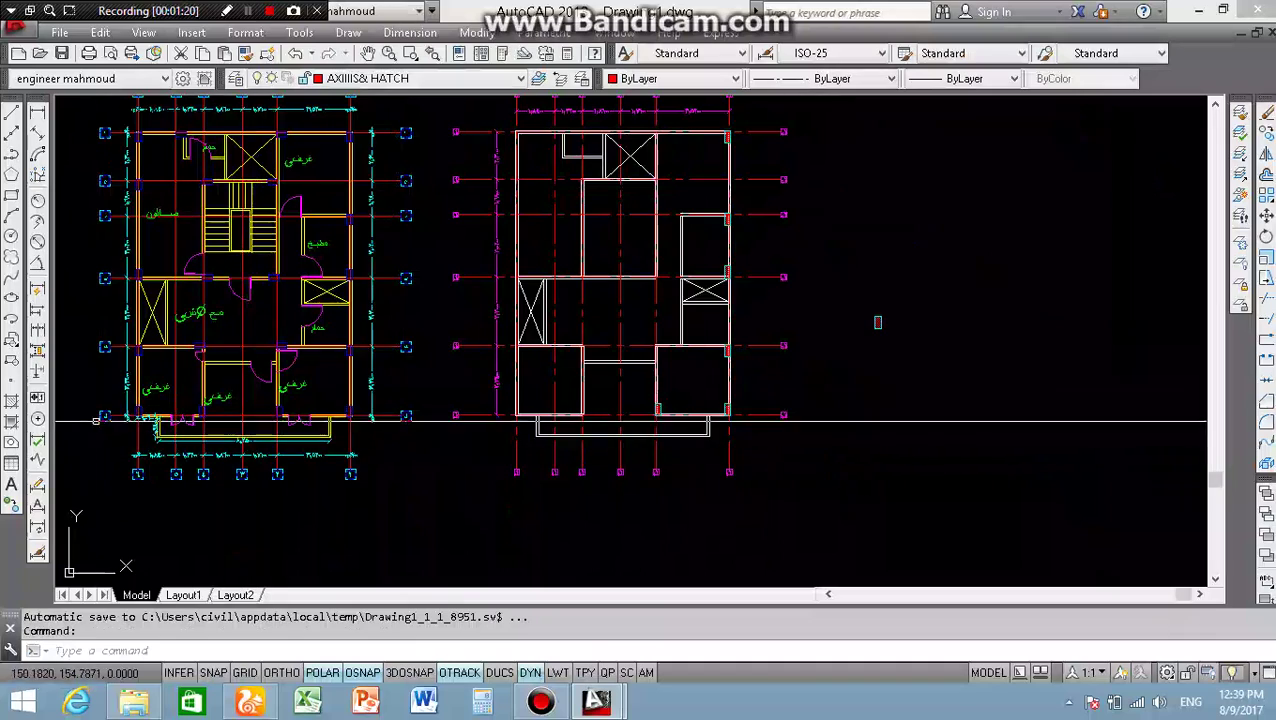
scroll(95, 421, up, 3)
scroll(281, 410, down, 2)
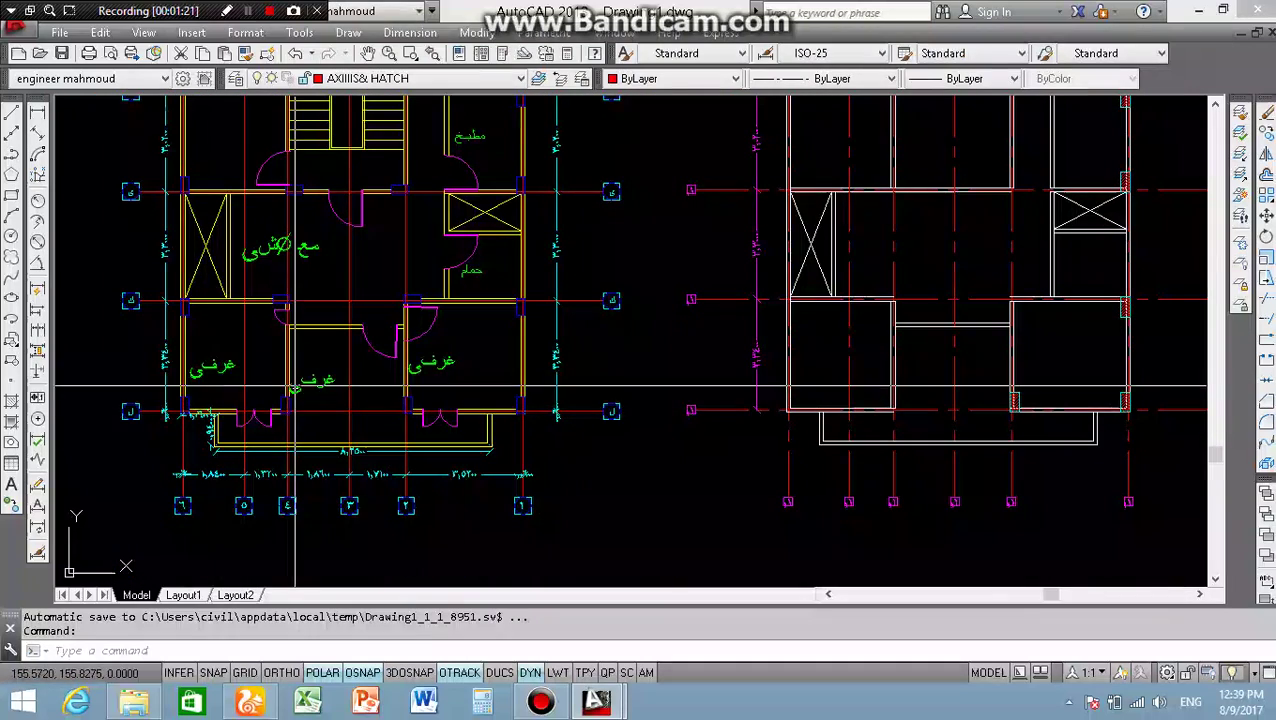
scroll(272, 423, down, 2)
scroll(698, 430, up, 1)
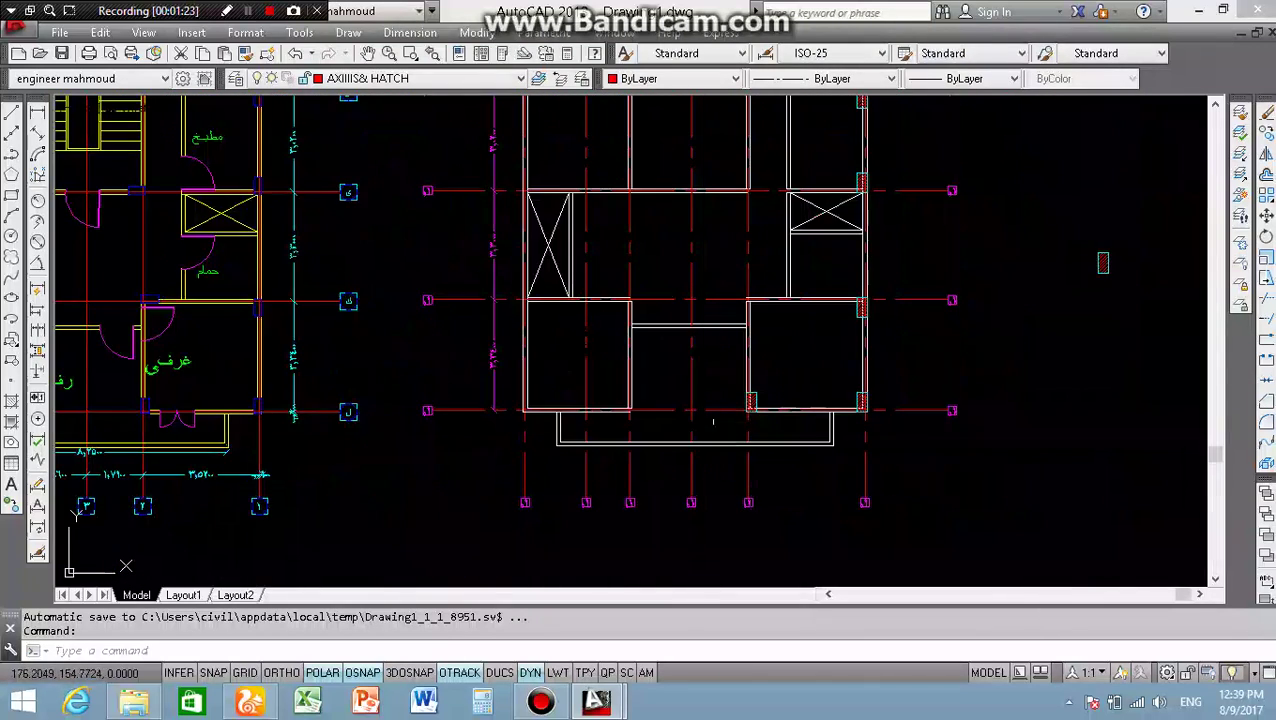
scroll(755, 413, up, 2)
click(684, 432)
- Select the lower-left column and start a copy from its corner, then cancel it
click(775, 306)
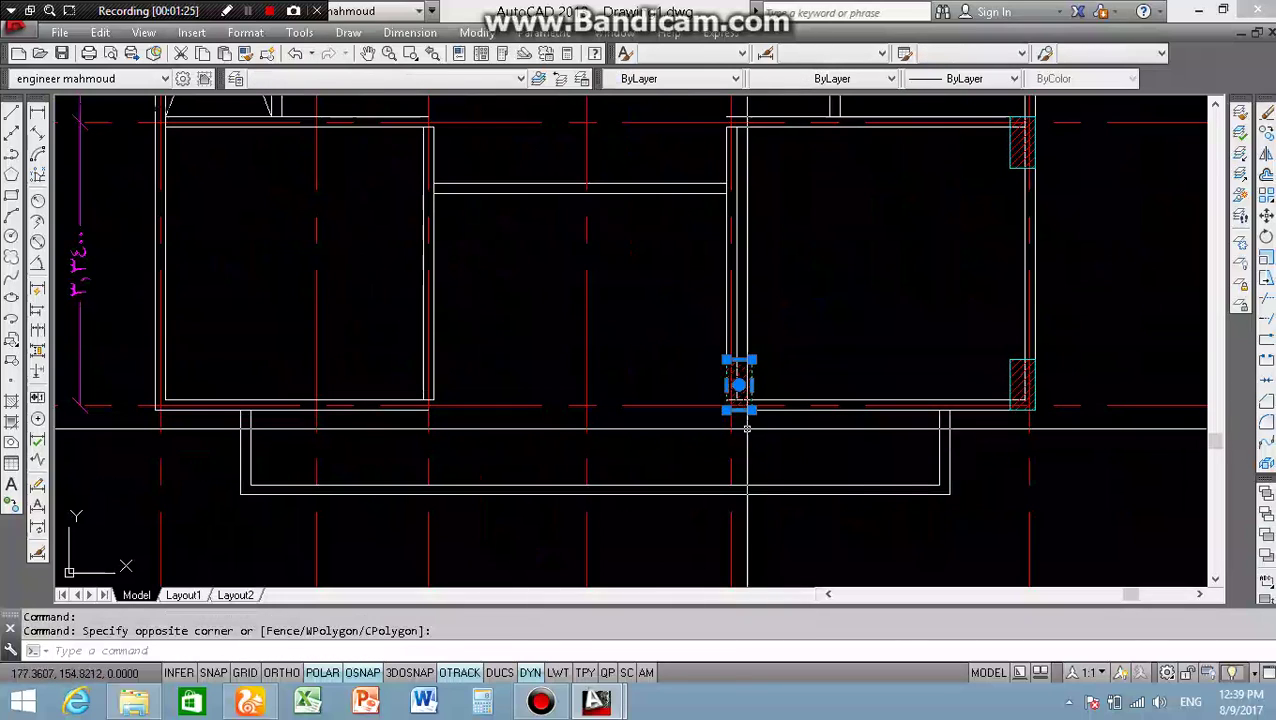
text(co)
key(Return)
scroll(735, 445, up, 3)
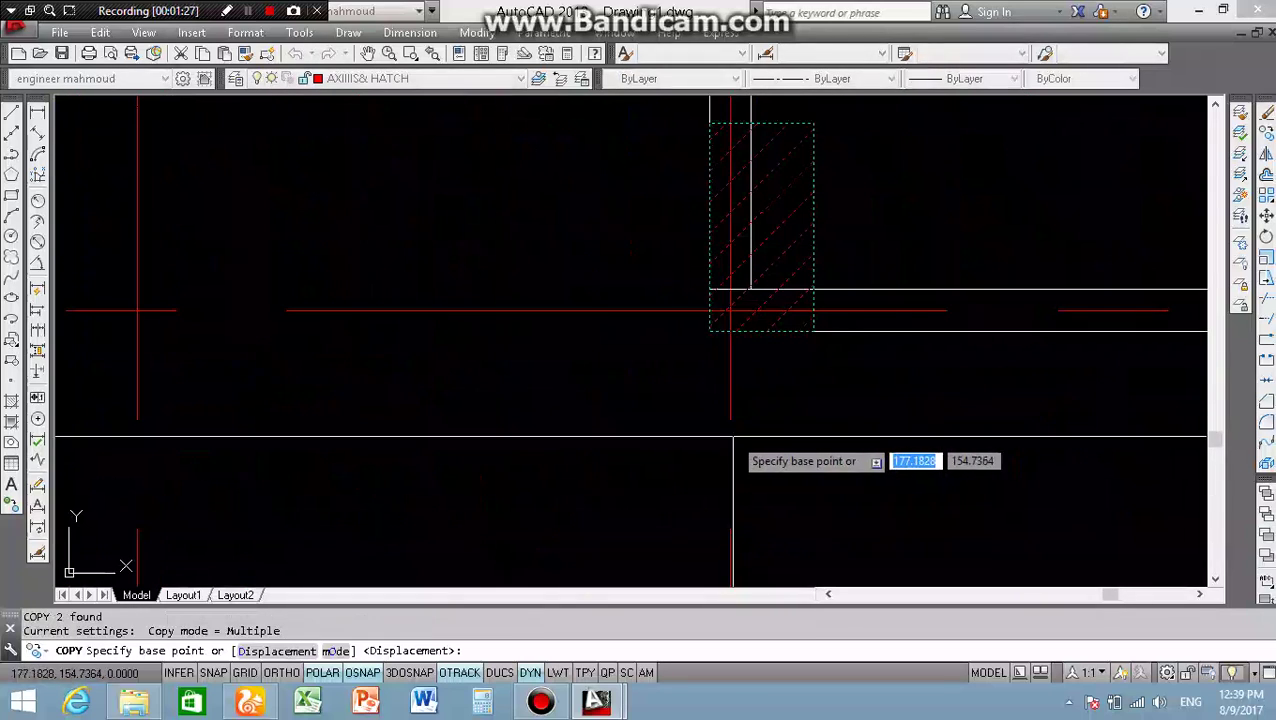
click(709, 331)
scroll(600, 340, down, 3)
scroll(400, 340, down, 2)
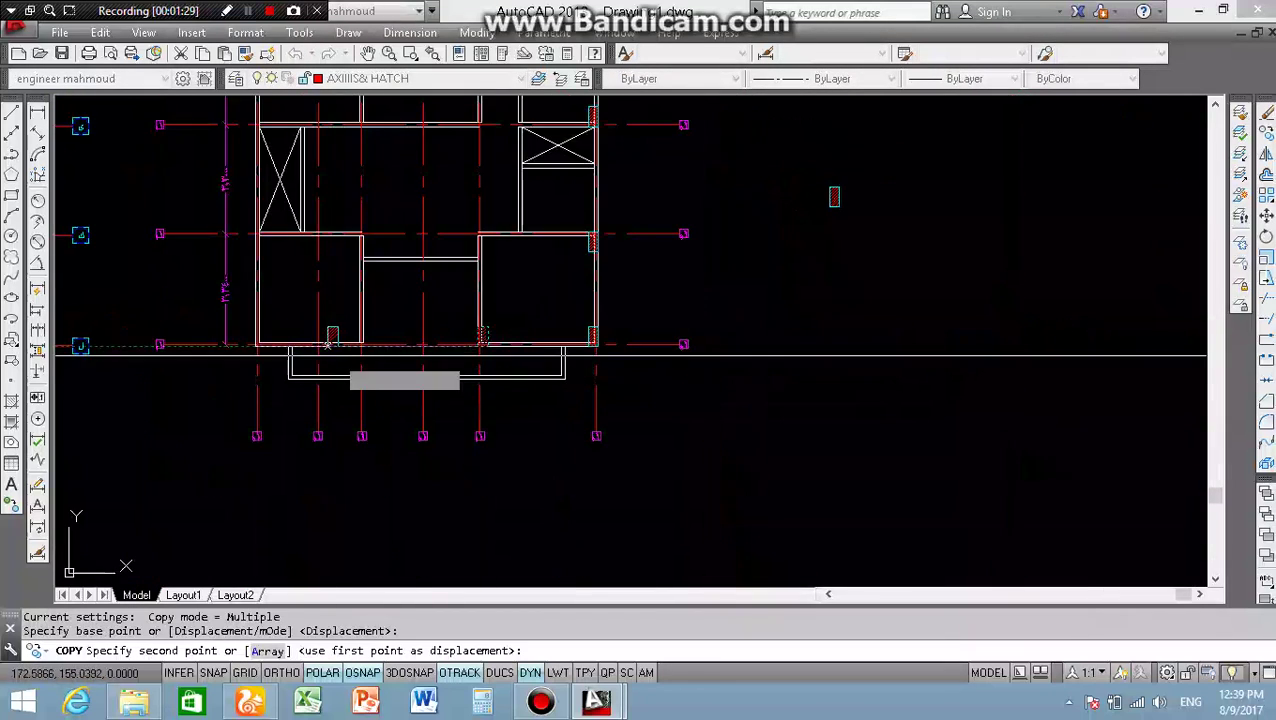
scroll(214, 345, up, 4)
scroll(300, 320, up, 2)
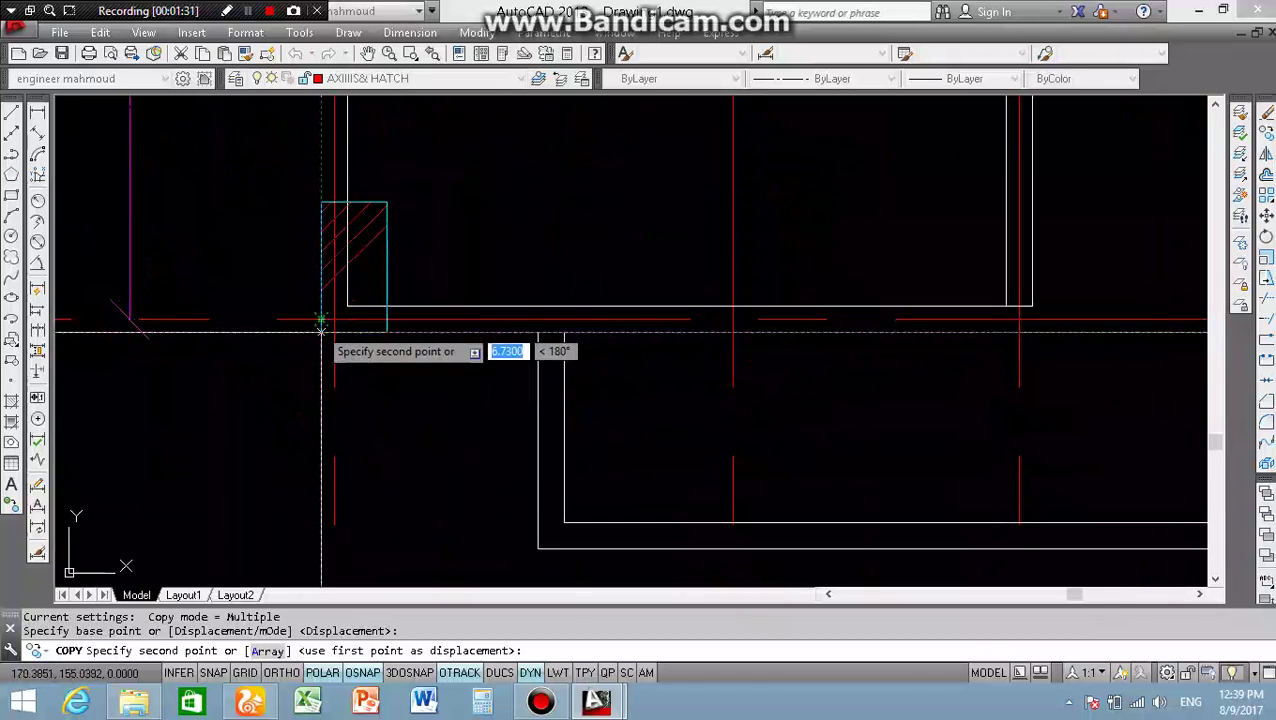
scroll(334, 320, down, 3)
scroll(400, 291, down, 2)
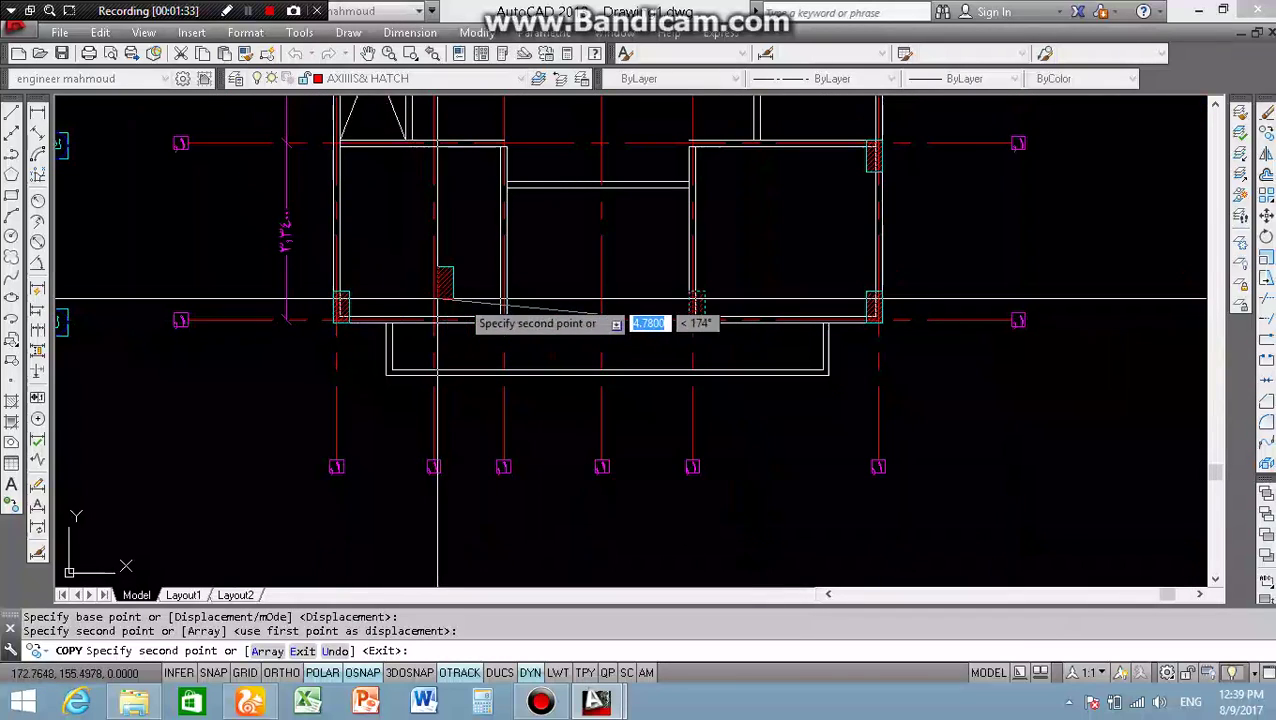
key(Escape)
- Move the top hatched column into the corner where the interior wall meets the lower wall
scroll(425, 299, up, 5)
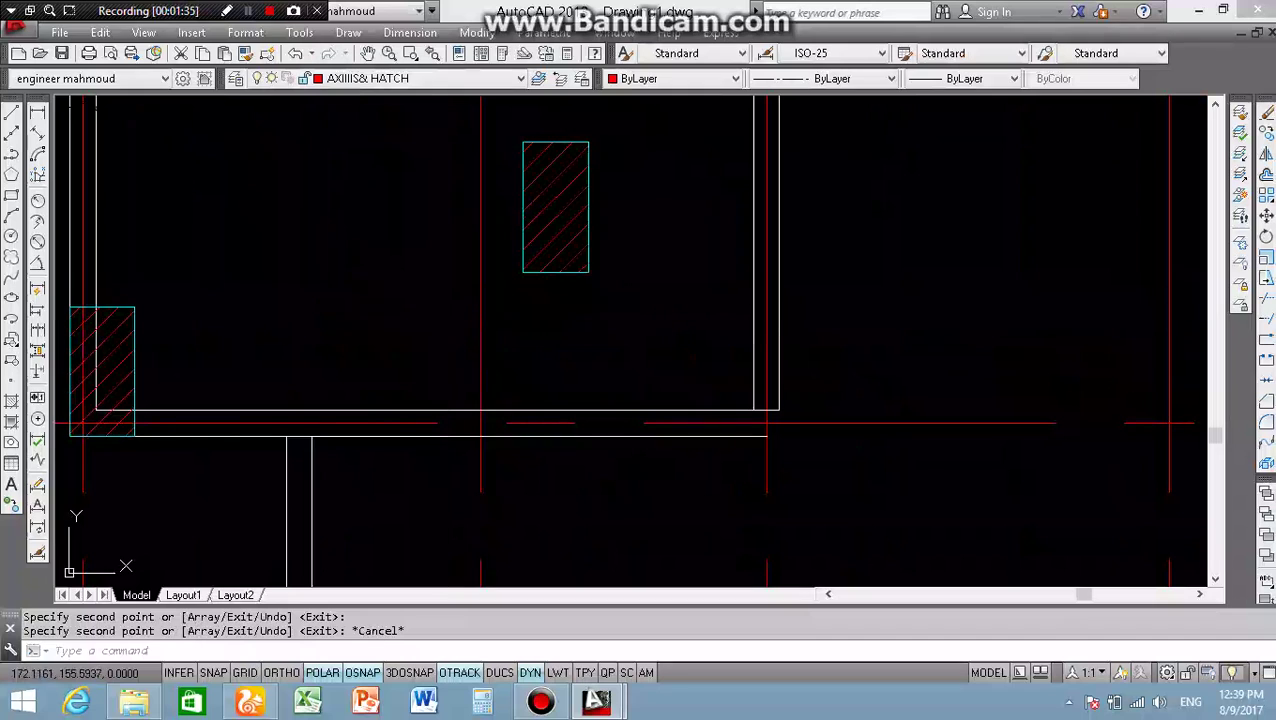
click(440, 318)
click(622, 118)
text(m)
key(Return)
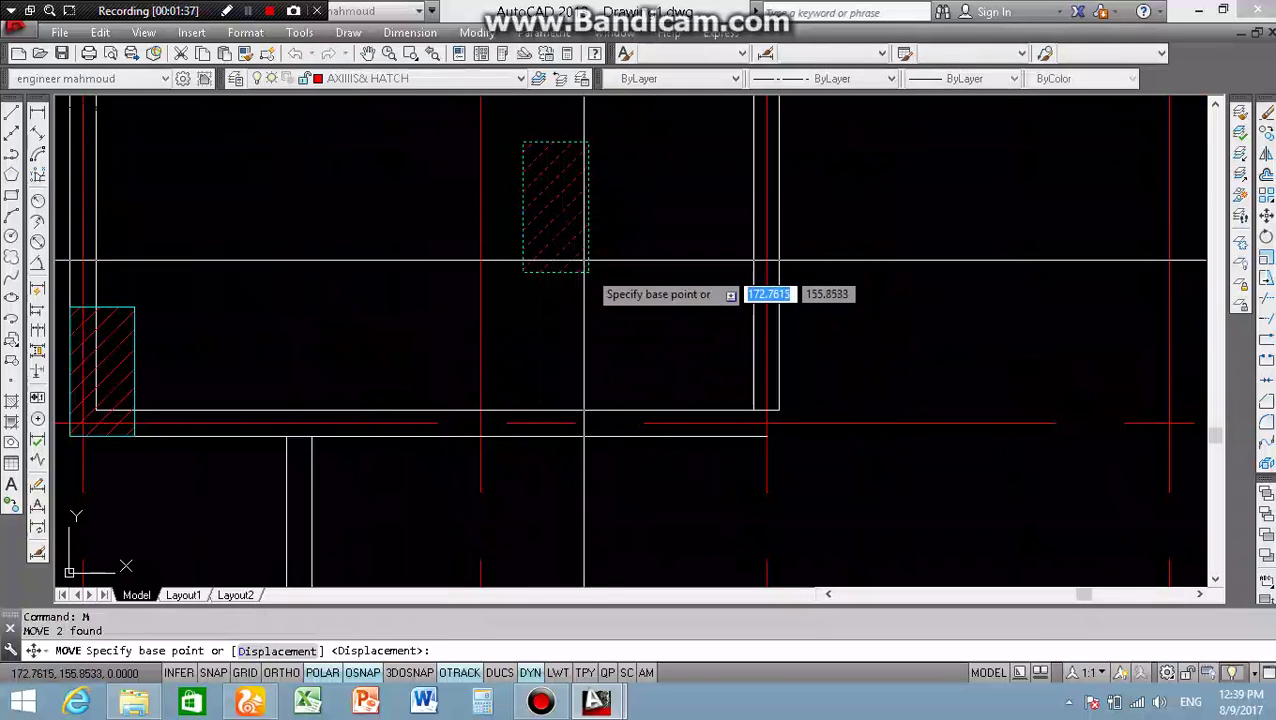
click(589, 272)
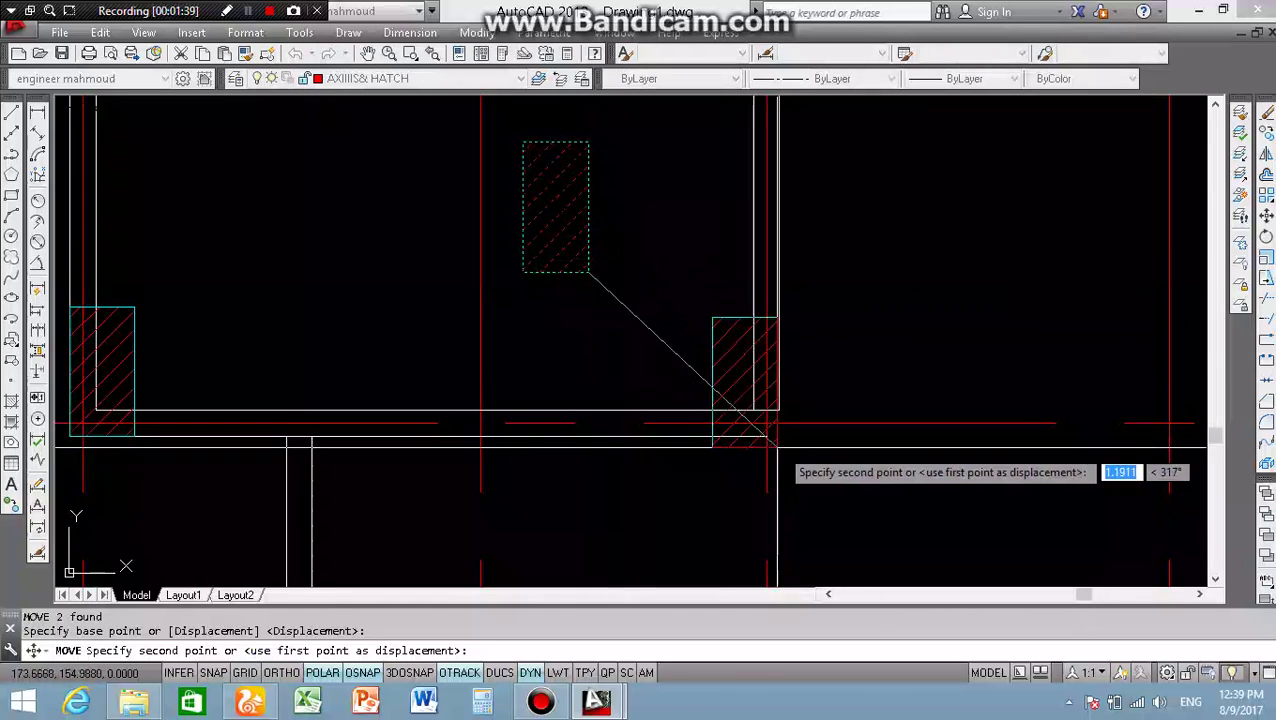
scroll(775, 420, up, 2)
scroll(760, 340, up, 2)
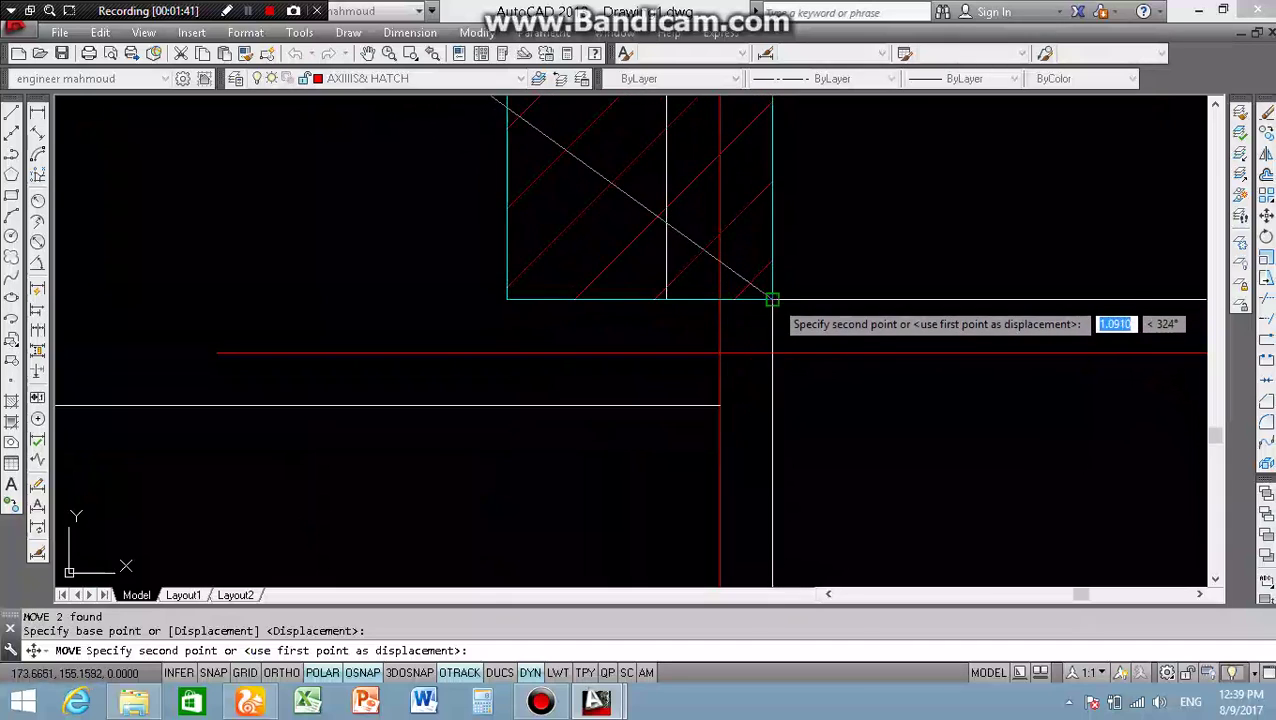
click(772, 405)
scroll(697, 384, down, 2)
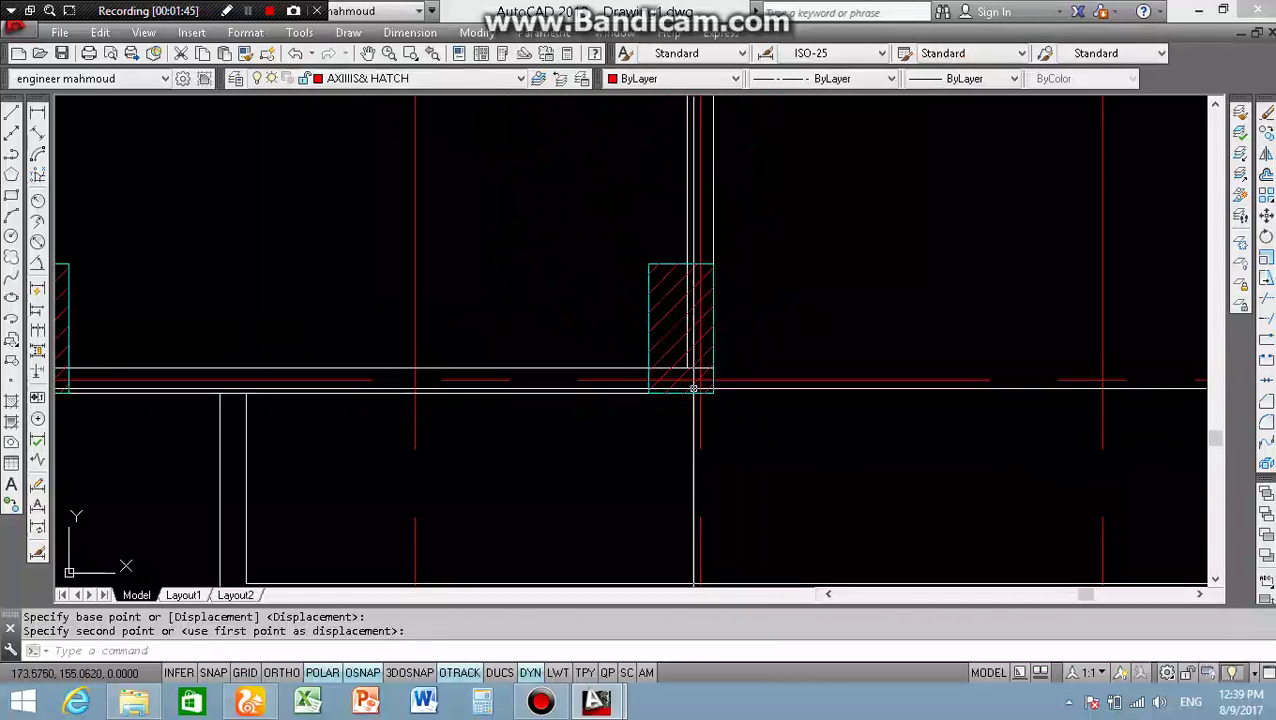
scroll(697, 384, down, 2)
- Select the left hatched column and copy it from its corner base point
scroll(800, 330, down, 2)
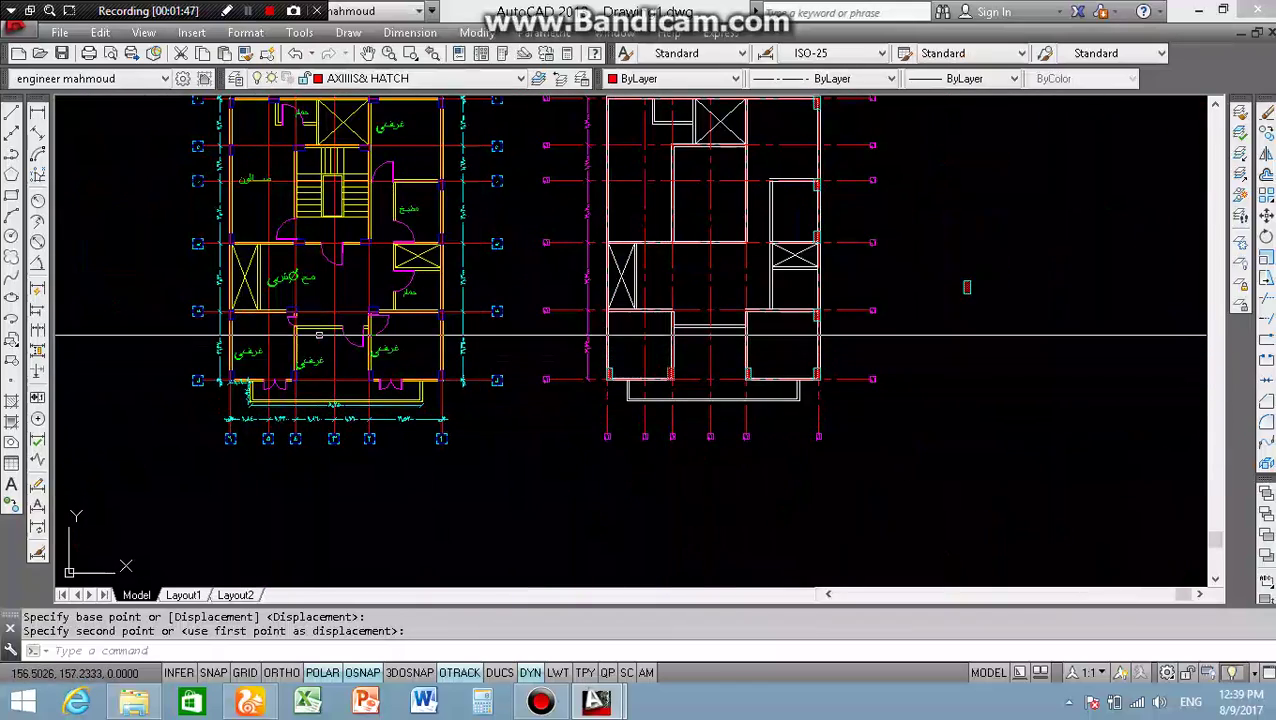
scroll(226, 248, down, 2)
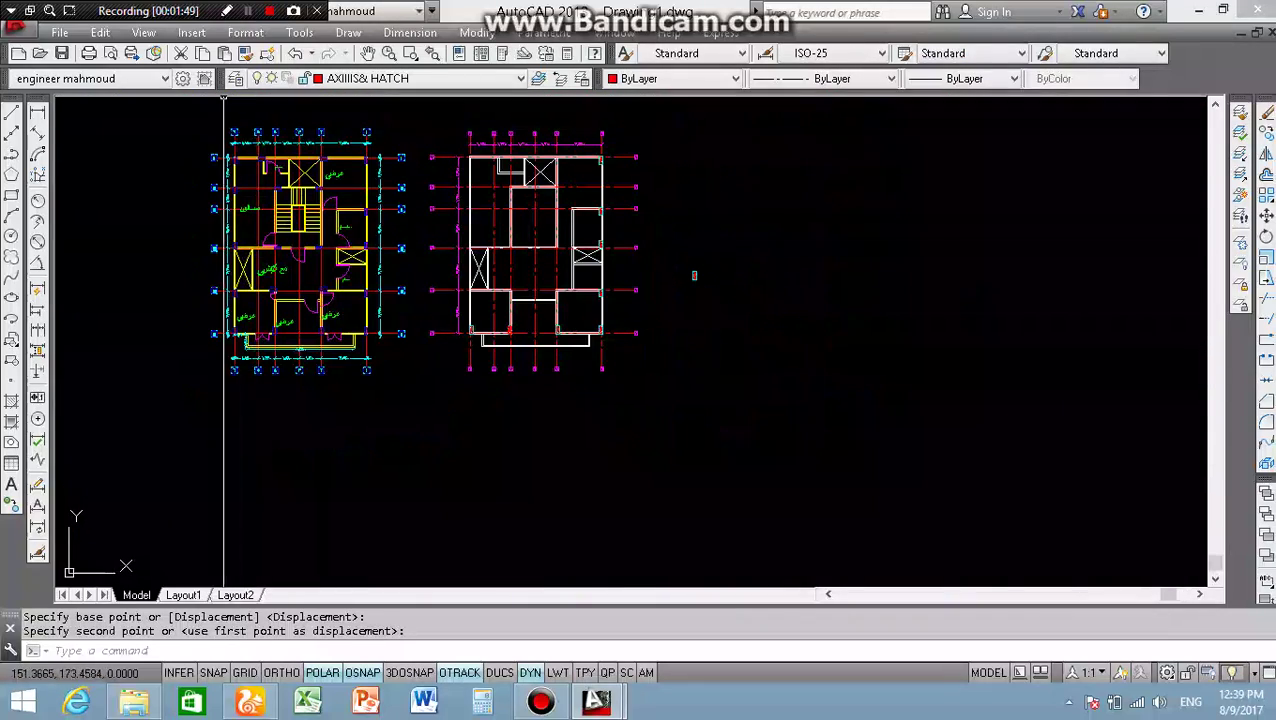
scroll(230, 165, up, 3)
scroll(245, 360, down, 2)
scroll(200, 330, down, 2)
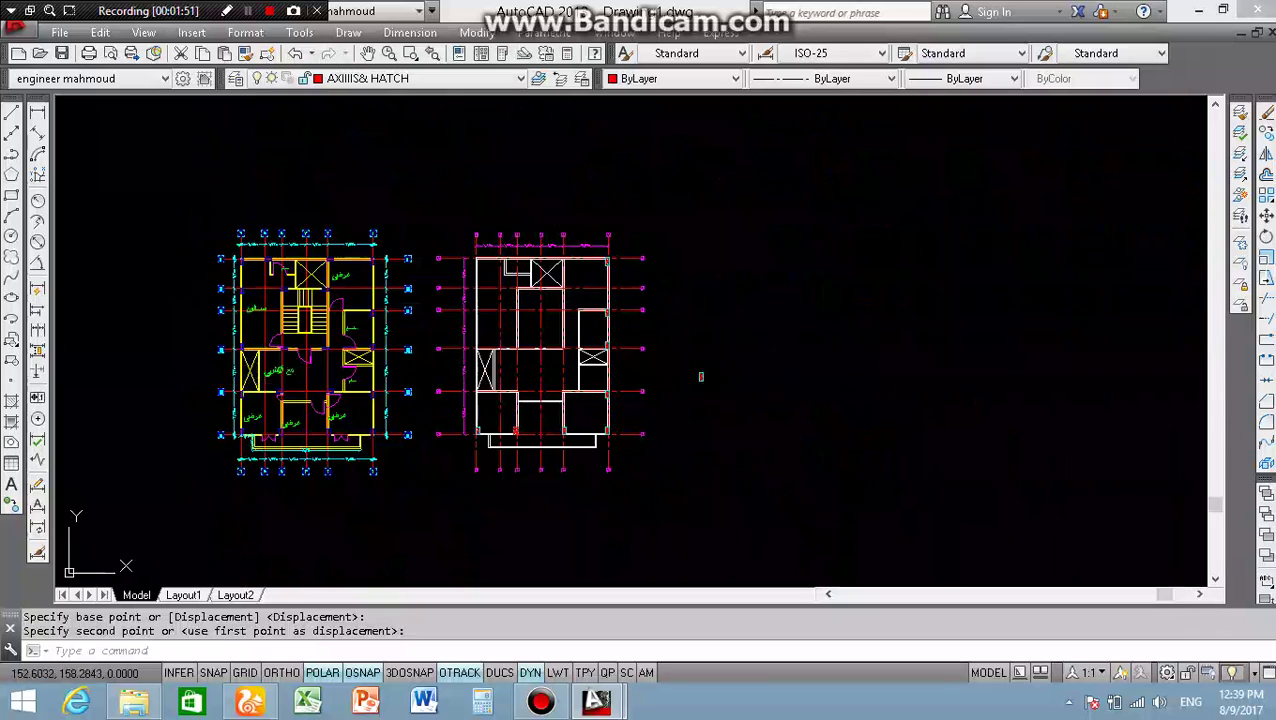
scroll(240, 425, up, 4)
scroll(836, 522, up, 4)
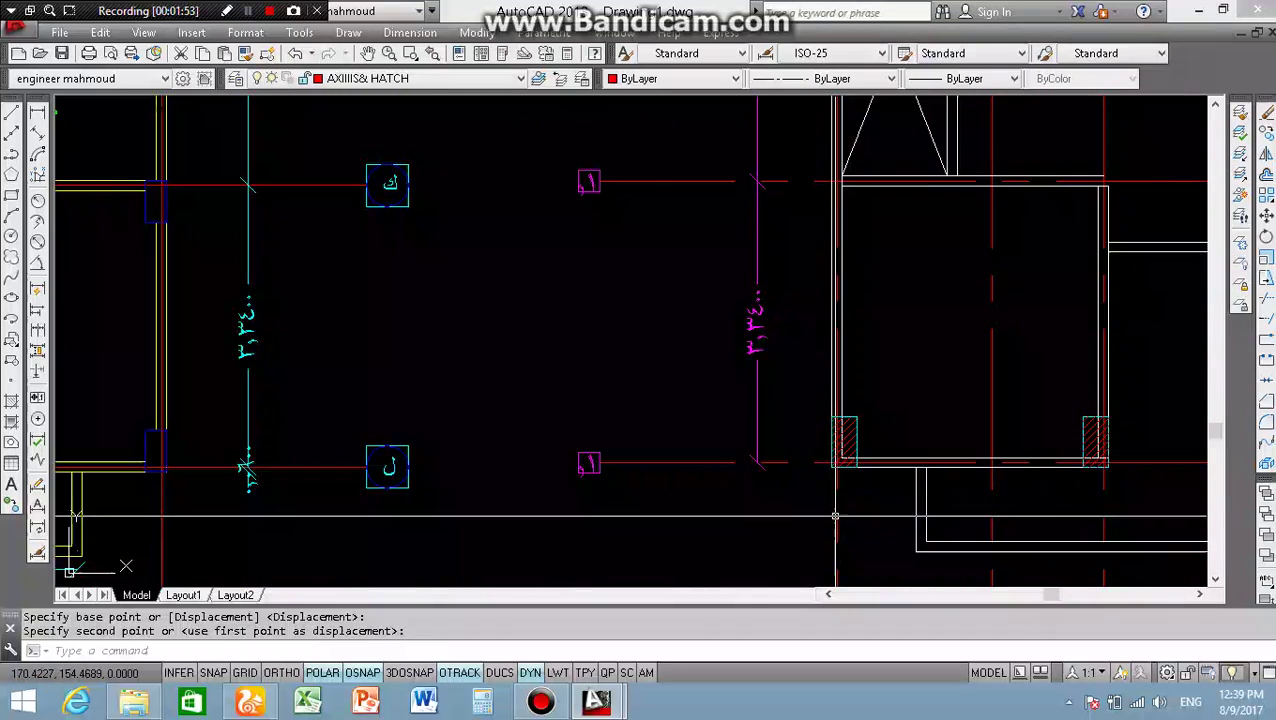
click(807, 497)
click(860, 400)
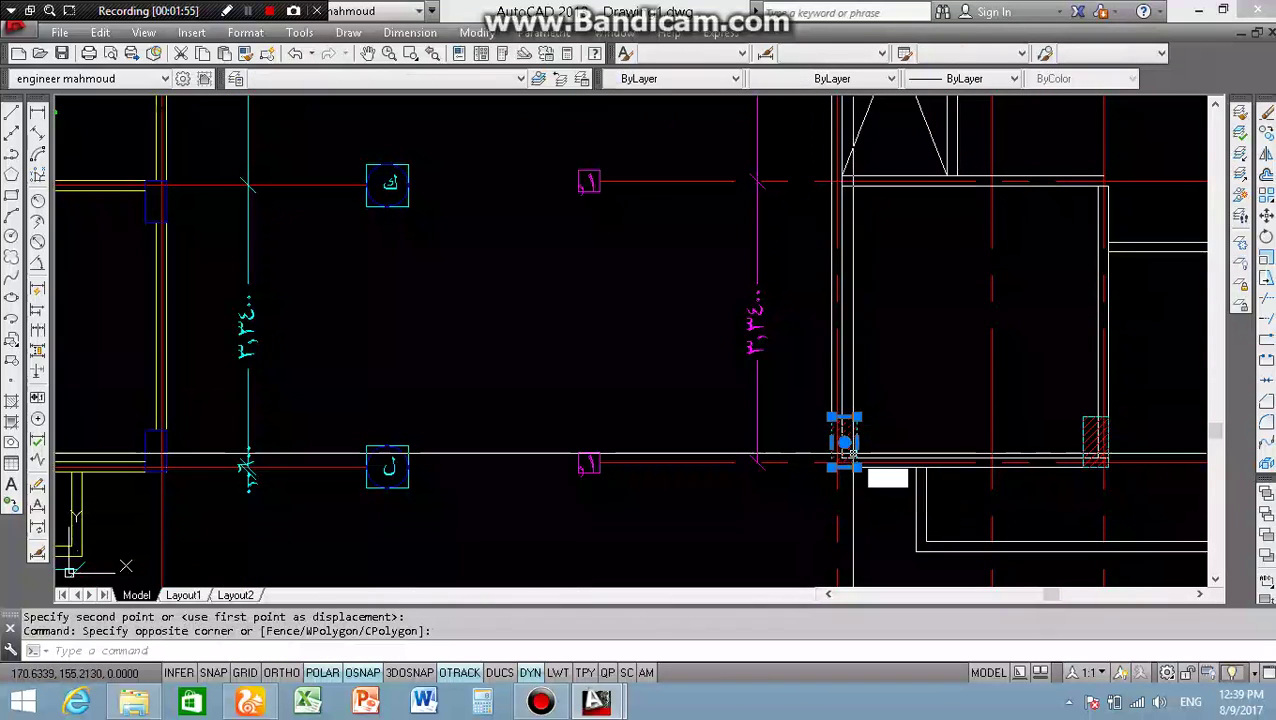
text(CO)
key(Return)
scroll(845, 442, up, 2)
scroll(812, 498, up, 2)
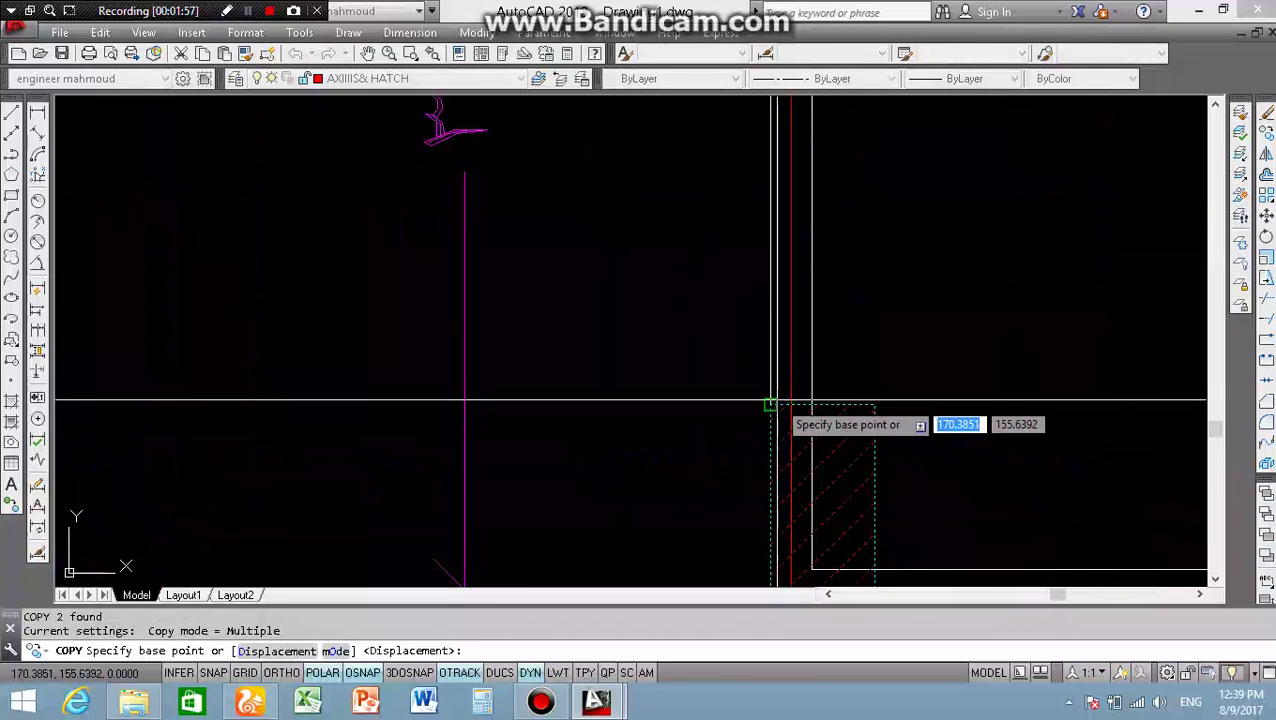
click(770, 400)
- Place column copies at further wall corners, including beside the crossed-out shaft
scroll(775, 350, down, 2)
scroll(790, 285, down, 2)
scroll(780, 180, up, 2)
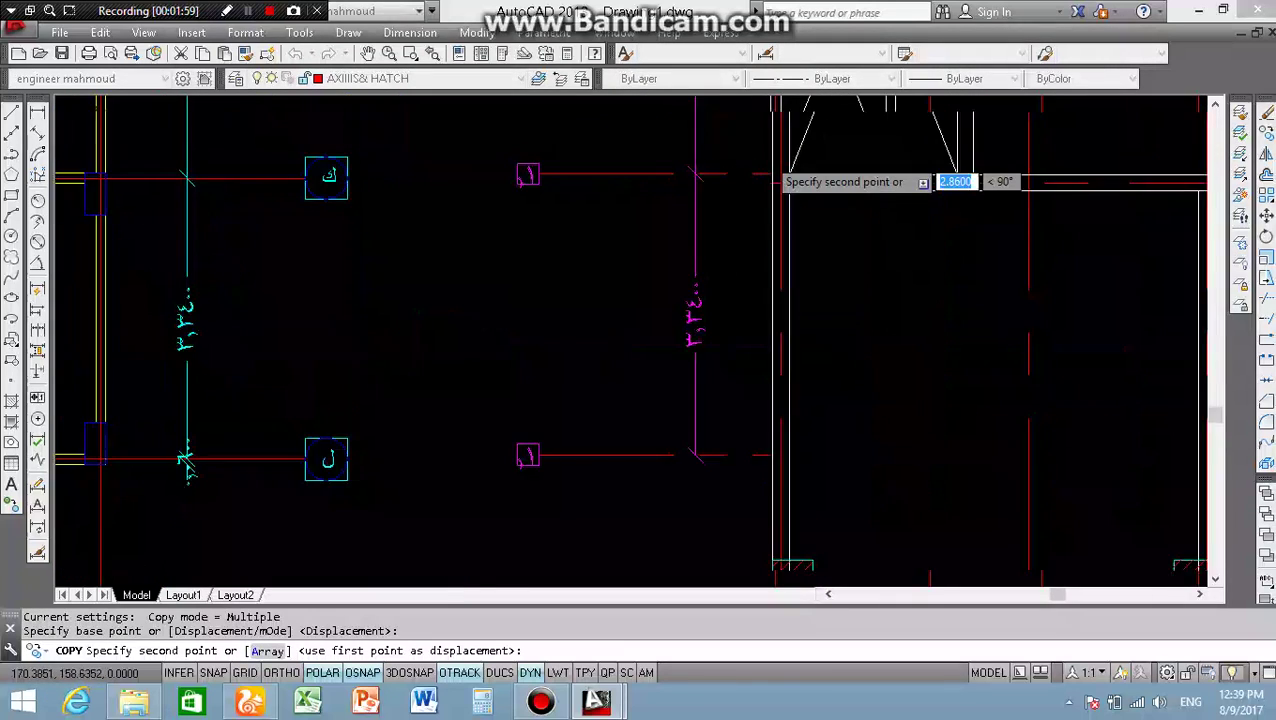
scroll(790, 180, up, 3)
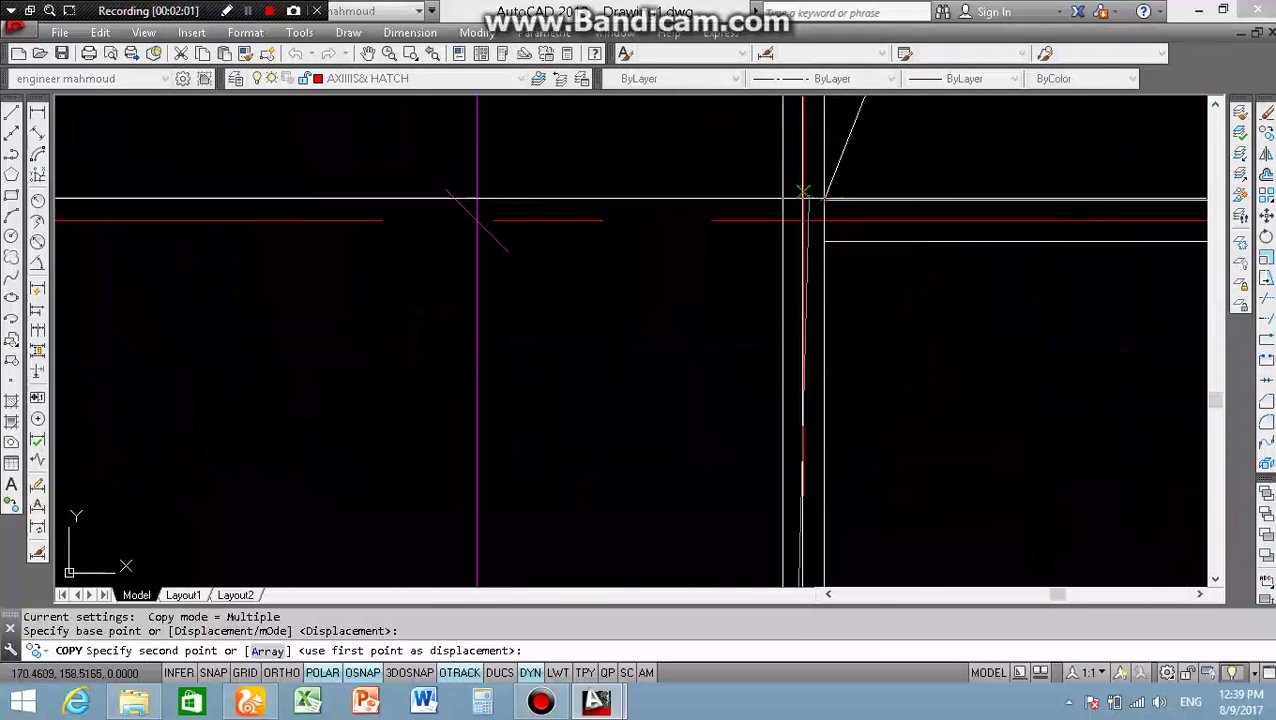
scroll(785, 210, down, 5)
scroll(805, 280, down, 3)
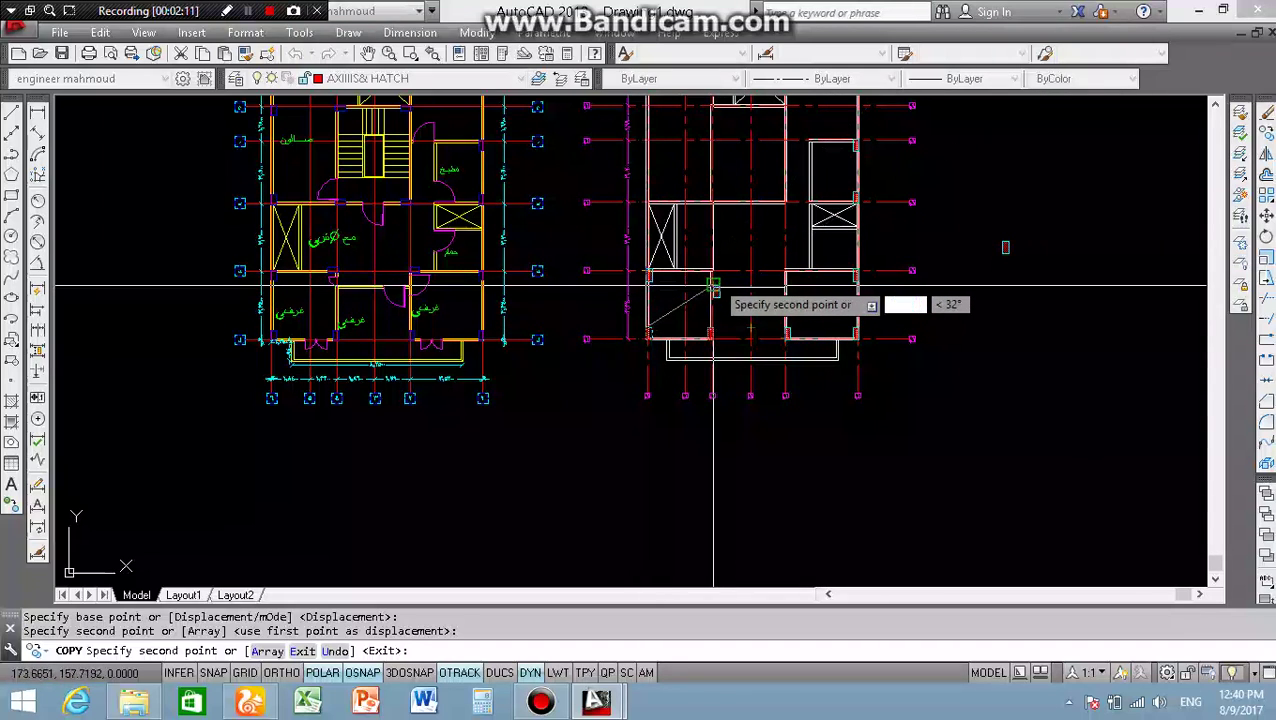
scroll(714, 287, down, 3)
scroll(755, 276, up, 3)
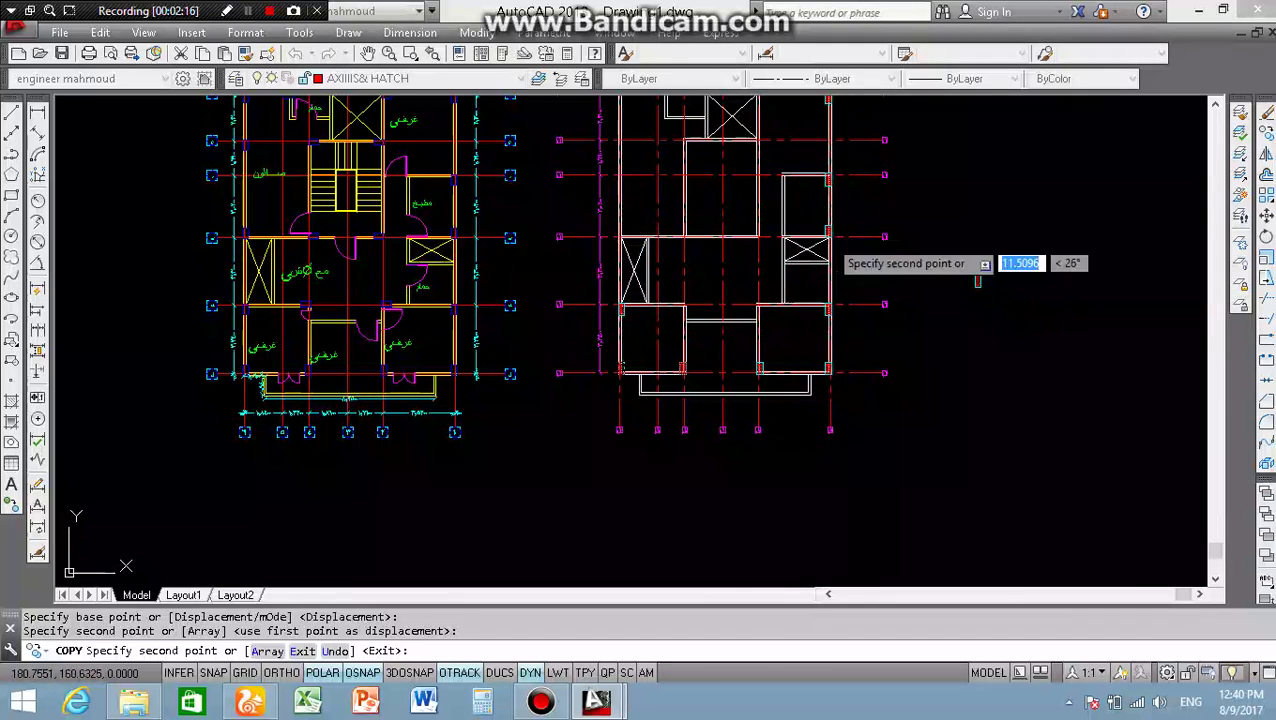
key(Escape)
scroll(814, 230, up, 5)
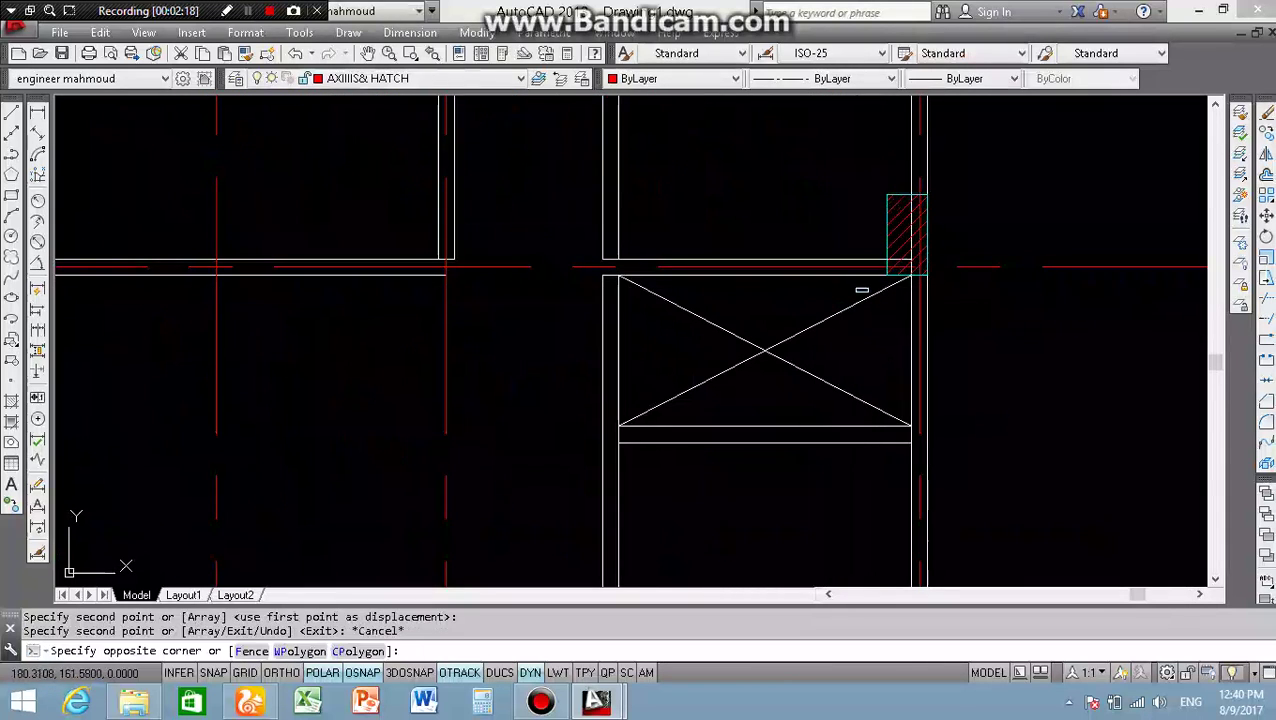
- Select the six hatched columns on the structural plan, including the one beside the shaft
click(887, 273)
scroll(883, 254, down, 5)
click(877, 218)
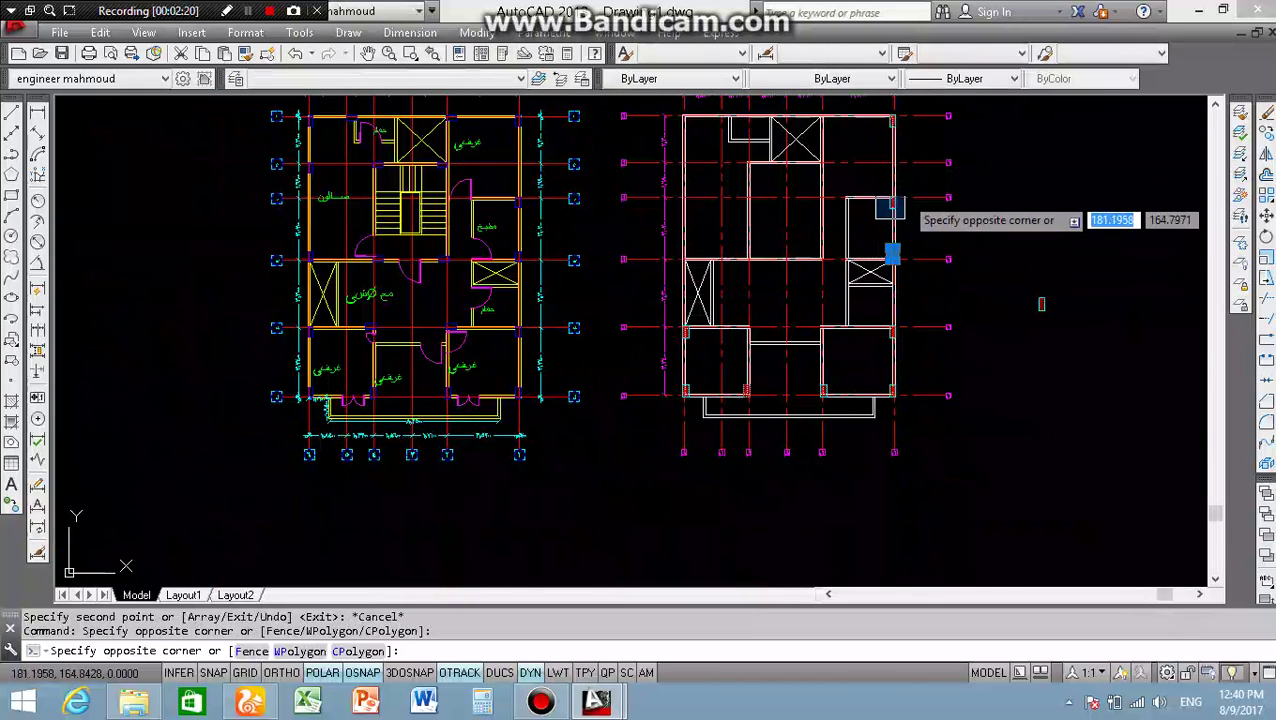
click(905, 185)
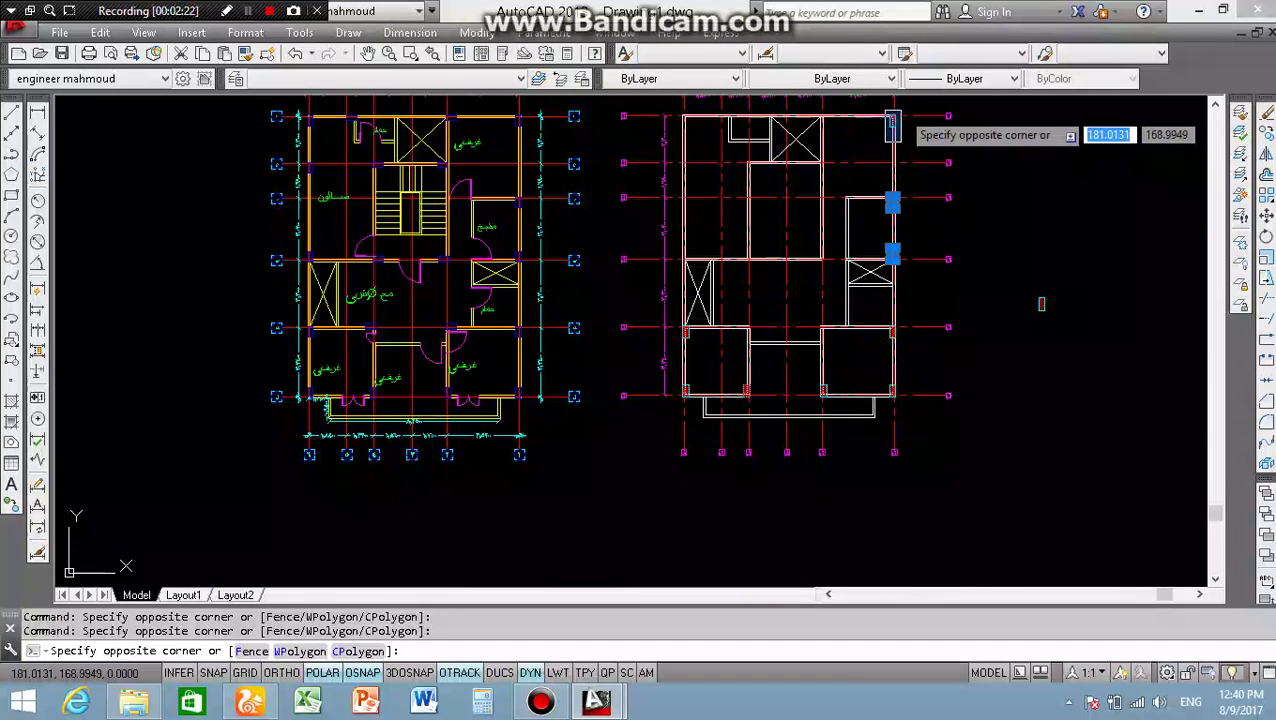
click(899, 139)
- Mirror the columns across the plan's vertical midline, keeping the originals
text(I)
key(Return)
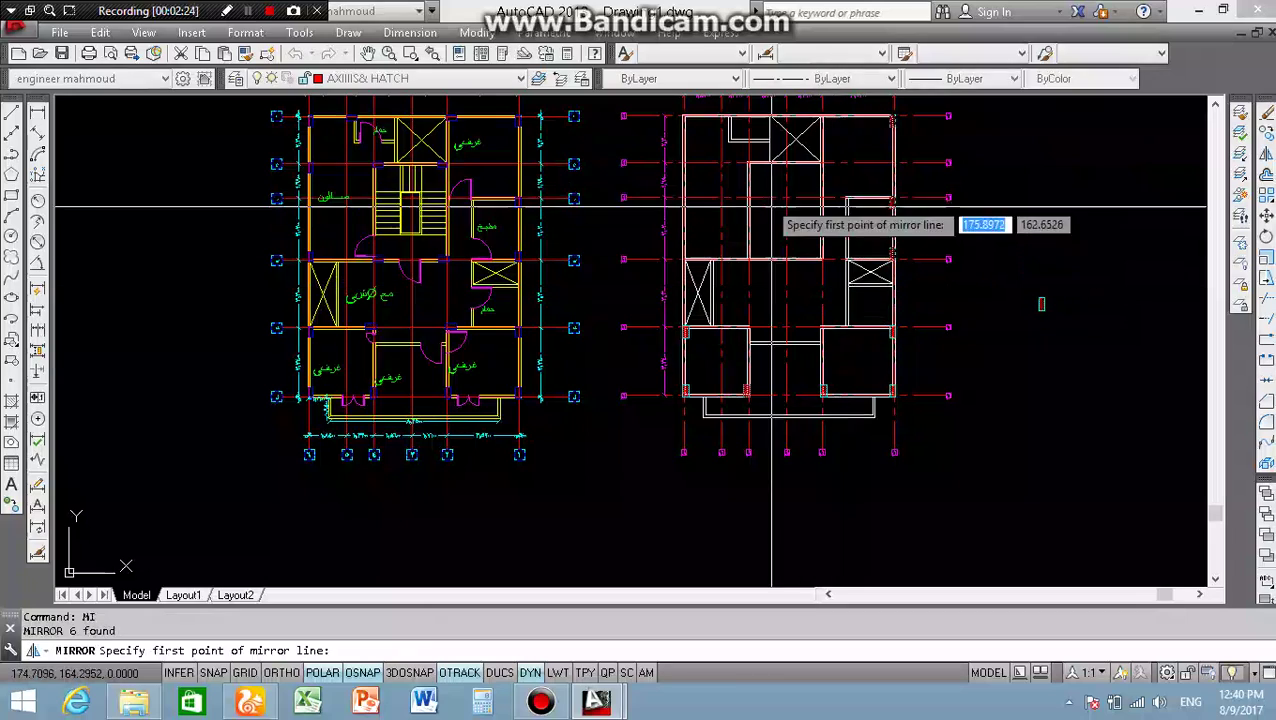
scroll(796, 118, down, 3)
scroll(796, 118, up, 5)
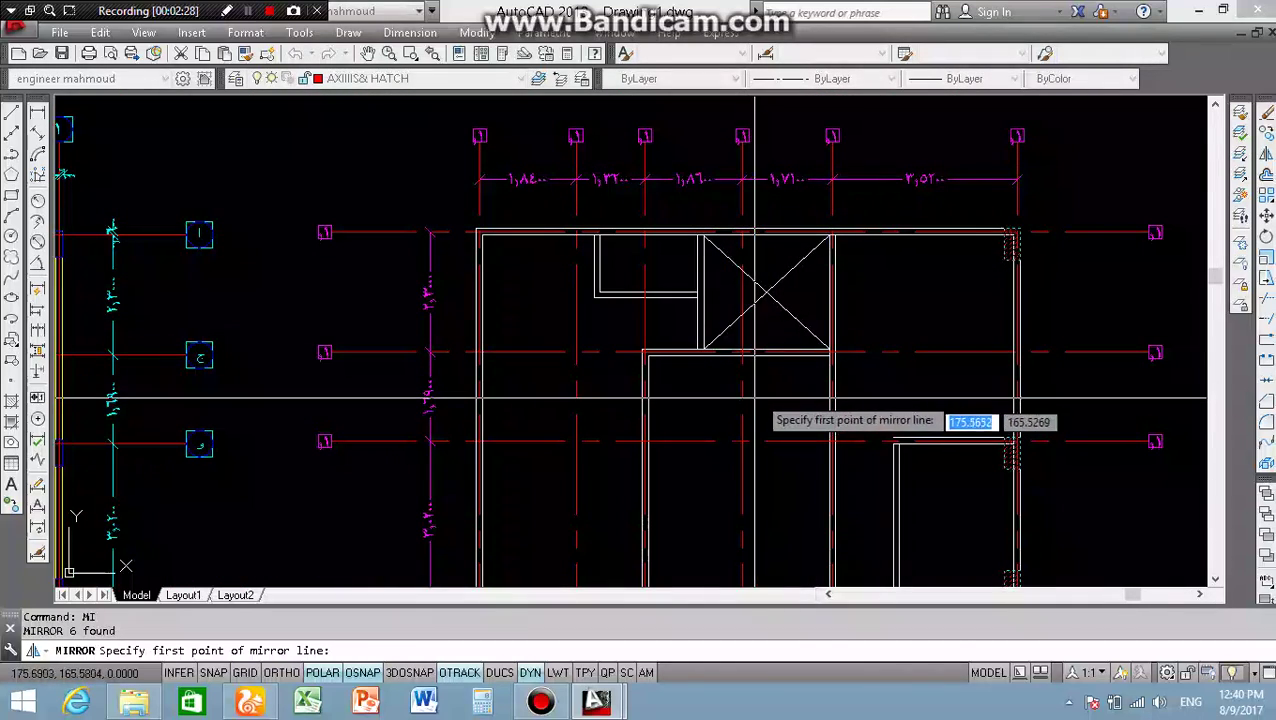
shift+right_click(757, 400)
click(776, 288)
scroll(771, 288, up, 3)
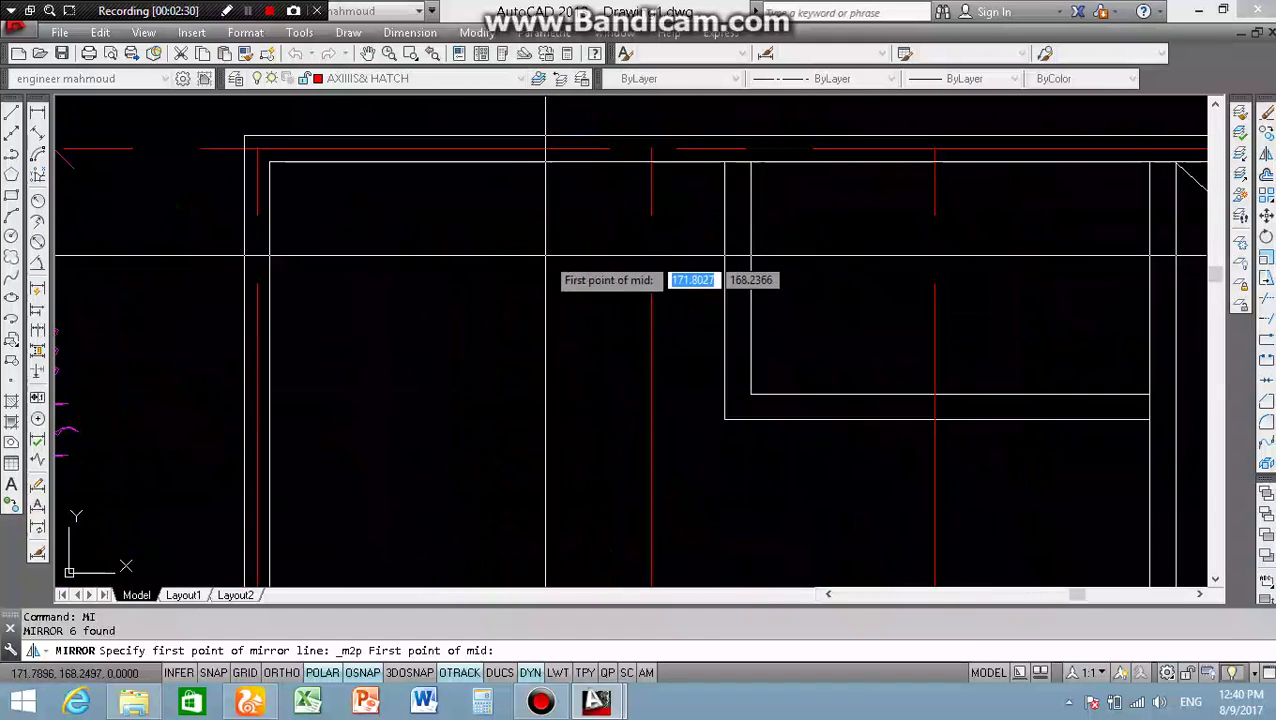
click(237, 138)
scroll(237, 138, down, 4)
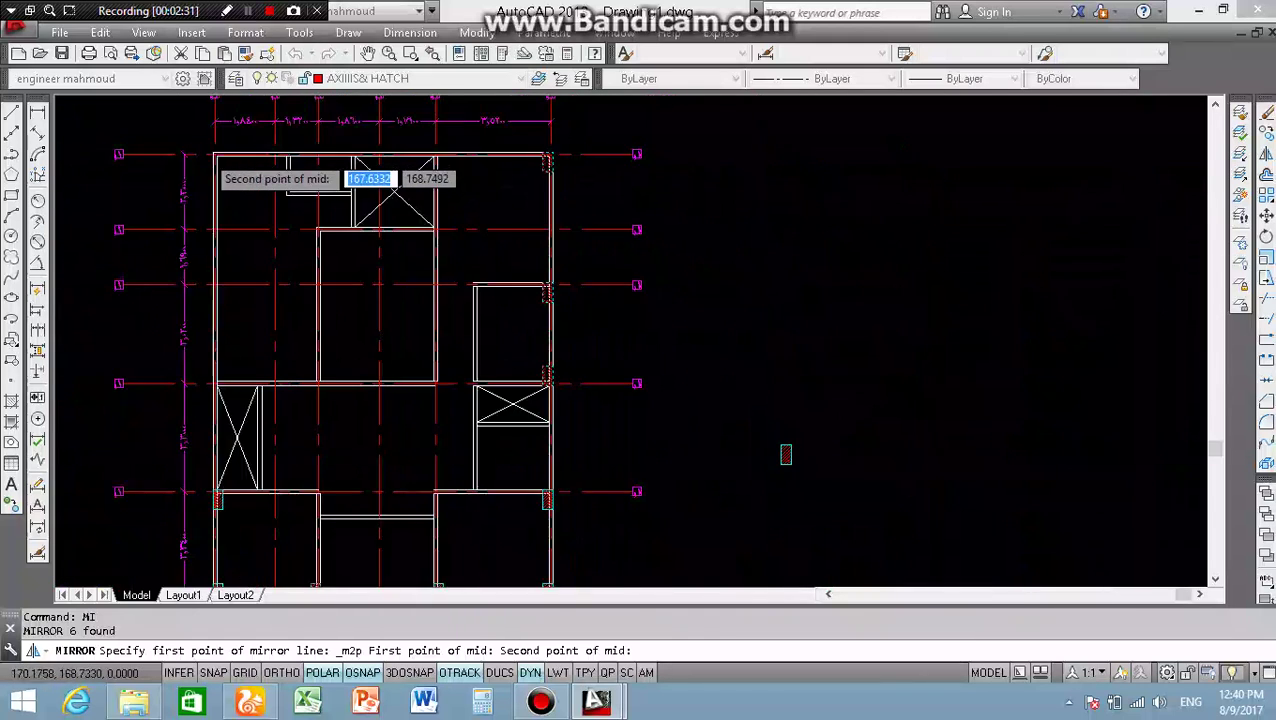
scroll(400, 145, up, 2)
scroll(530, 160, up, 3)
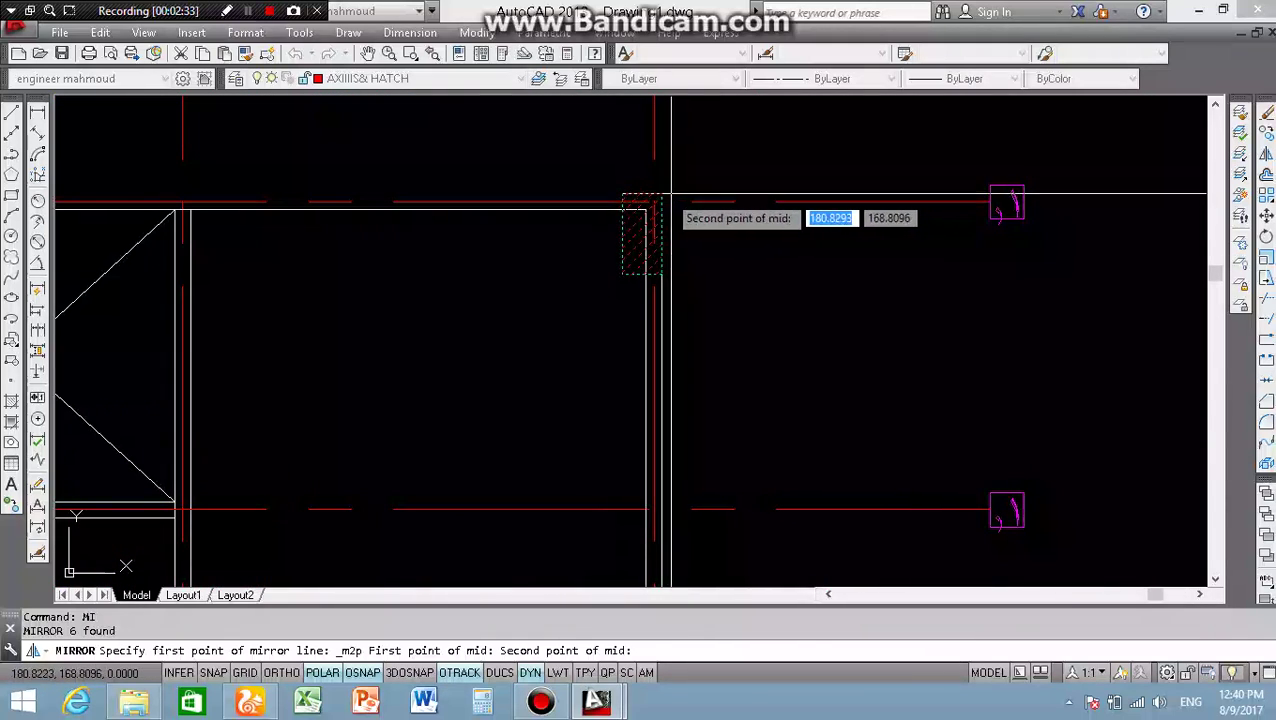
scroll(661, 193, down, 5)
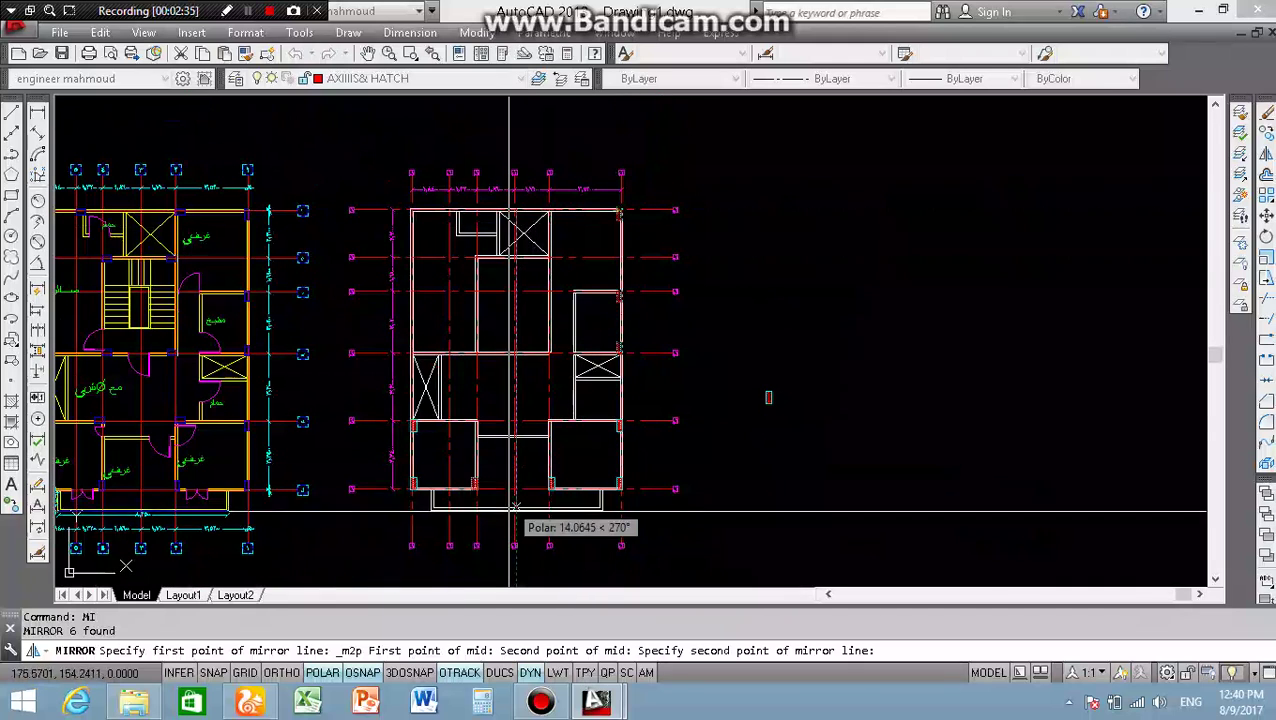
click(518, 570)
key(Return)
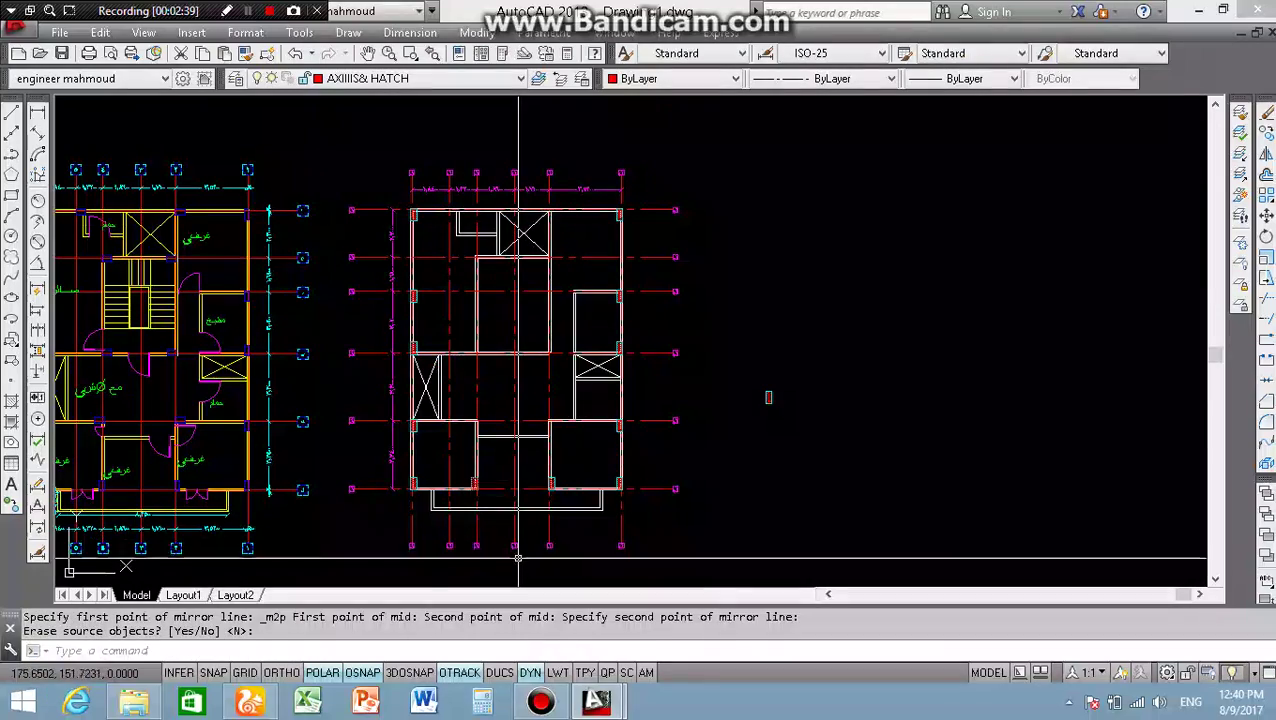
scroll(403, 228, up, 2)
- Try rotating the loose hatched column with RO, then undo the tilted result
scroll(403, 228, up, 5)
scroll(420, 195, down, 3)
scroll(786, 373, down, 3)
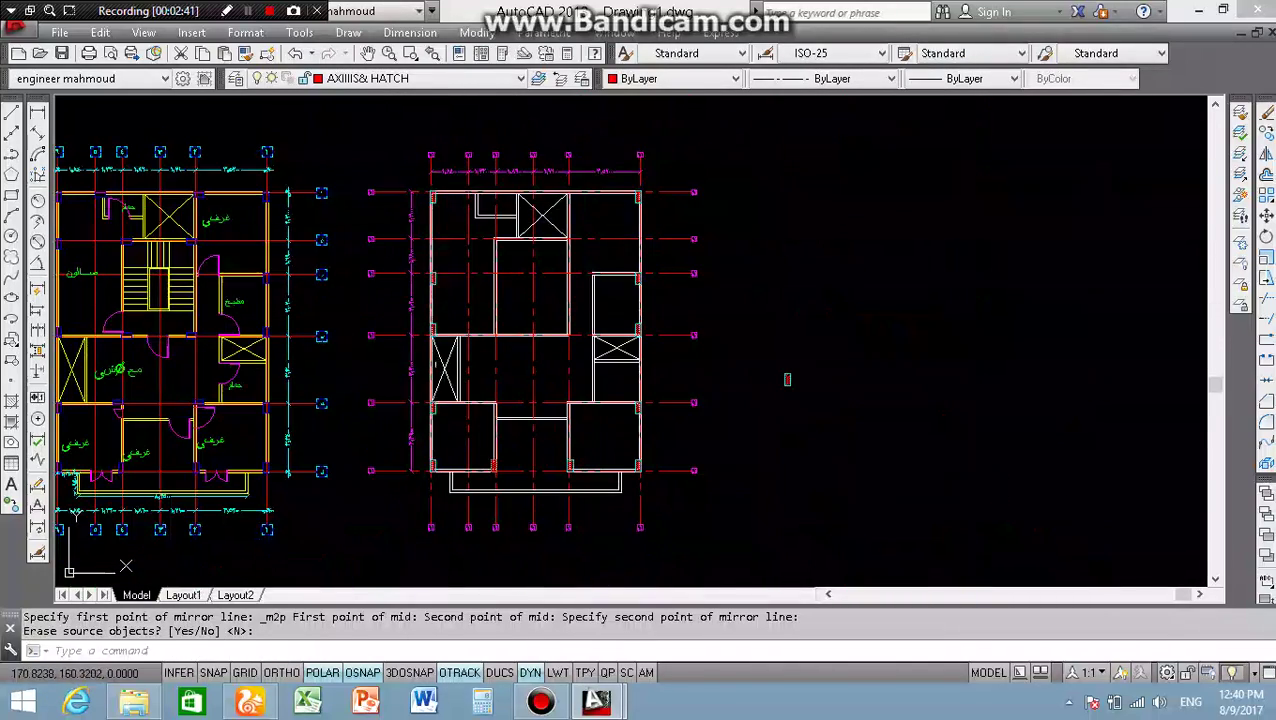
scroll(991, 384, up, 3)
scroll(598, 393, down, 5)
scroll(978, 413, up, 3)
scroll(359, 387, up, 2)
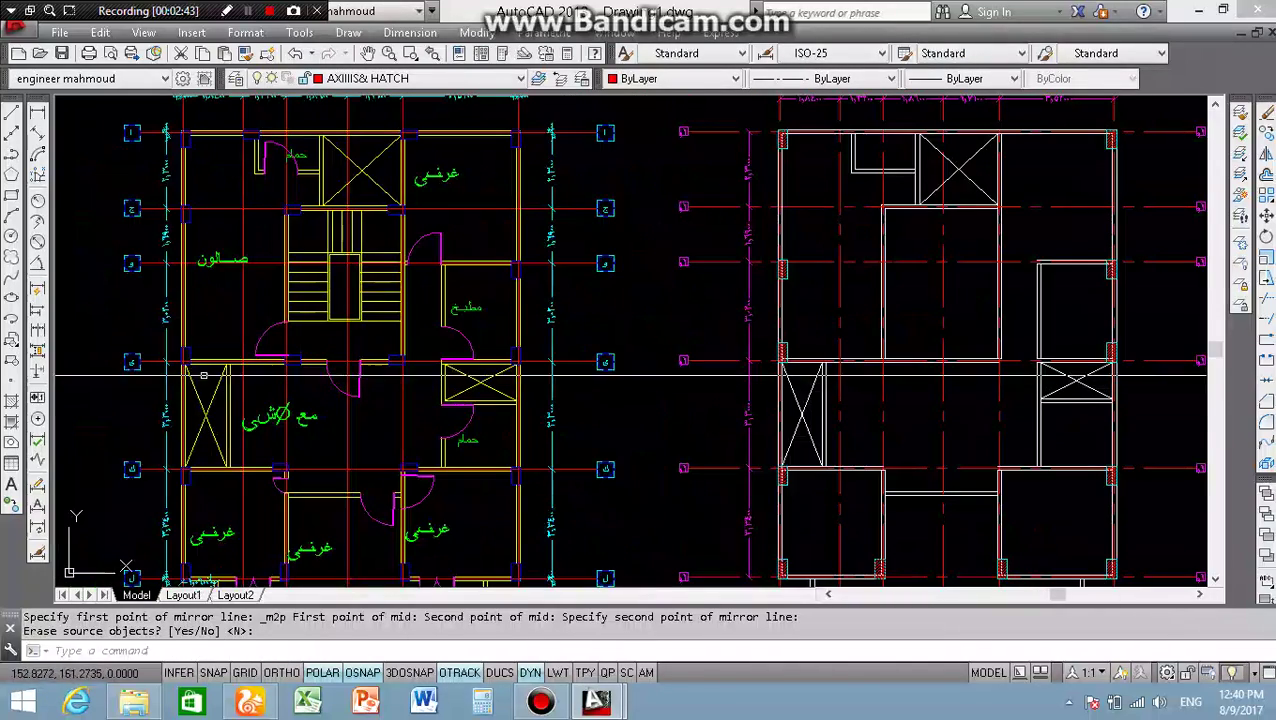
scroll(188, 322, down, 2)
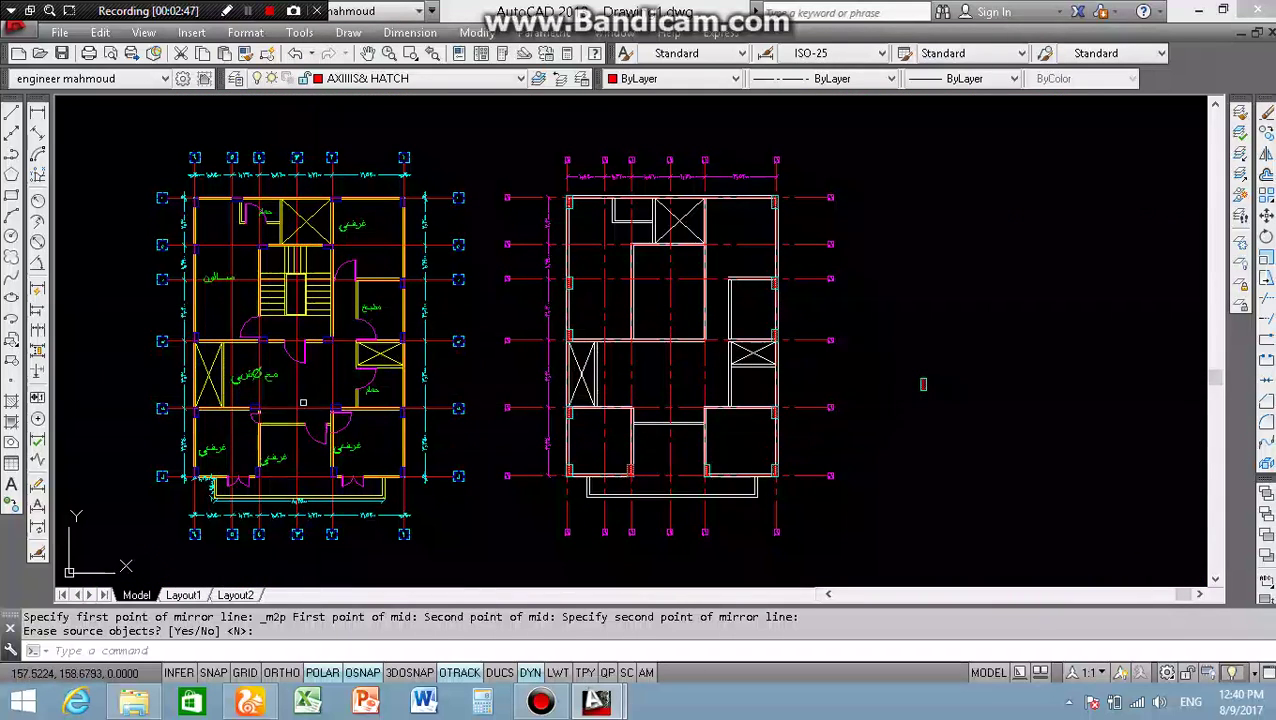
scroll(737, 407, up, 3)
scroll(823, 365, down, 3)
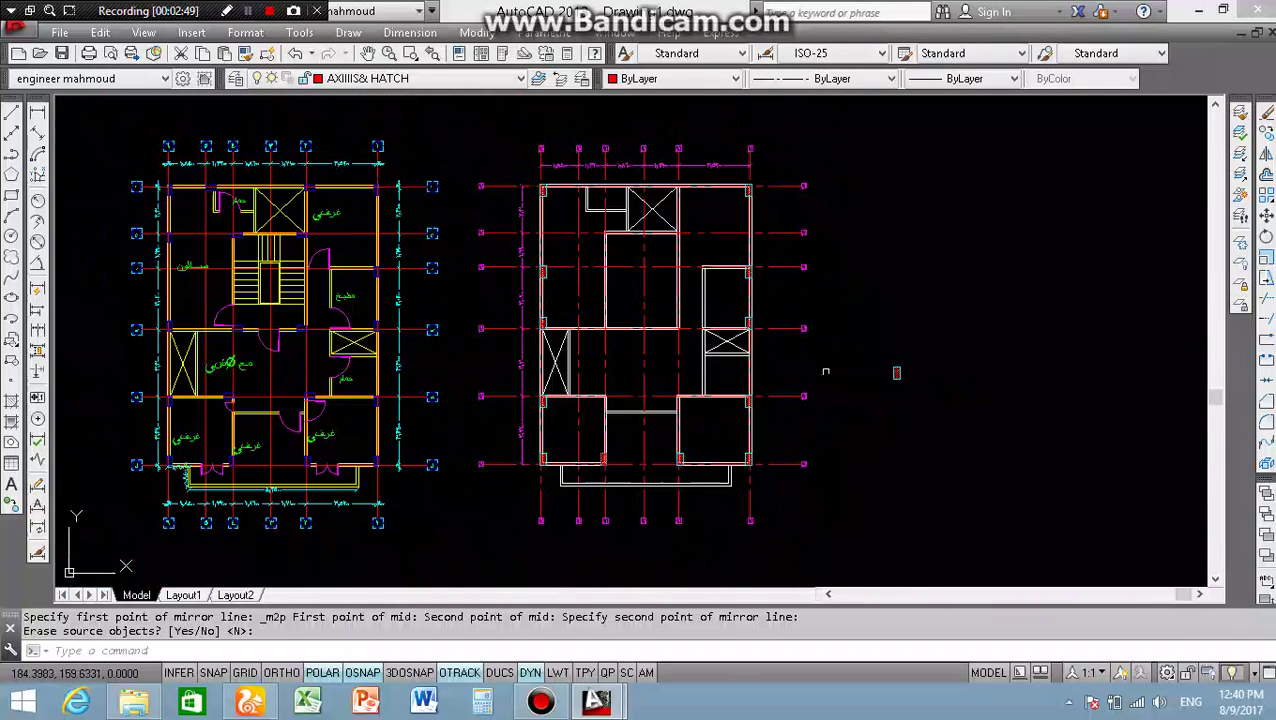
scroll(897, 379, up, 4)
click(878, 387)
click(935, 325)
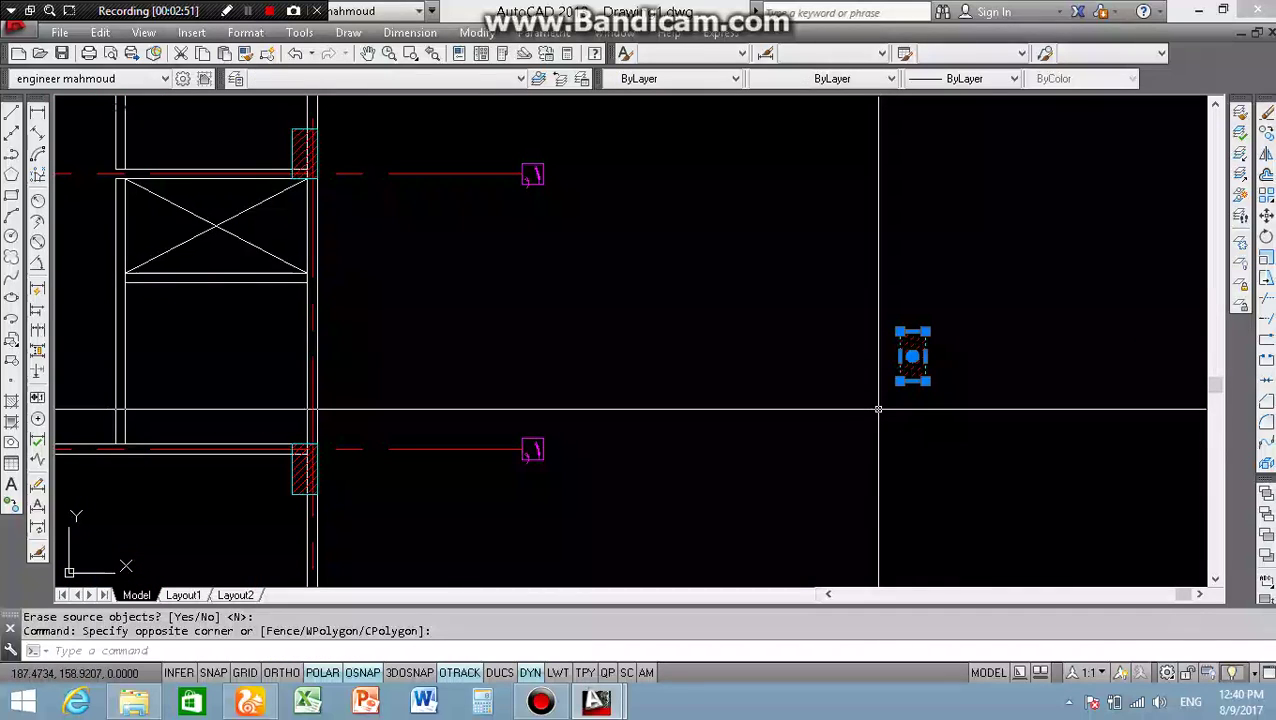
text(ro)
key(Return)
scroll(880, 382, up, 2)
click(816, 380)
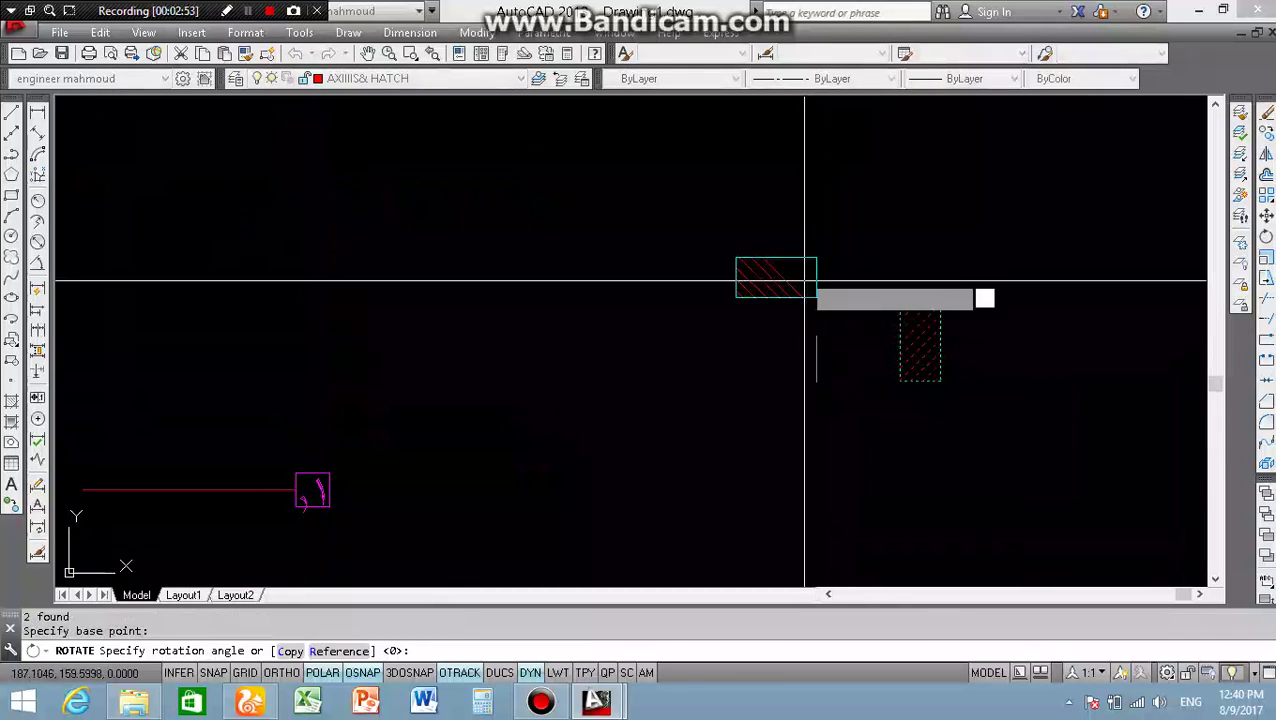
click(829, 193)
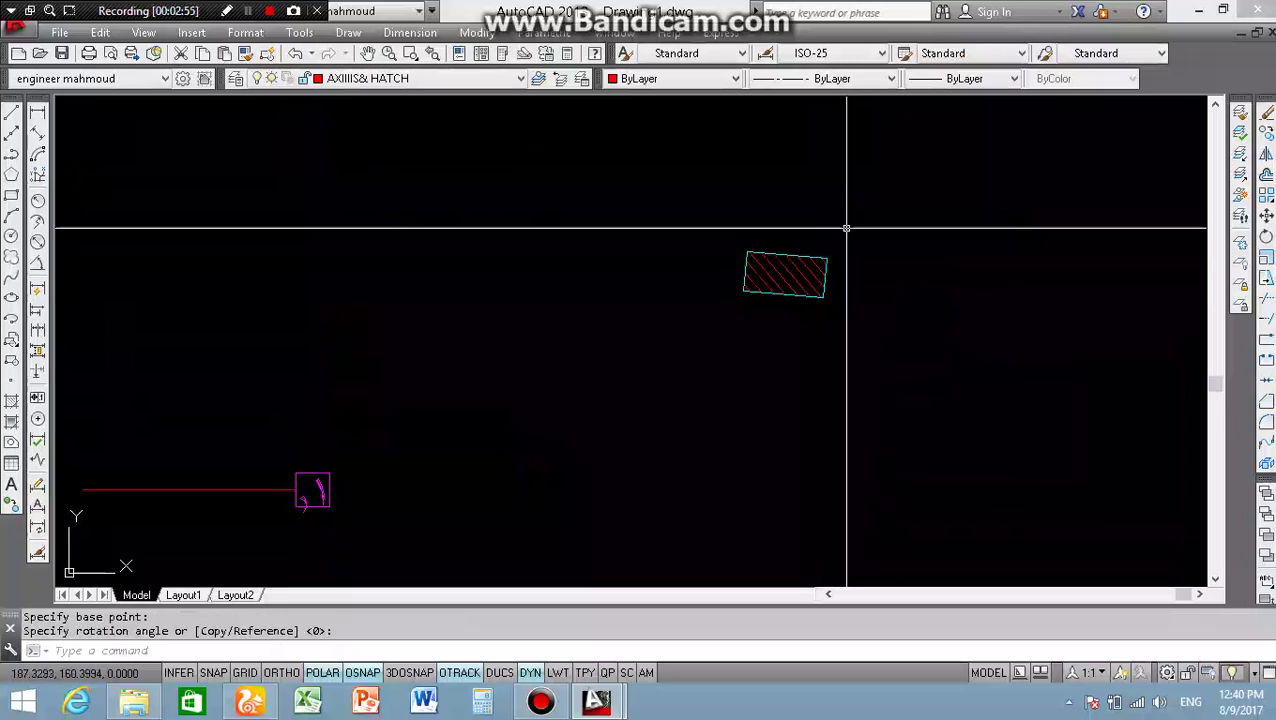
key(ctrl+z)
- Rotate the loose hatched column 90° so it lies horizontally
click(938, 293)
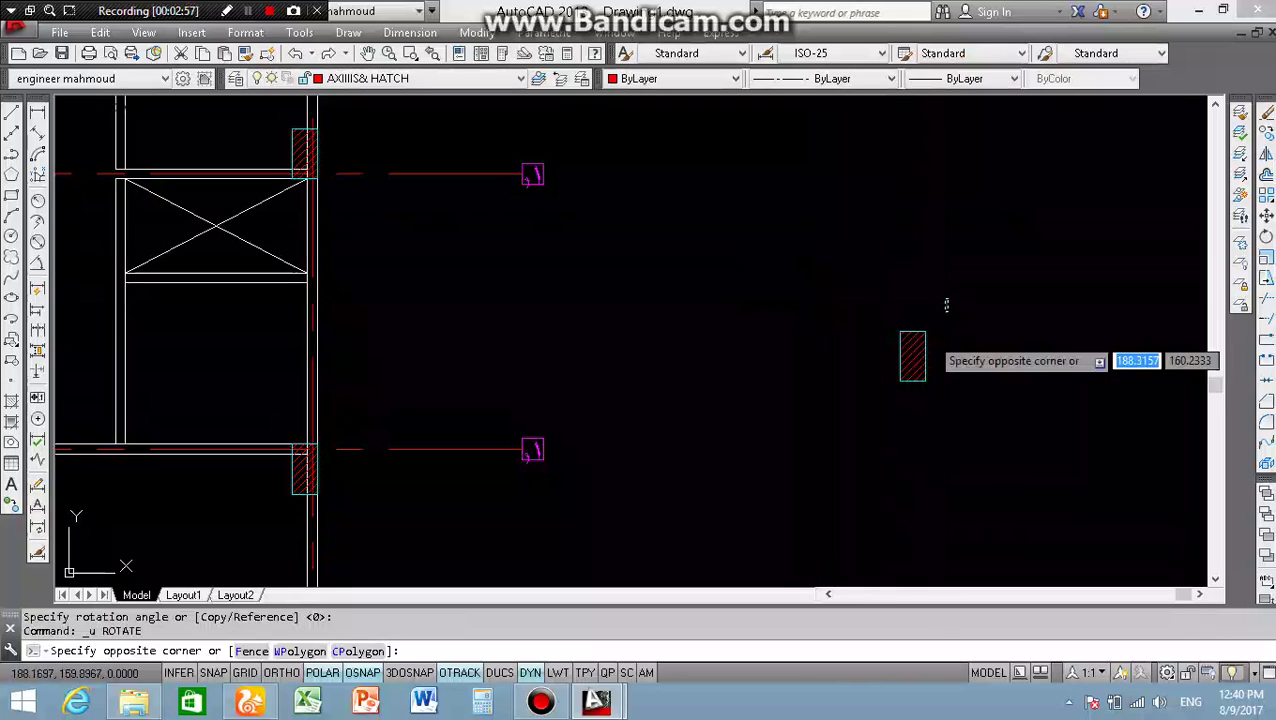
click(881, 400)
text(R)
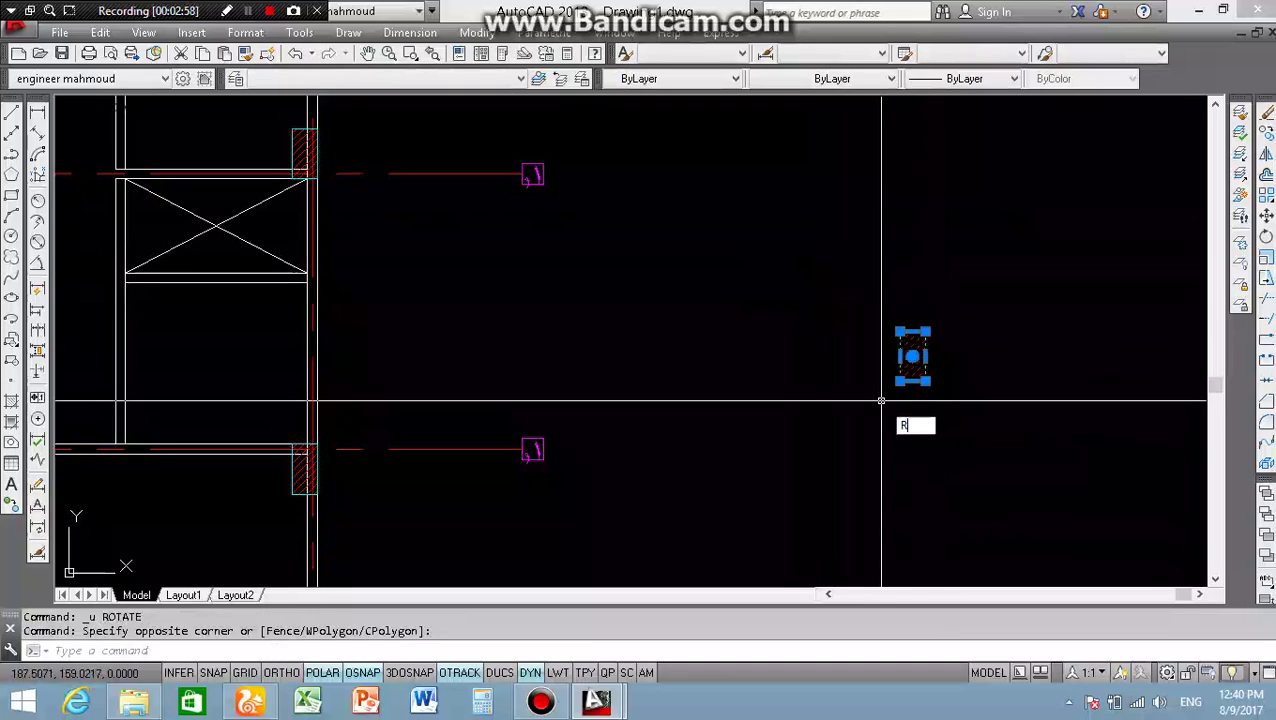
text(o)
key(Return)
click(865, 388)
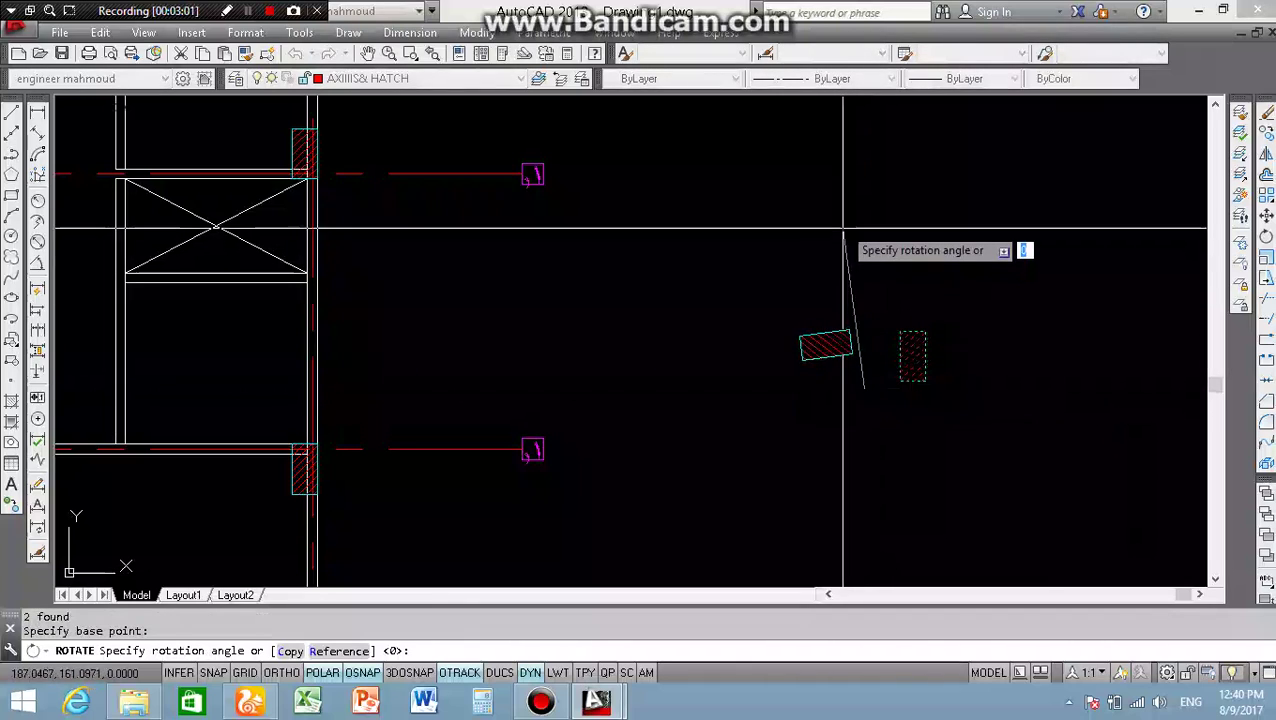
click(858, 210)
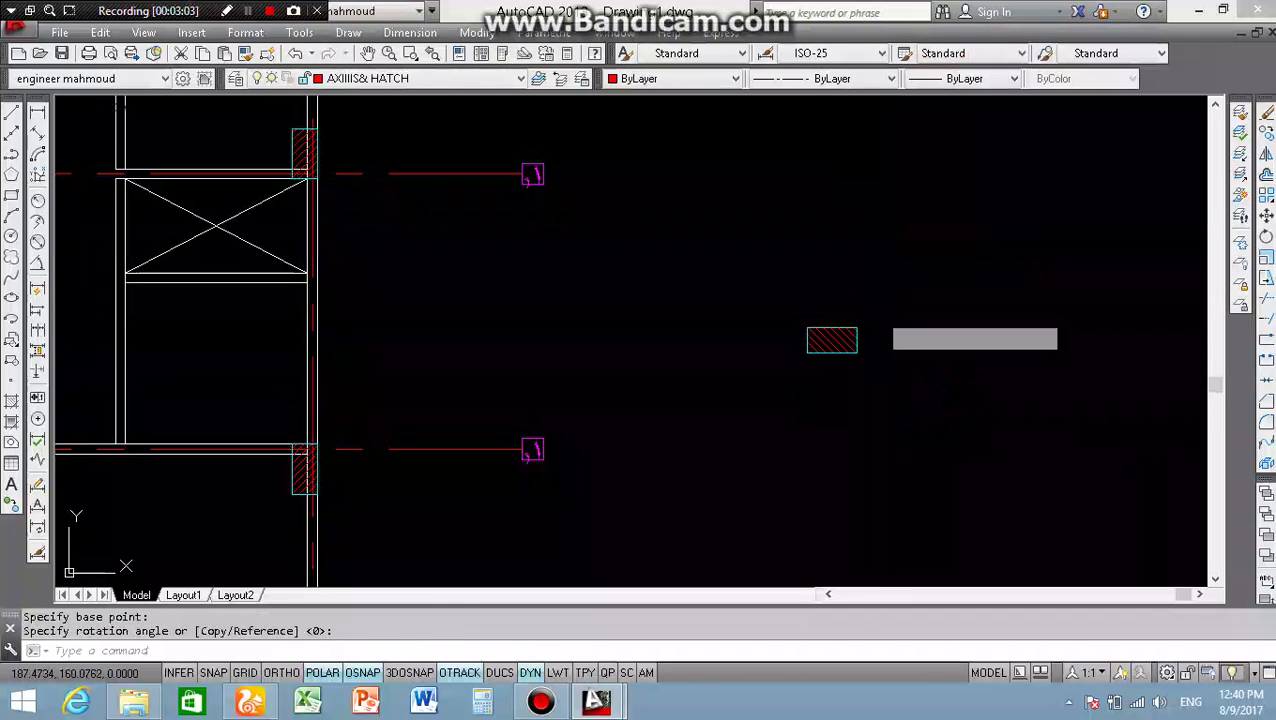
click(832, 340)
- Copy the horizontal hatched column from its corner to the top wall corner
text(o)
key(Return)
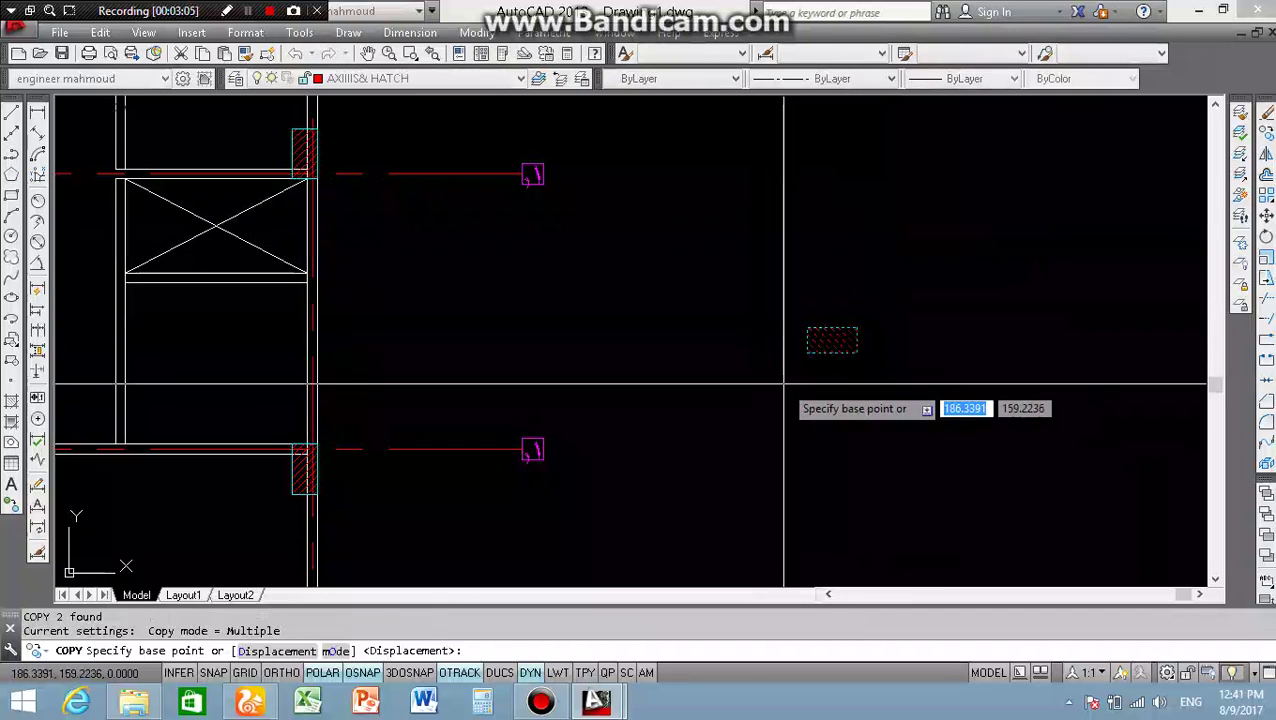
scroll(776, 377, down, 5)
scroll(790, 377, up, 5)
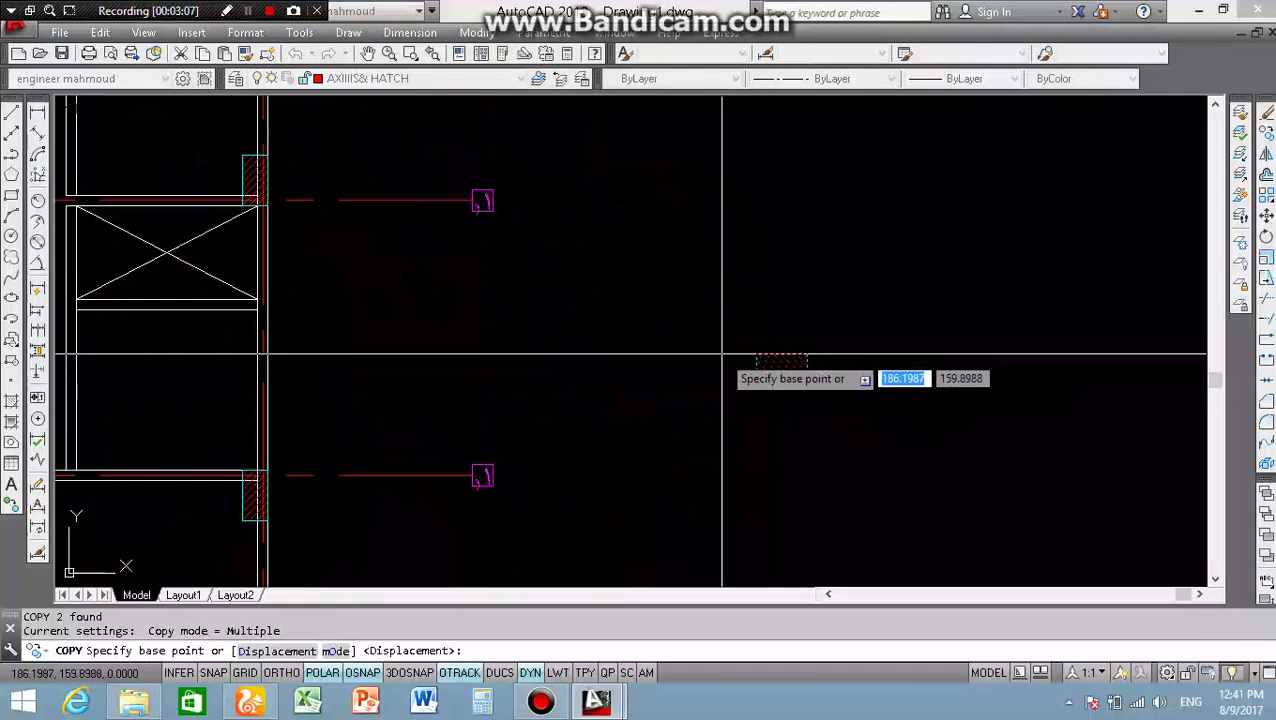
scroll(760, 356, up, 3)
click(840, 358)
scroll(826, 362, down, 3)
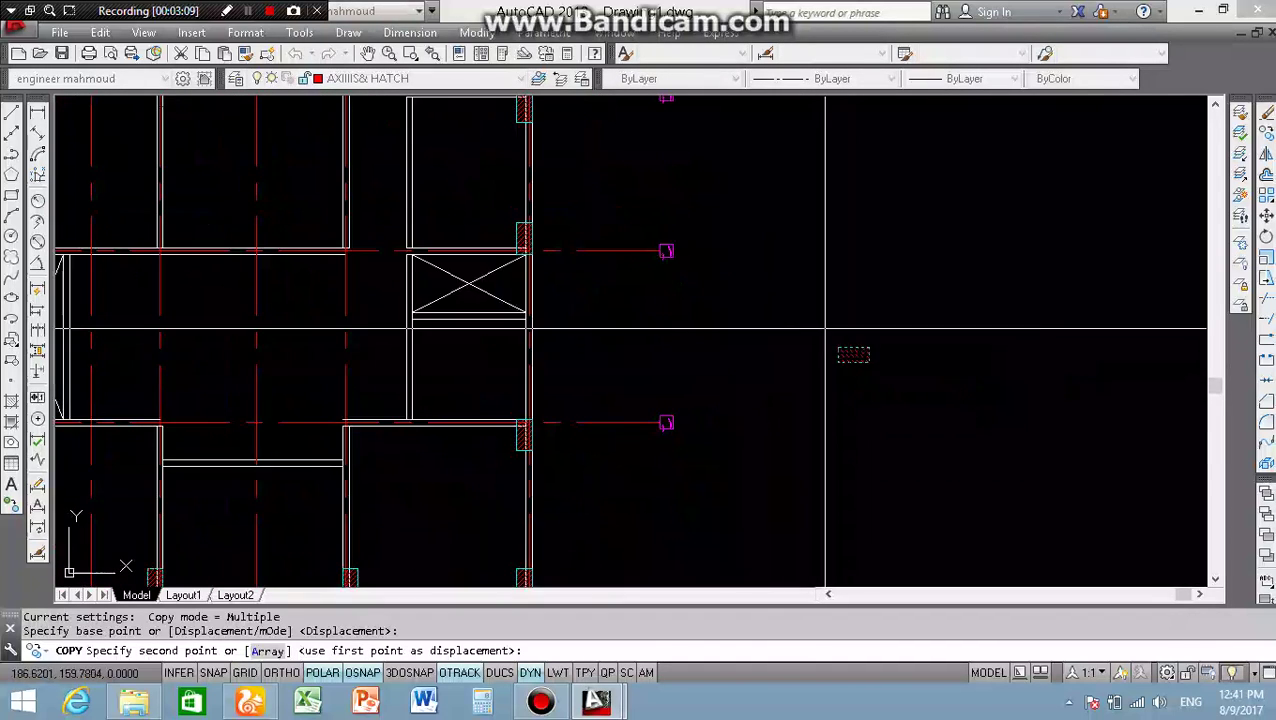
scroll(840, 300, down, 4)
scroll(700, 200, up, 5)
scroll(590, 285, up, 2)
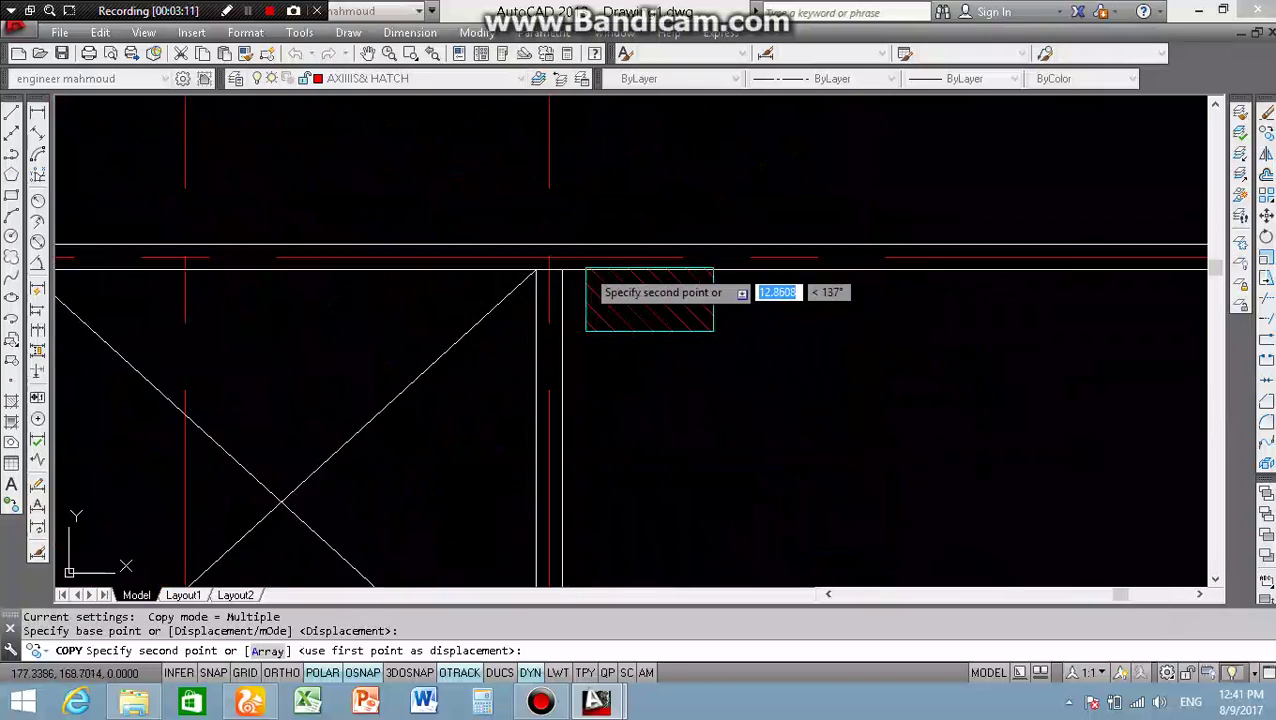
scroll(584, 276, up, 2)
scroll(580, 263, down, 3)
scroll(570, 292, up, 3)
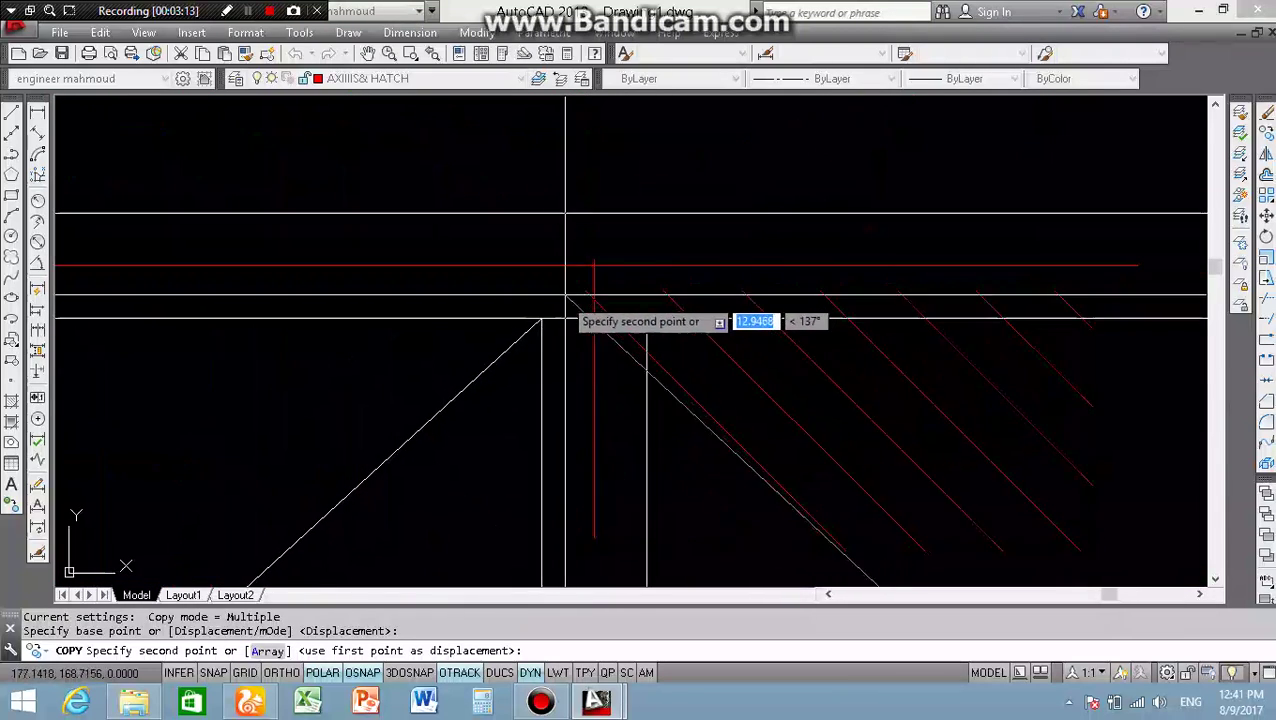
scroll(550, 310, up, 1)
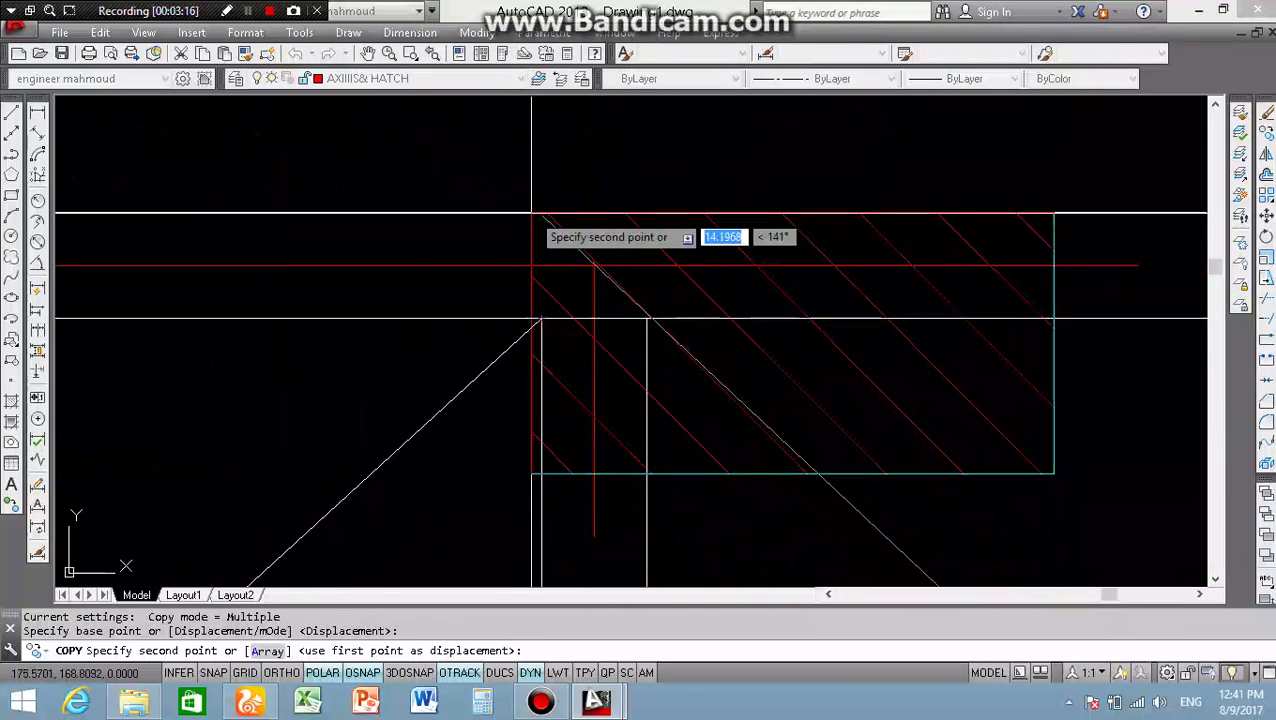
click(636, 267)
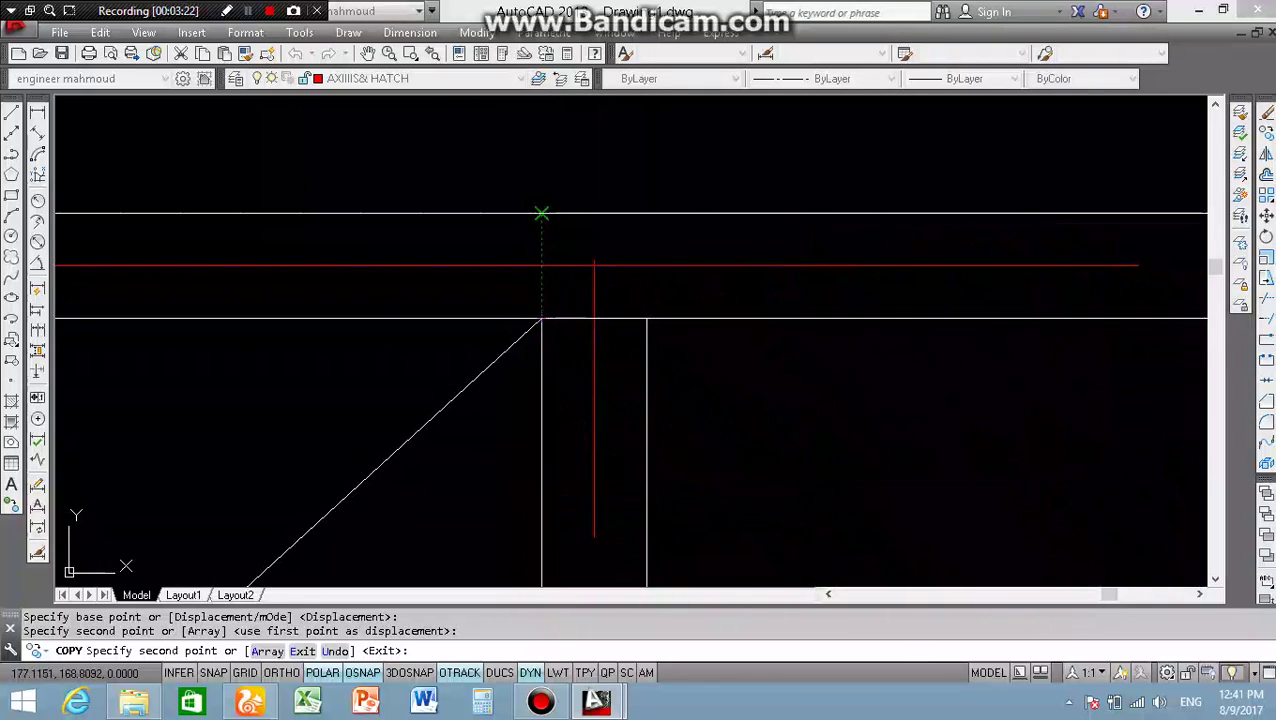
- Place another copy of the column farther along the top wall
click(541, 213)
scroll(560, 300, down, 3)
scroll(555, 318, down, 2)
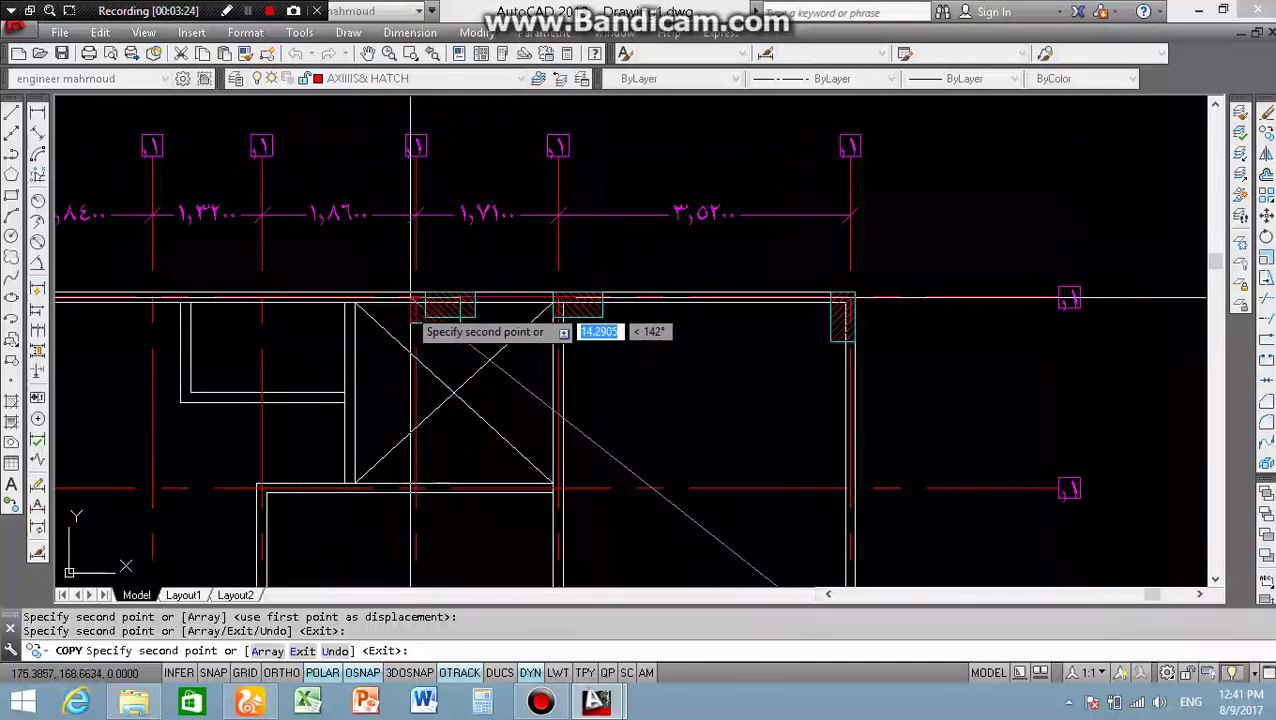
key(Escape)
scroll(430, 320, up, 3)
scroll(471, 367, up, 3)
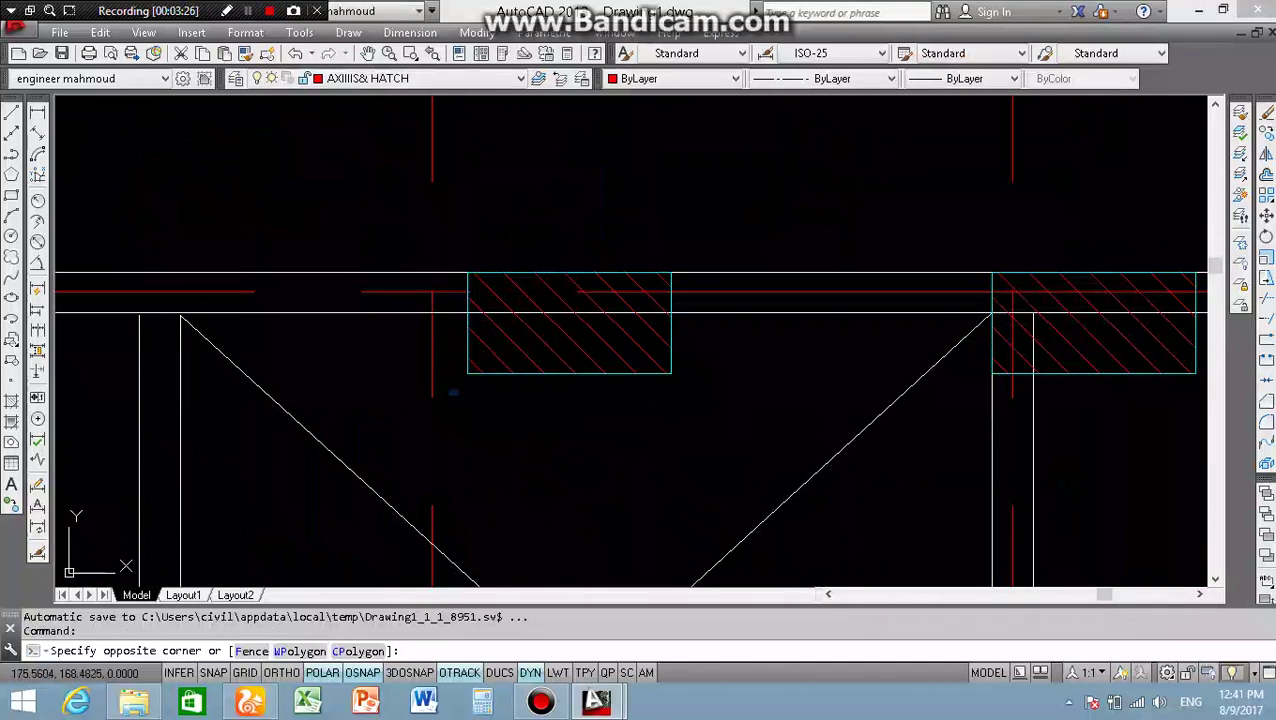
- Erase the extra column copy on the left of the top wall and check the plans
click(716, 210)
key(Delete)
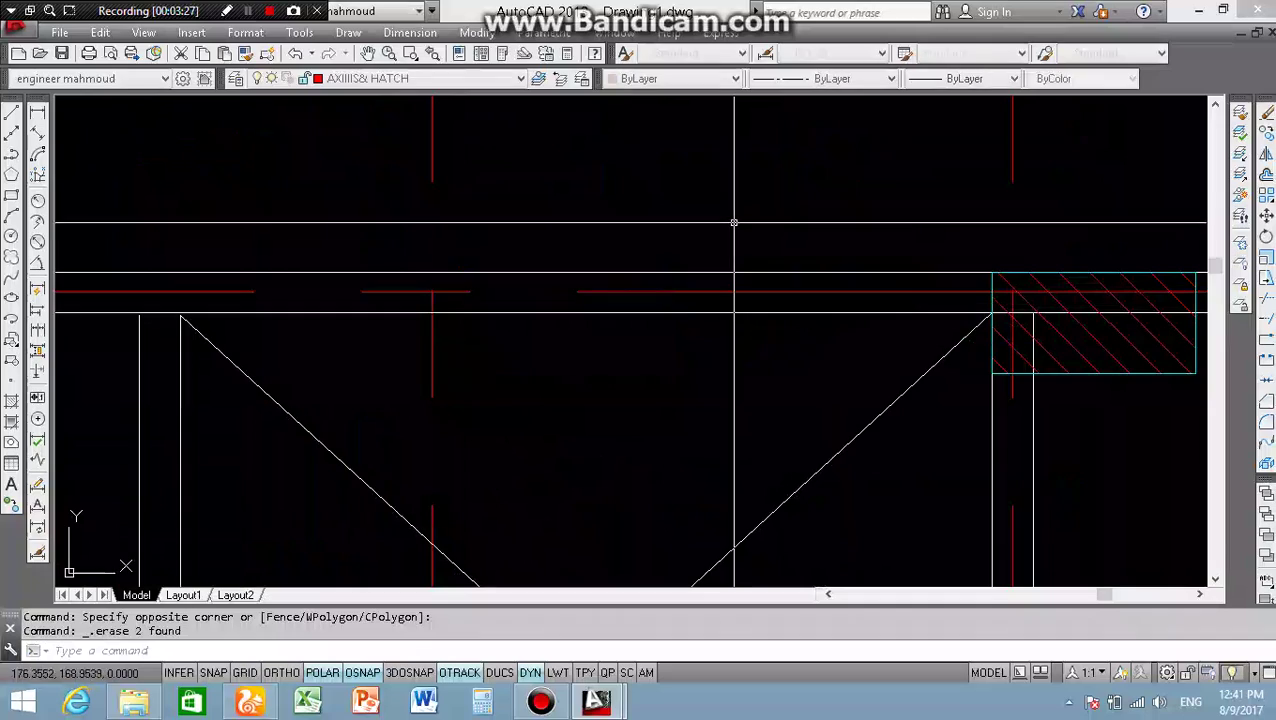
scroll(734, 219, down, 3)
scroll(533, 256, down, 2)
scroll(427, 271, down, 1)
scroll(427, 271, up, 2)
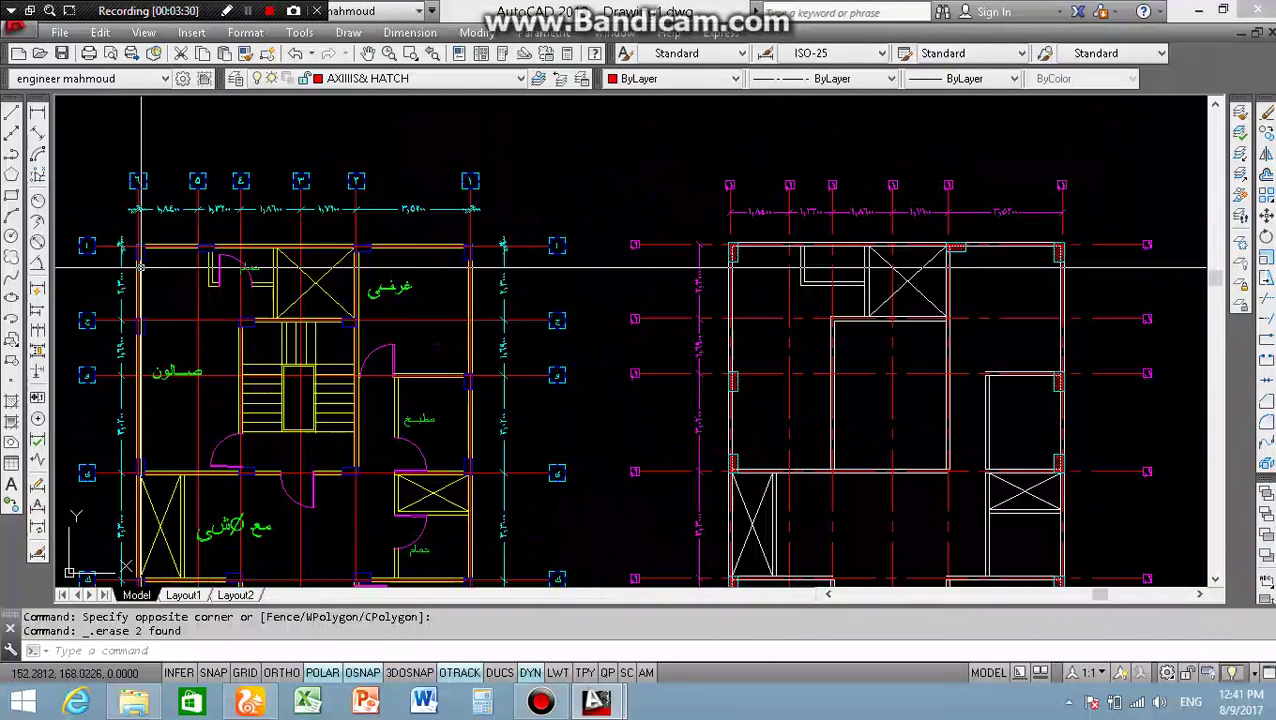
scroll(330, 220, up, 2)
scroll(328, 217, up, 1)
scroll(306, 250, down, 2)
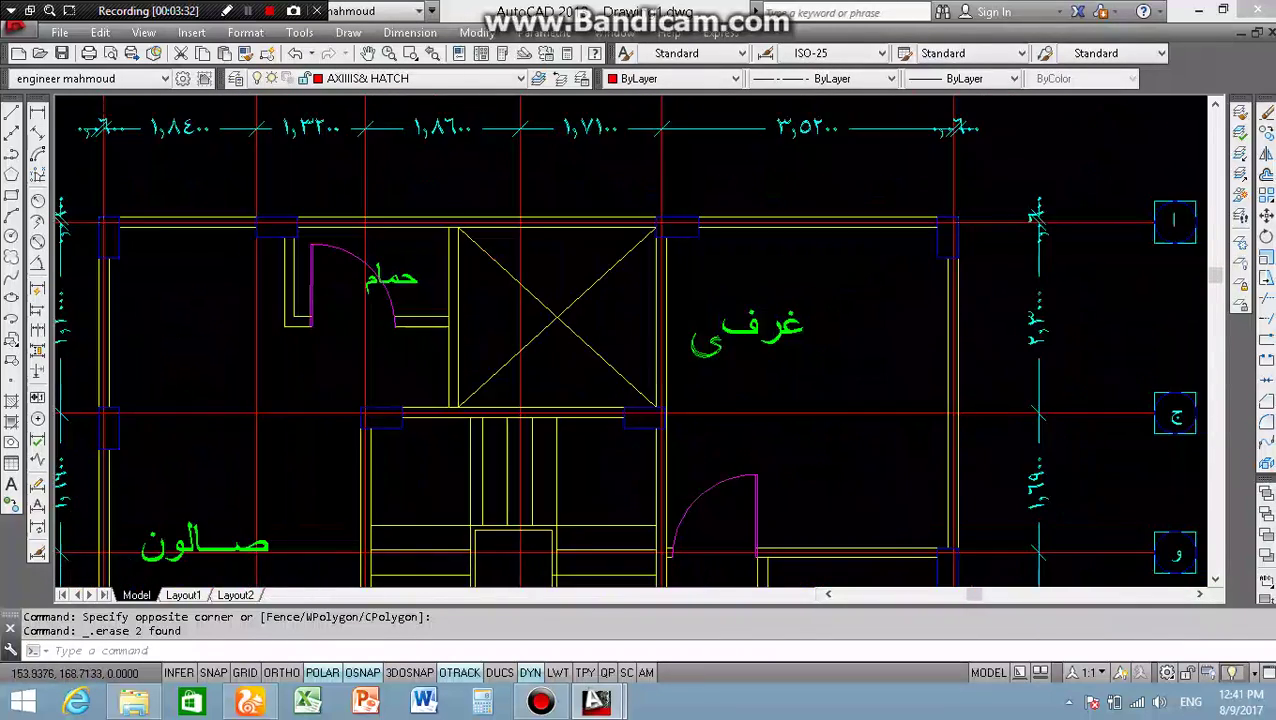
scroll(533, 237, down, 1)
scroll(719, 241, down, 2)
scroll(740, 240, down, 2)
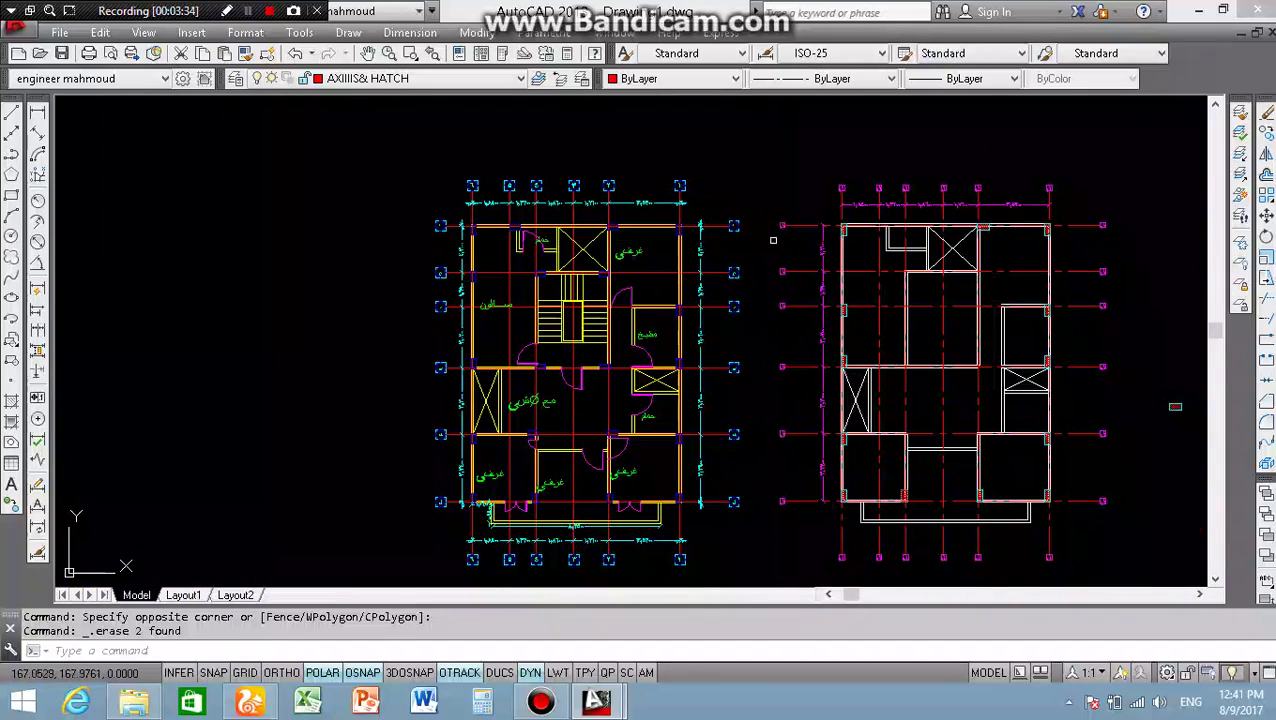
scroll(775, 239, up, 3)
scroll(817, 228, down, 3)
scroll(868, 241, up, 5)
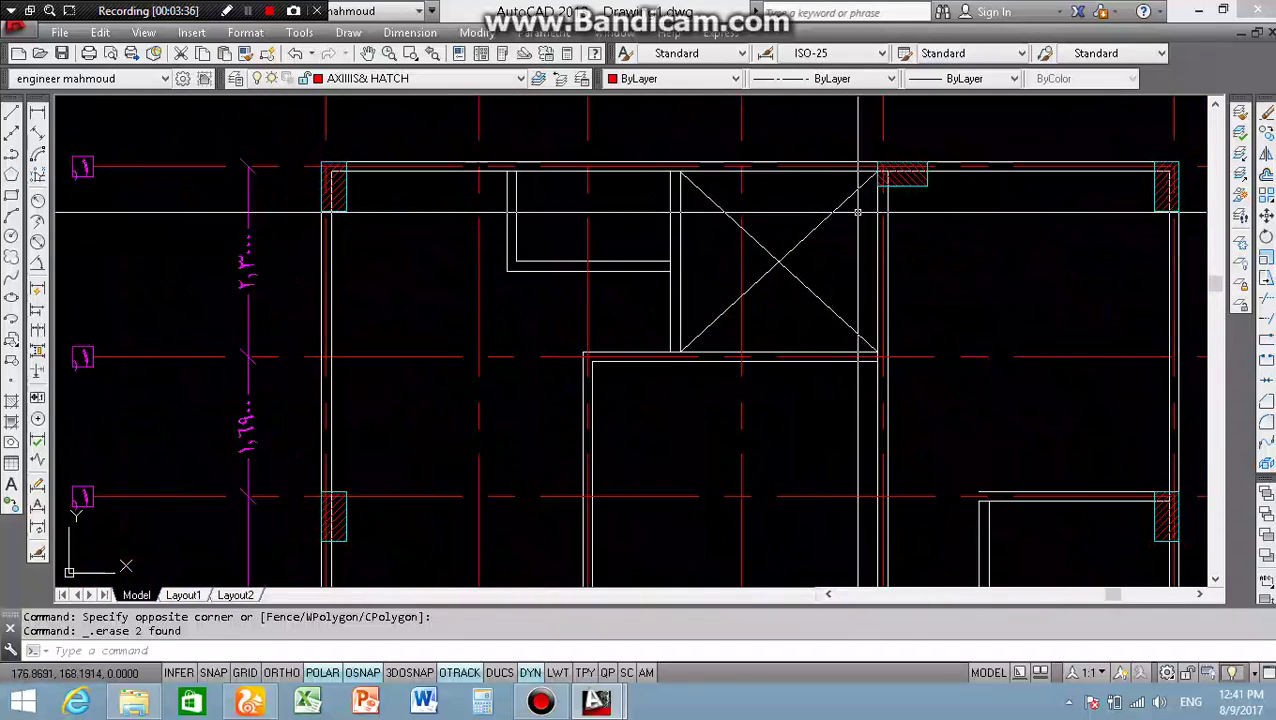
- Copy the top-right hatched column, using its corner as the base point
click(863, 199)
click(940, 151)
text(CO)
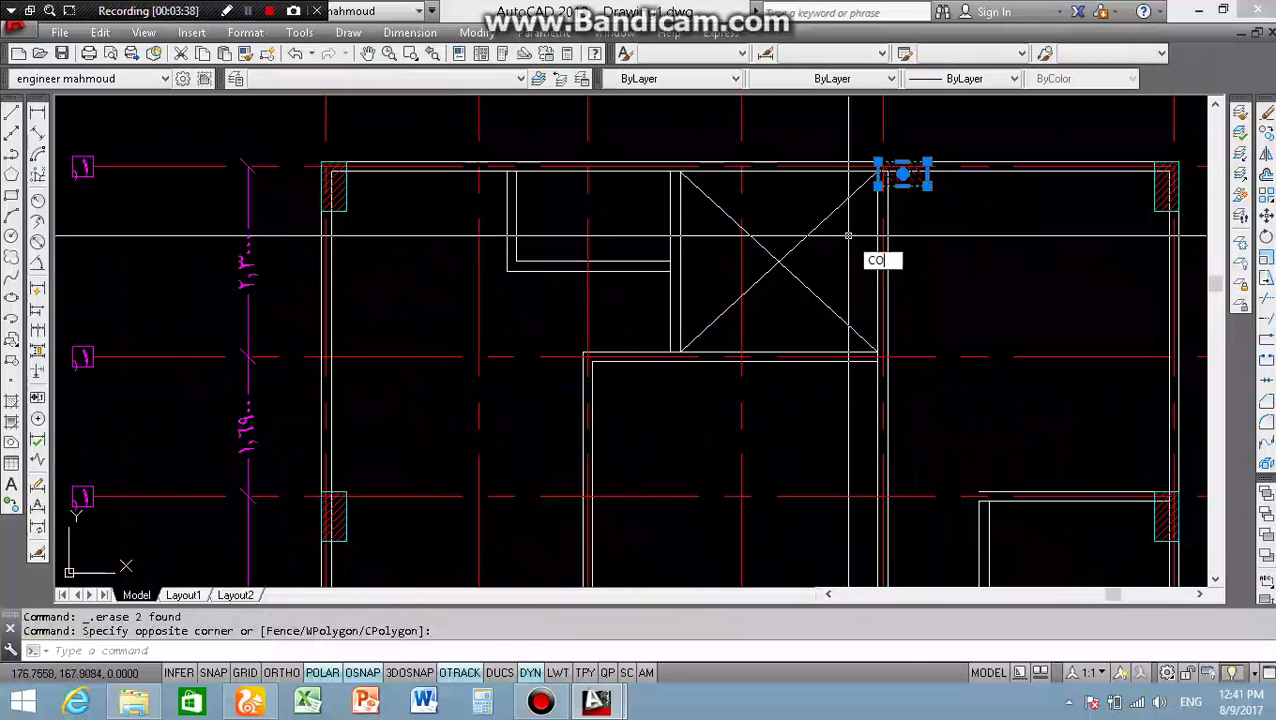
key(Return)
scroll(926, 200, up, 4)
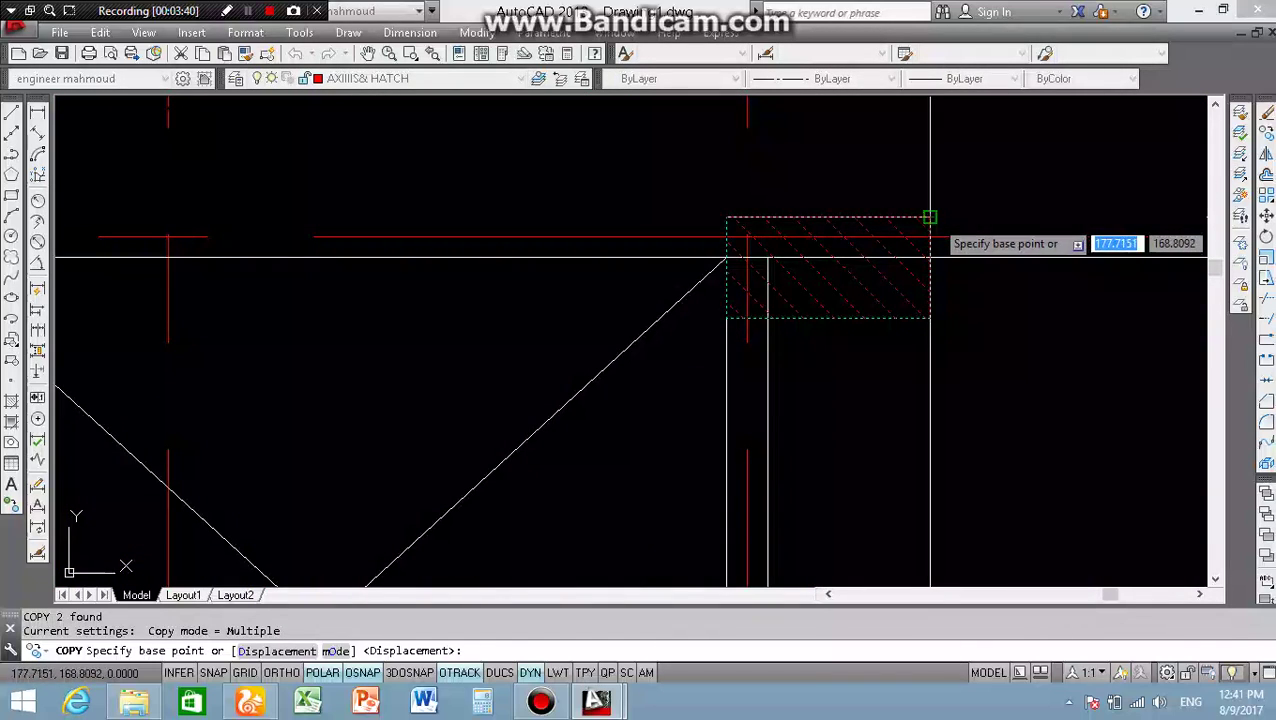
click(930, 217)
scroll(930, 257, down, 5)
scroll(880, 250, down, 3)
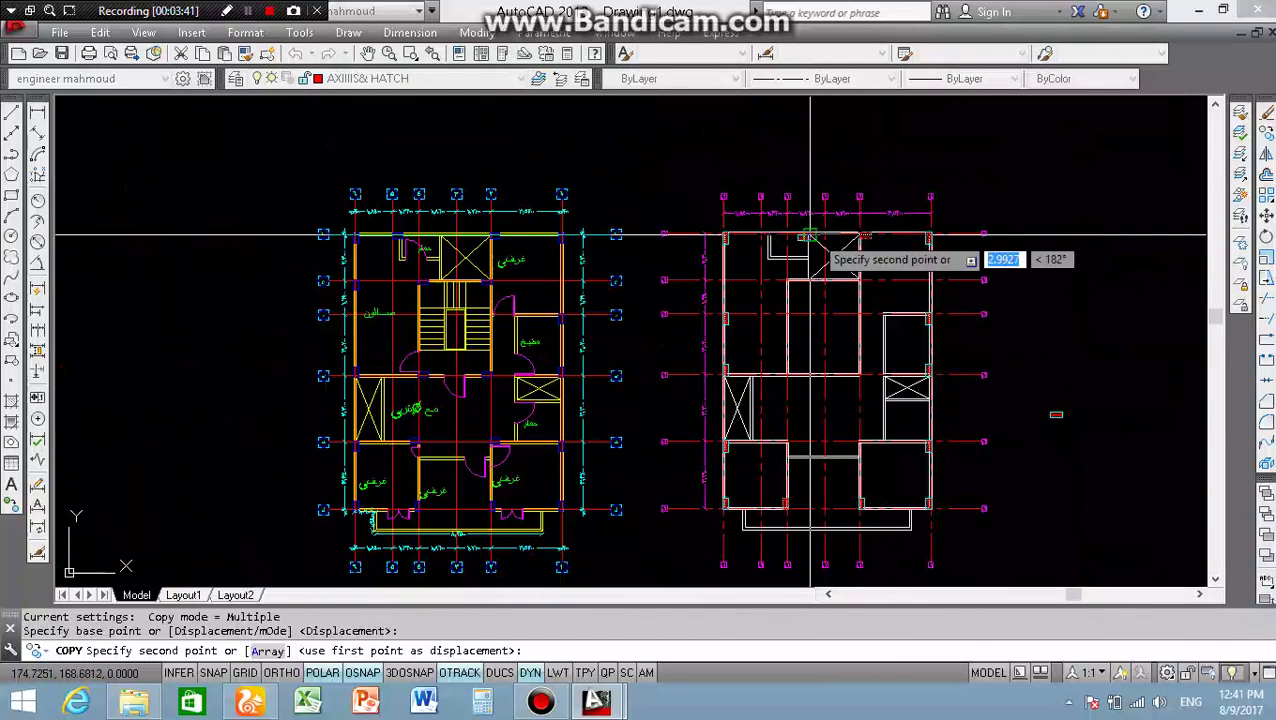
scroll(760, 214, up, 5)
scroll(786, 272, up, 3)
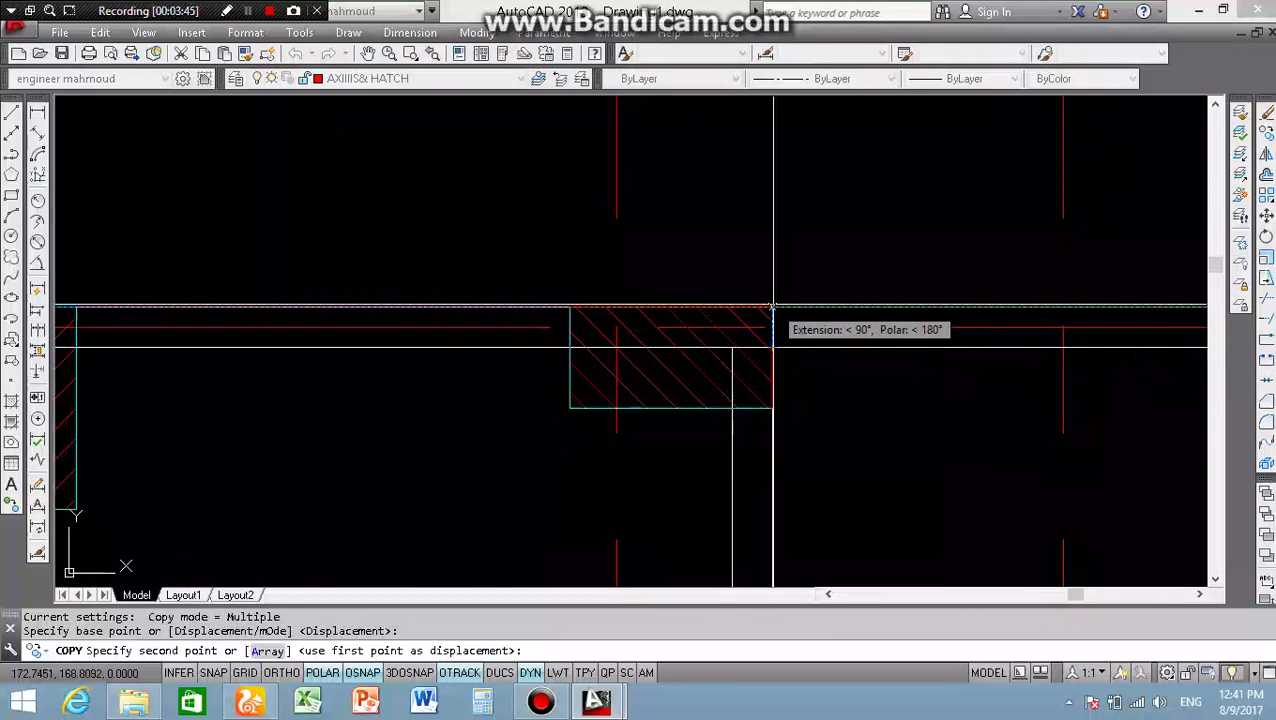
scroll(771, 307, down, 4)
scroll(776, 308, down, 4)
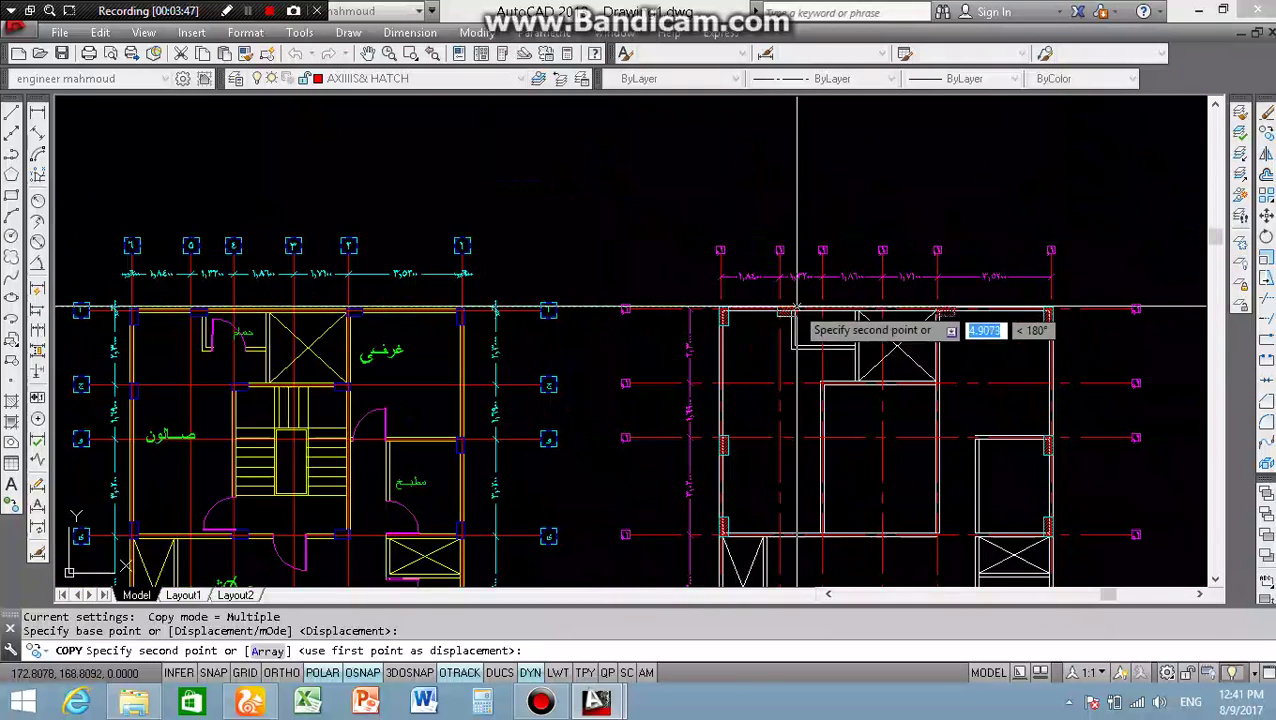
scroll(798, 303, up, 5)
scroll(621, 336, up, 2)
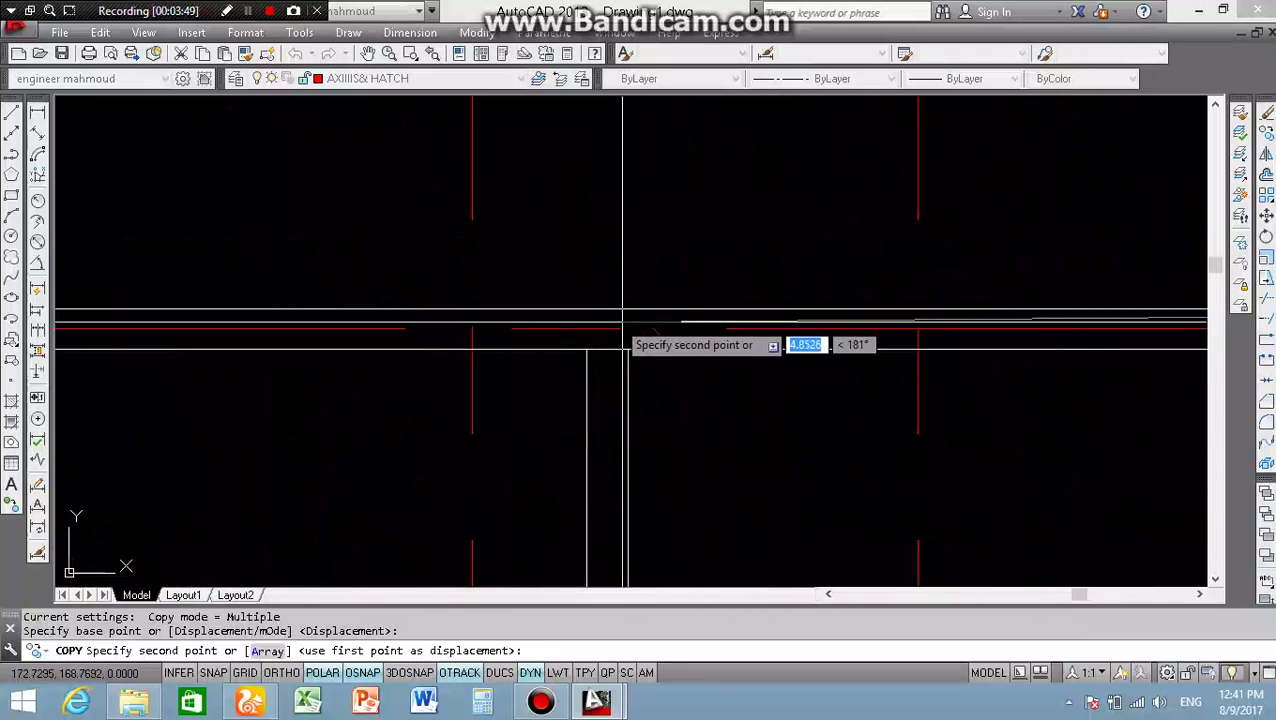
scroll(641, 290, down, 1)
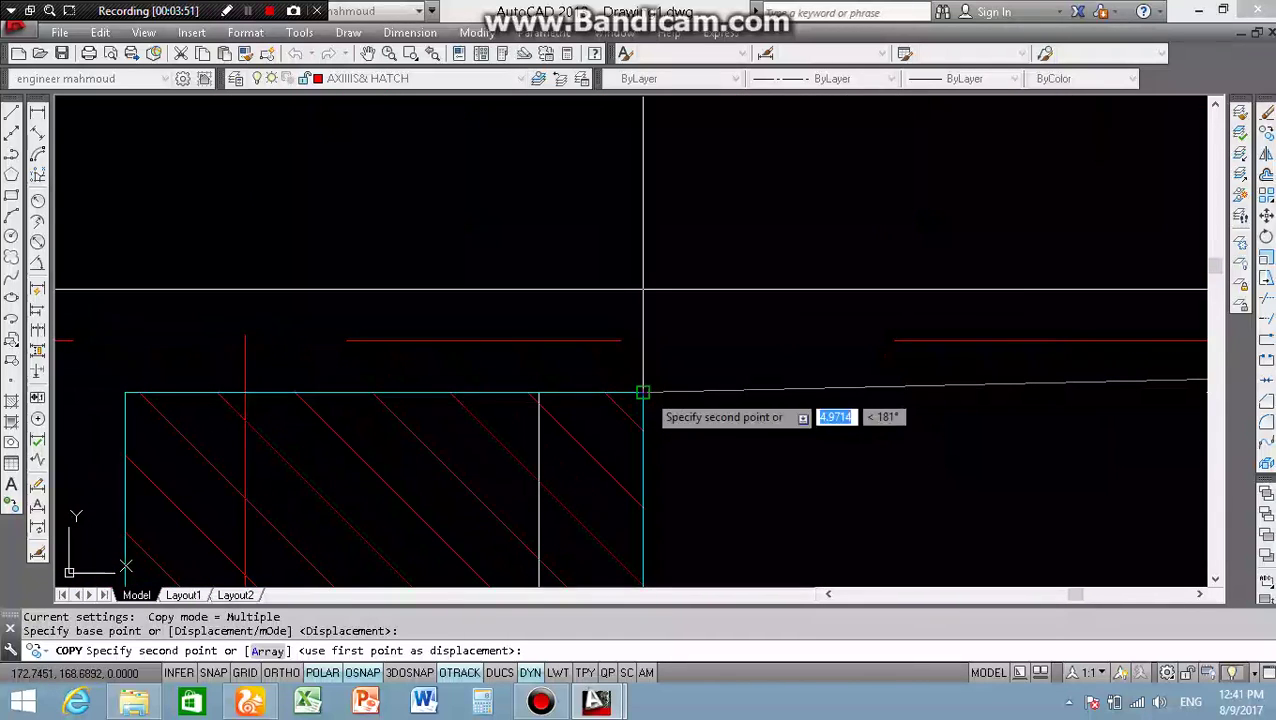
- Place a copy of the column at an interior wall corner of the structural plan
click(642, 290)
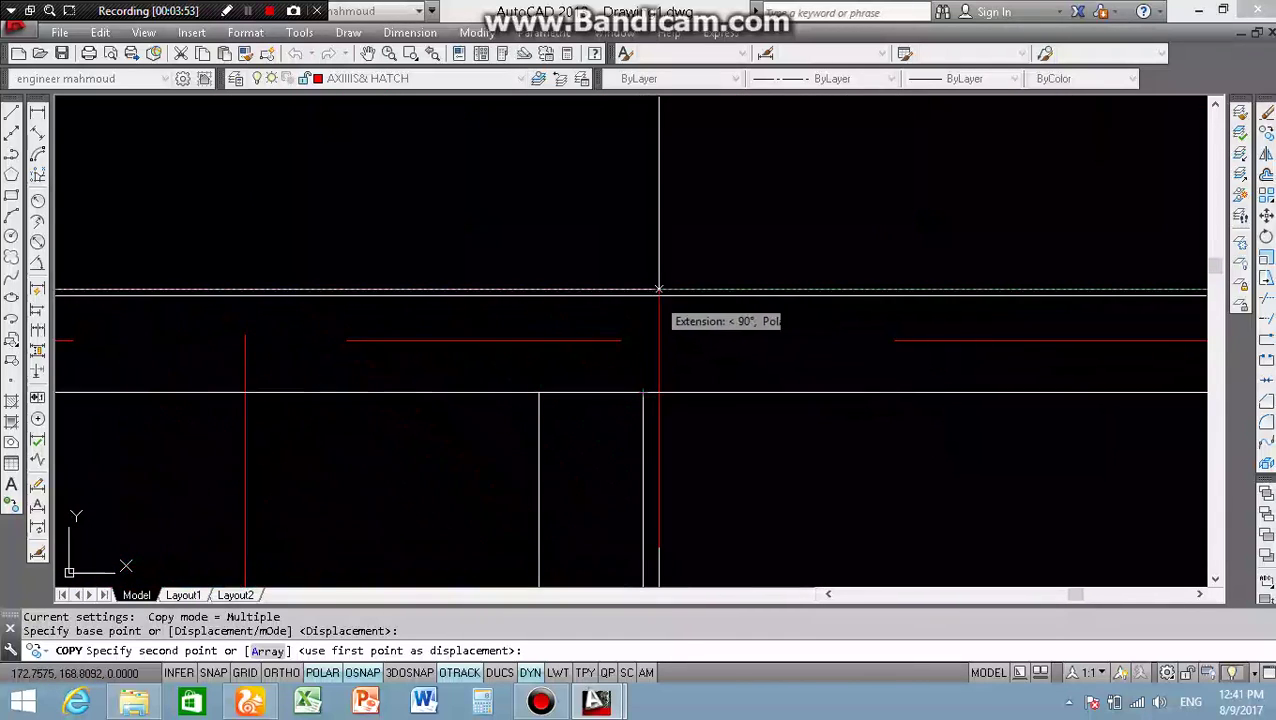
scroll(674, 293, down, 2)
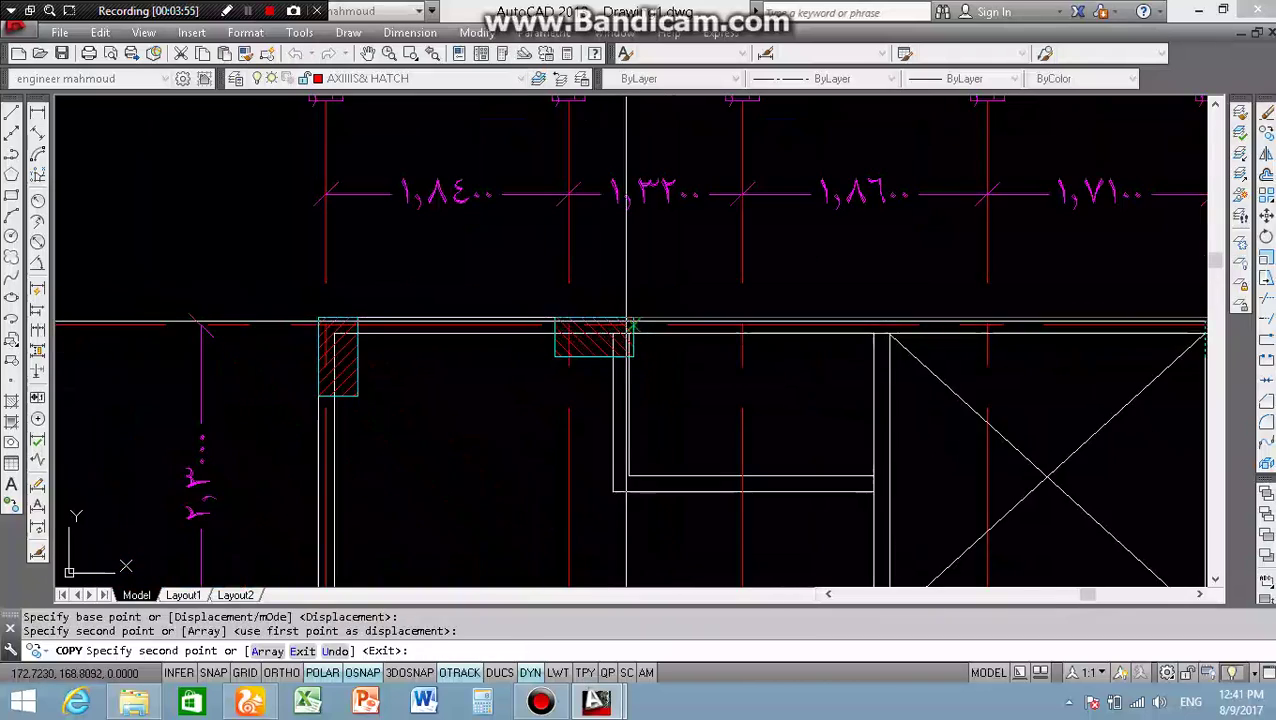
scroll(535, 344, down, 2)
scroll(490, 421, down, 1)
scroll(484, 426, down, 1)
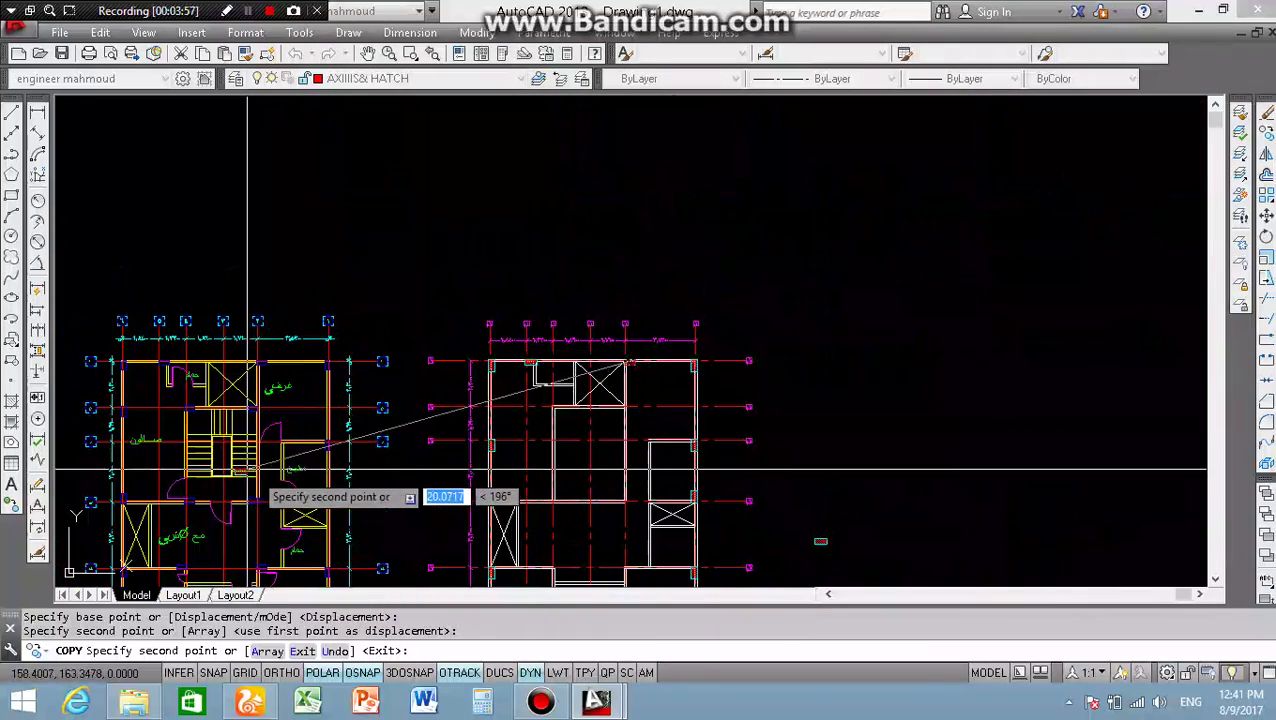
scroll(520, 435, up, 3)
scroll(760, 390, up, 4)
scroll(897, 323, up, 3)
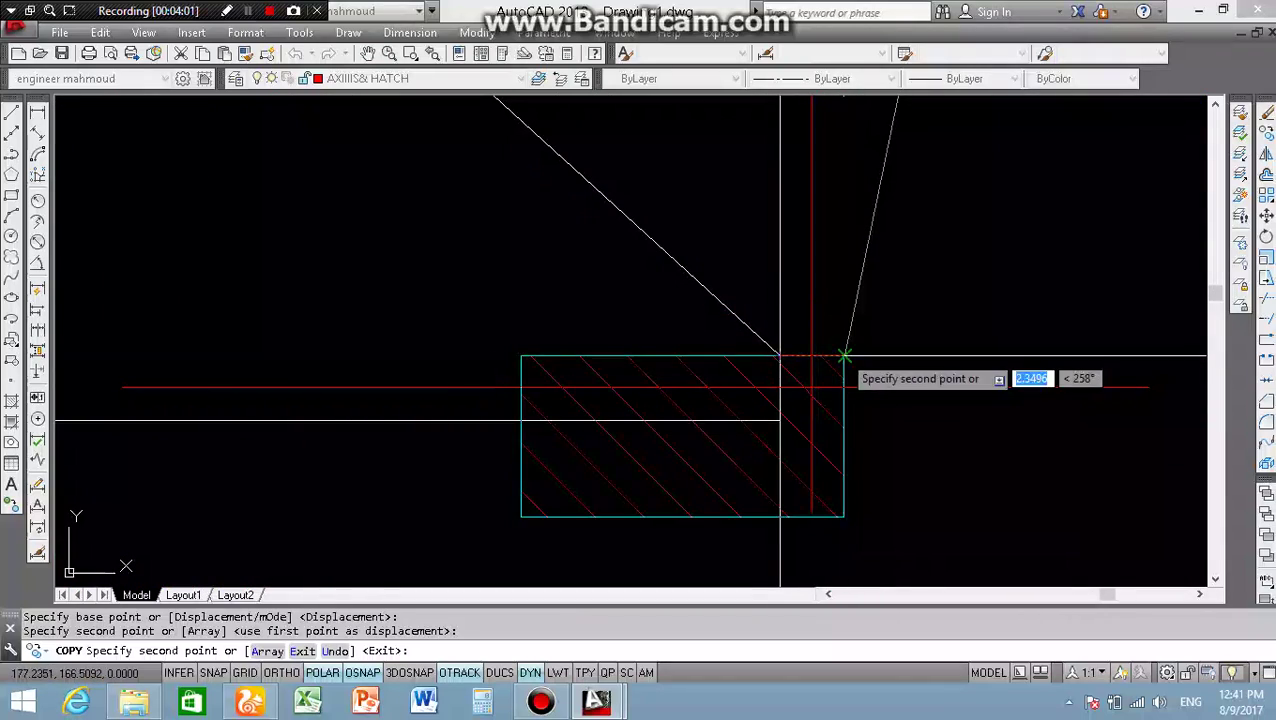
scroll(845, 355, down, 1)
scroll(718, 361, down, 2)
scroll(735, 364, down, 2)
scroll(563, 348, up, 1)
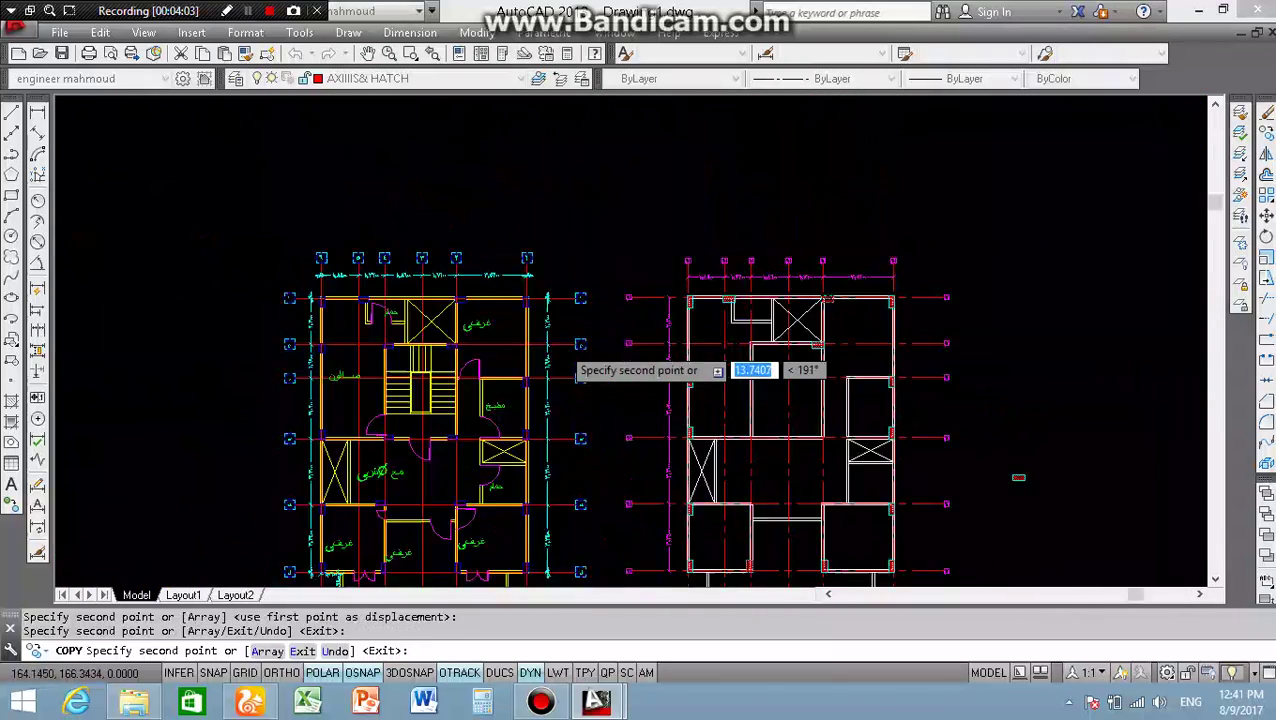
scroll(565, 358, up, 4)
scroll(425, 372, down, 4)
scroll(520, 428, up, 2)
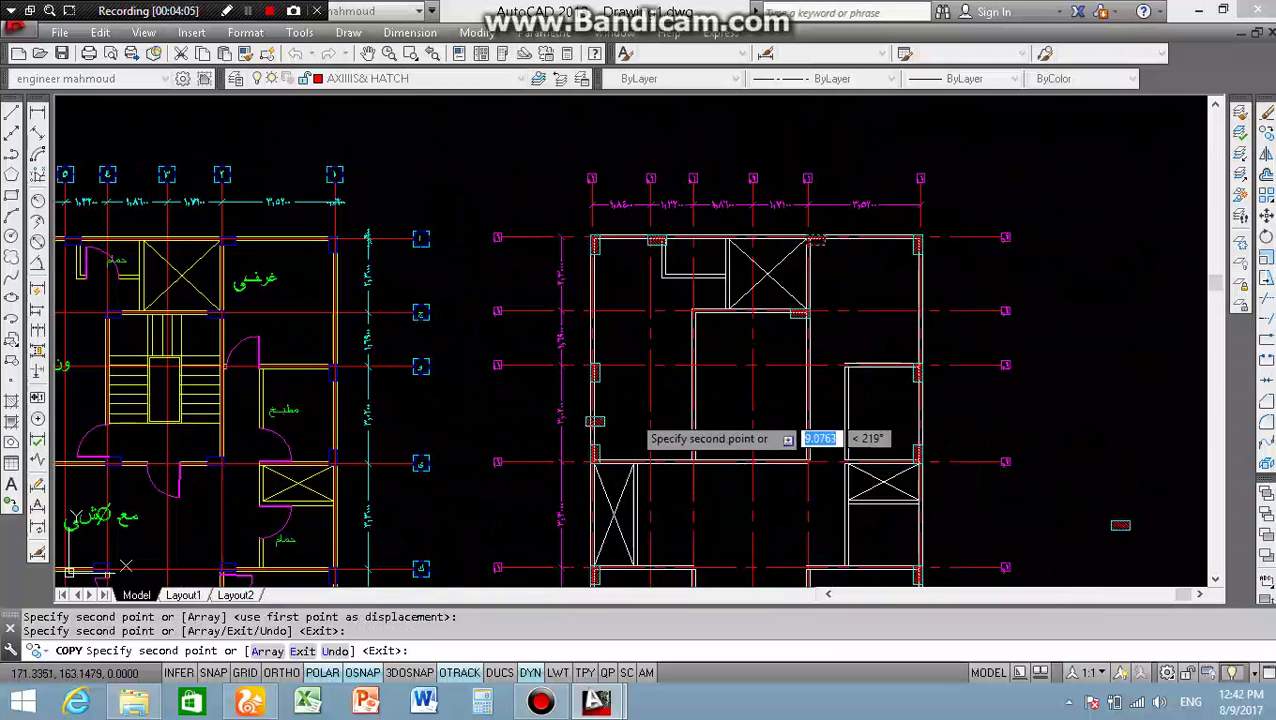
scroll(632, 416, up, 2)
scroll(787, 375, up, 2)
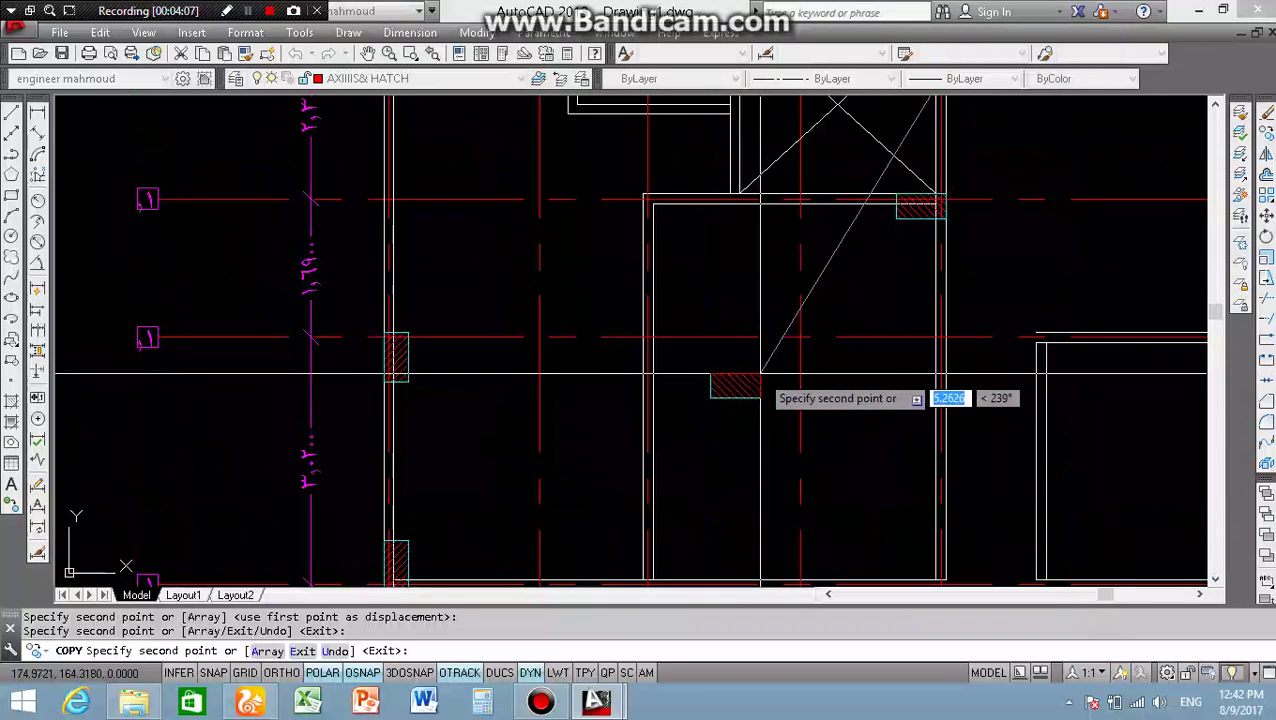
key(Escape)
scroll(725, 390, up, 2)
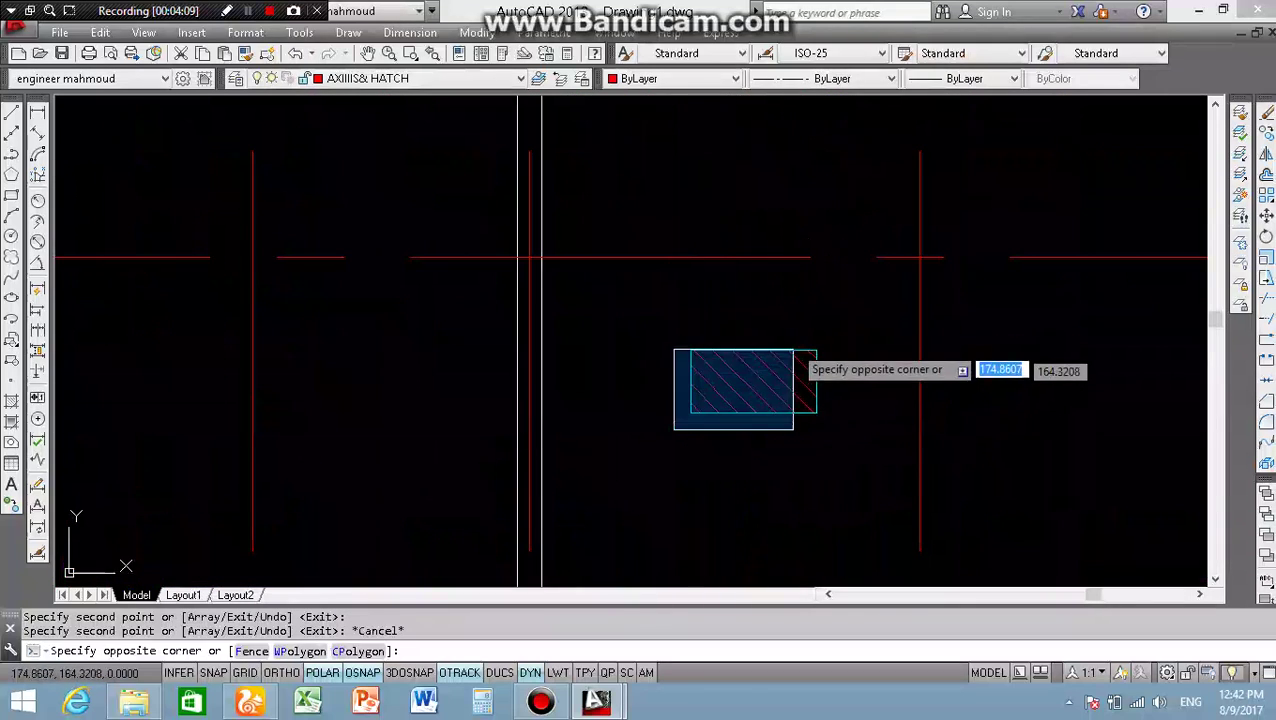
- Start copying the column hatch from its corner, then cancel the unfinished copy
click(829, 339)
key(Return)
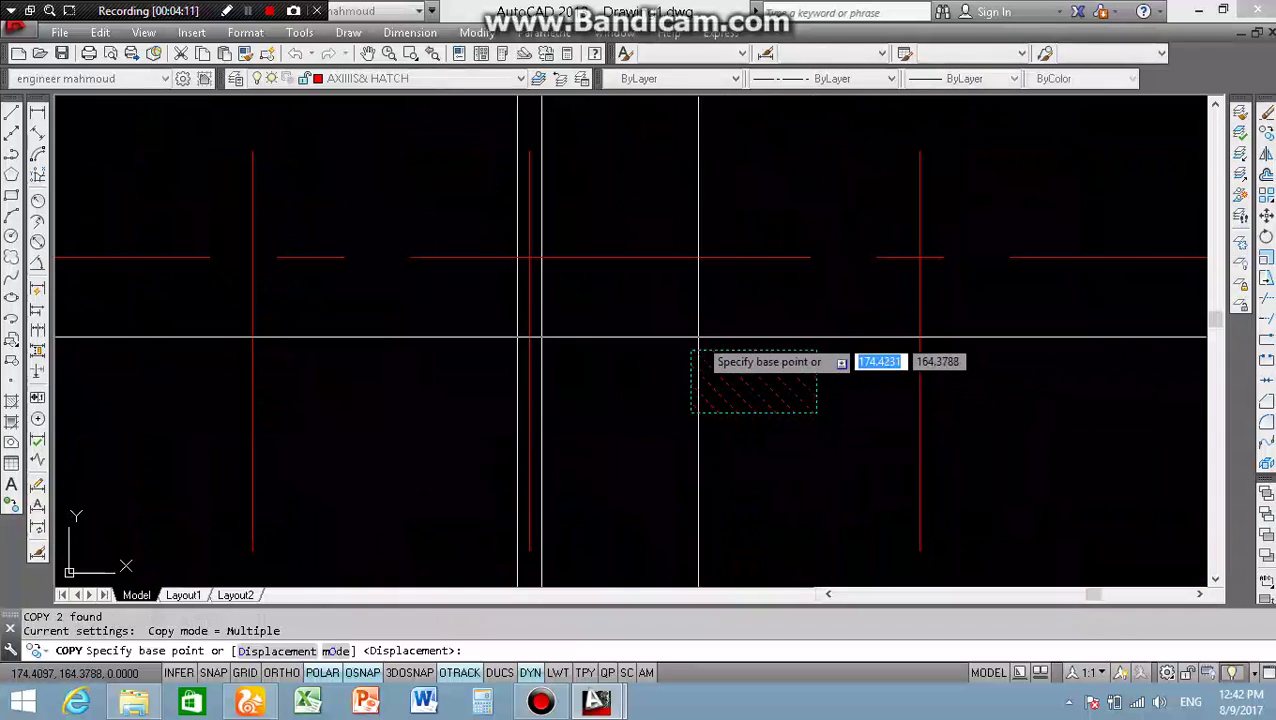
click(690, 350)
scroll(675, 340, down, 3)
scroll(595, 235, down, 2)
scroll(595, 245, up, 5)
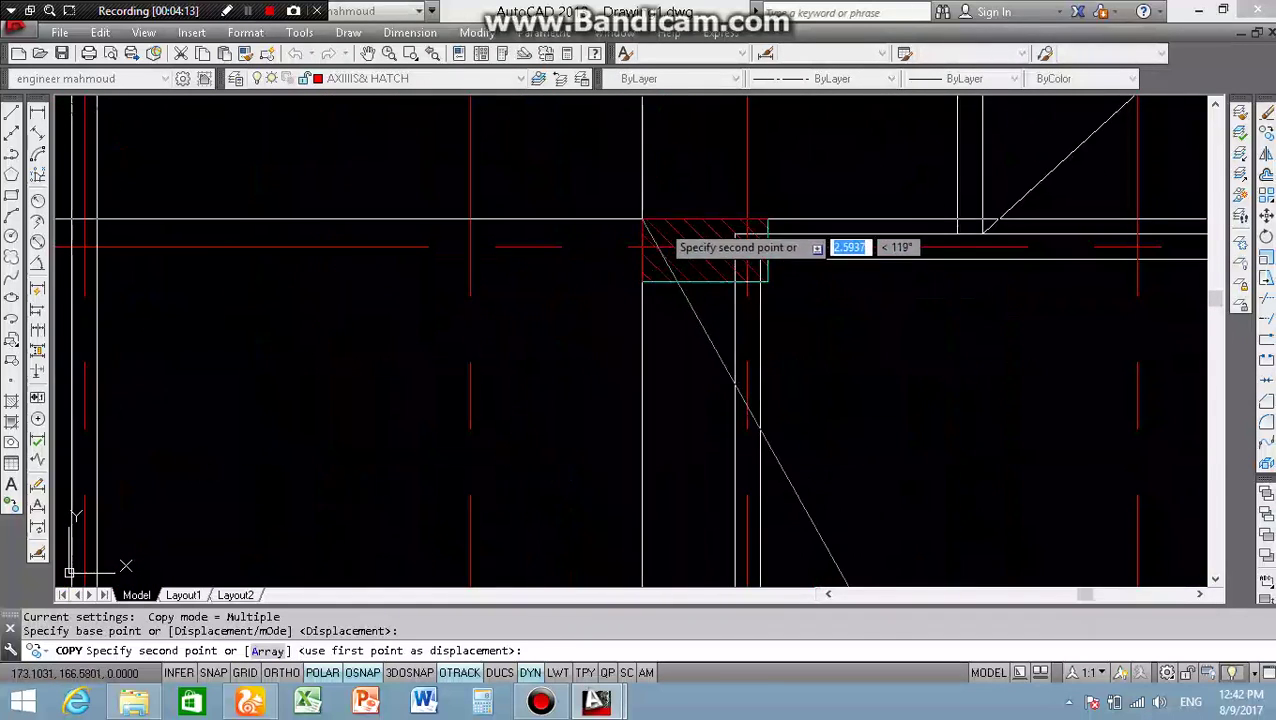
scroll(680, 243, down, 2)
scroll(575, 282, down, 2)
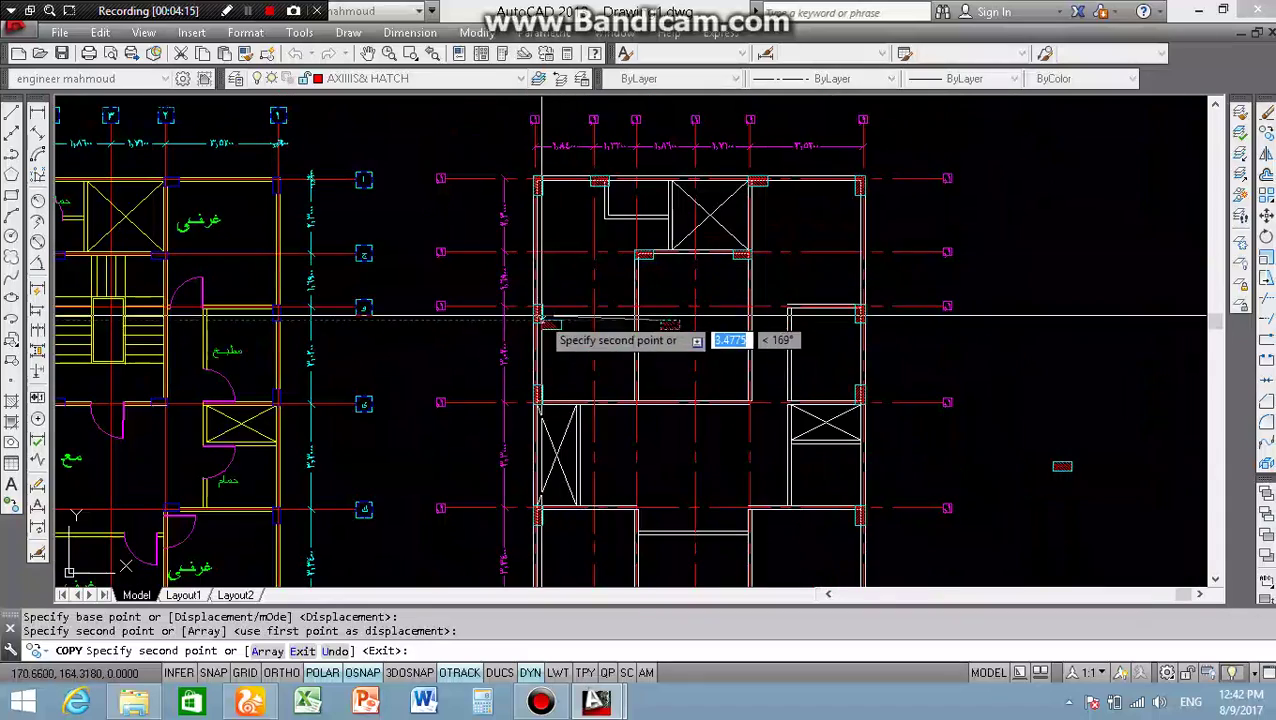
scroll(580, 305, down, 2)
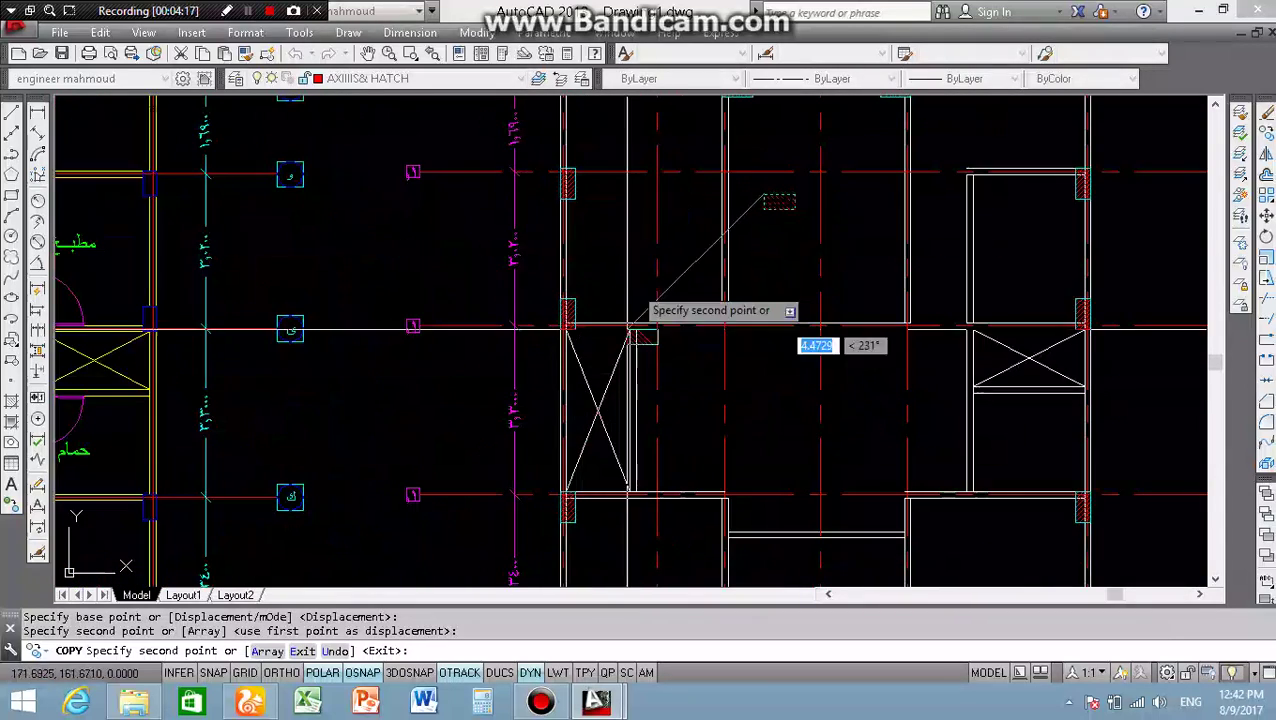
scroll(568, 389, up, 4)
scroll(728, 250, up, 4)
key(Escape)
- Copy the column hatch from its lower-left corner to a wall corner
click(710, 188)
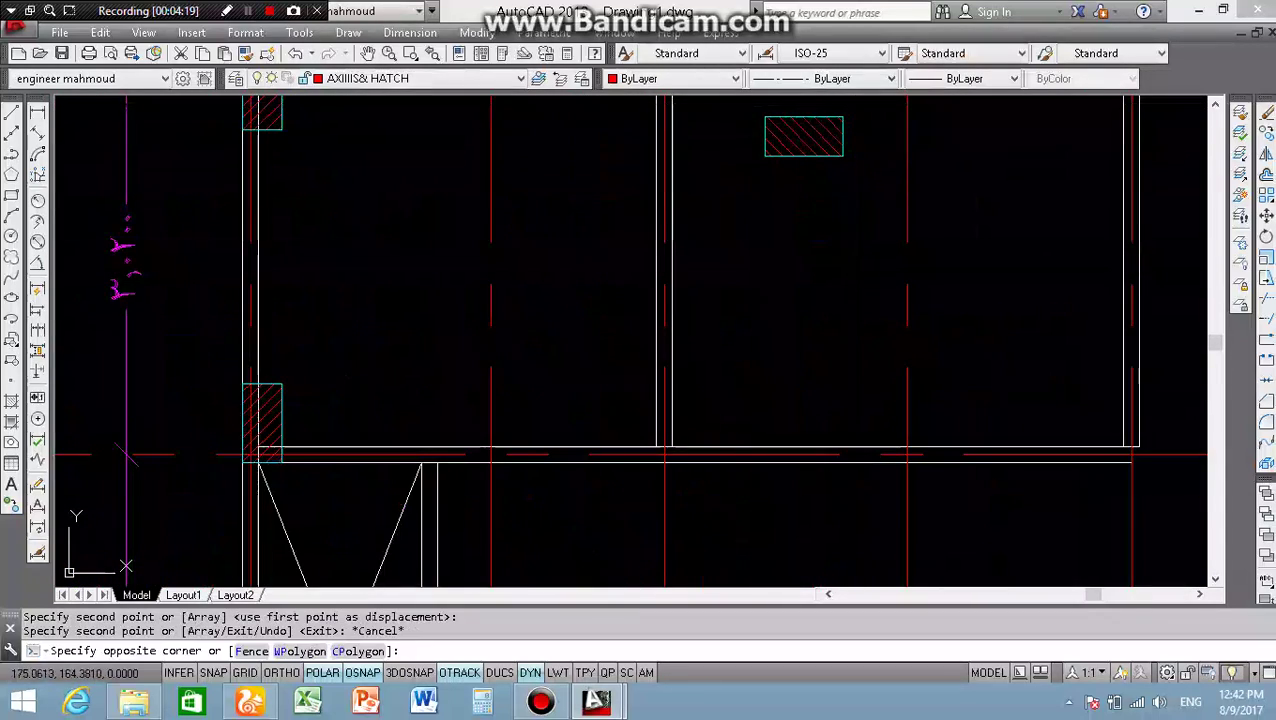
key(Return)
click(766, 156)
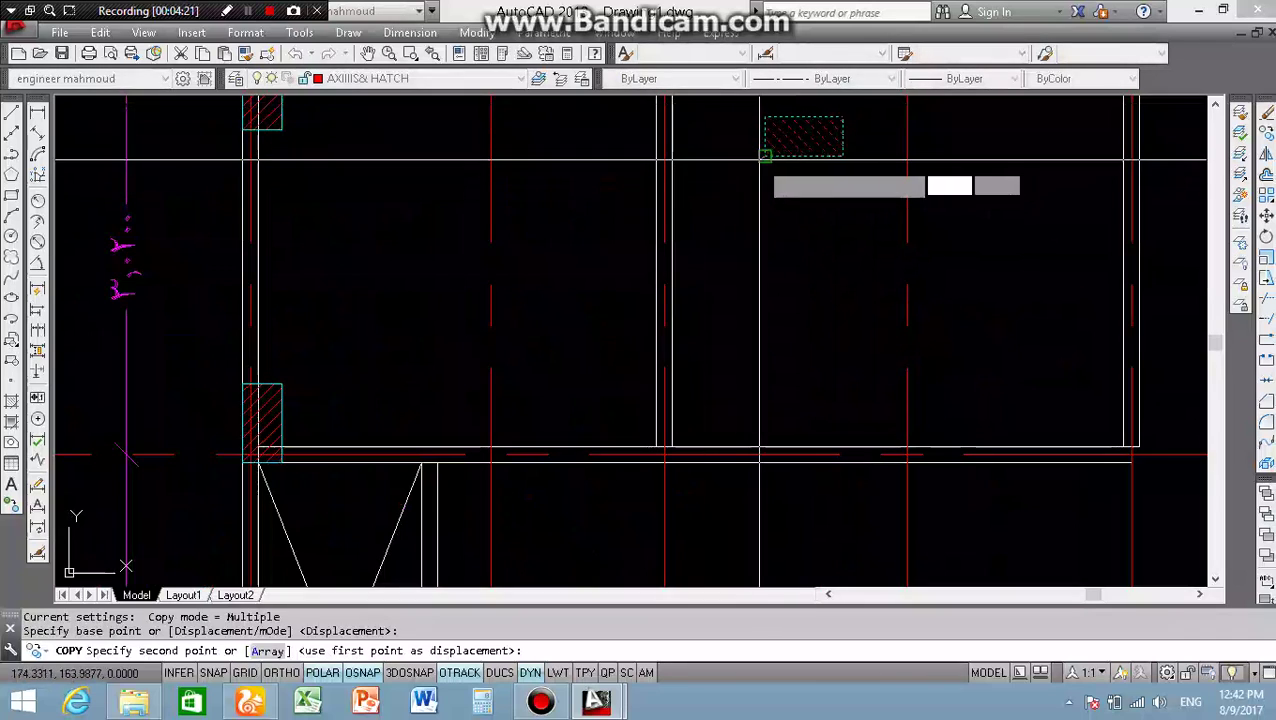
scroll(682, 352, up, 3)
scroll(664, 450, down, 2)
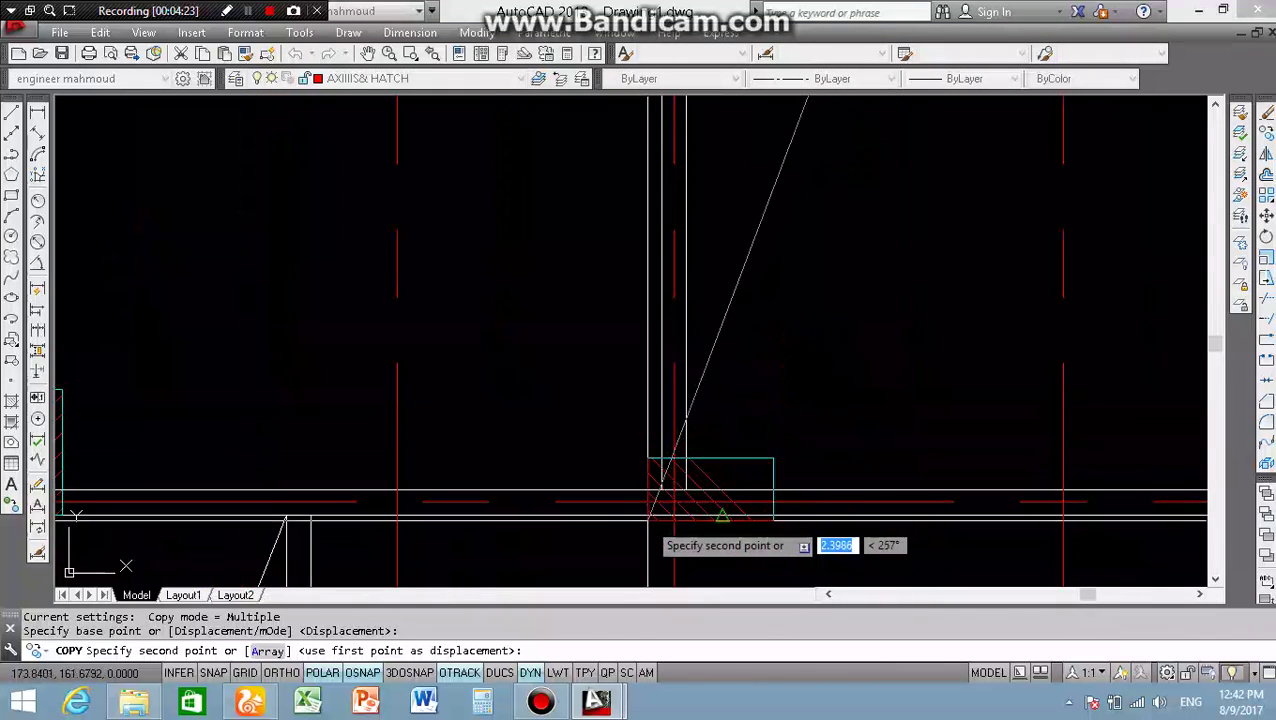
scroll(697, 482, up, 3)
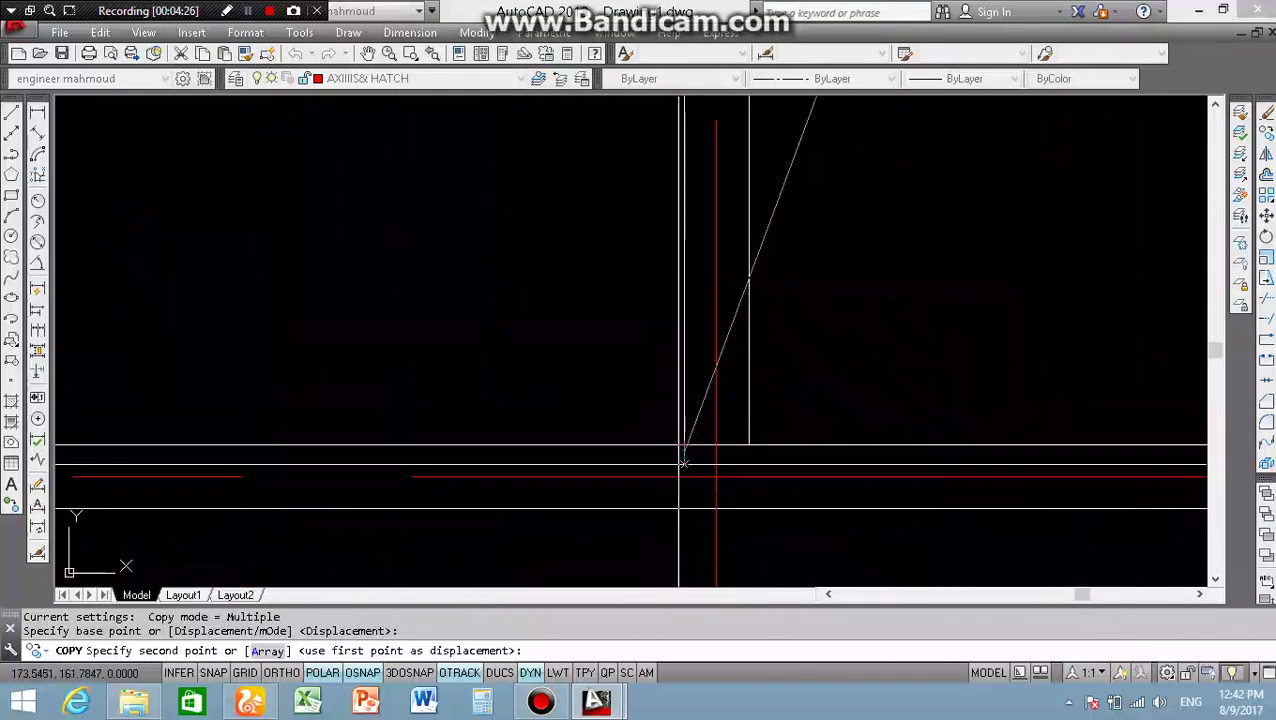
click(682, 508)
scroll(684, 470, down, 3)
scroll(690, 380, down, 4)
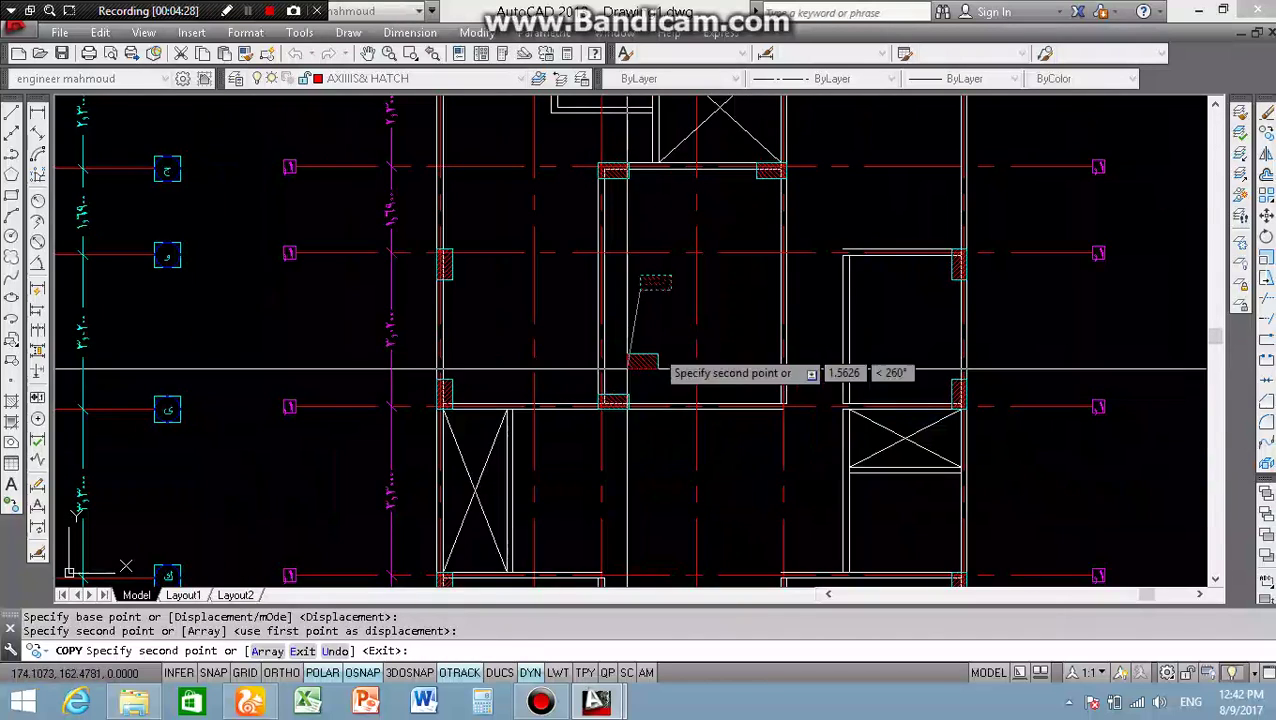
key(Escape)
scroll(720, 280, up, 3)
- Window-select another column hatch and copy it with CO to a further wall corner
click(703, 266)
click(592, 336)
text(co)
key(Return)
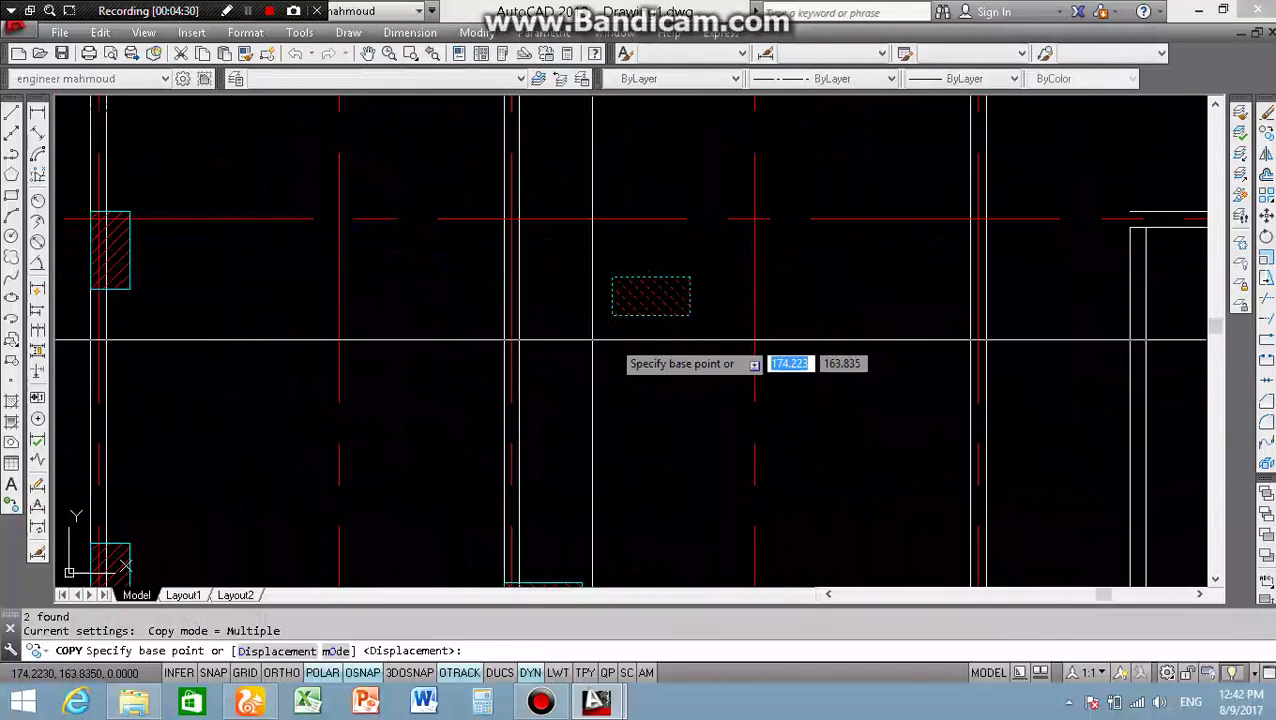
click(690, 316)
scroll(660, 305, down, 3)
scroll(745, 415, up, 2)
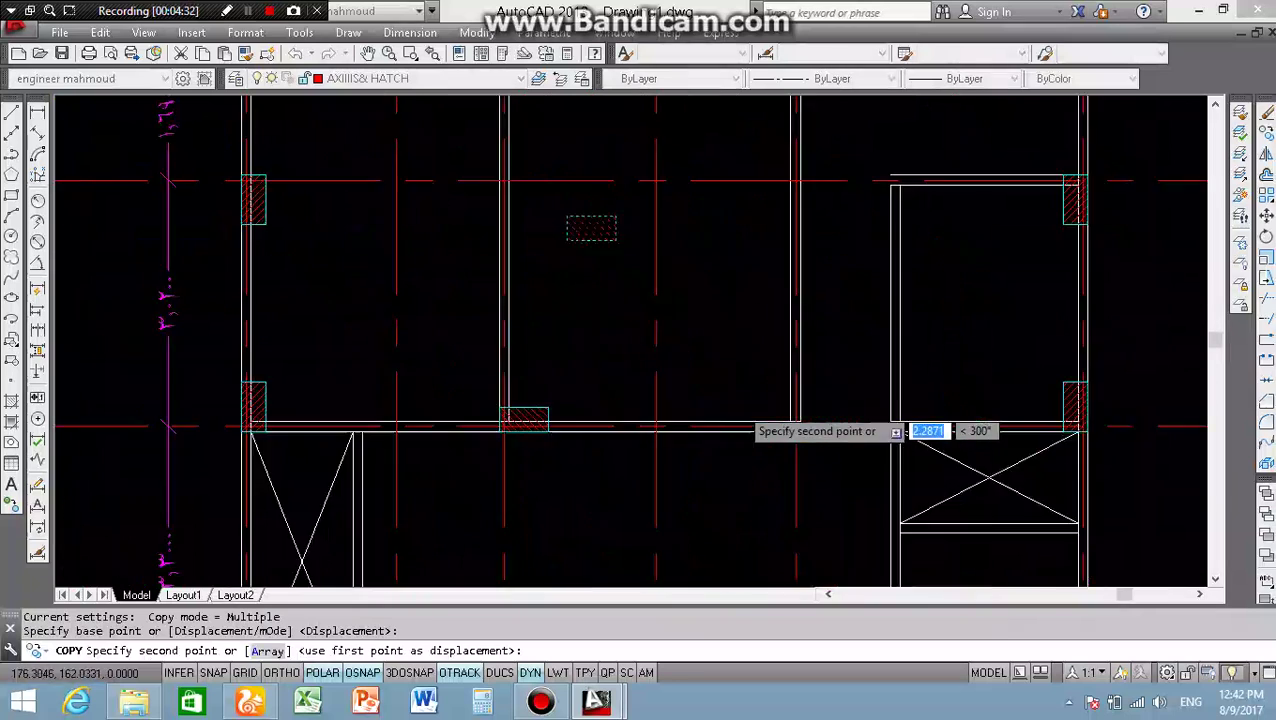
scroll(1000, 462, up, 2)
scroll(855, 465, up, 2)
scroll(852, 456, up, 1)
scroll(852, 456, up, 1)
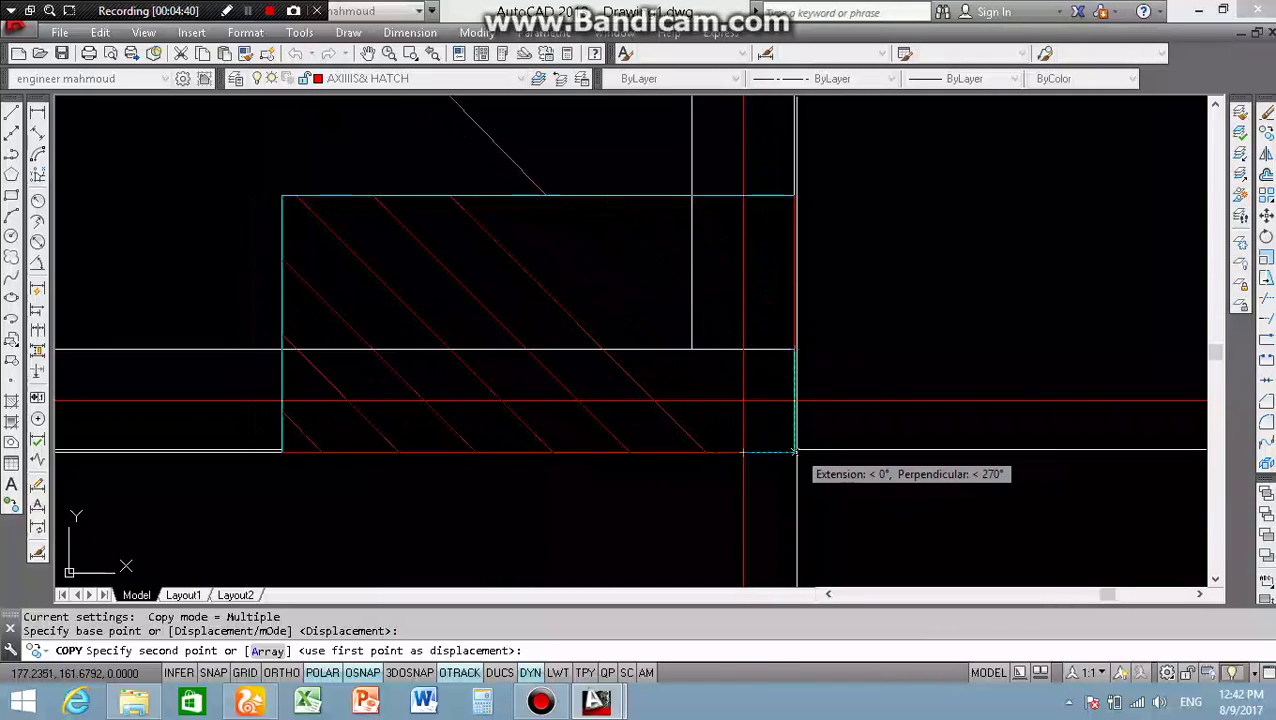
click(743, 452)
scroll(743, 452, down, 1)
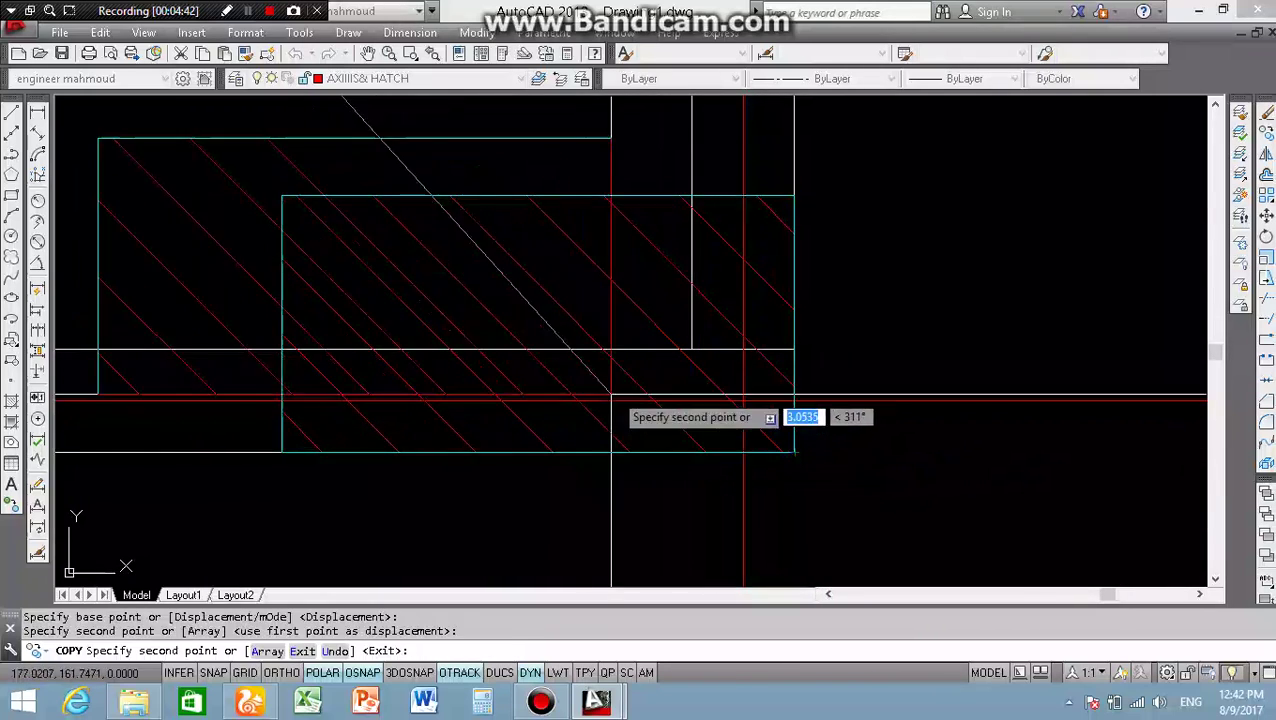
scroll(605, 421, down, 1)
key(Escape)
scroll(564, 366, down, 5)
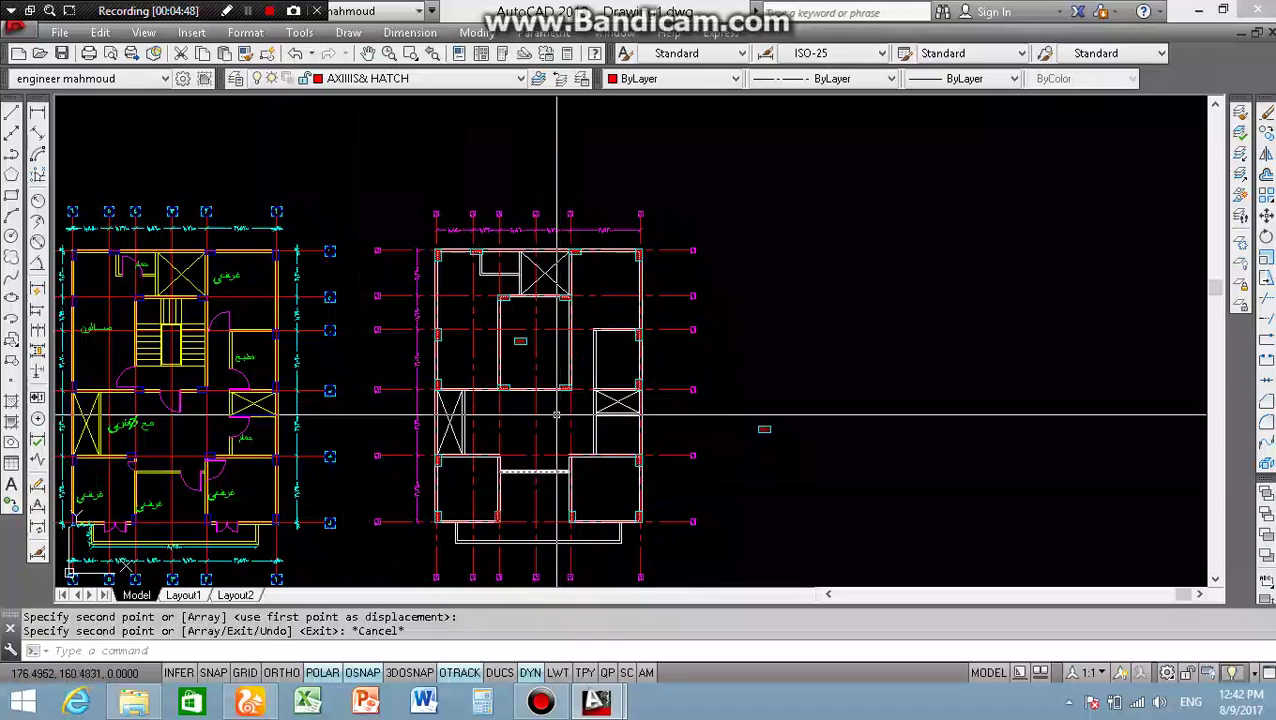
scroll(550, 415, up, 1)
- Try moving the small stray hatch inside the room, then cancel the move
click(479, 314)
click(516, 291)
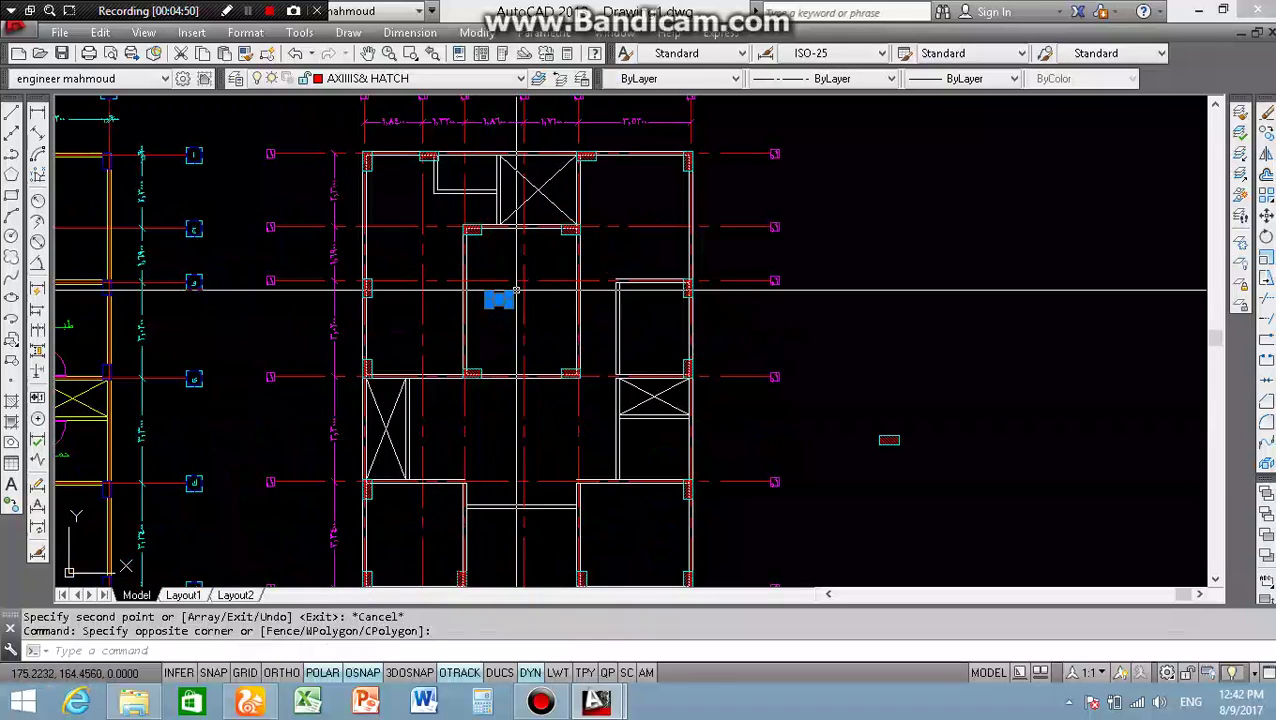
text(m)
key(Return)
scroll(400, 340, down, 3)
scroll(300, 400, up, 4)
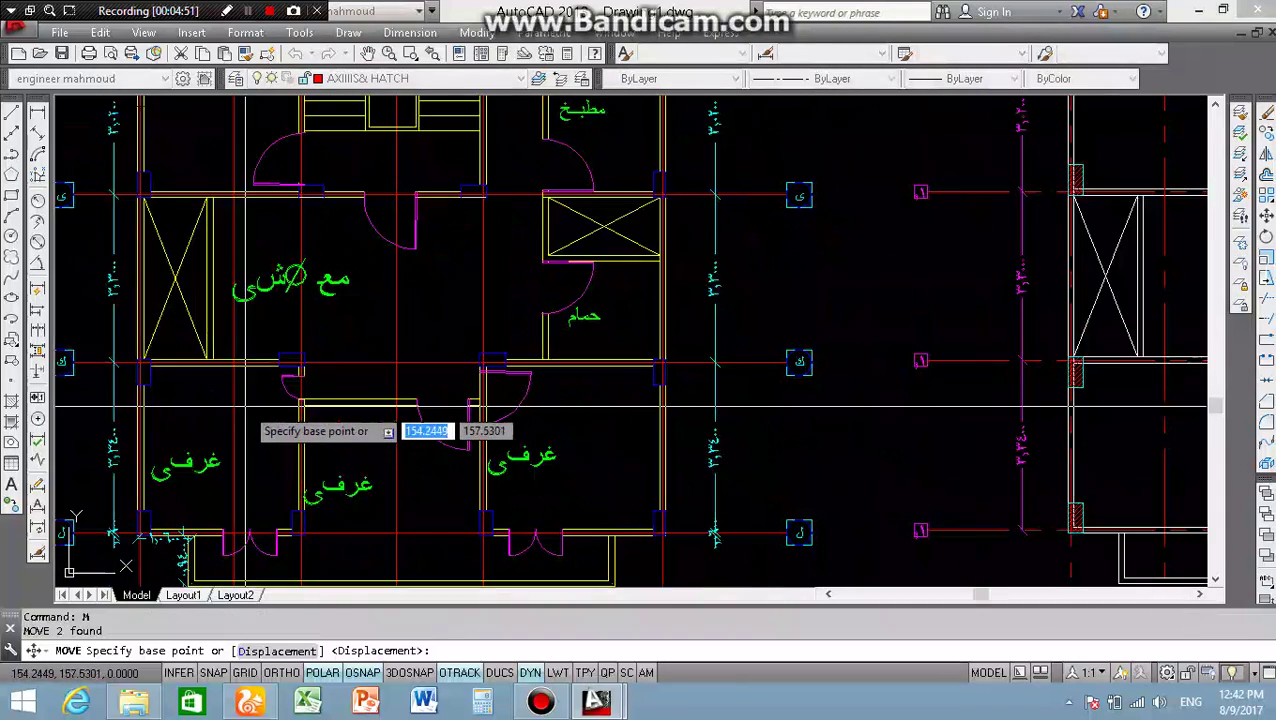
scroll(248, 410, up, 1)
scroll(245, 405, down, 4)
scroll(575, 310, up, 2)
scroll(473, 263, down, 2)
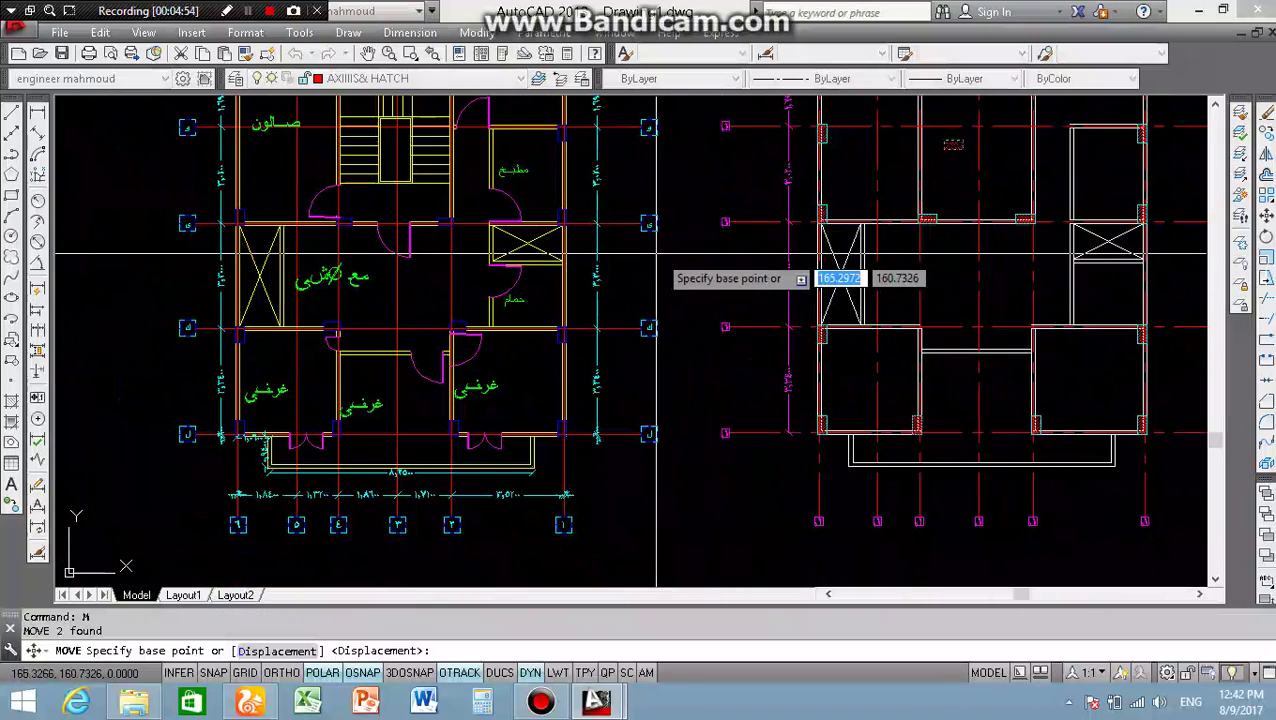
scroll(870, 130, up, 3)
scroll(868, 165, down, 4)
scroll(865, 160, down, 3)
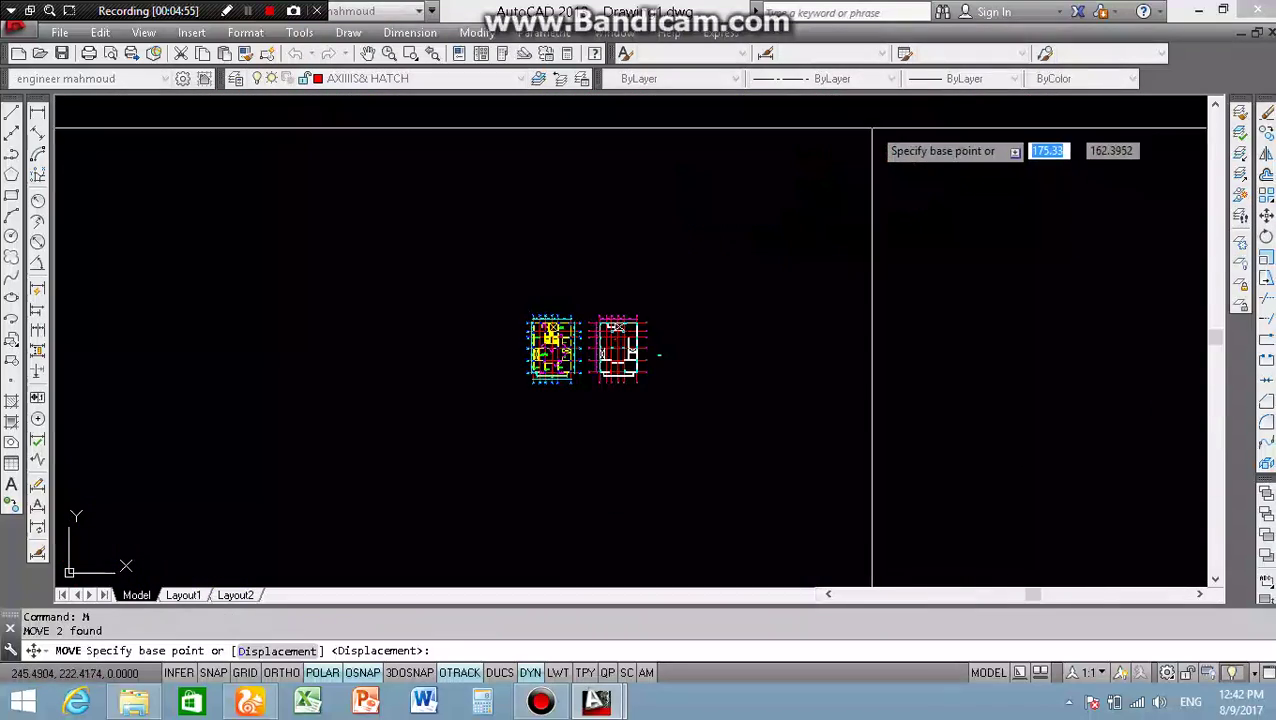
scroll(578, 333, down, 2)
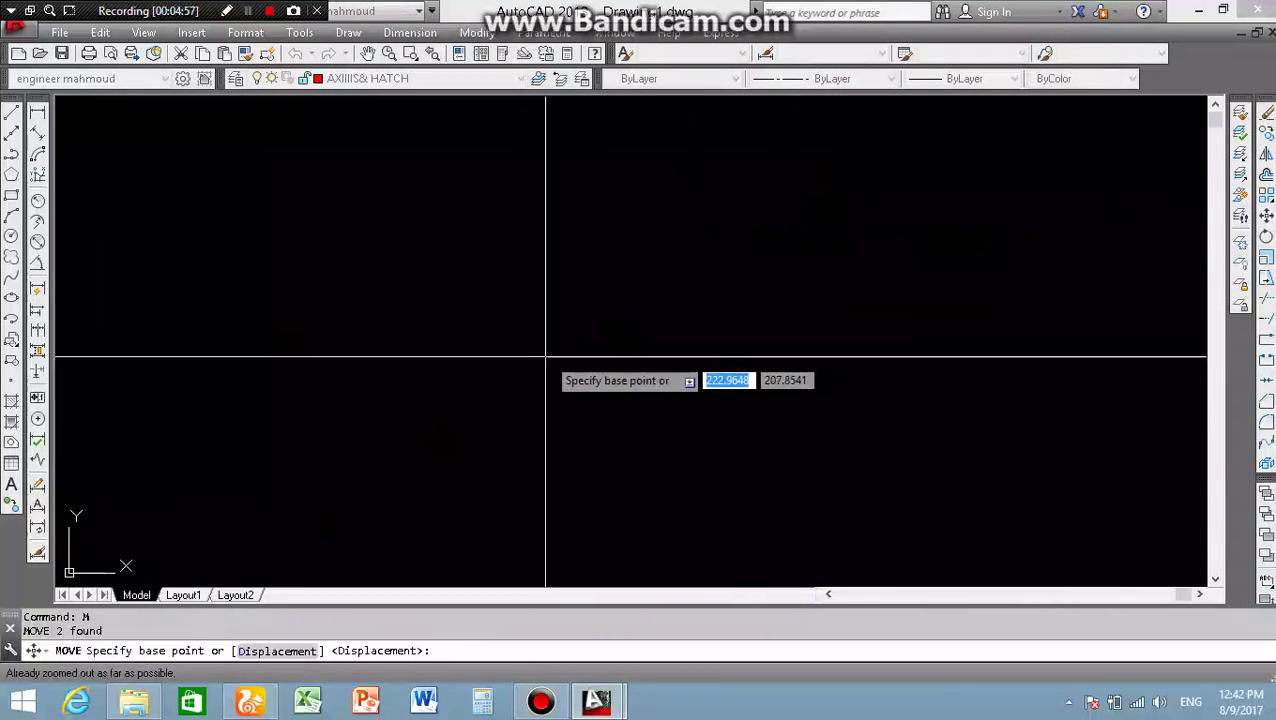
key(Escape)
- Zoom Extents, then move the stray hatched column onto the top wall at the interior wall junction
text(z)
key(Return)
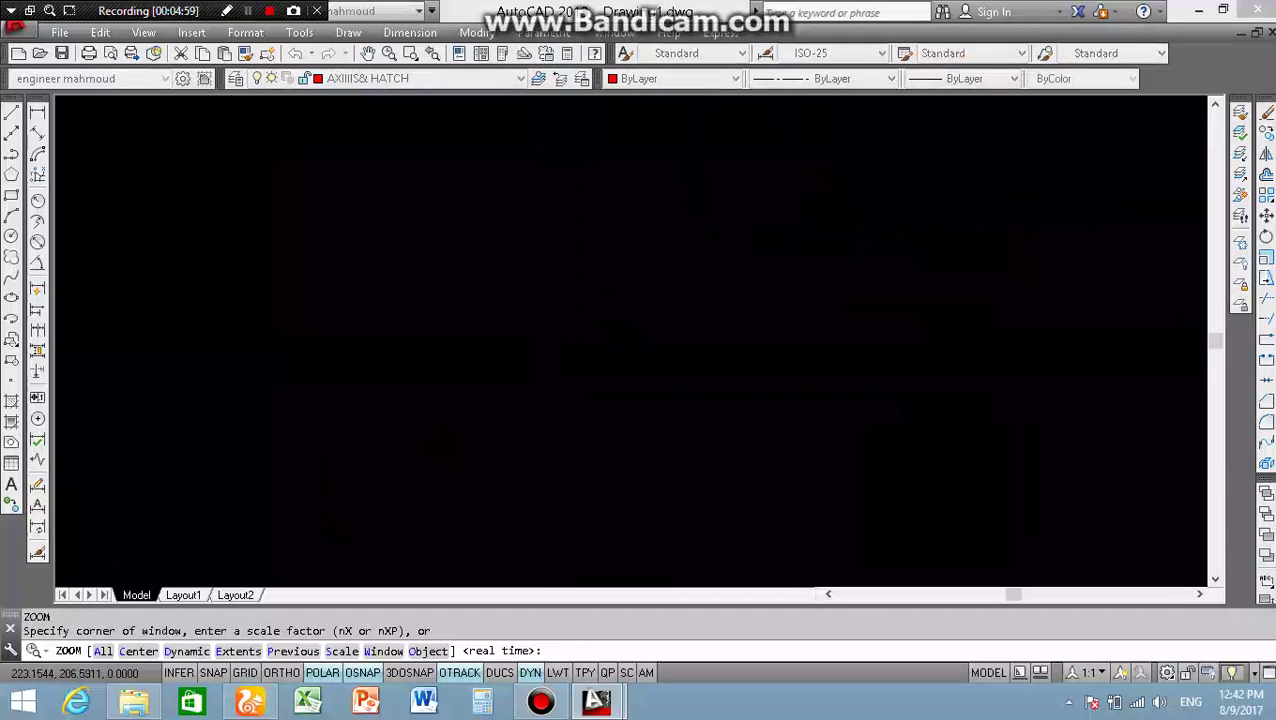
text(E)
key(Return)
scroll(706, 336, up, 4)
scroll(712, 222, up, 2)
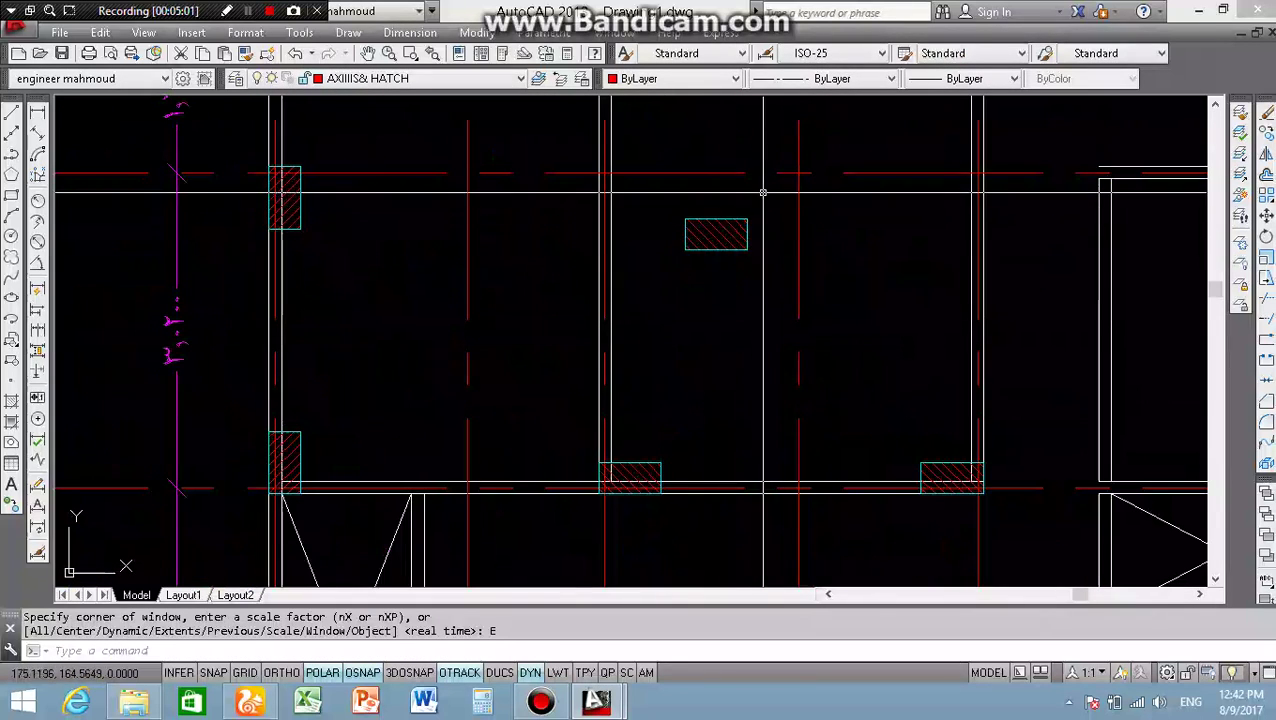
click(763, 193)
click(647, 273)
text(m)
key(Return)
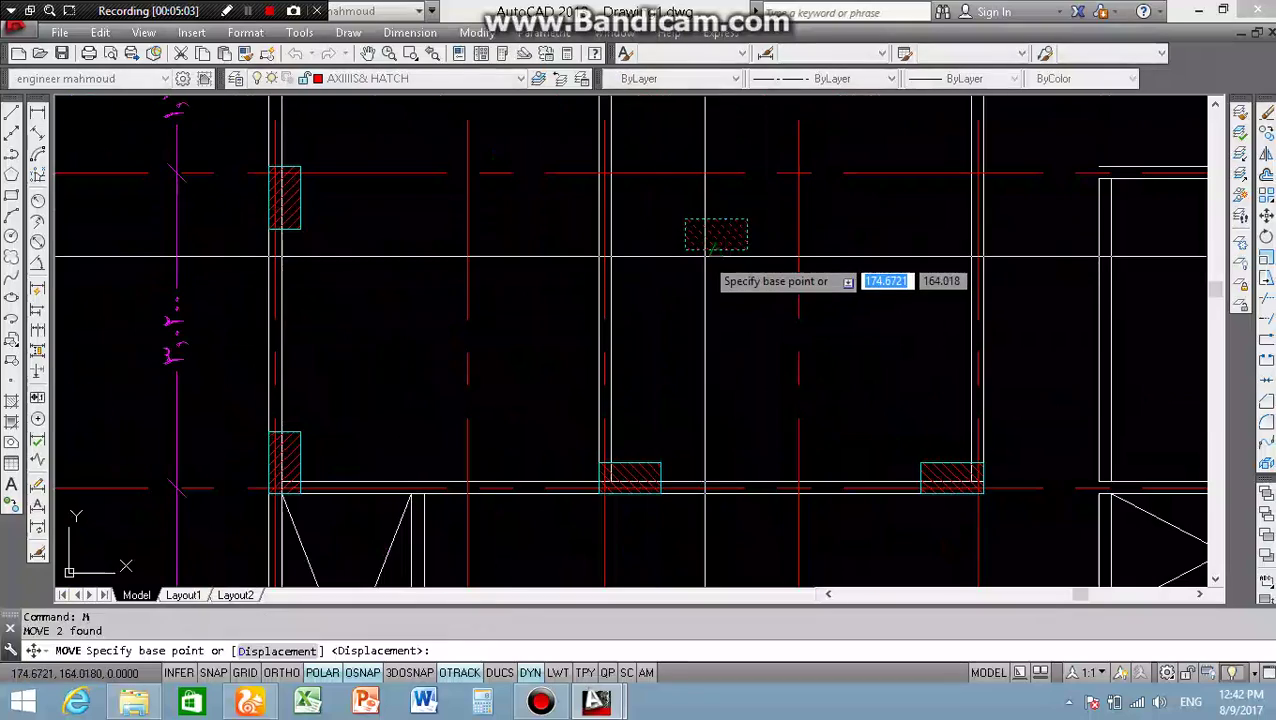
scroll(730, 275, down, 5)
scroll(721, 262, up, 6)
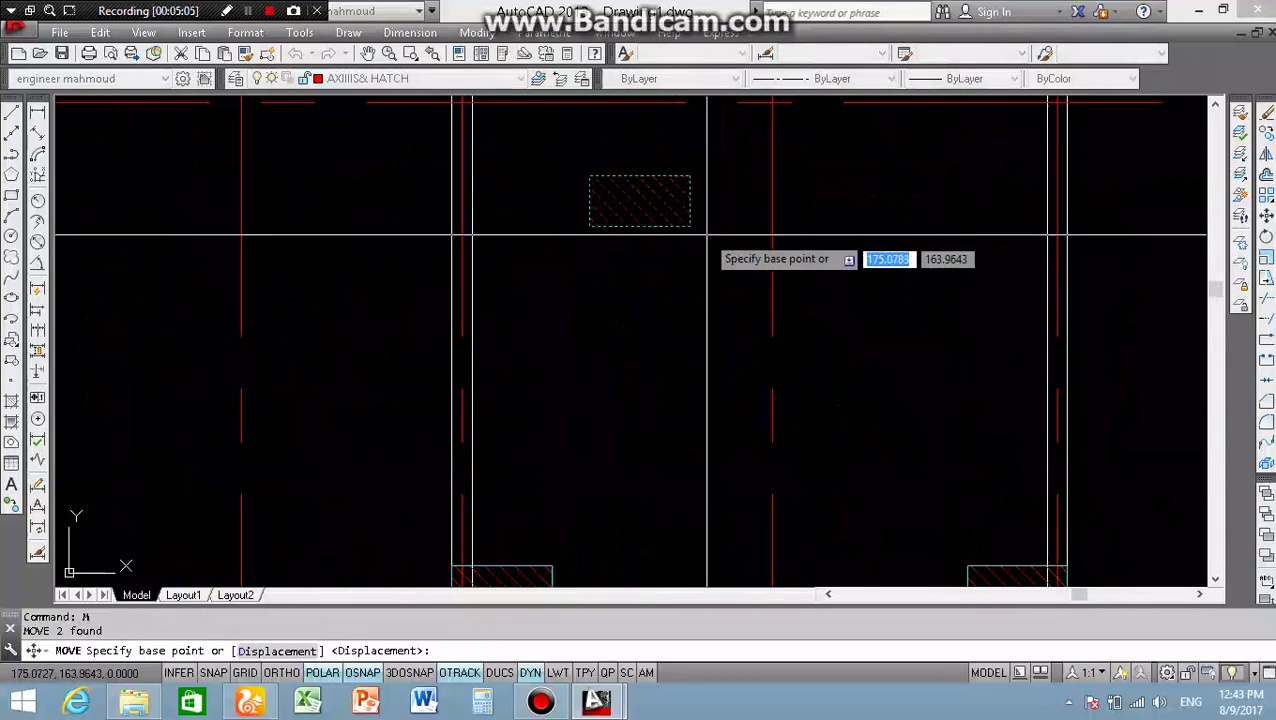
click(690, 226)
scroll(690, 226, down, 5)
scroll(658, 415, up, 5)
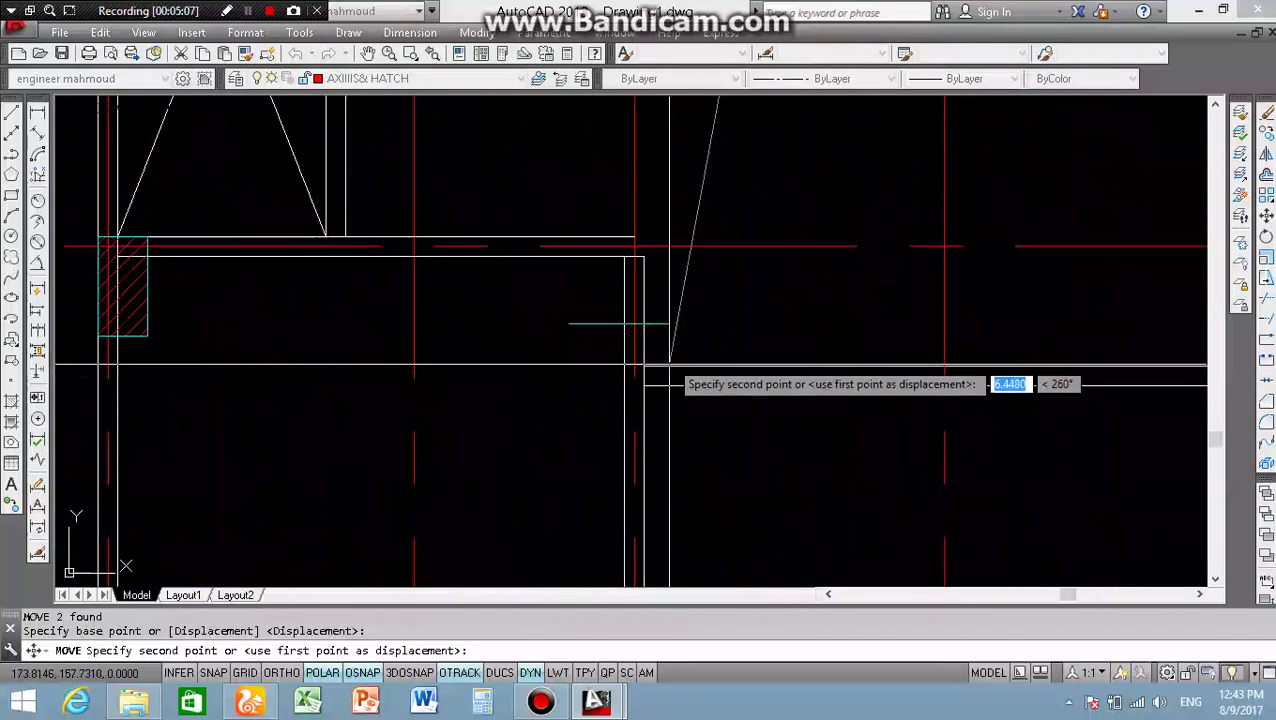
click(589, 260)
scroll(589, 260, down, 2)
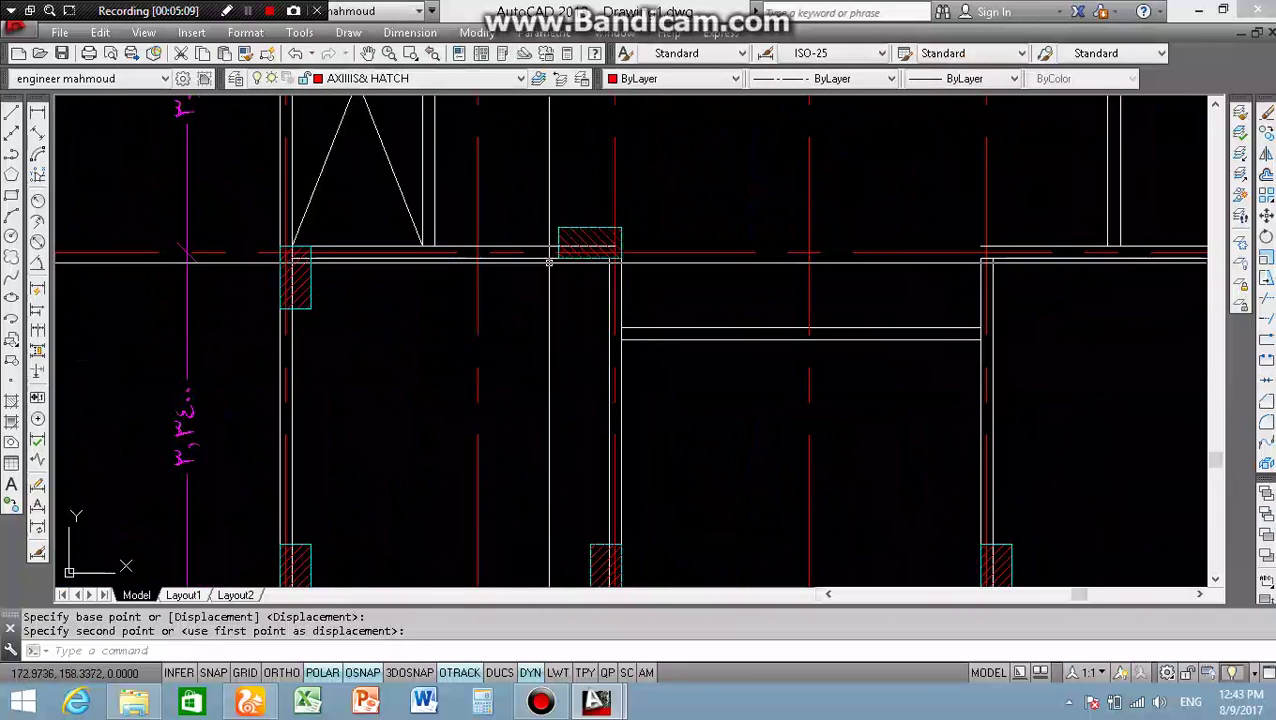
click(608, 230)
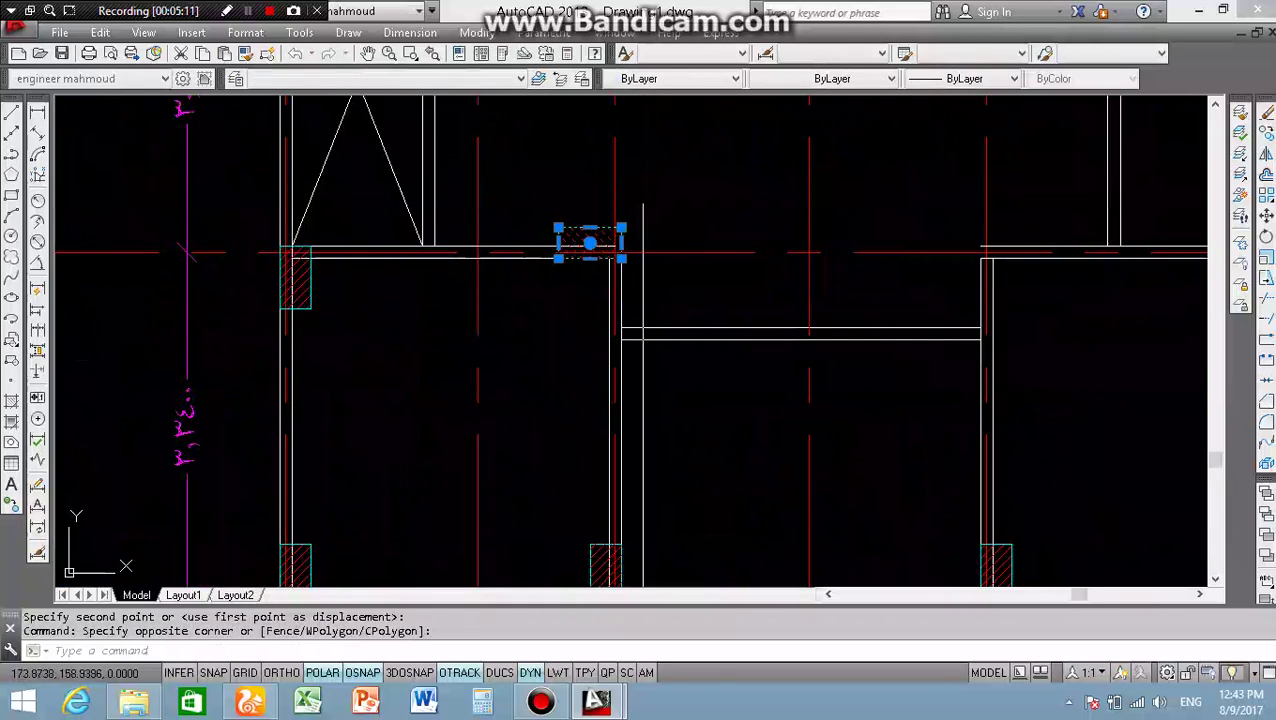
- Copy the horizontal hatched column from its corner to another wall corner, ending the copy
text(co)
key(Return)
scroll(560, 250, up, 2)
click(538, 240)
scroll(538, 240, down, 2)
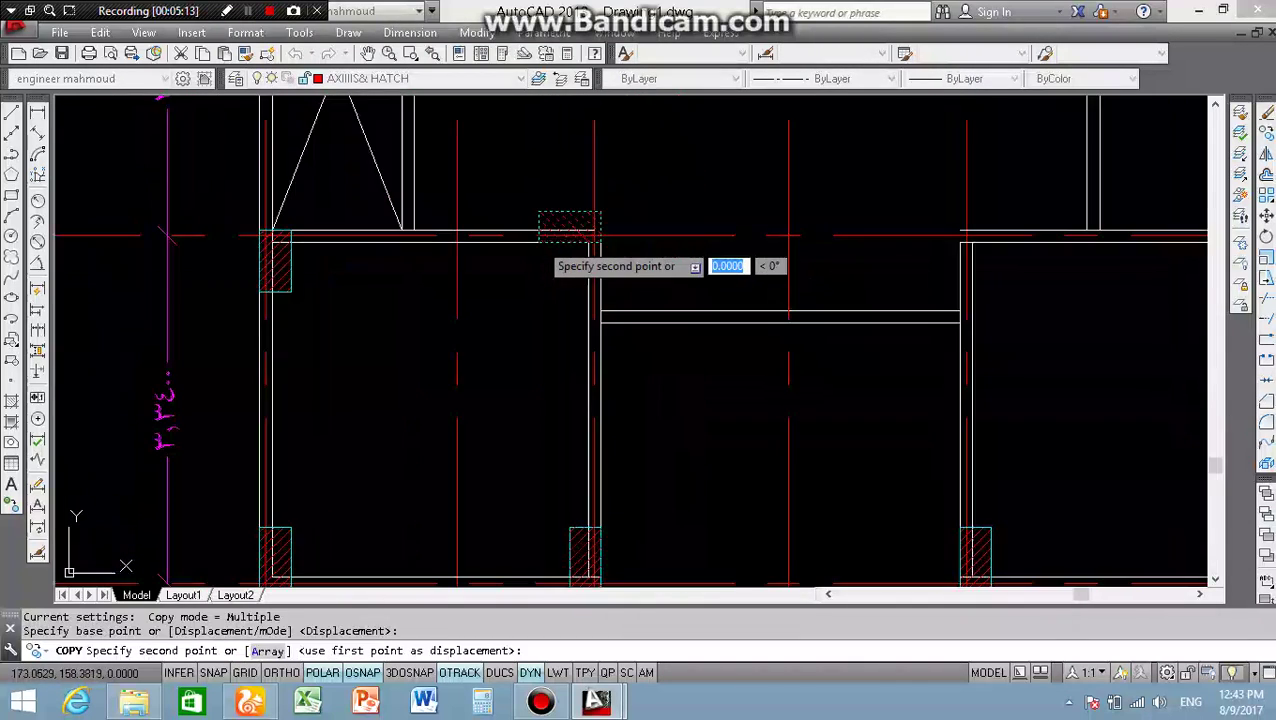
scroll(883, 252, down, 2)
scroll(970, 213, up, 5)
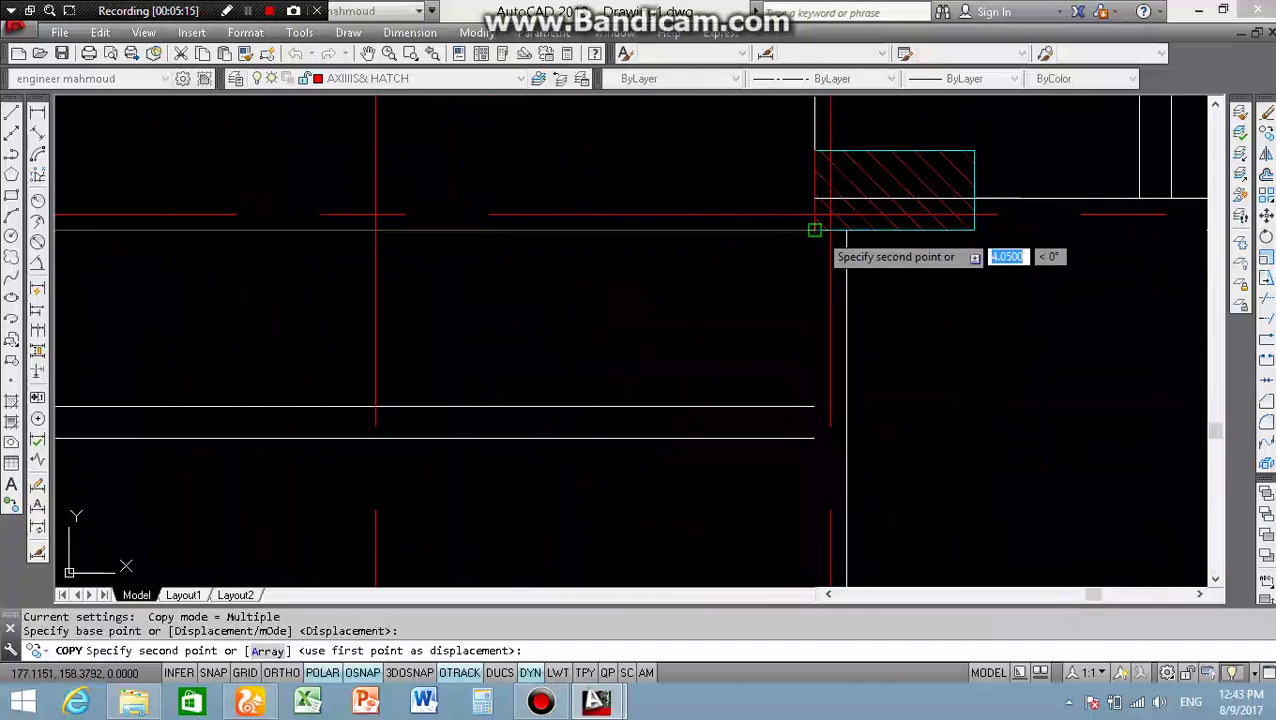
click(815, 231)
key(Escape)
scroll(669, 308, down, 3)
scroll(669, 308, down, 3)
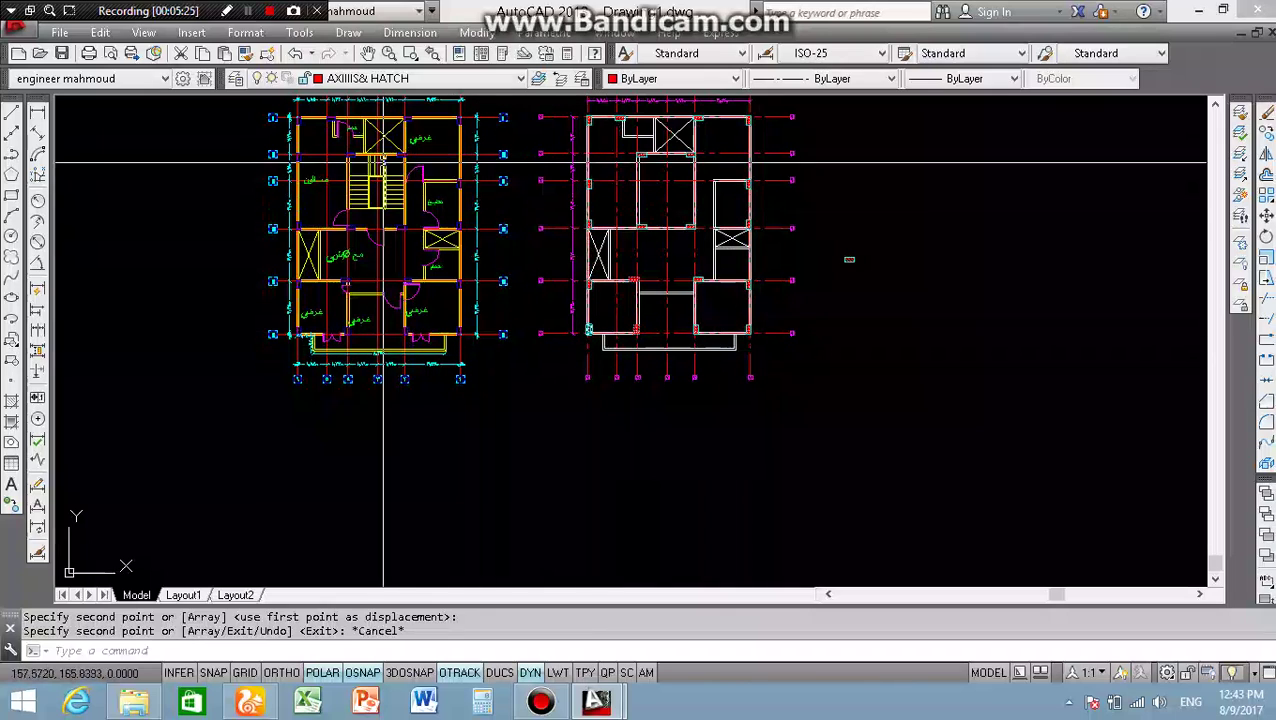
scroll(335, 120, up, 5)
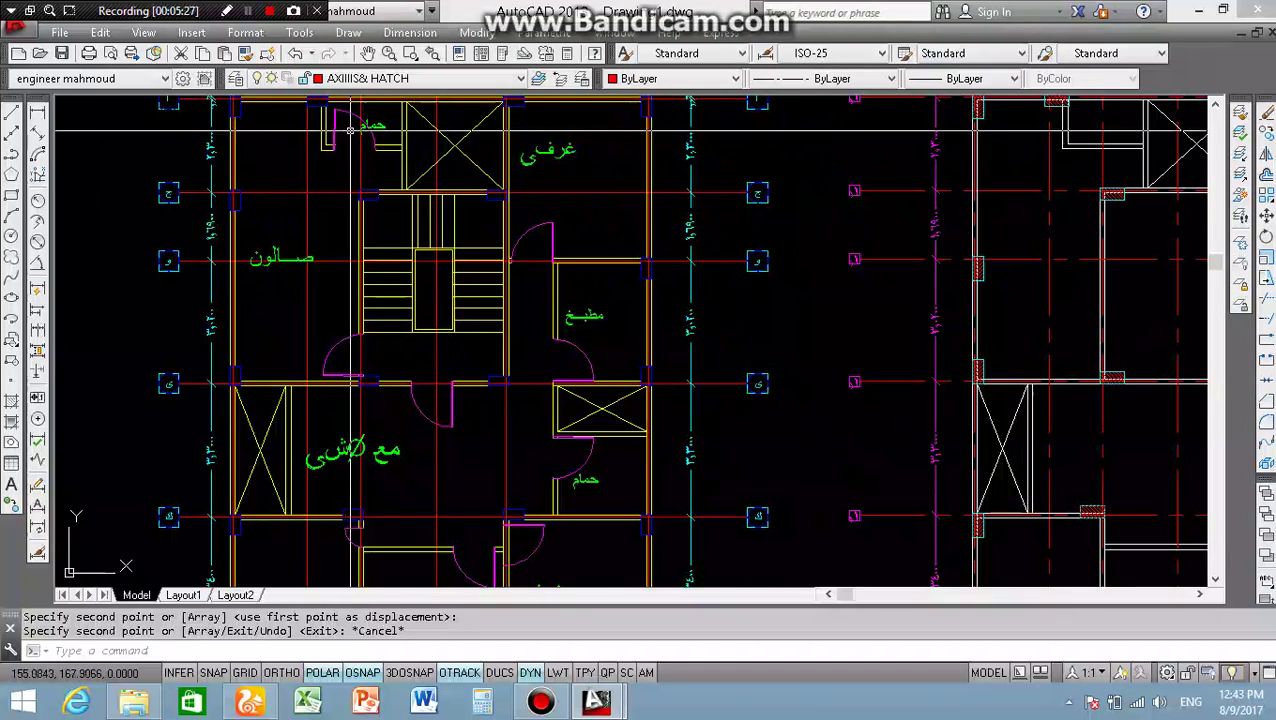
scroll(350, 143, down, 6)
scroll(350, 143, up, 3)
scroll(350, 143, up, 5)
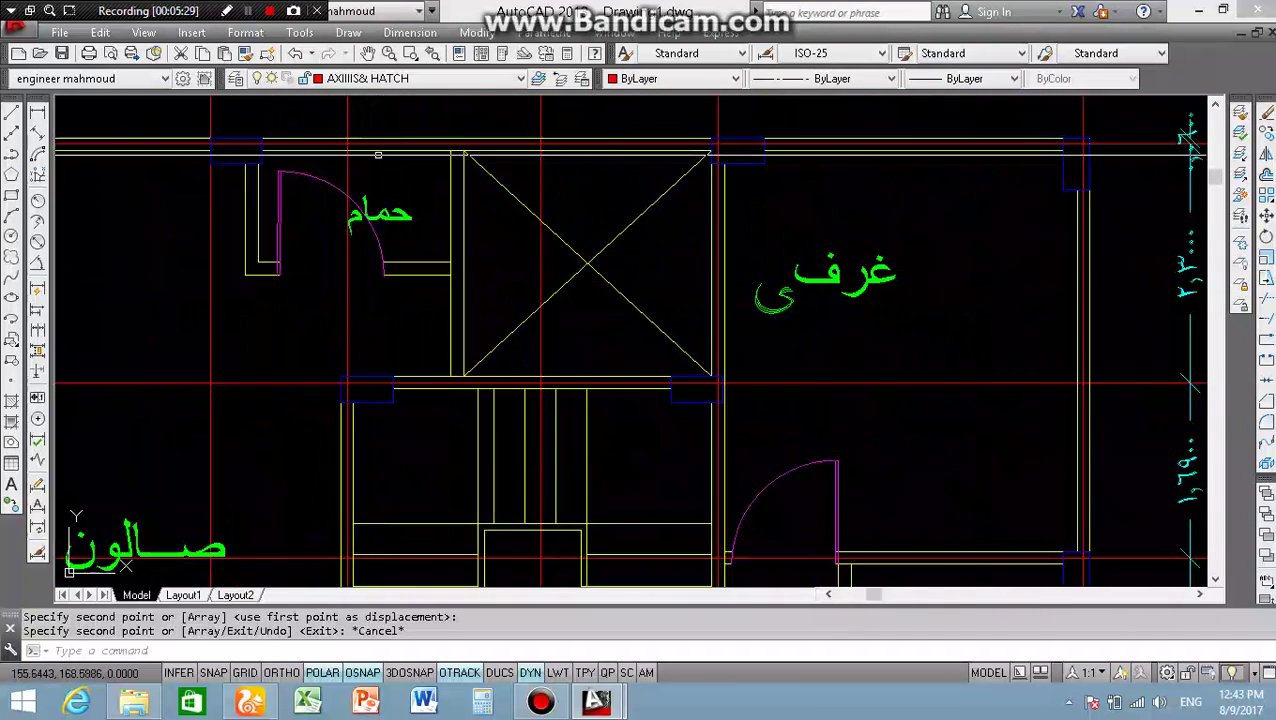
scroll(350, 143, up, 2)
scroll(1150, 135, down, 5)
scroll(679, 150, up, 5)
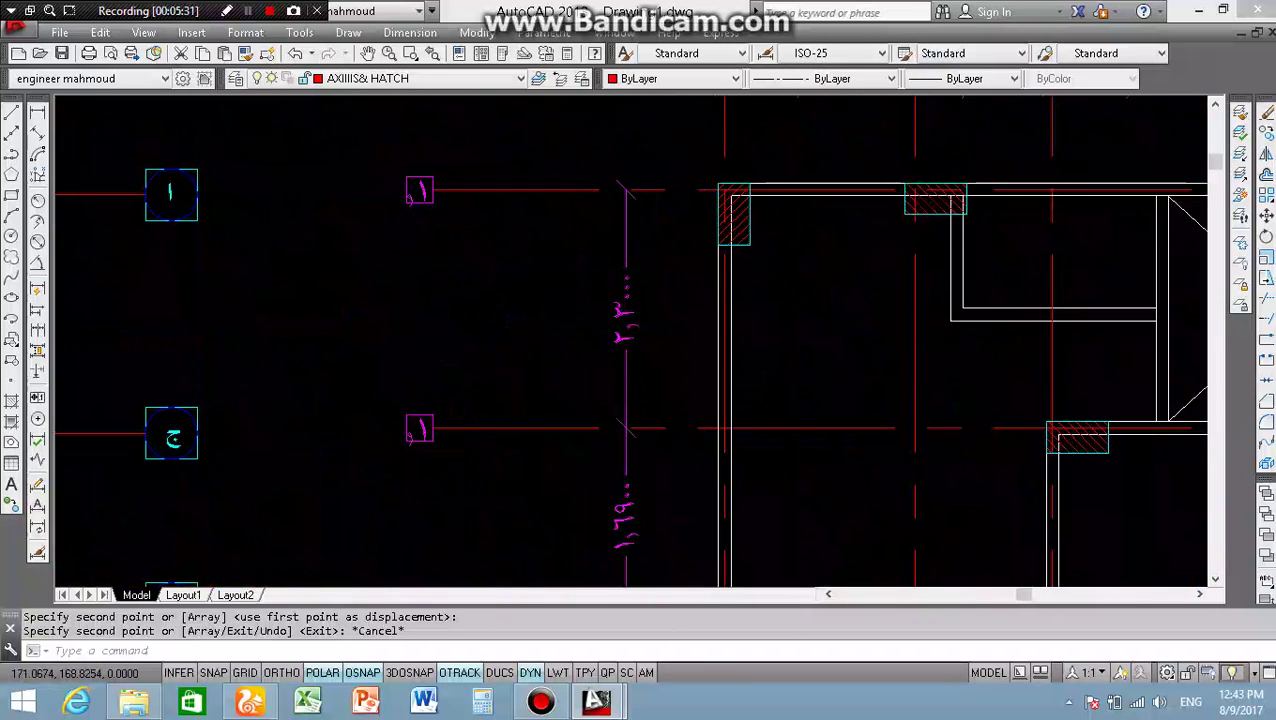
scroll(788, 191, up, 5)
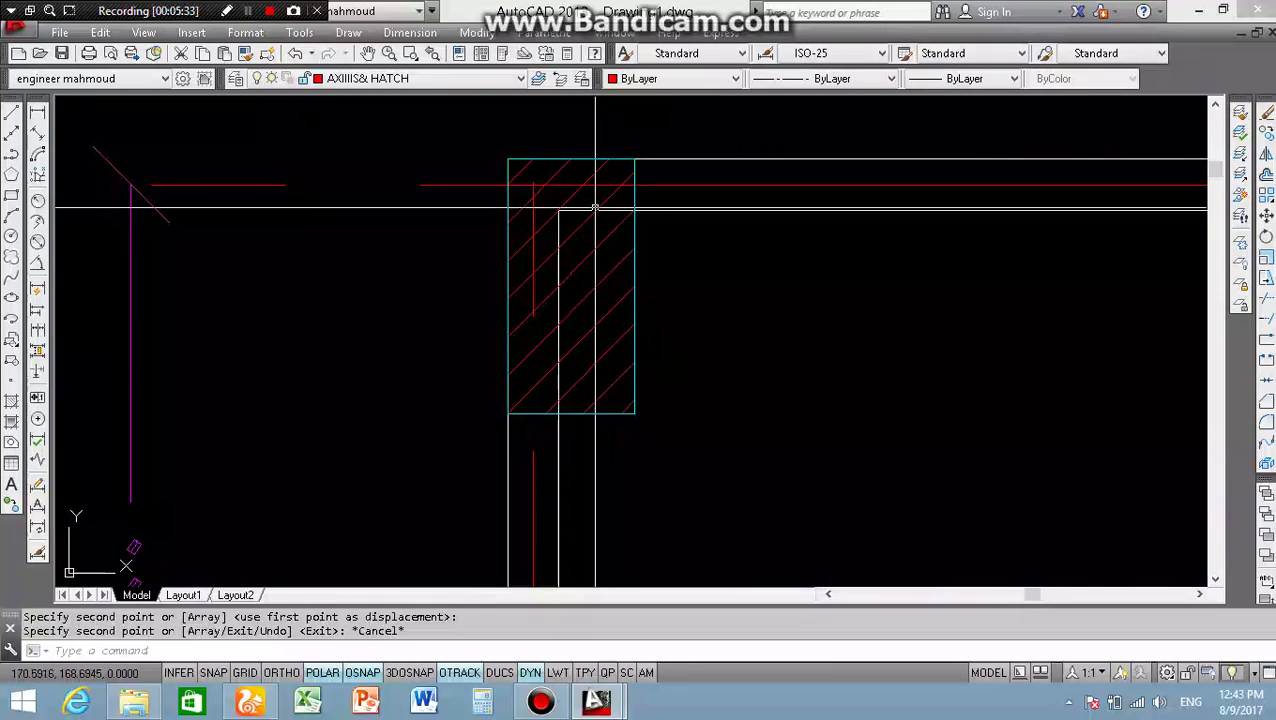
scroll(592, 212, down, 2)
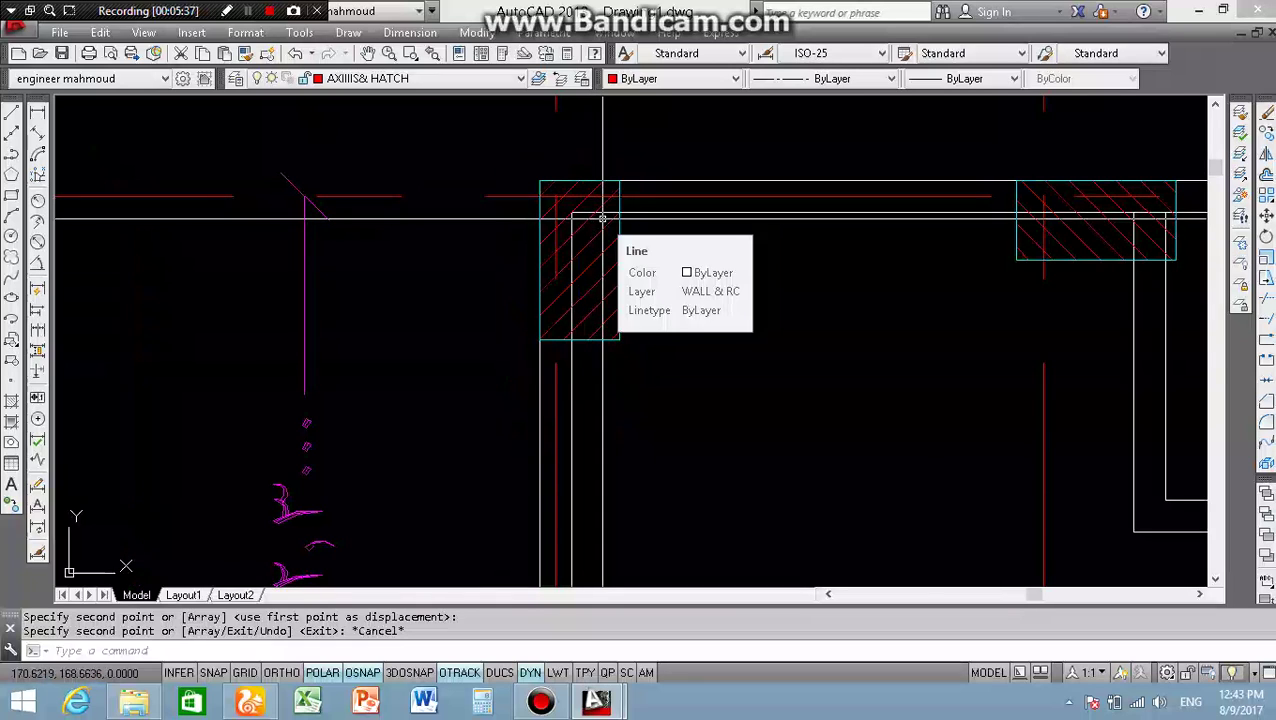
scroll(602, 221, down, 2)
scroll(590, 215, down, 1)
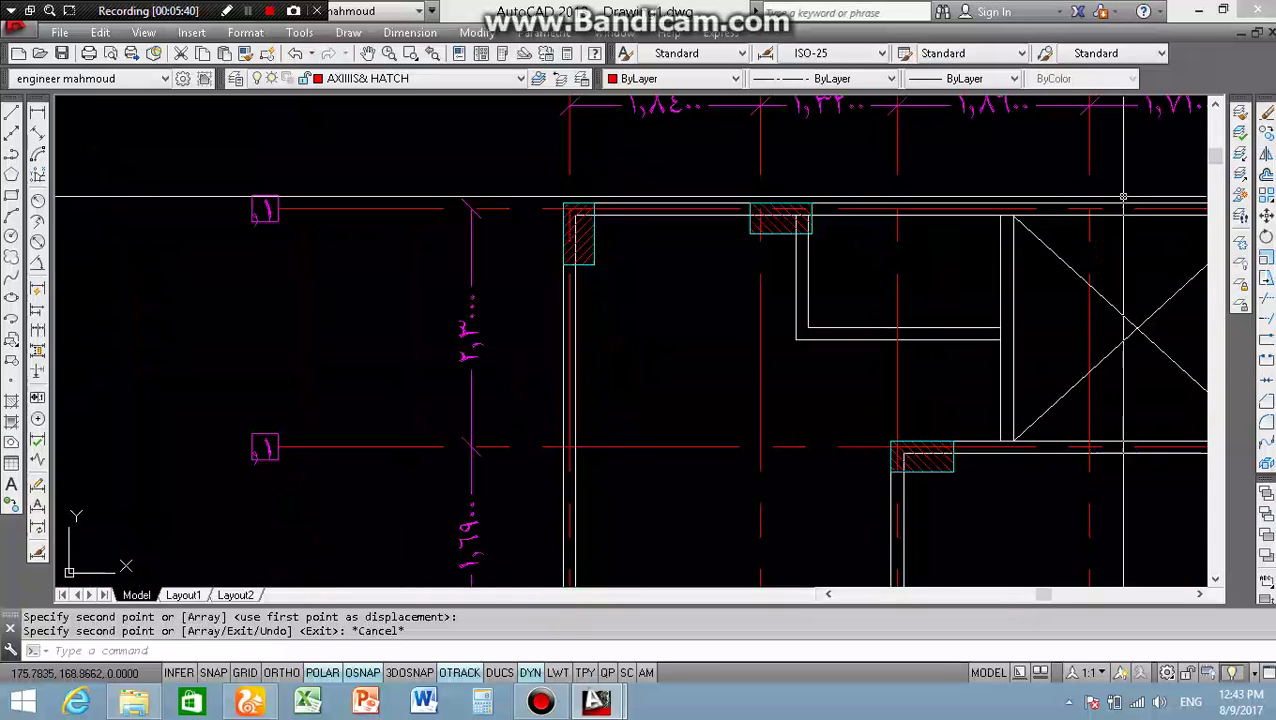
- Isolate the COLUMN layer so hatch, grid and dimension layers are hidden
scroll(1203, 195, up, 2)
scroll(892, 236, up, 2)
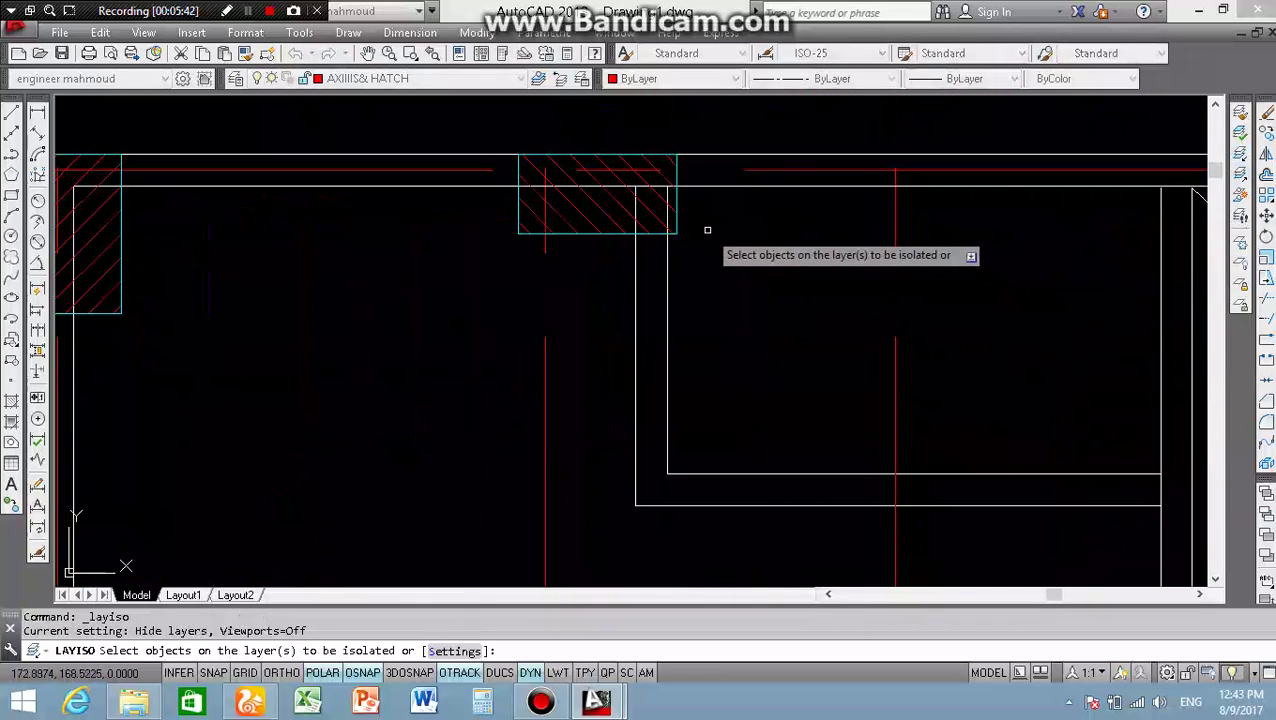
scroll(706, 230, up, 2)
scroll(675, 202, up, 2)
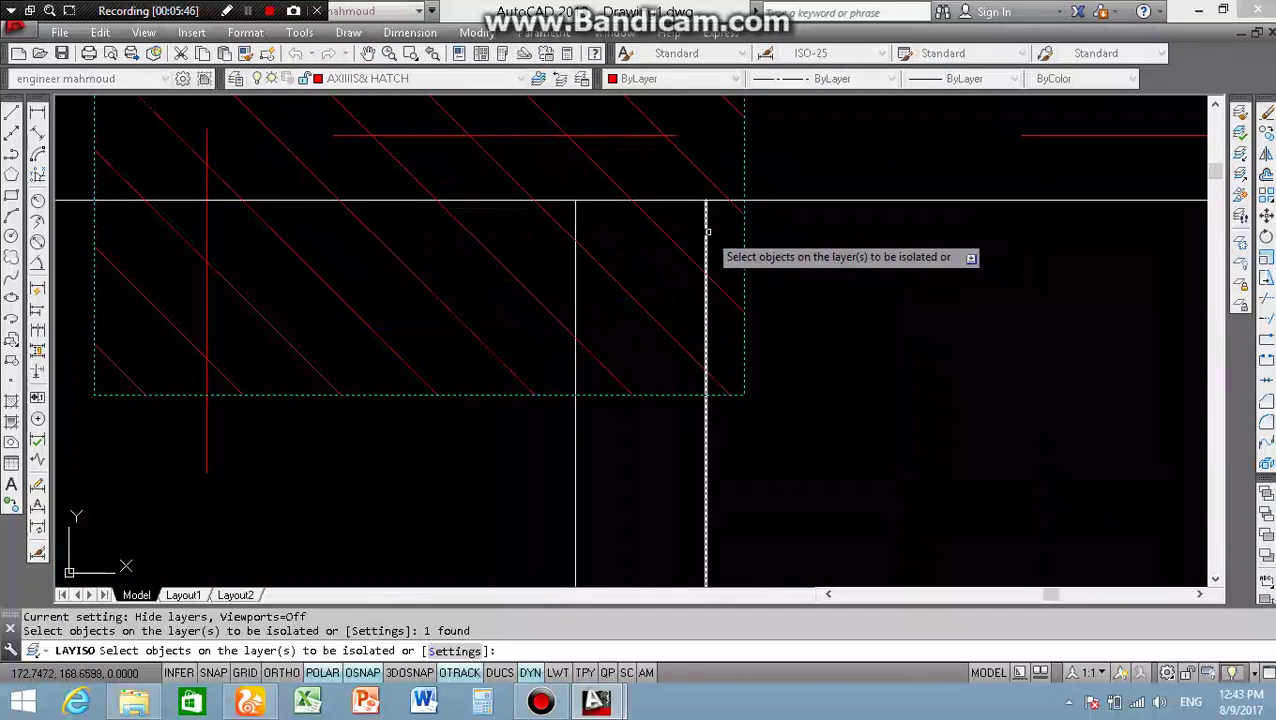
key(Return)
scroll(705, 229, down, 3)
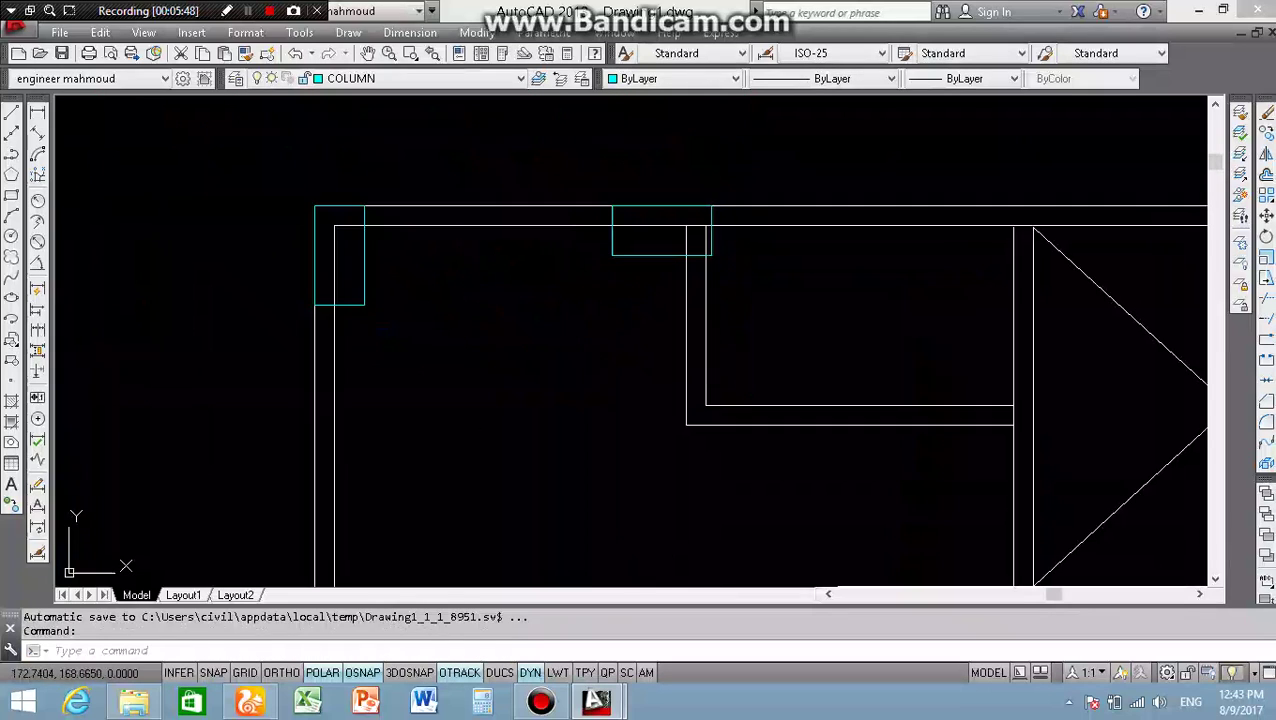
scroll(704, 227, up, 2)
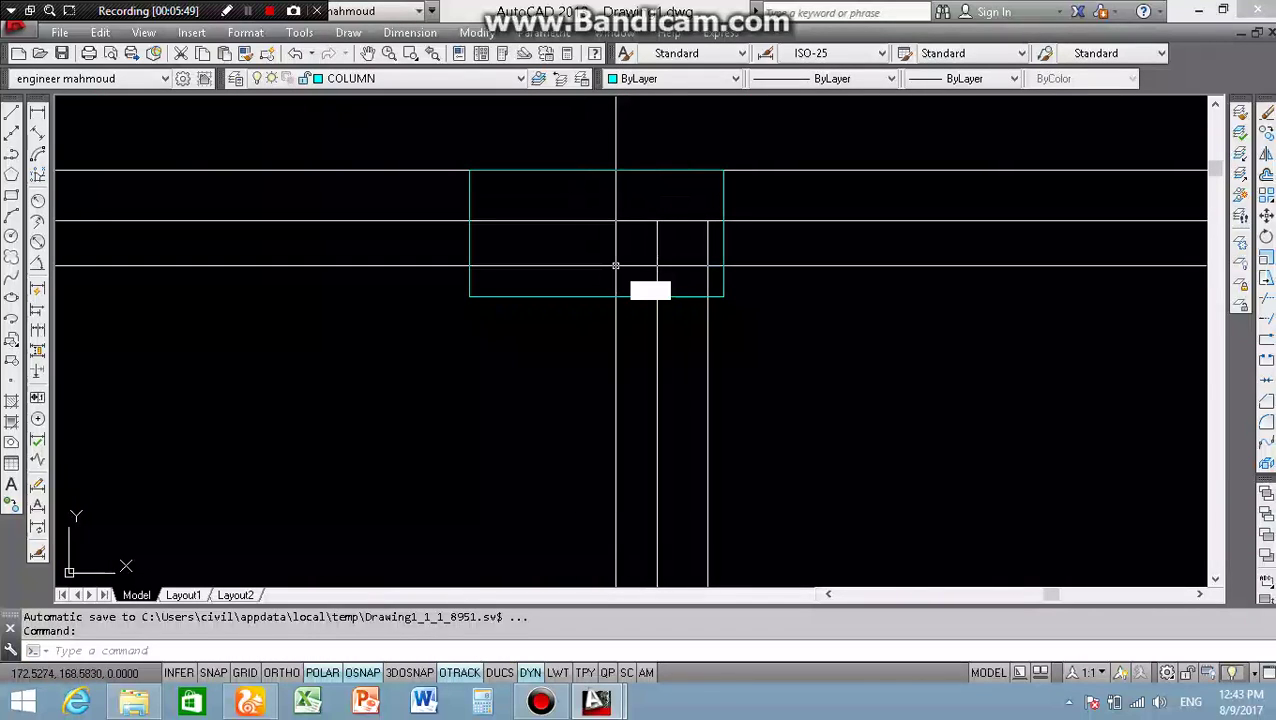
- With TRIM, cut back the wall lines crossing the first column outlines
text(tr)
key(Return)
key(Return)
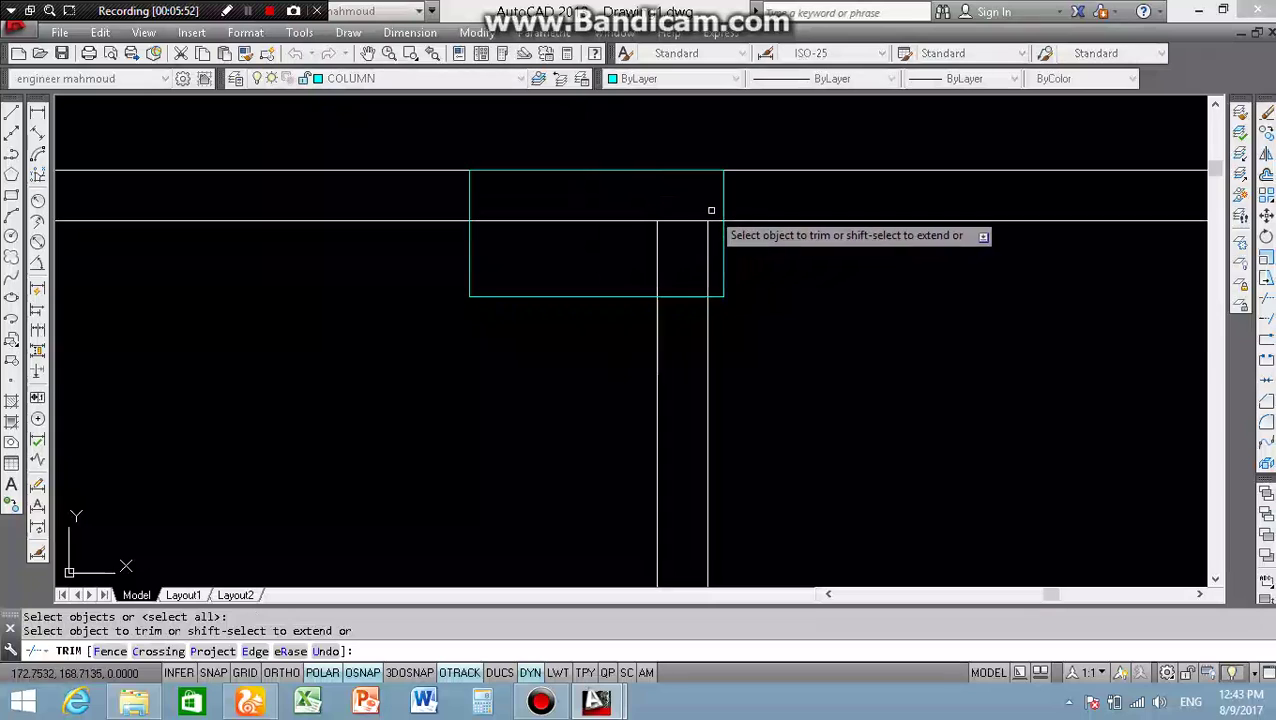
click(605, 250)
scroll(600, 240, down, 2)
scroll(456, 233, up, 1)
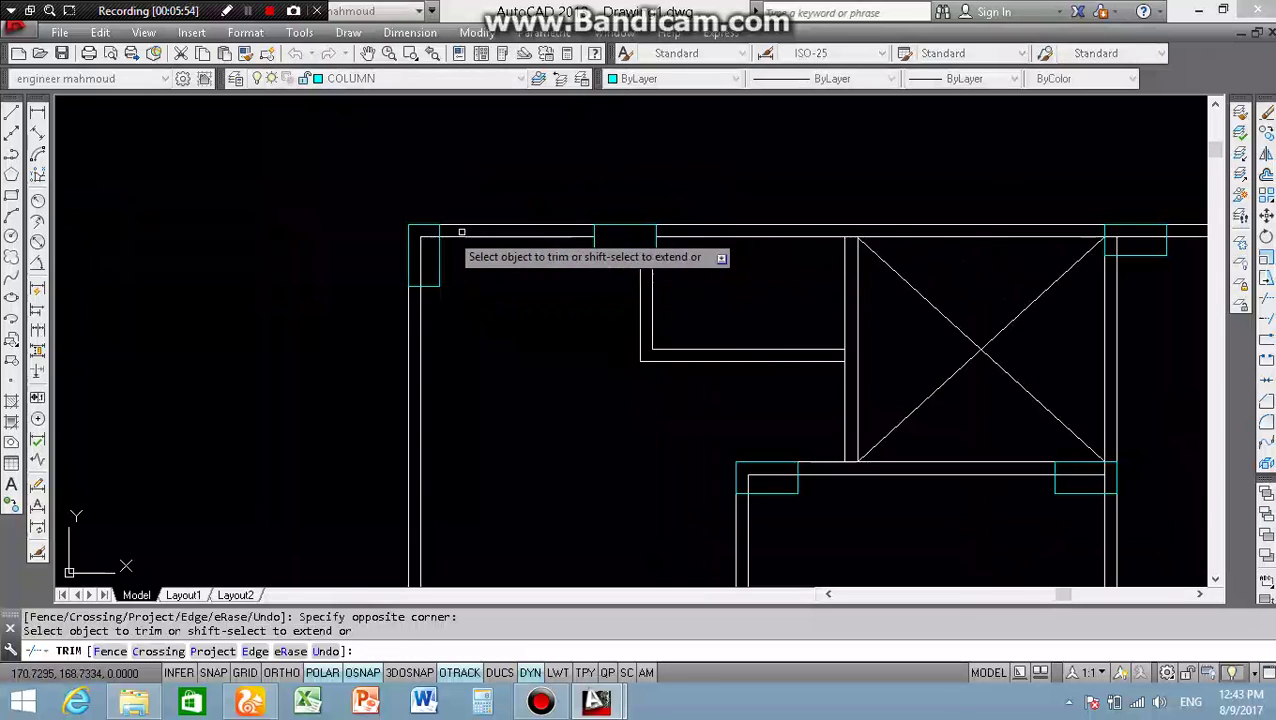
scroll(420, 228, up, 2)
click(420, 228)
scroll(400, 270, down, 1)
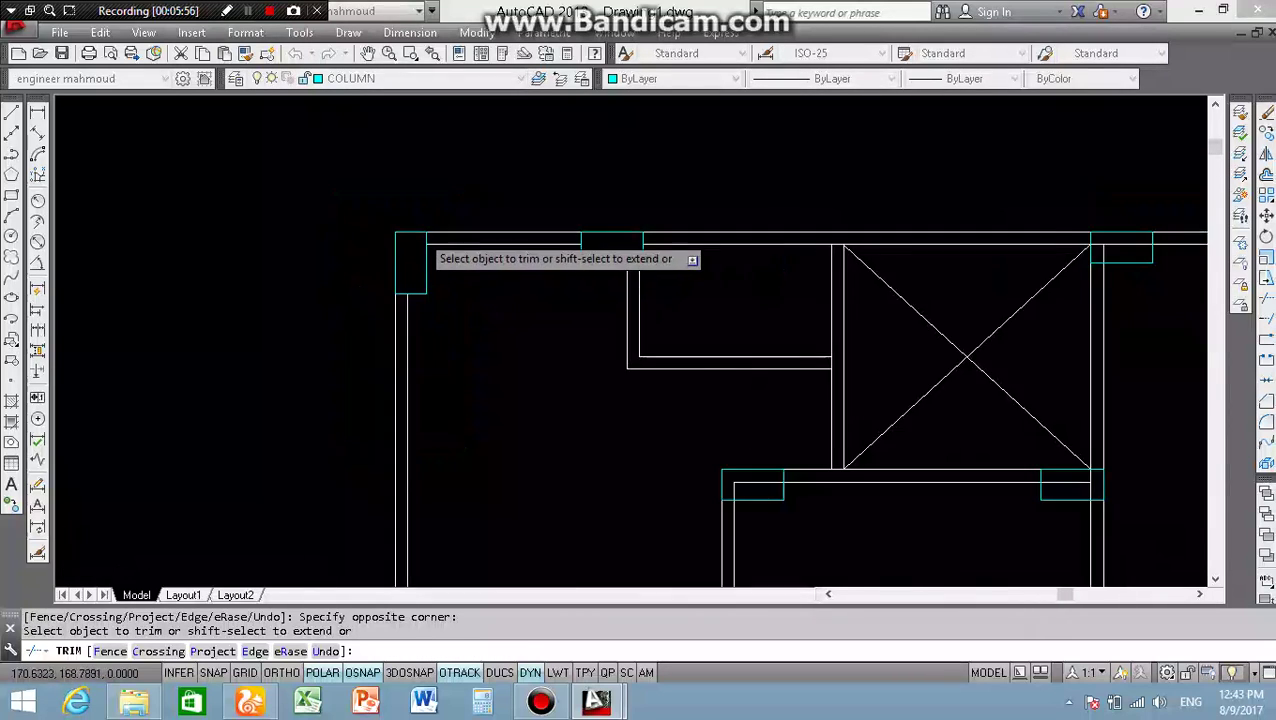
scroll(520, 262, down, 2)
scroll(611, 241, up, 2)
scroll(838, 218, up, 3)
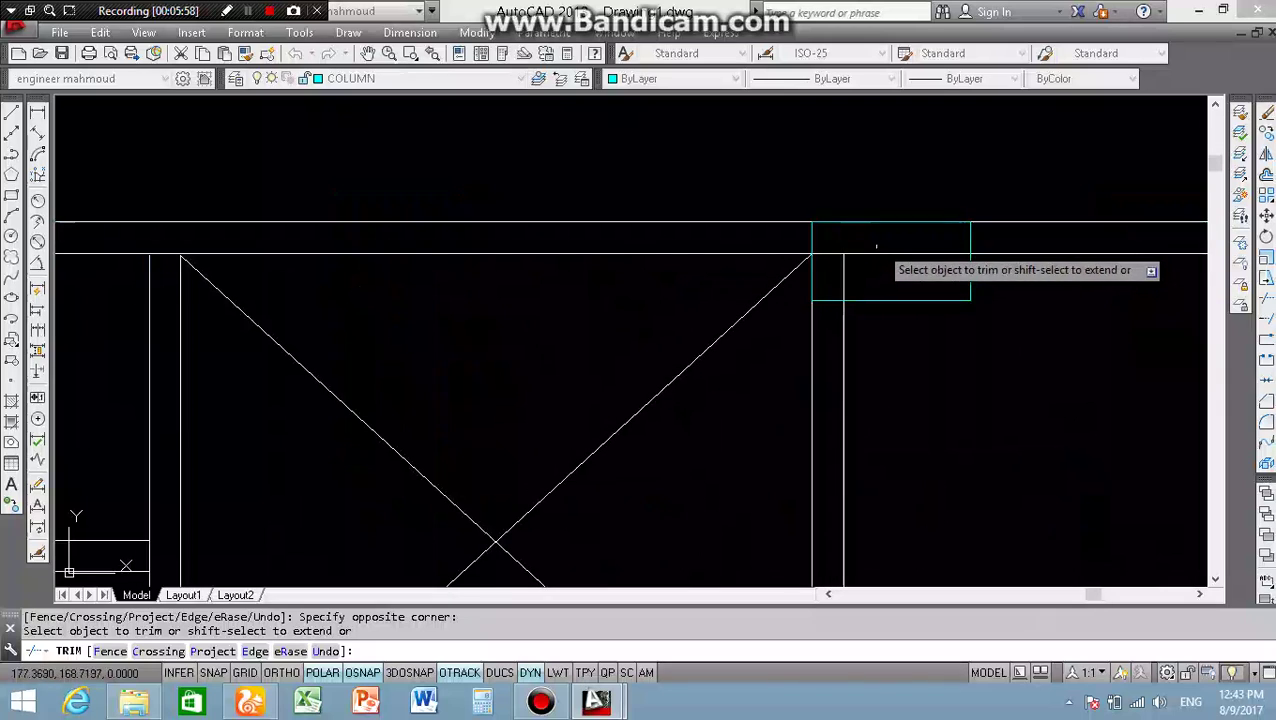
scroll(828, 259, down, 3)
scroll(786, 256, down, 2)
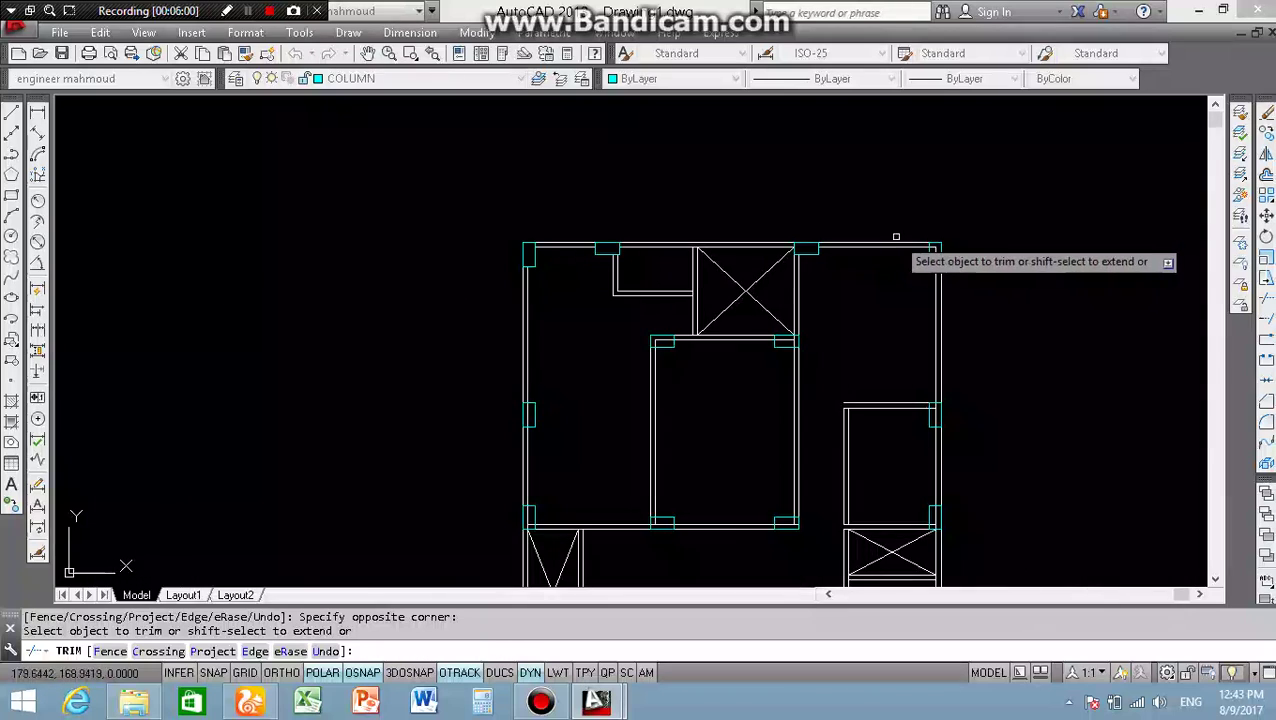
scroll(897, 242, up, 5)
scroll(948, 214, down, 3)
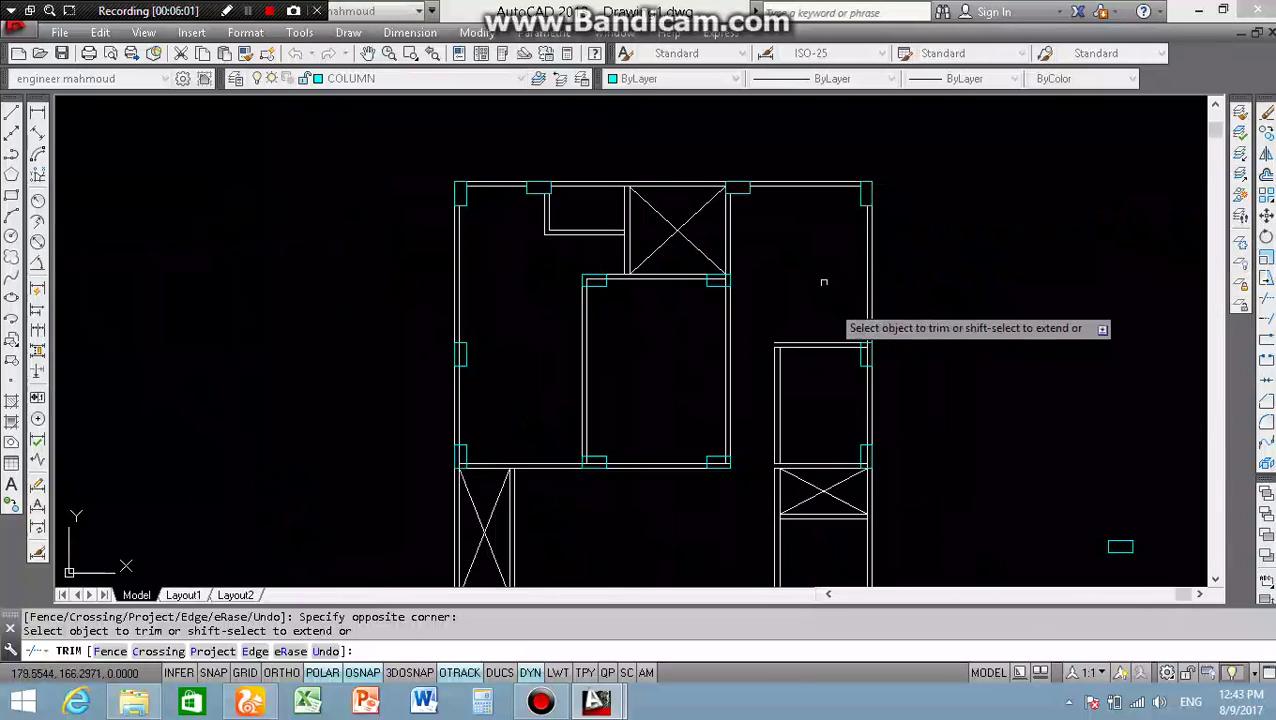
scroll(823, 282, up, 2)
scroll(910, 353, up, 1)
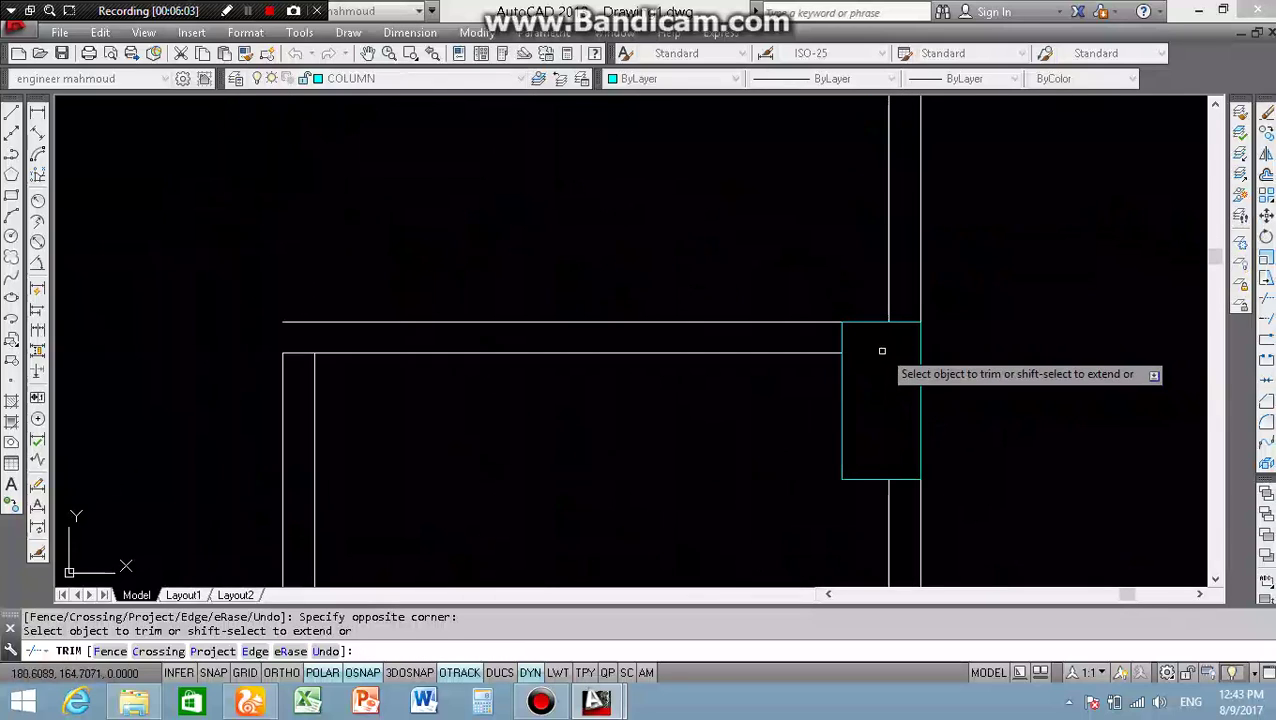
scroll(882, 351, down, 5)
scroll(697, 216, up, 3)
scroll(721, 273, up, 2)
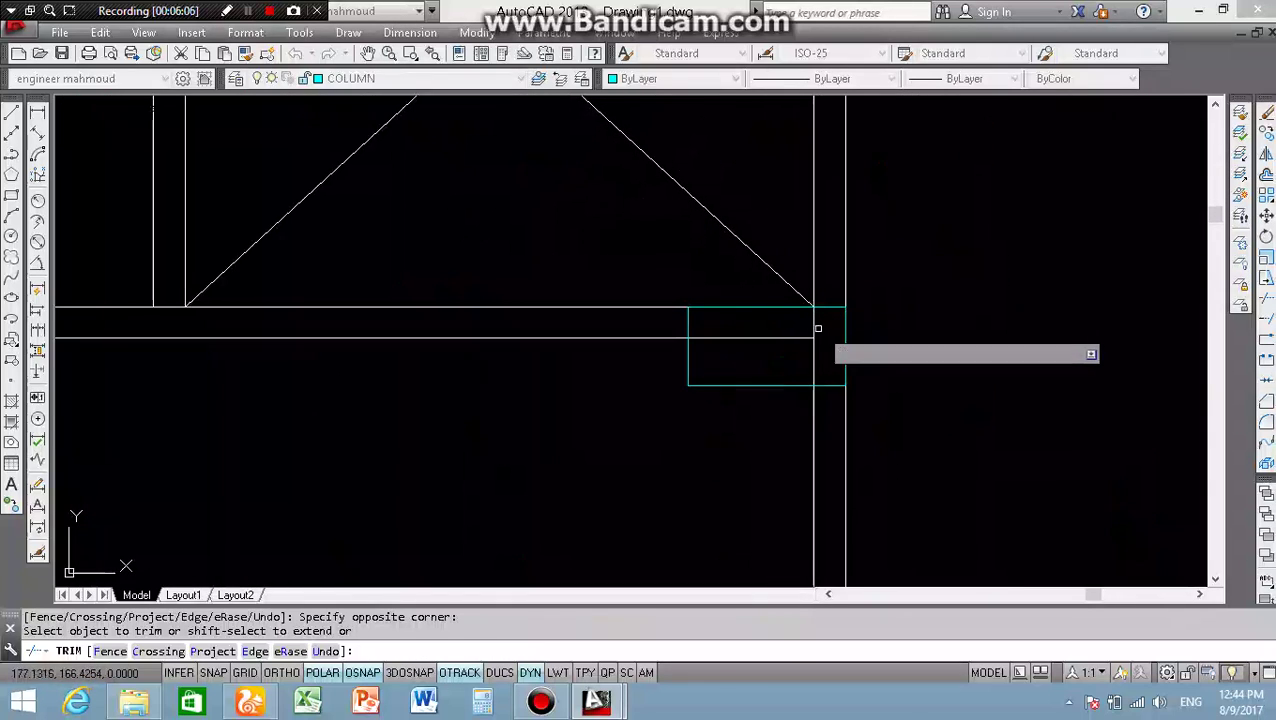
click(817, 332)
scroll(817, 333, down, 2)
scroll(648, 340, down, 2)
scroll(617, 353, up, 4)
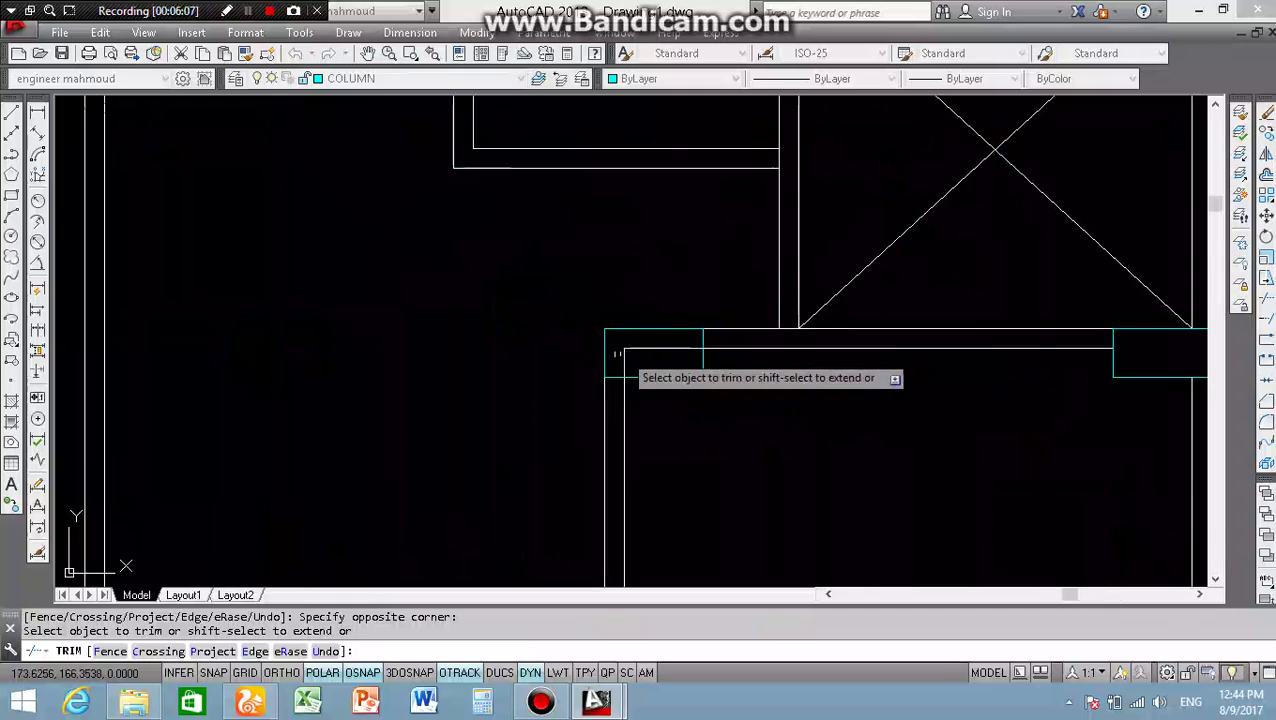
- Undo the corner-column trim and re-trim the wall lines at the middle columns
key(ctrl+z)
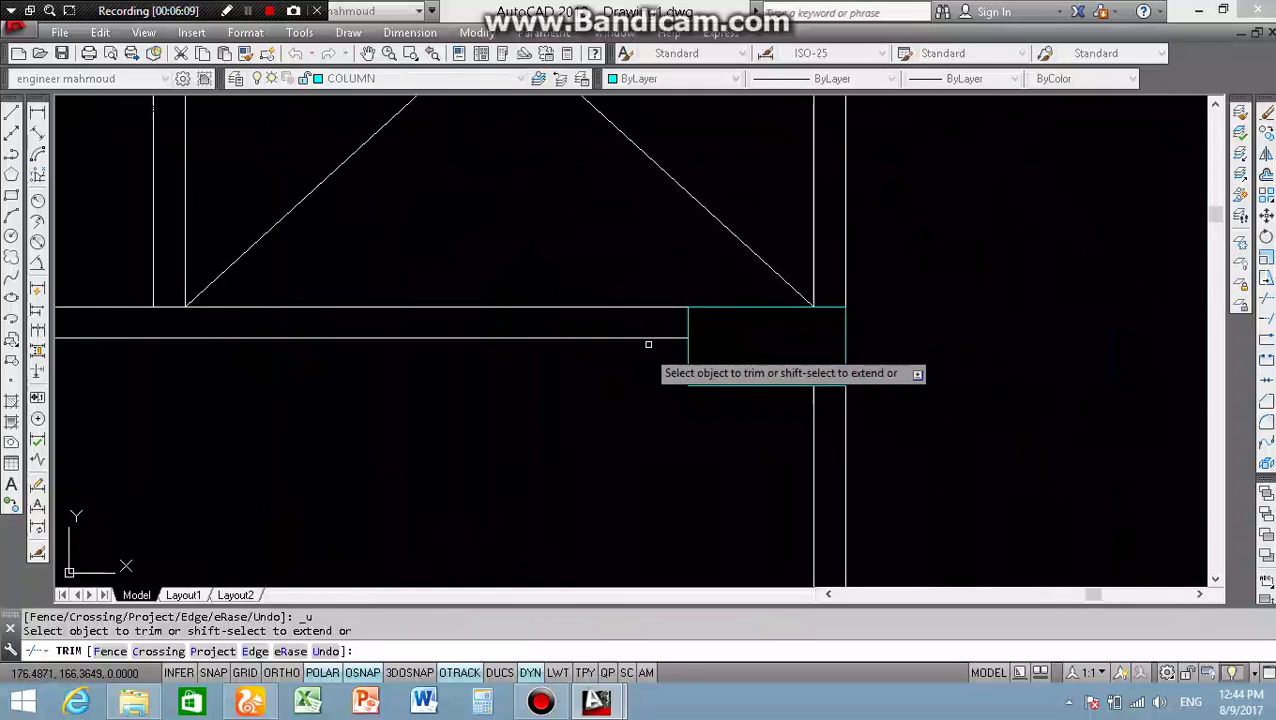
scroll(635, 362, down, 3)
scroll(555, 360, up, 3)
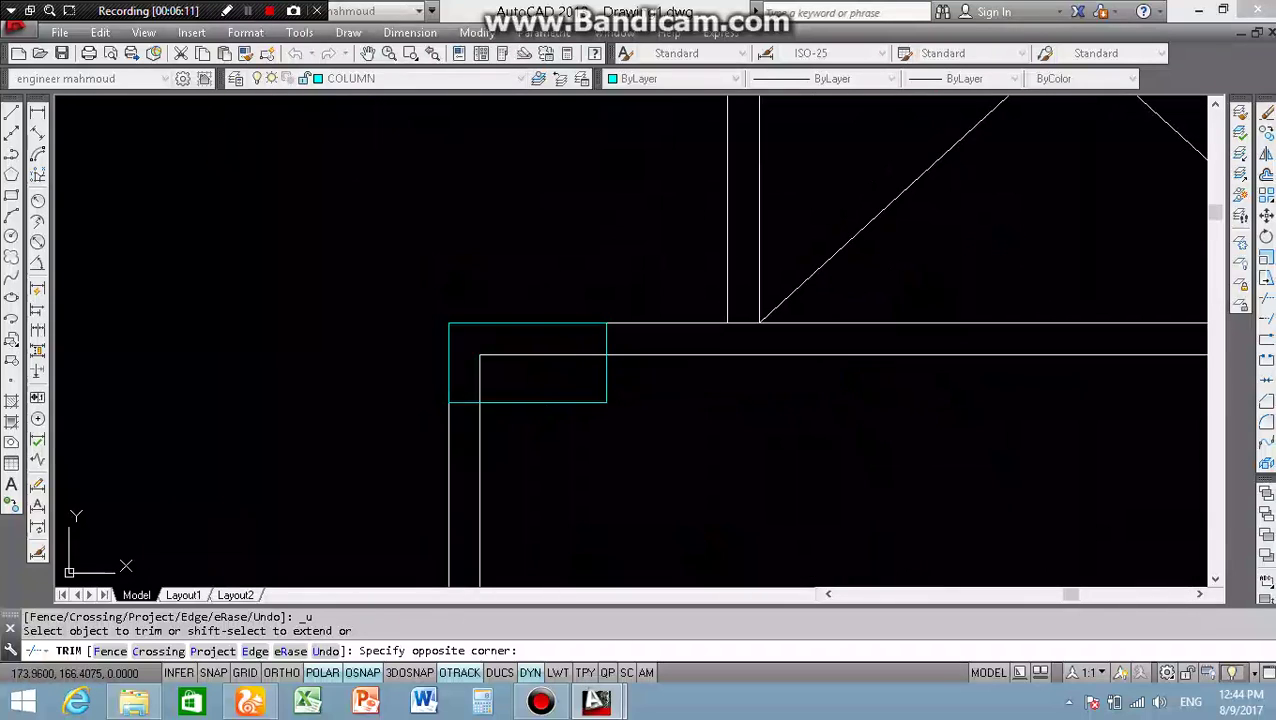
scroll(476, 369, down, 3)
scroll(508, 490, up, 4)
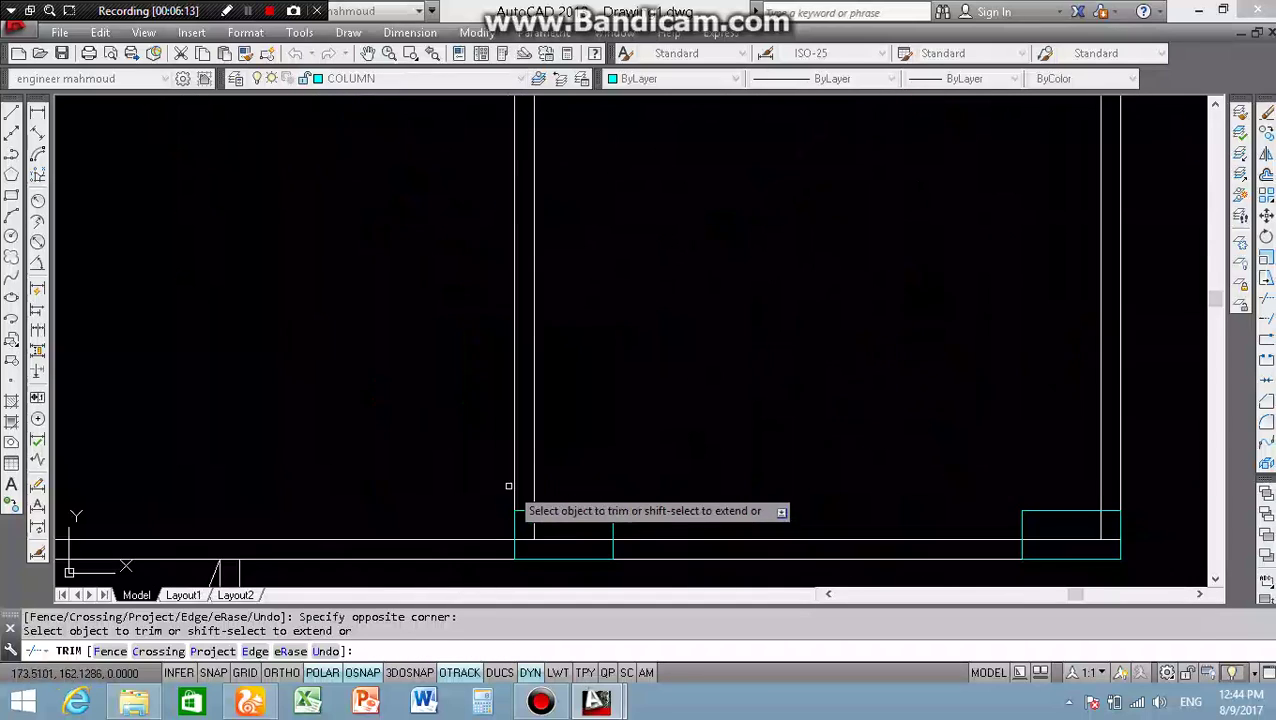
scroll(540, 510, down, 1)
scroll(584, 499, up, 5)
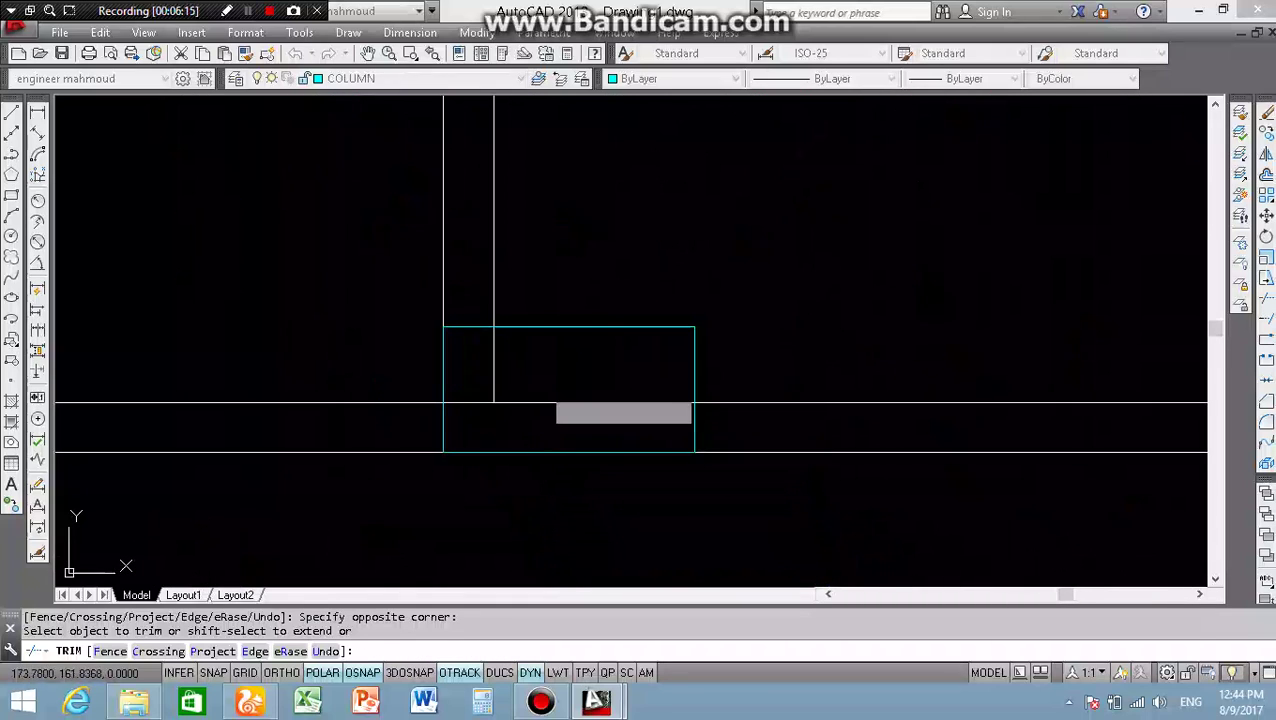
scroll(465, 424, down, 3)
scroll(818, 380, up, 3)
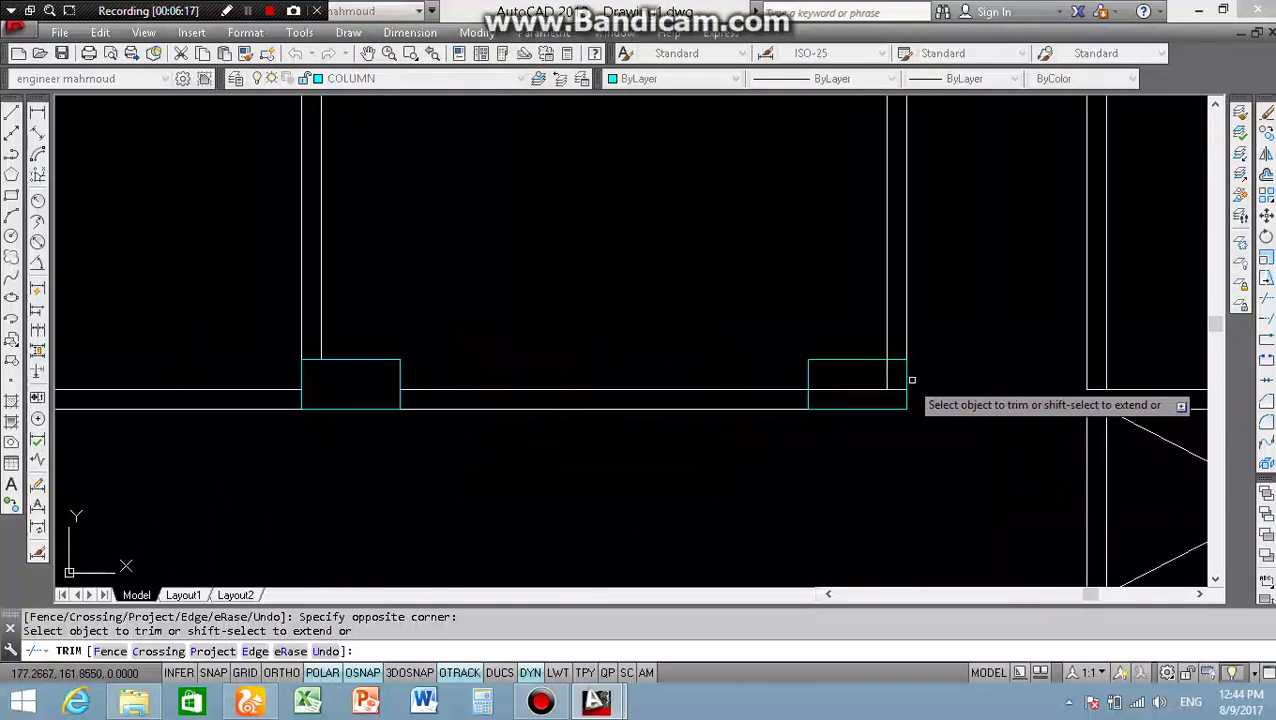
scroll(868, 379, down, 3)
scroll(955, 366, up, 3)
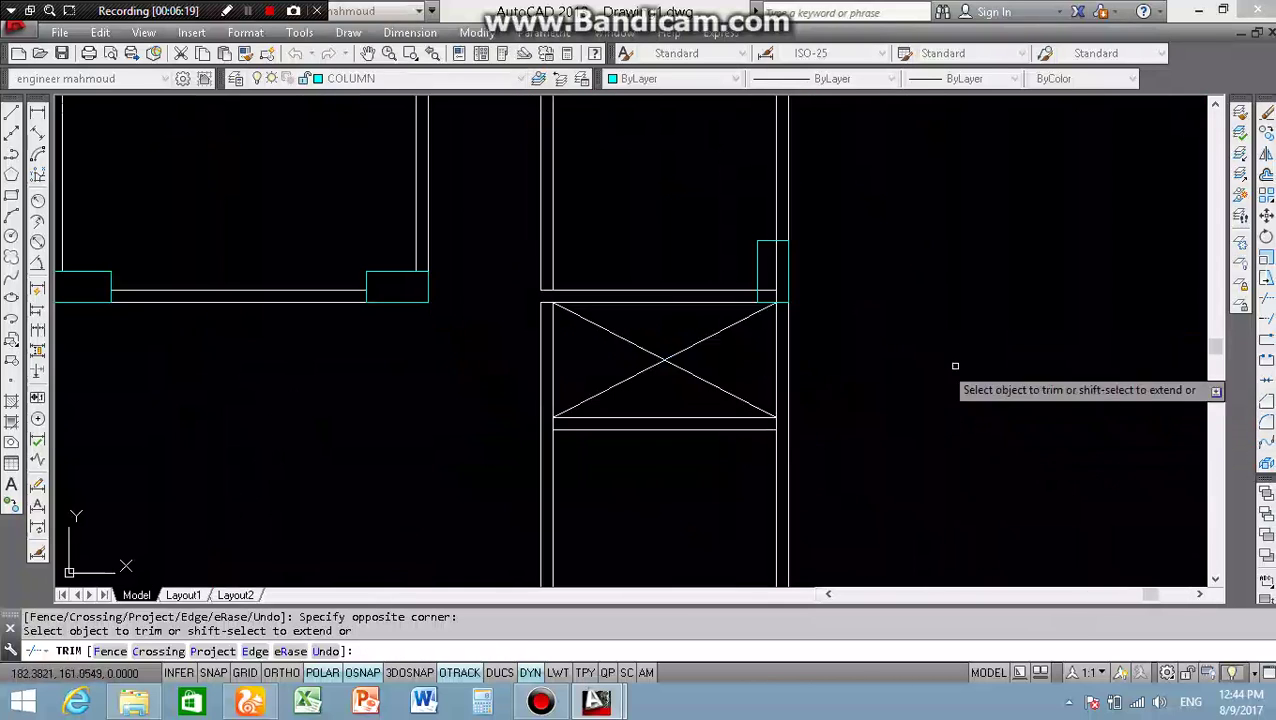
scroll(770, 290, up, 5)
click(786, 296)
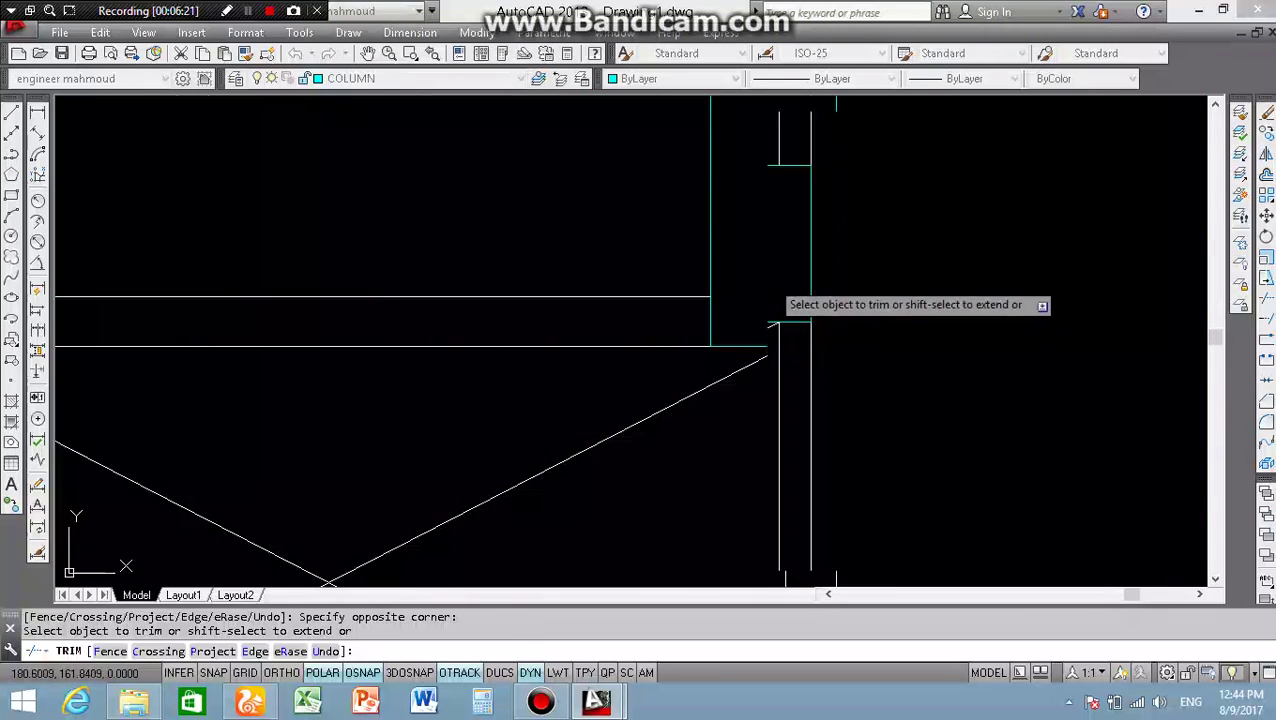
scroll(641, 272, down, 4)
scroll(624, 297, down, 2)
scroll(622, 298, down, 2)
scroll(622, 297, up, 2)
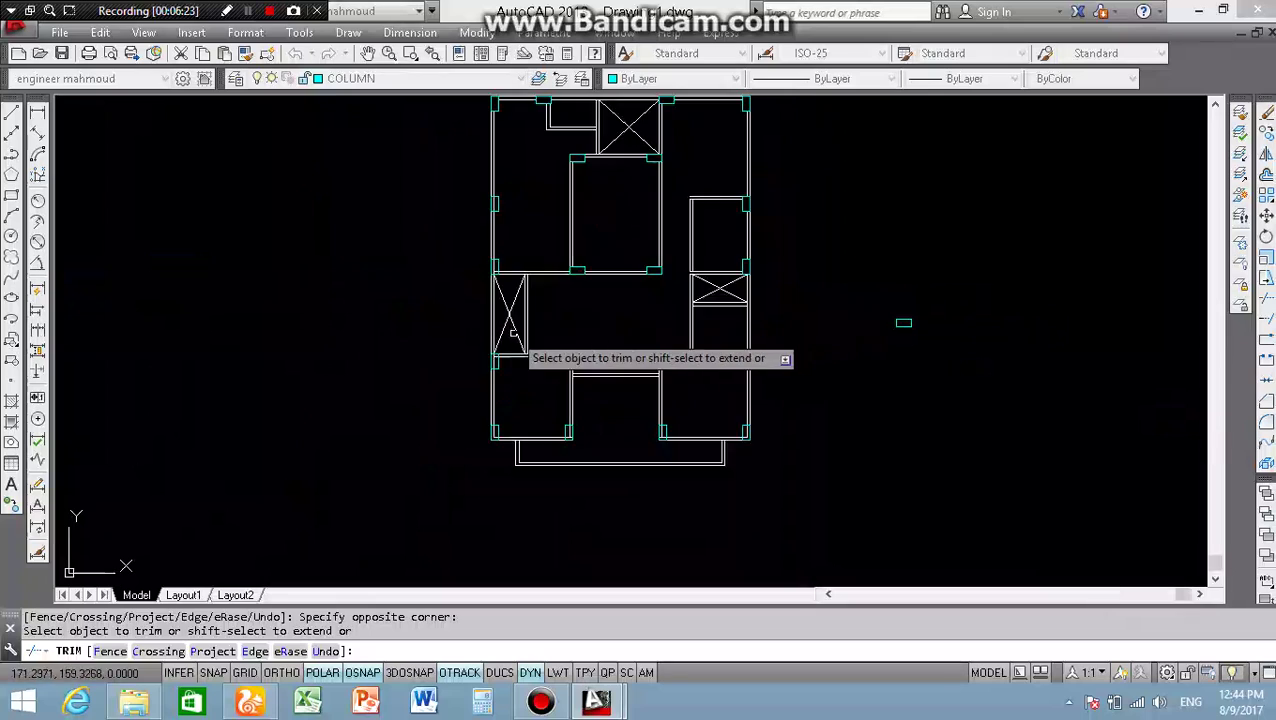
scroll(510, 342, up, 3)
scroll(598, 390, up, 3)
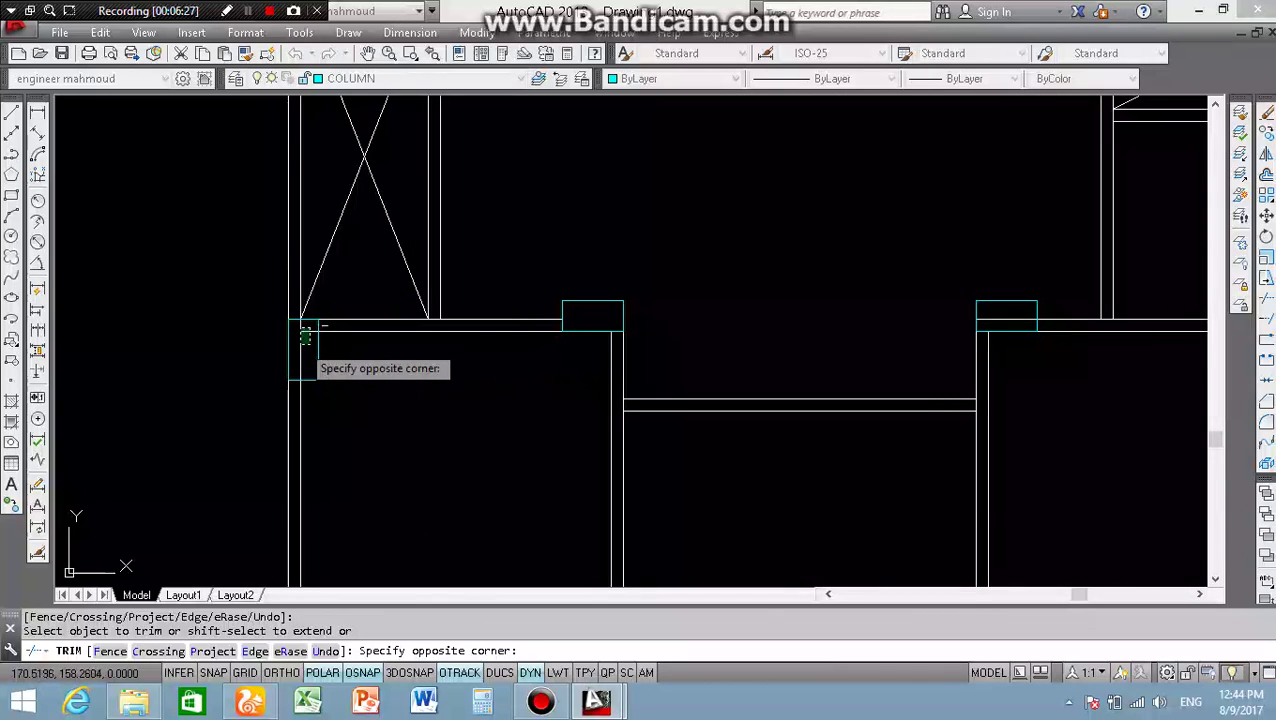
scroll(300, 340, down, 1)
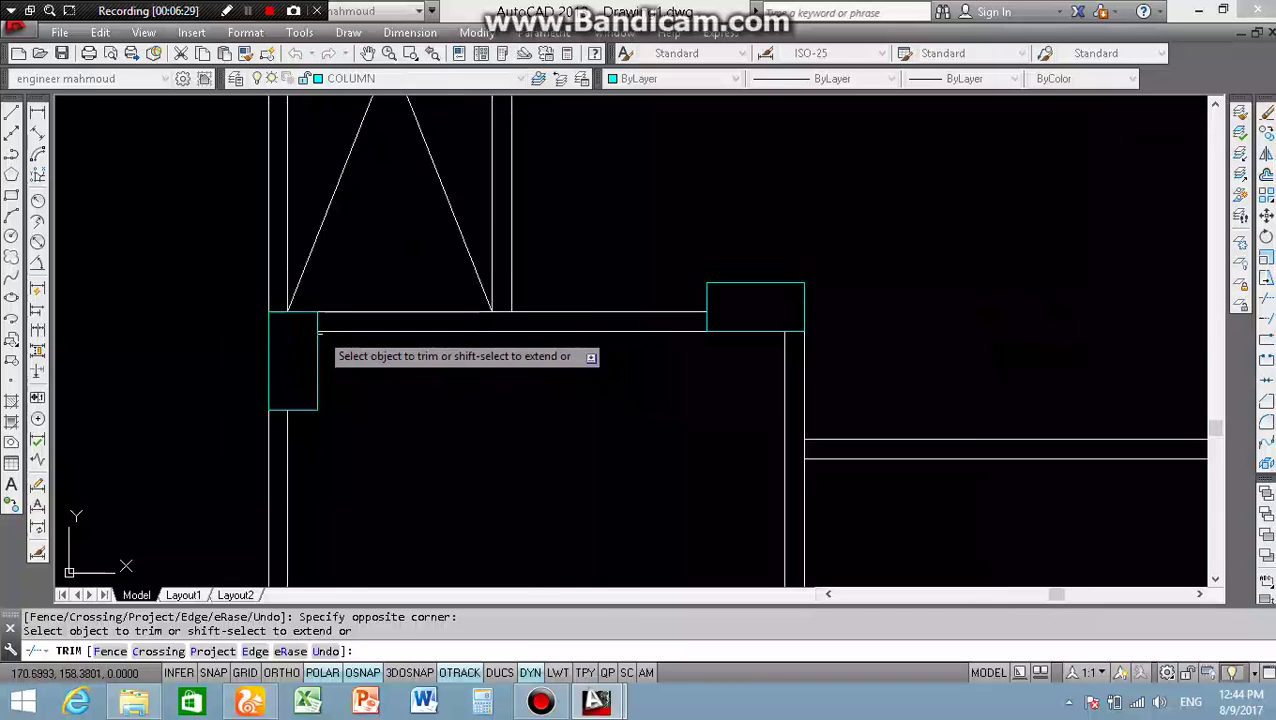
scroll(330, 350, down, 4)
scroll(420, 360, down, 2)
scroll(474, 368, up, 5)
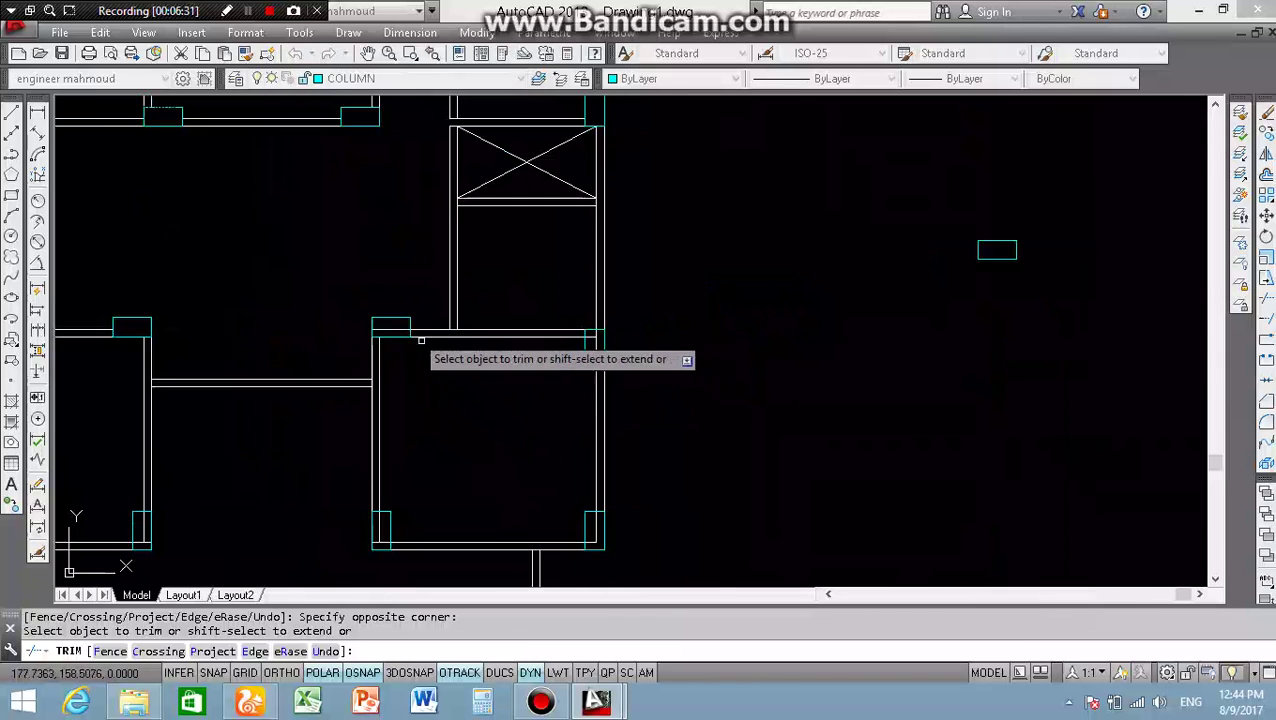
scroll(416, 333, up, 3)
scroll(375, 360, down, 3)
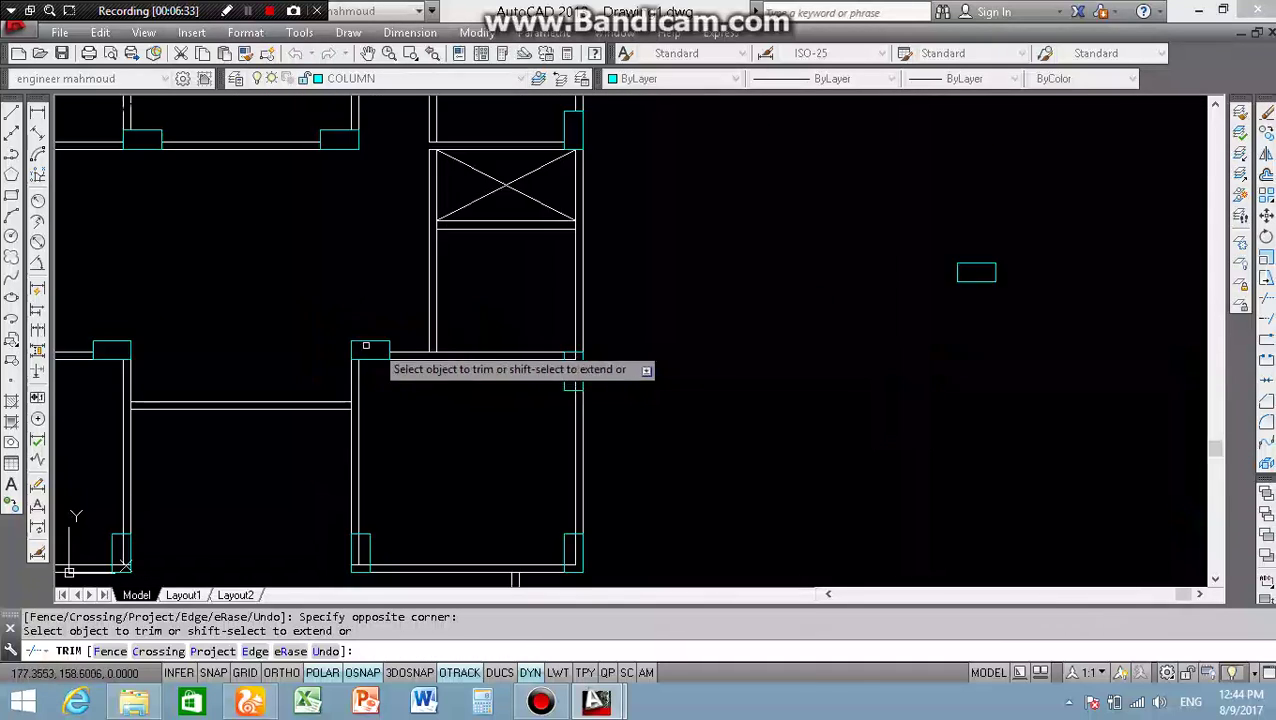
scroll(600, 380, up, 3)
scroll(602, 330, up, 2)
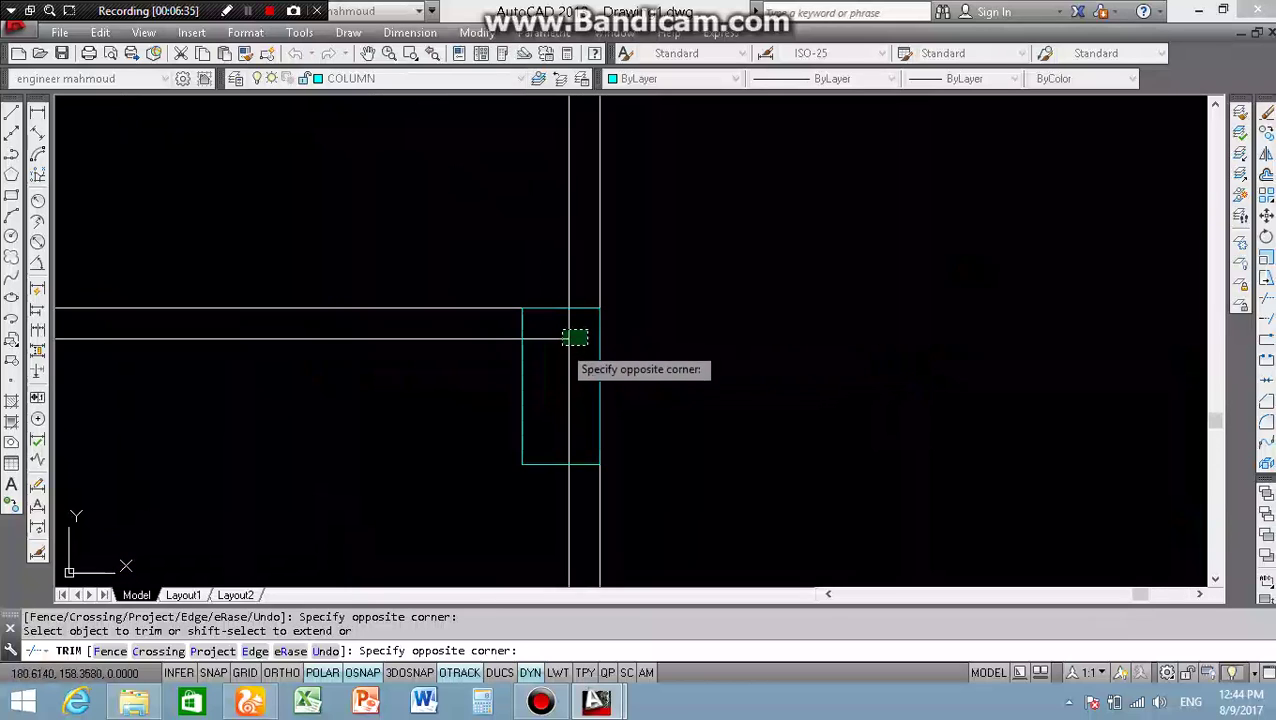
click(563, 344)
scroll(558, 390, down, 3)
scroll(573, 447, up, 2)
scroll(578, 465, up, 2)
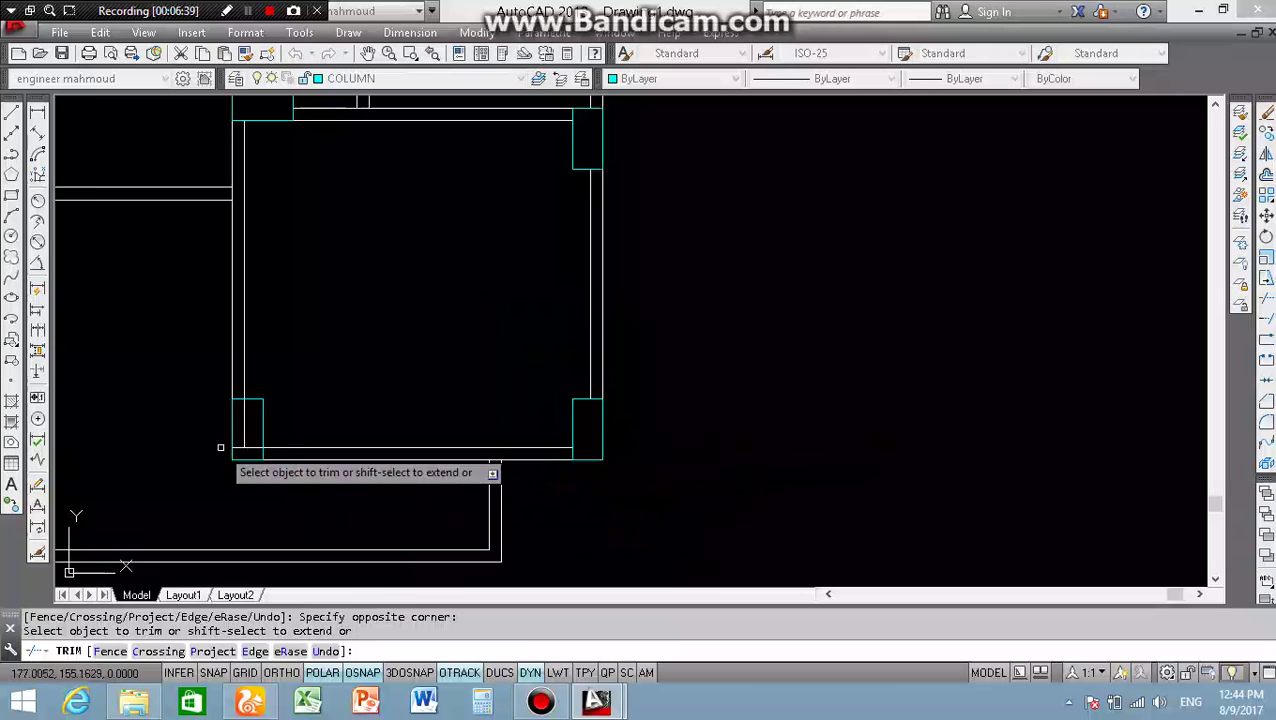
scroll(220, 447, up, 3)
- Trim the remaining wall lines at the lower and lower-left columns
click(307, 457)
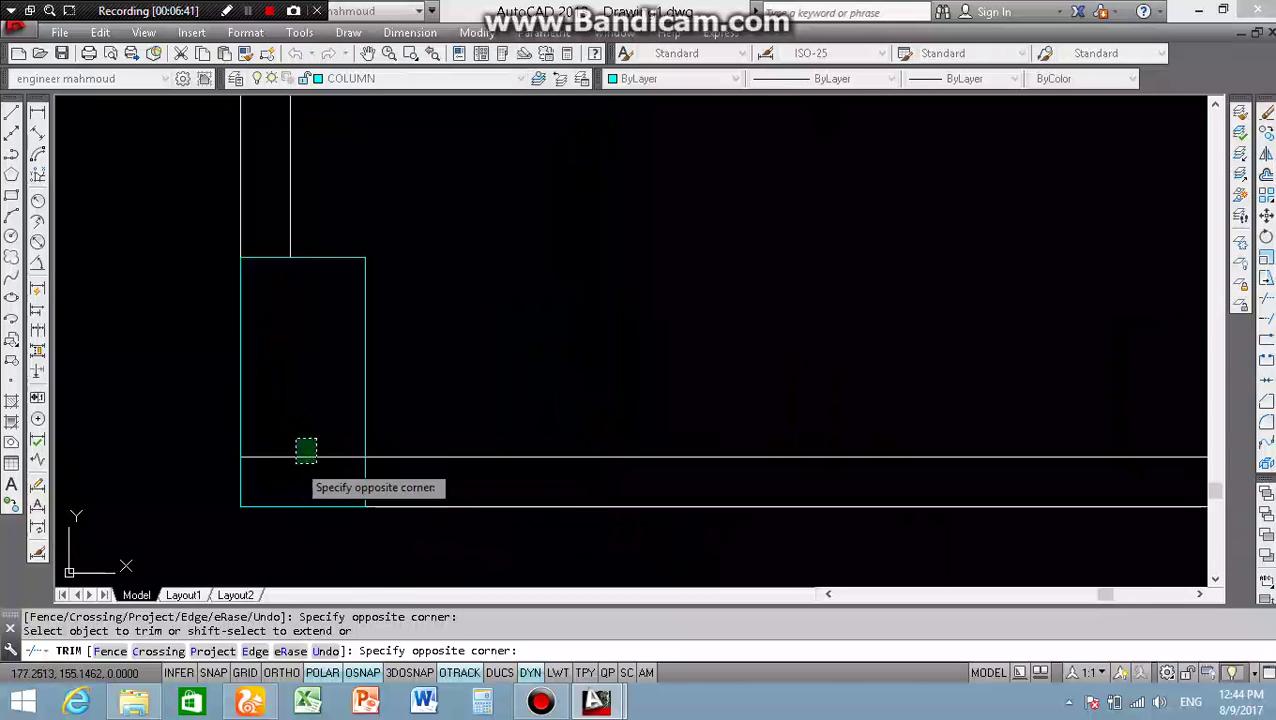
click(297, 441)
scroll(373, 430, down, 3)
scroll(316, 421, down, 2)
scroll(230, 440, down, 2)
scroll(279, 416, up, 5)
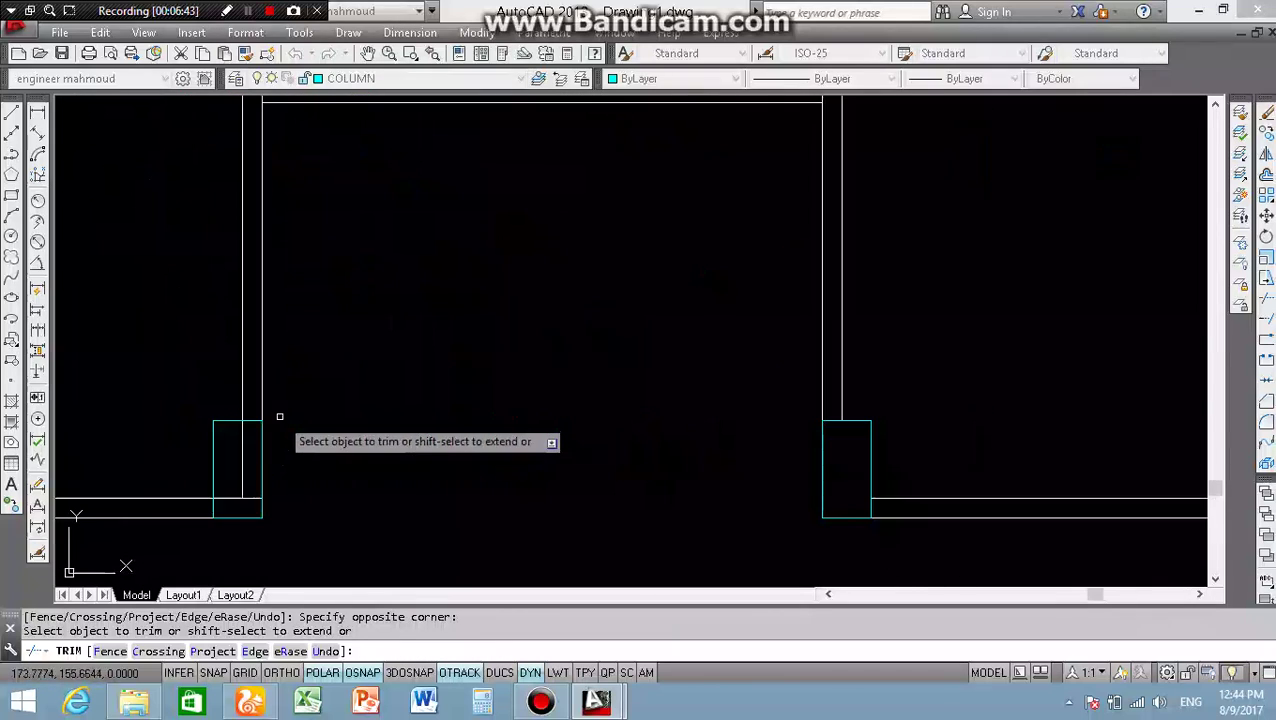
click(251, 503)
scroll(402, 458, down, 3)
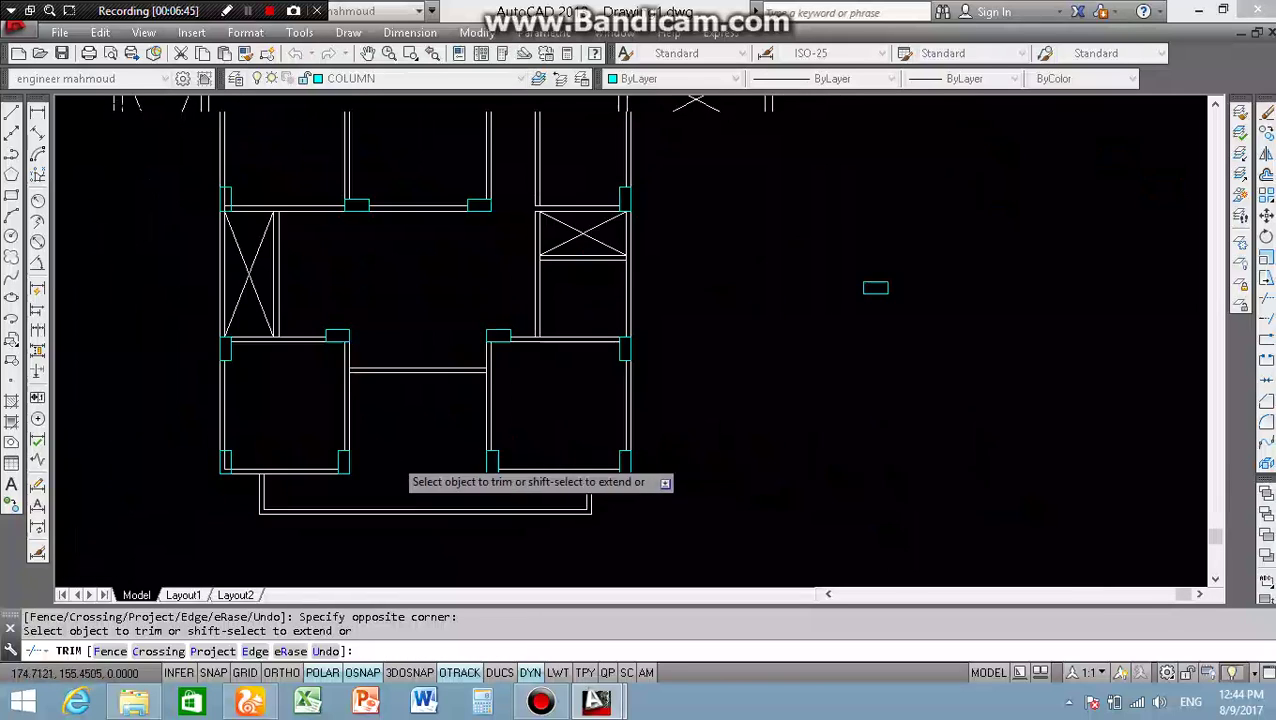
scroll(184, 471, up, 3)
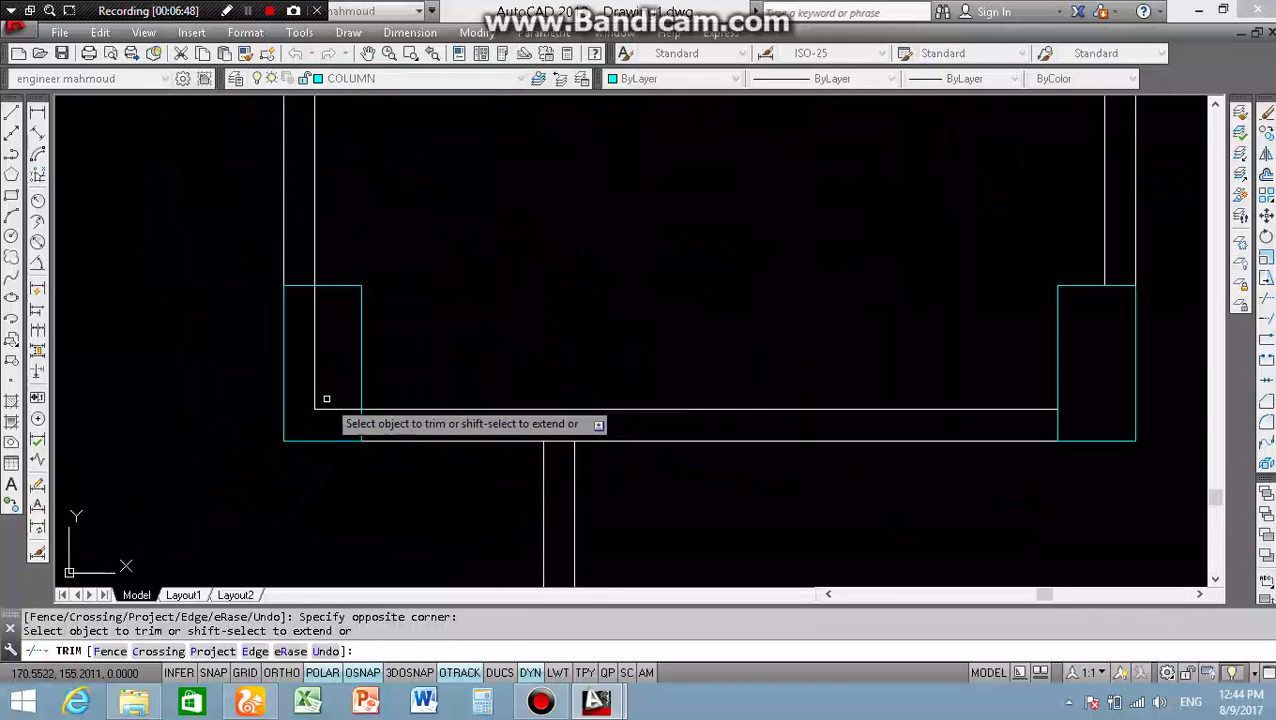
click(318, 405)
click(306, 413)
scroll(306, 413, down, 2)
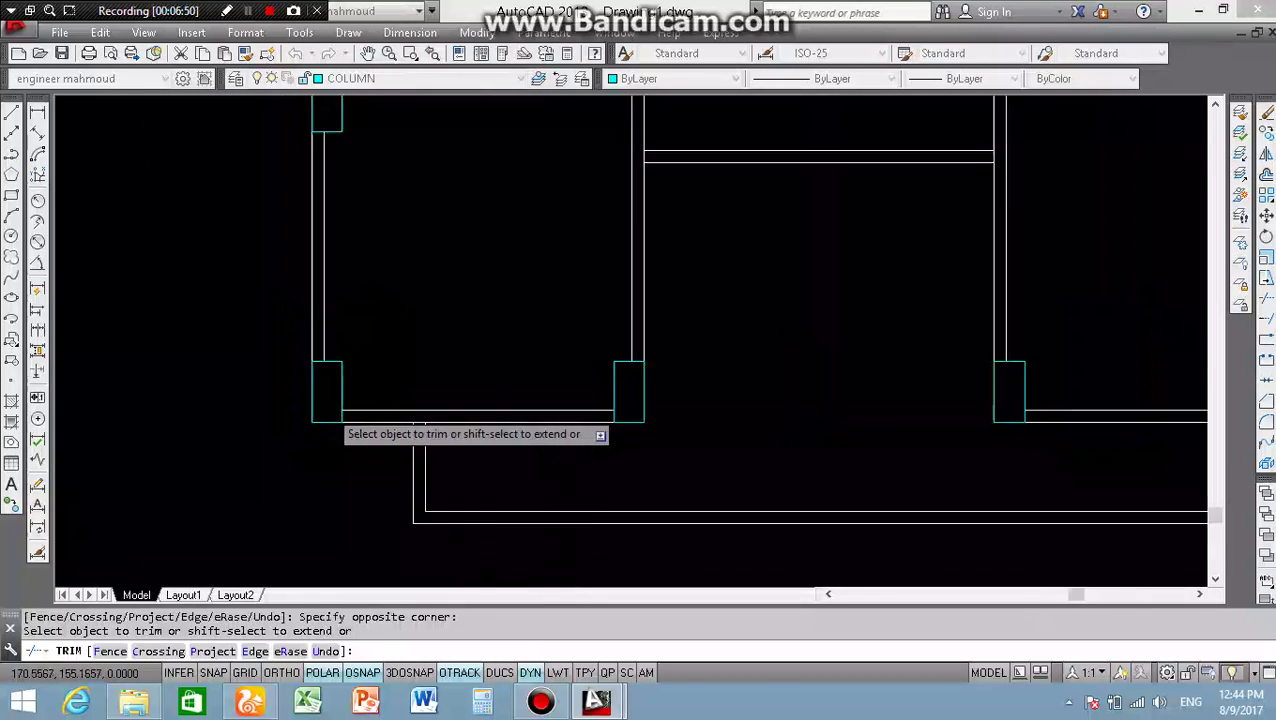
scroll(306, 413, down, 3)
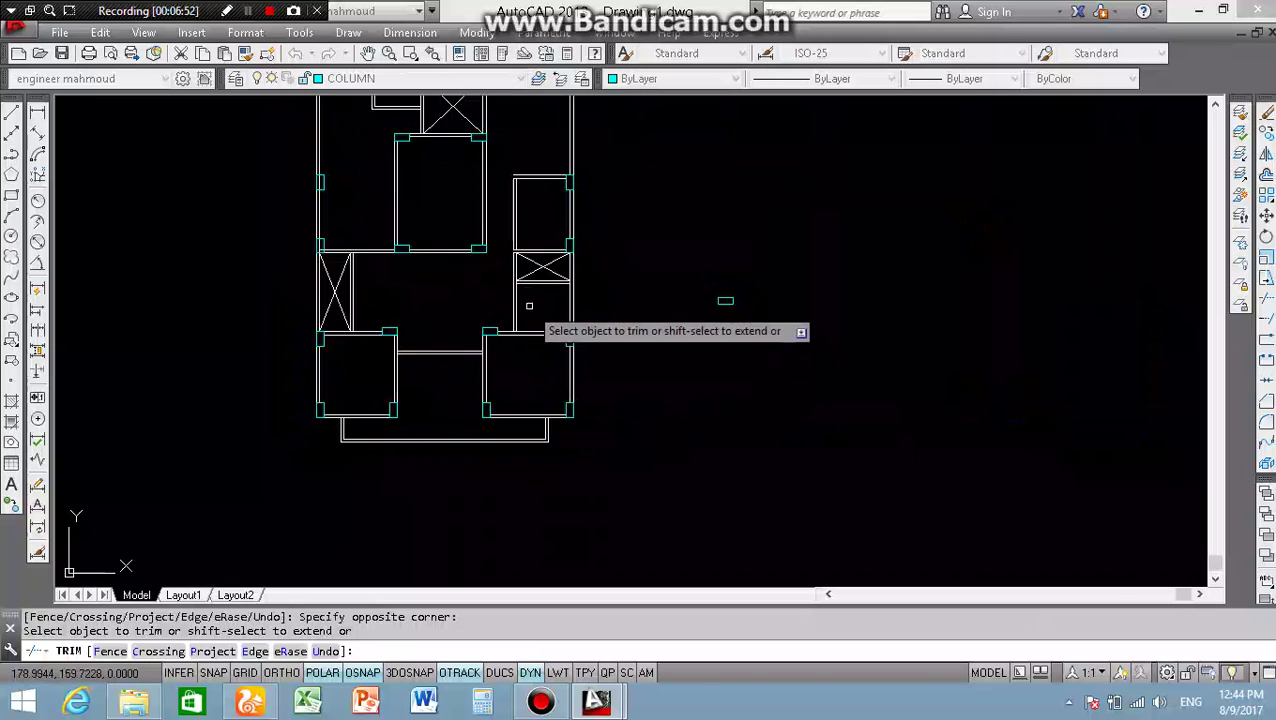
scroll(480, 245, down, 3)
scroll(493, 208, up, 3)
- End trimming and restore the previous layer state so axes and hatching reappear
key(Escape)
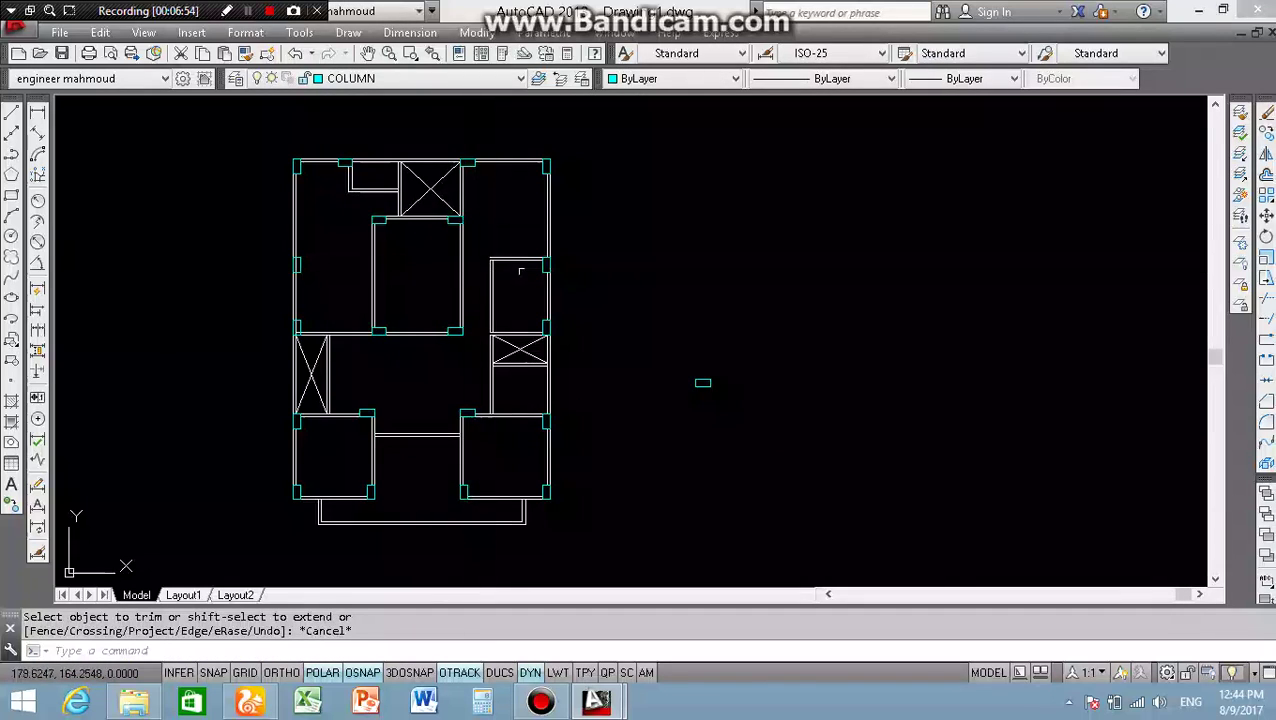
scroll(469, 265, up, 3)
scroll(469, 260, up, 2)
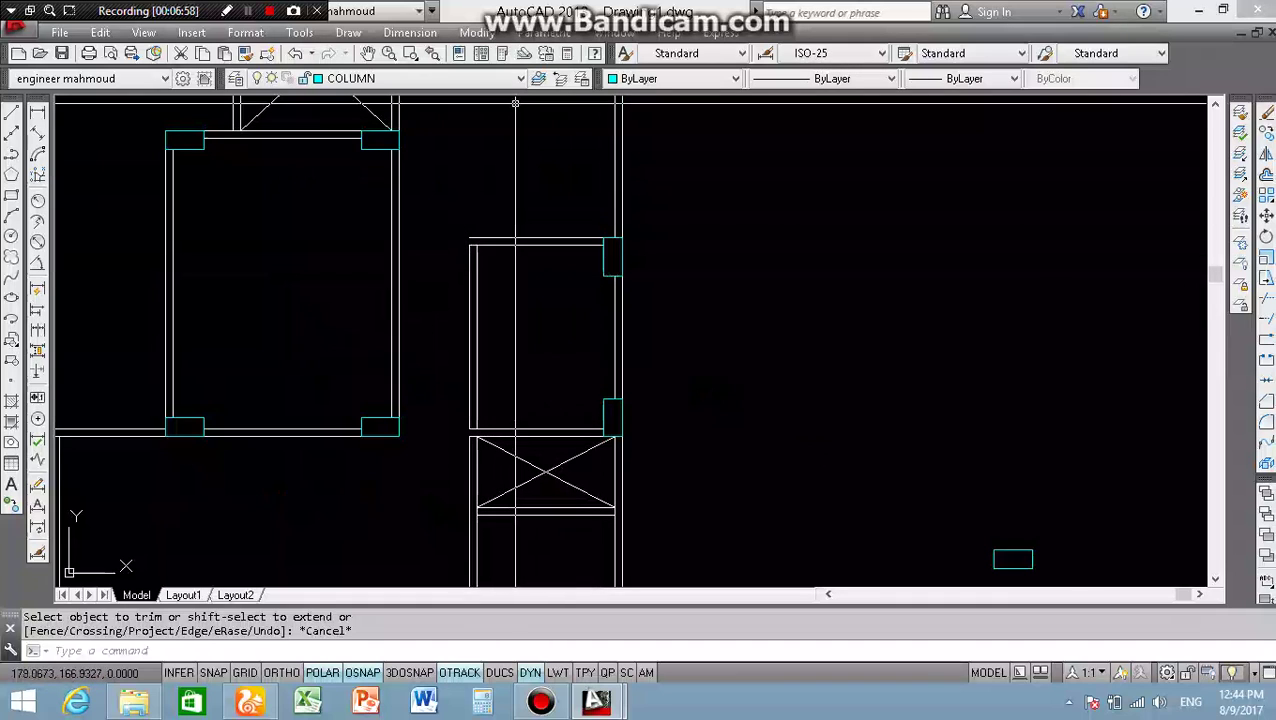
click(560, 78)
scroll(561, 199, down, 3)
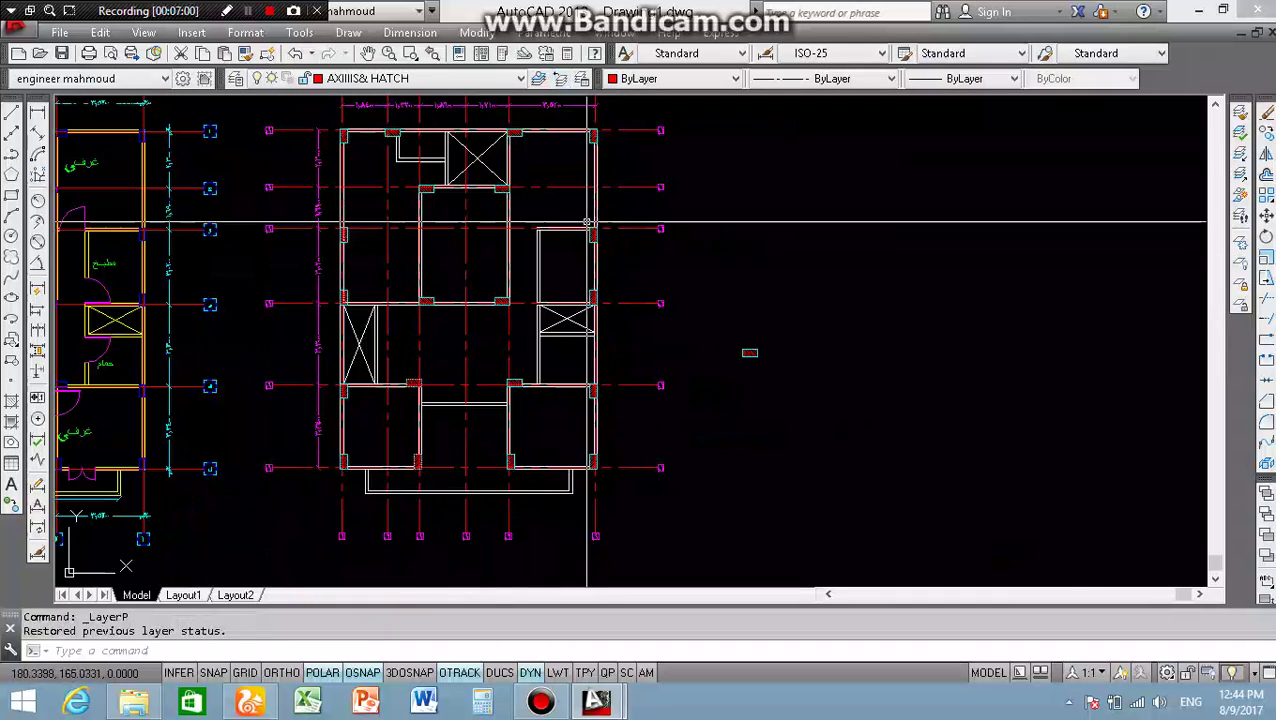
scroll(749, 353, down, 2)
scroll(533, 183, up, 3)
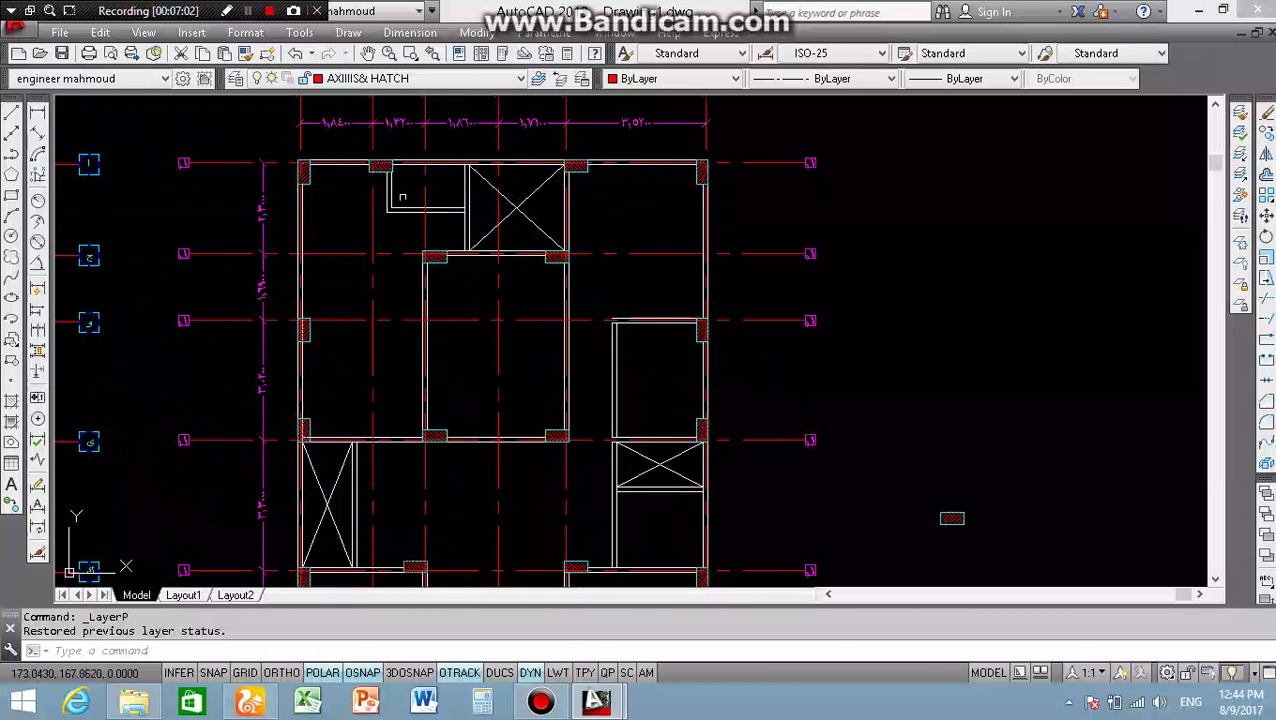
scroll(402, 196, down, 2)
- Erase the stray small rectangle to the right of the structural plan
click(779, 374)
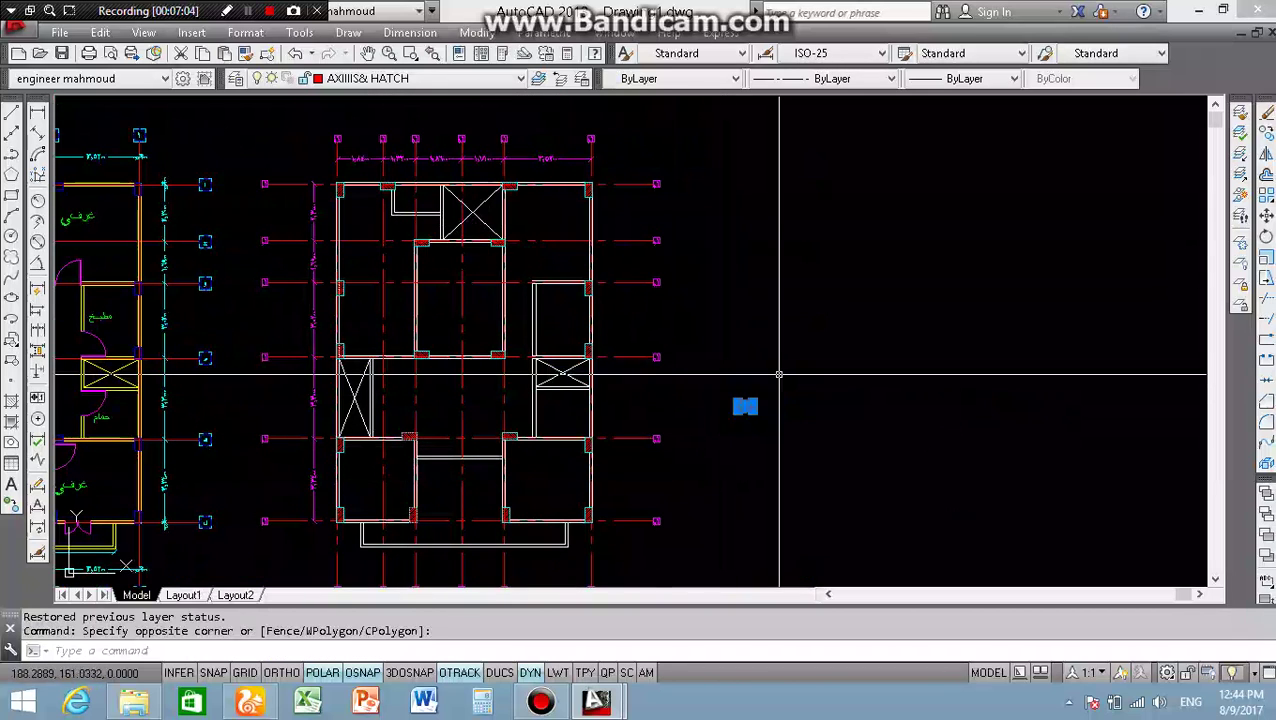
key(Delete)
scroll(772, 361, up, 1)
scroll(772, 360, down, 5)
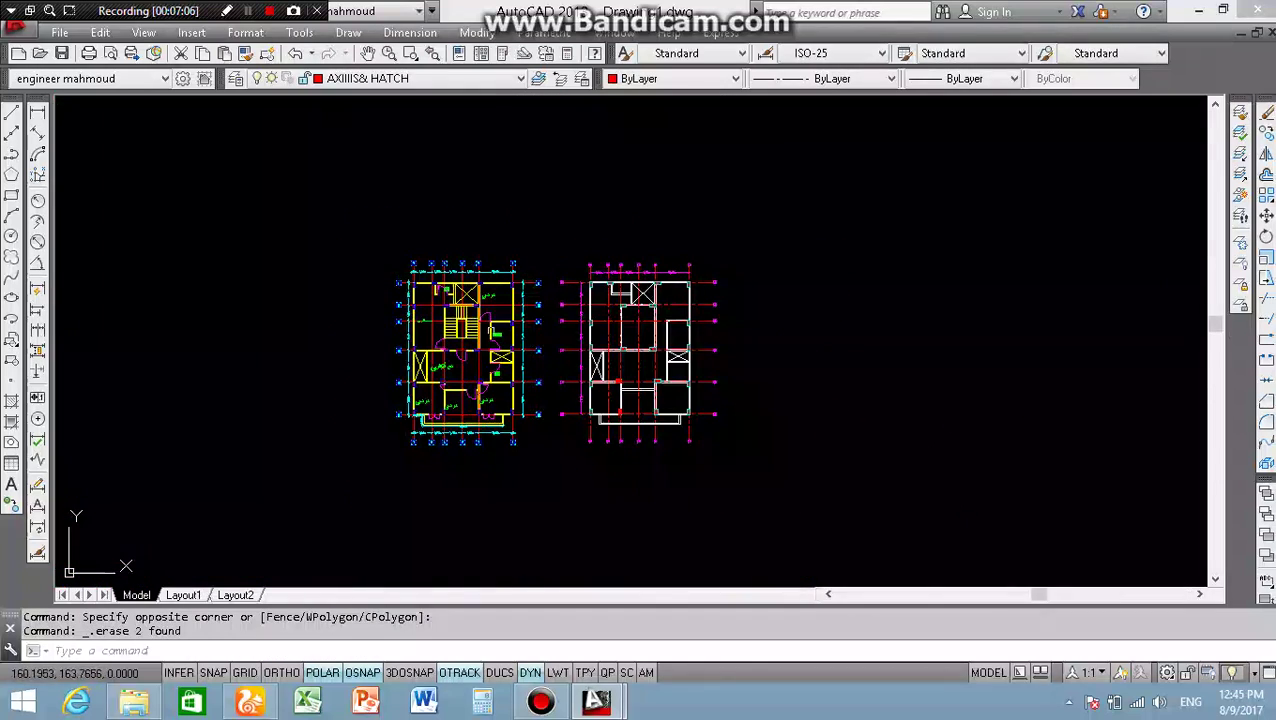
scroll(452, 215, up, 6)
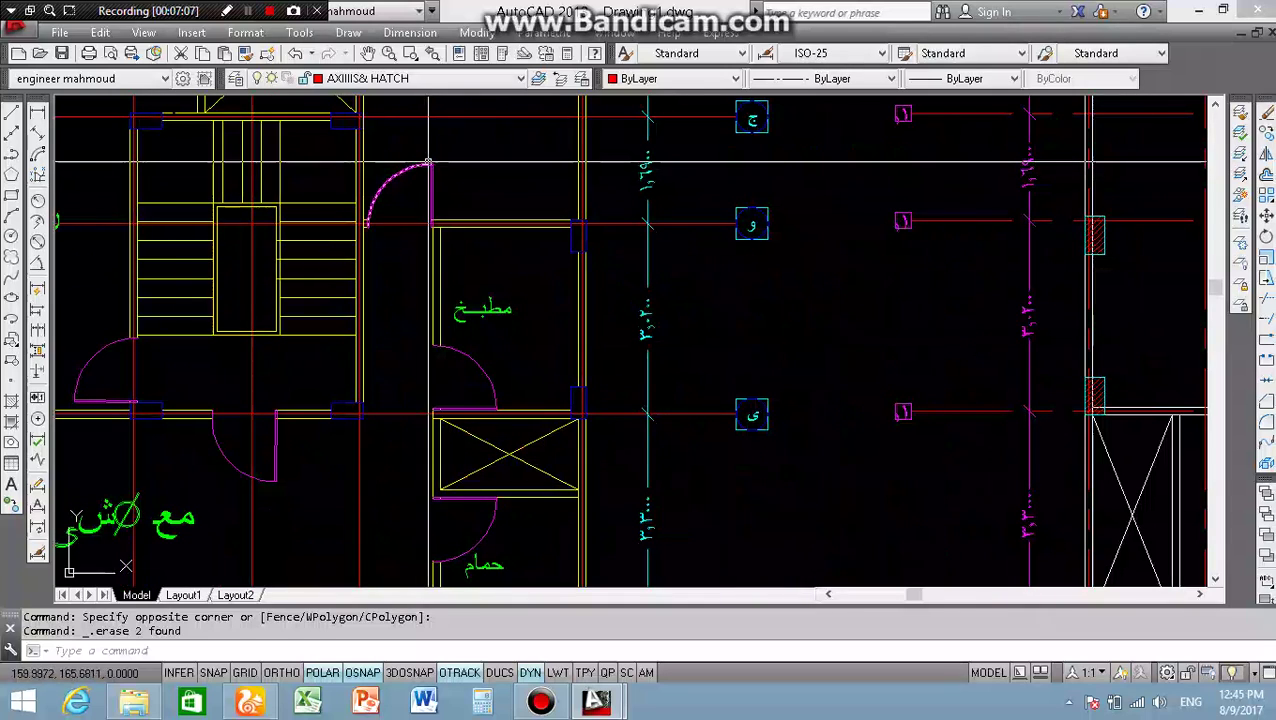
scroll(428, 160, up, 2)
- Copy the kitchen door swing into the wall opening of the structural plan
click(406, 188)
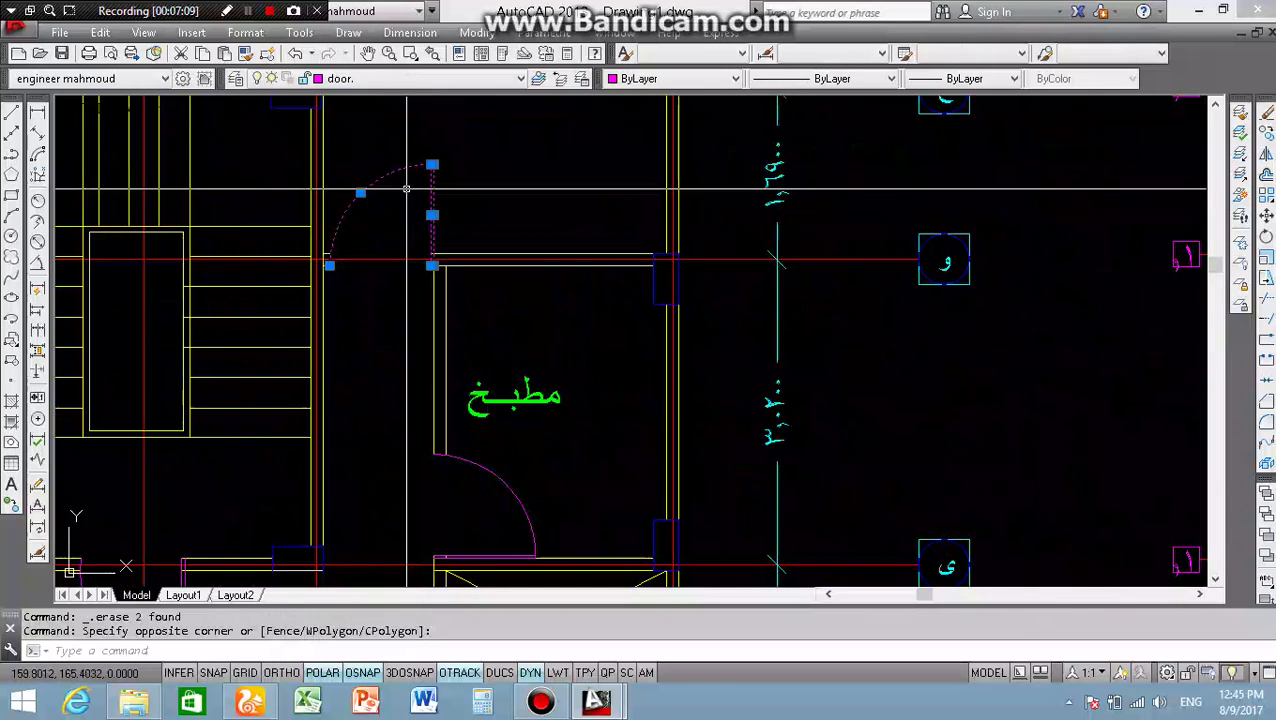
text(co)
key(Return)
scroll(429, 220, up, 3)
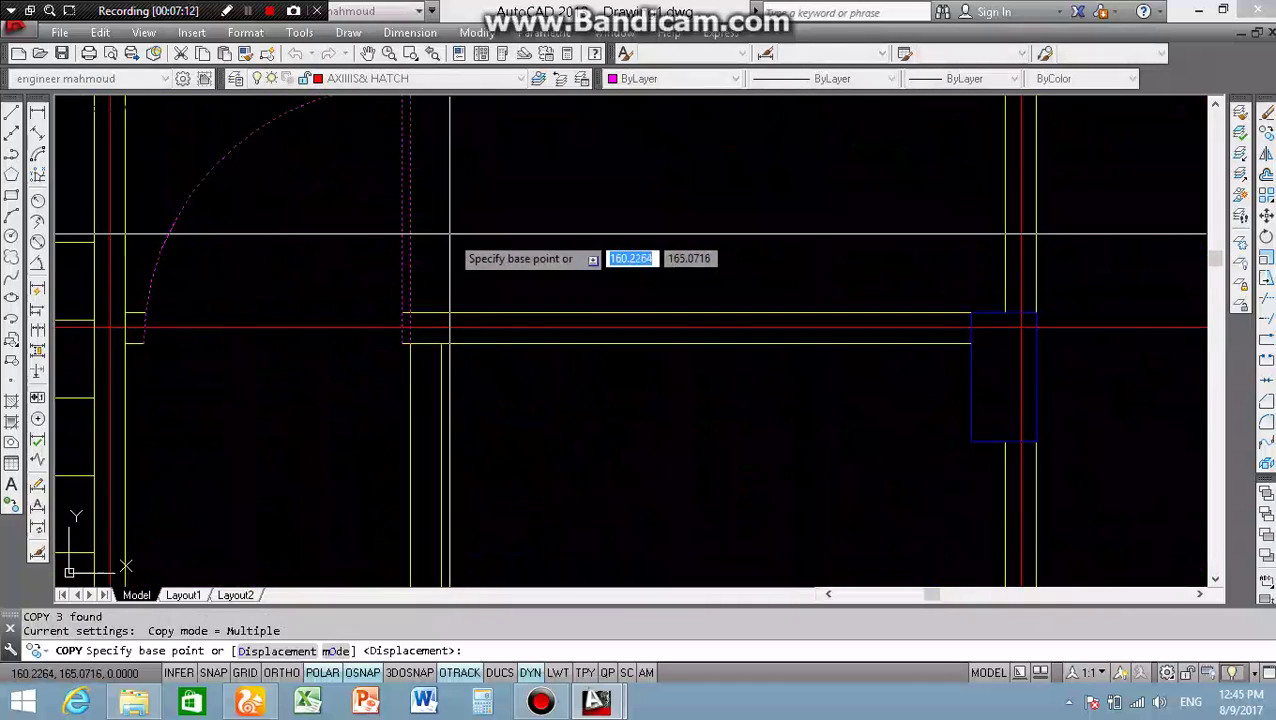
scroll(429, 316, up, 2)
scroll(400, 360, up, 2)
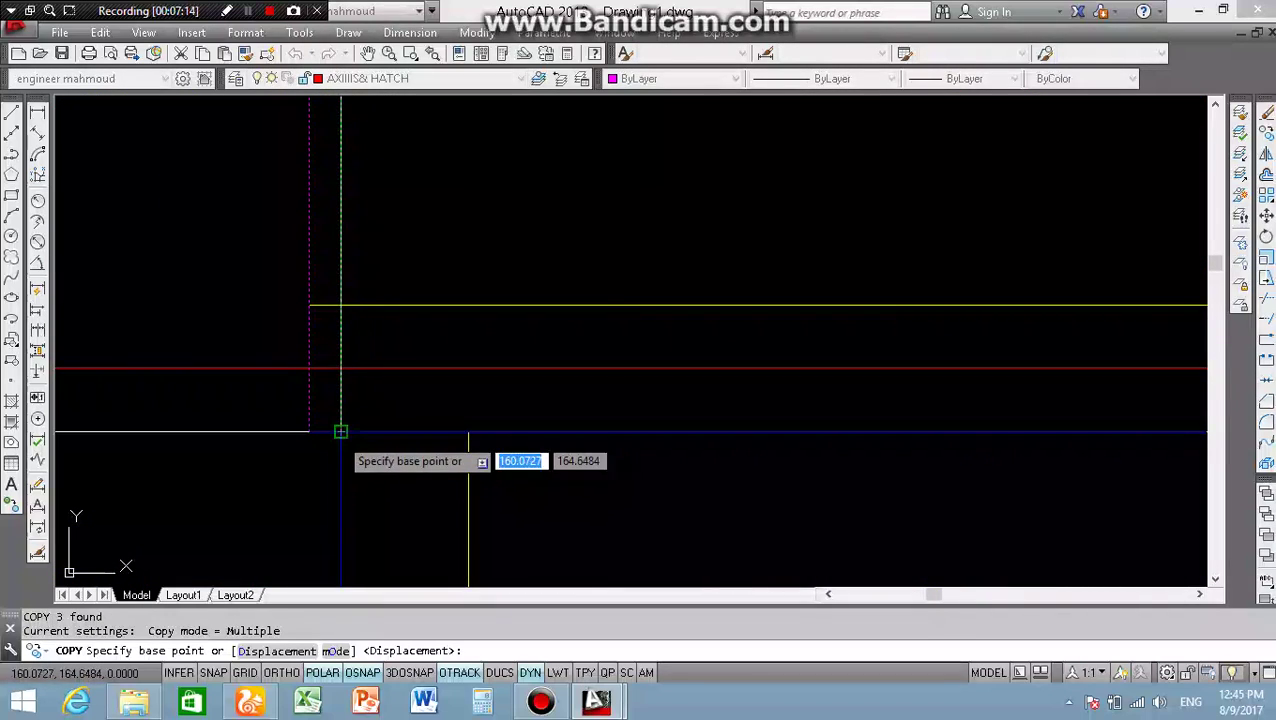
scroll(468, 432, down, 3)
scroll(400, 370, down, 2)
scroll(420, 360, down, 2)
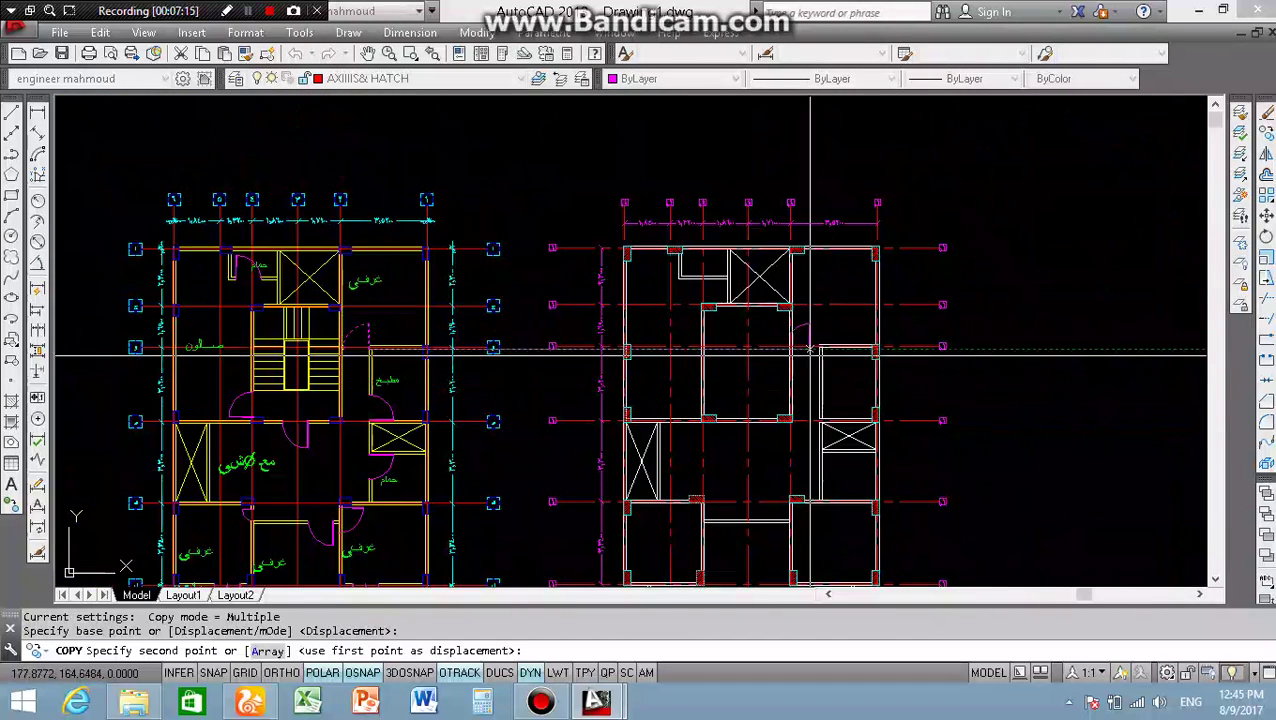
scroll(796, 332, up, 5)
scroll(830, 385, up, 3)
scroll(812, 399, up, 3)
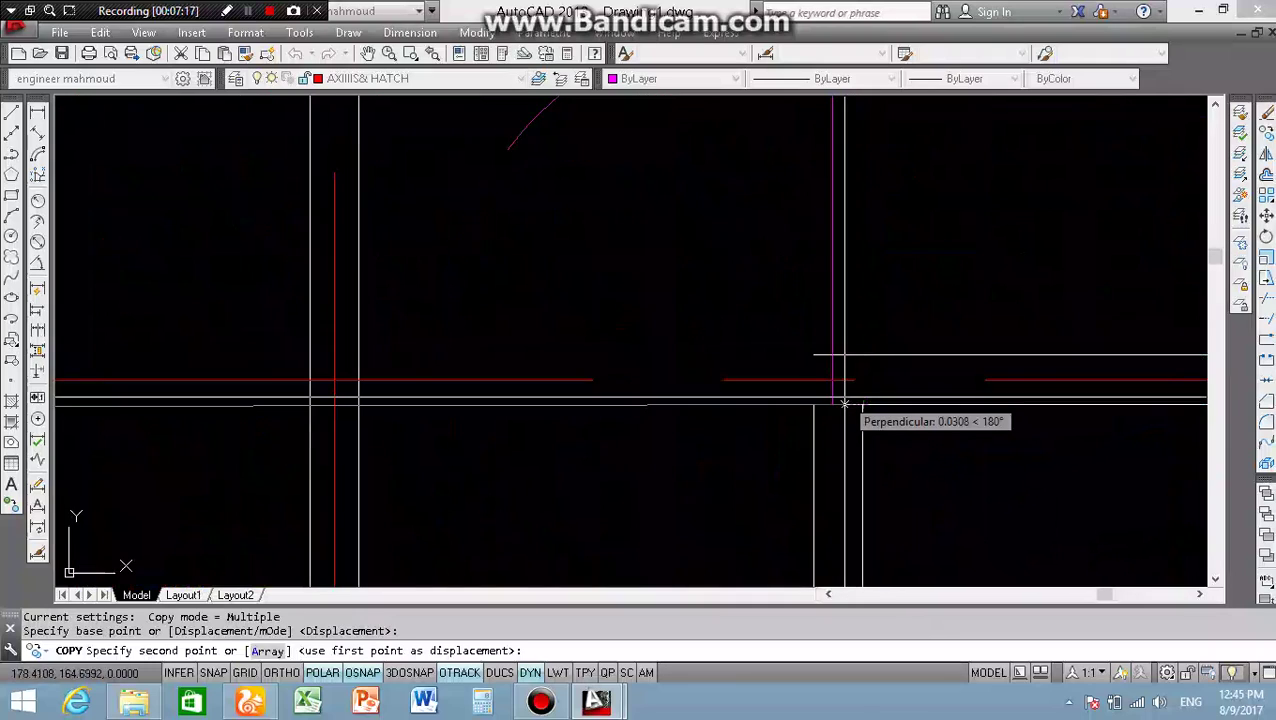
click(813, 404)
key(Escape)
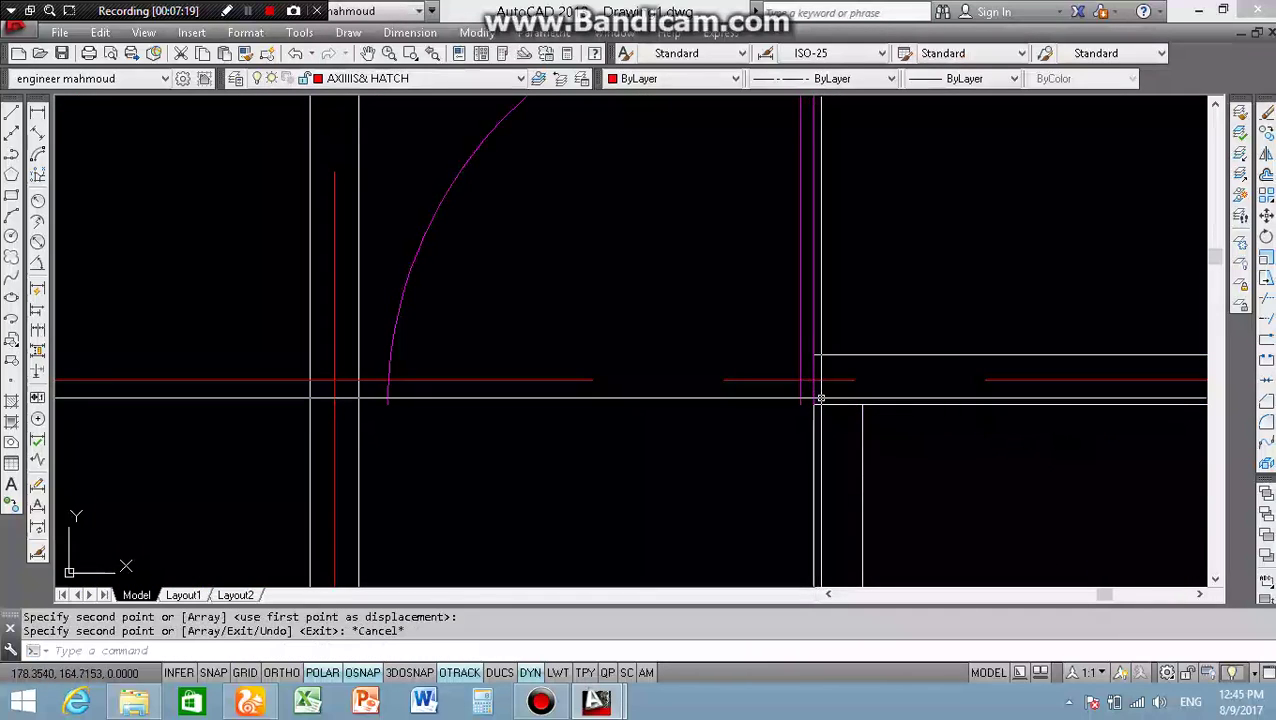
scroll(831, 408, up, 3)
scroll(810, 255, down, 2)
scroll(789, 222, down, 3)
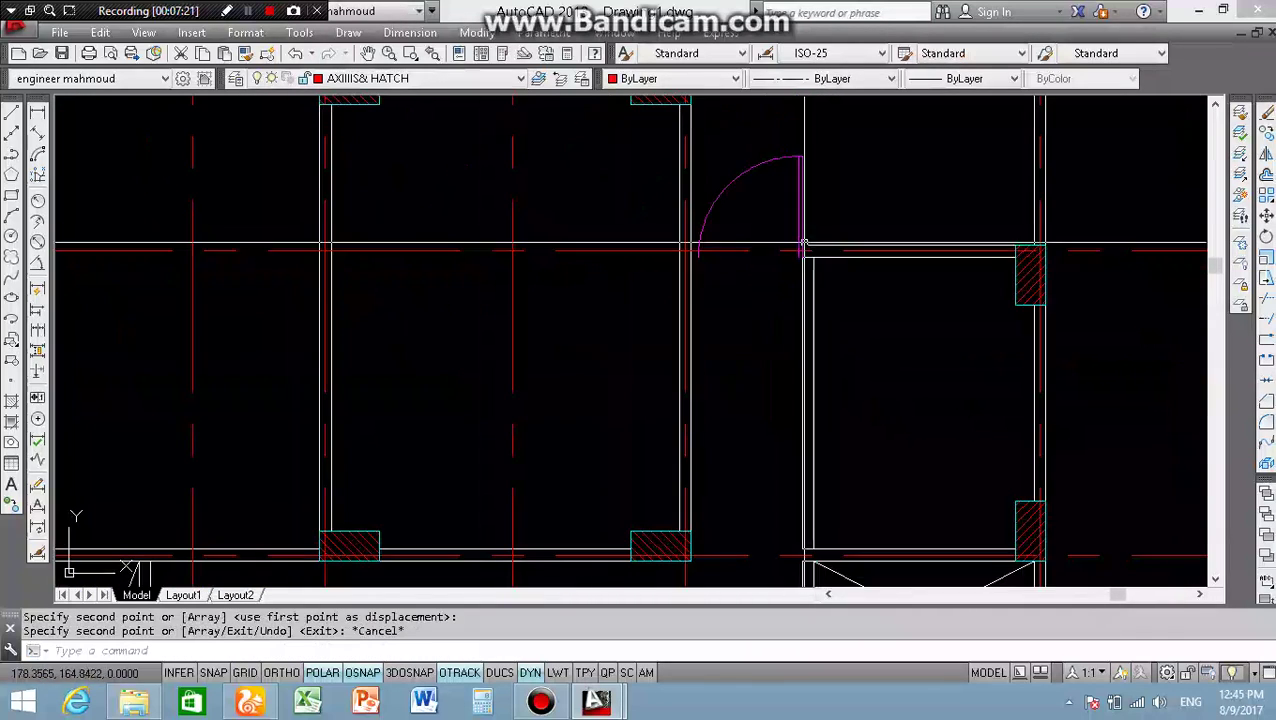
scroll(785, 270, down, 3)
scroll(360, 258, up, 5)
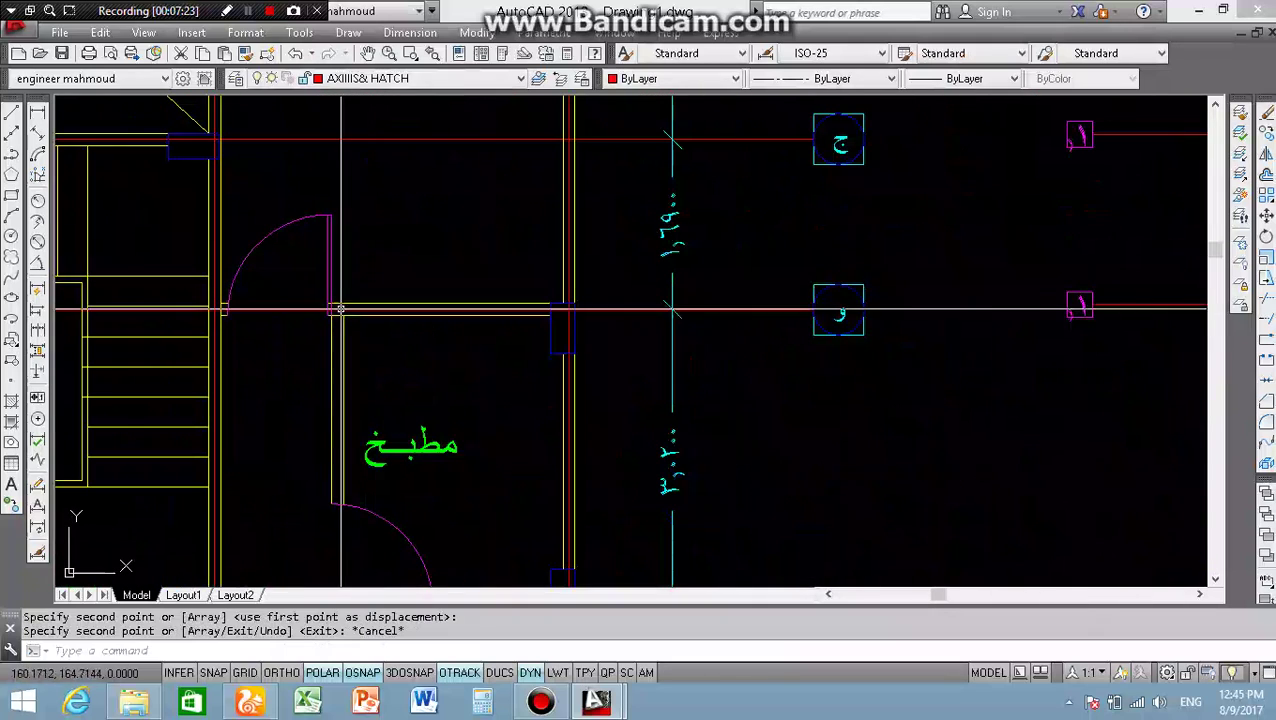
scroll(368, 285, down, 3)
scroll(807, 428, up, 5)
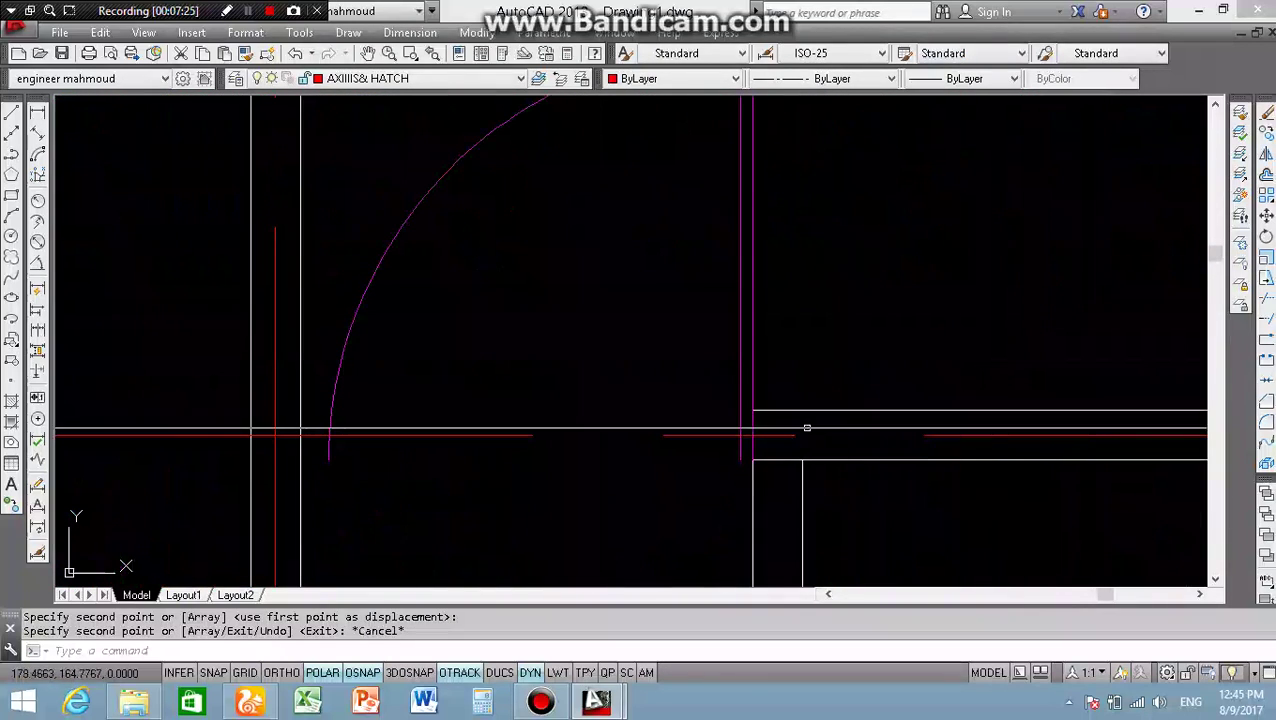
text(TR)
- Cancel a started trim and select the copied door's arc and leaf
key(Return)
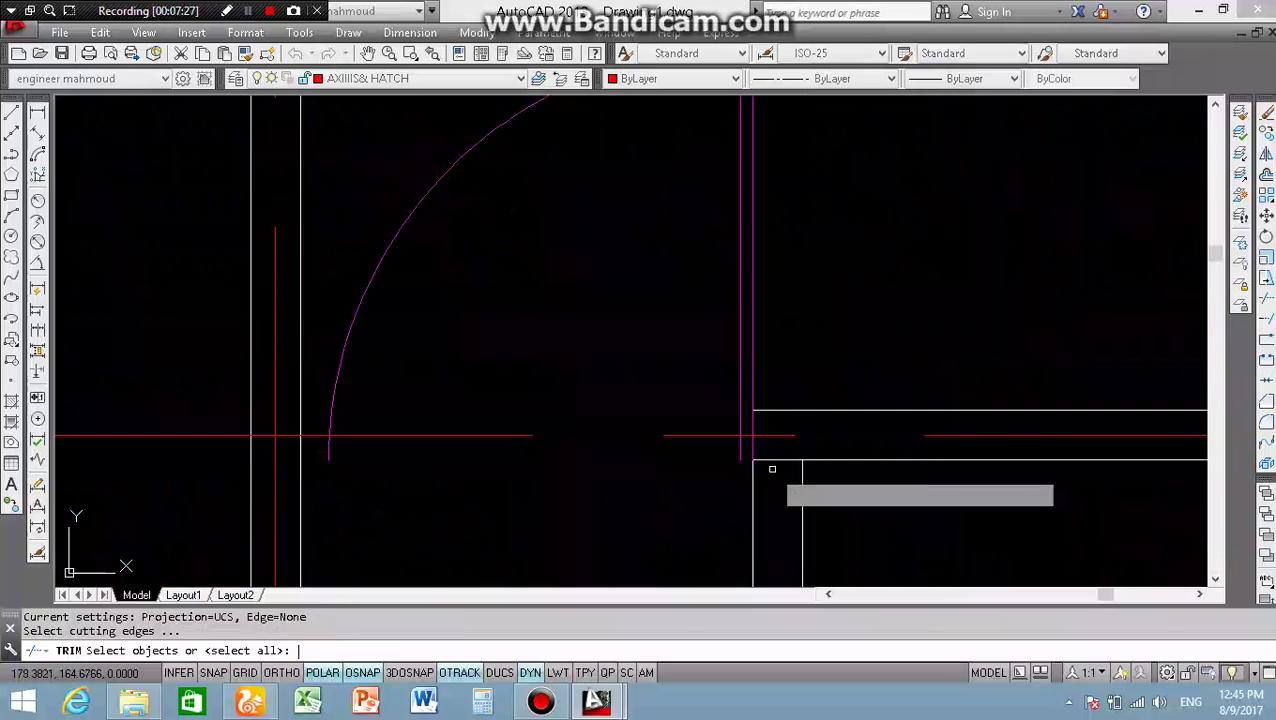
key(Return)
scroll(773, 465, down, 8)
scroll(776, 458, down, 4)
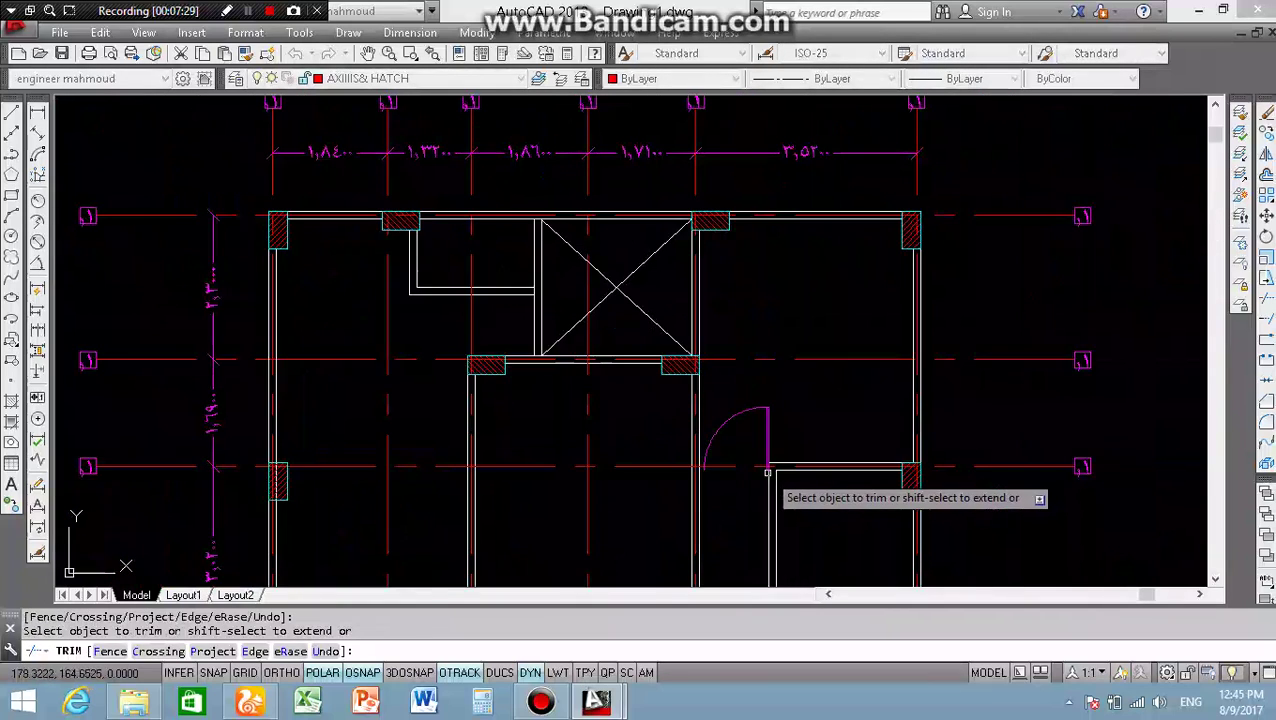
scroll(772, 462, up, 2)
scroll(766, 455, up, 3)
key(Escape)
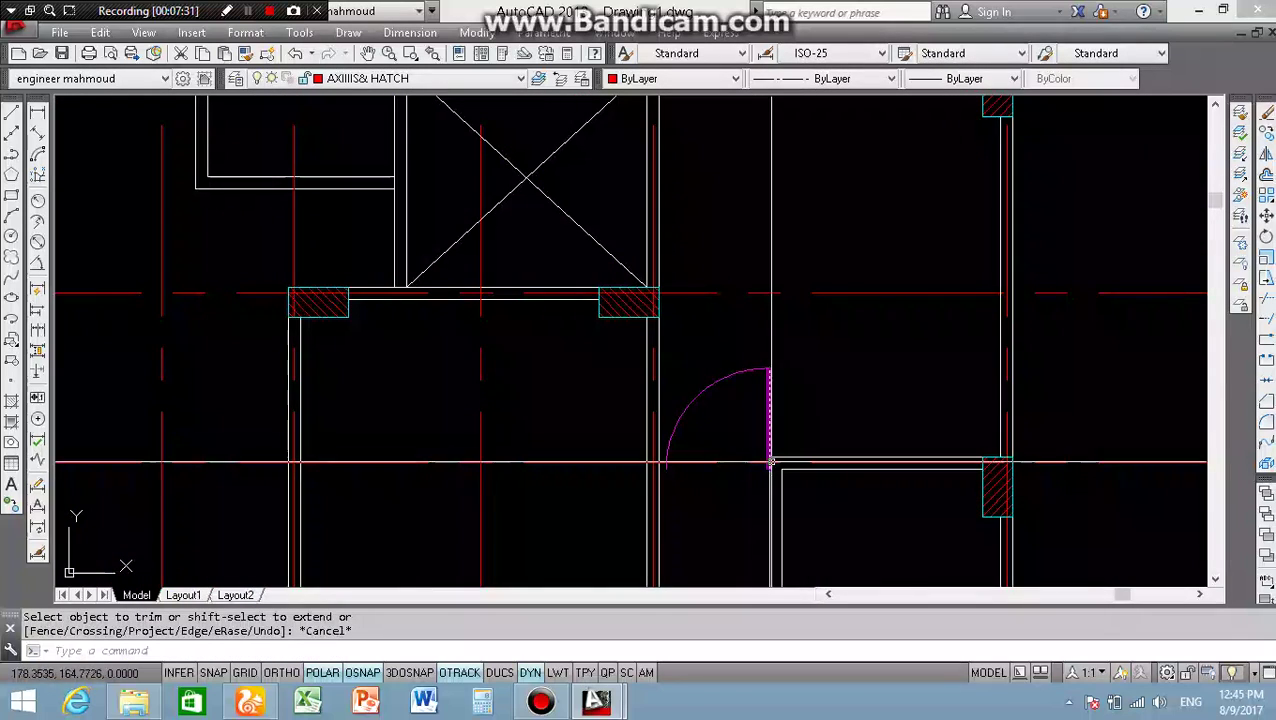
scroll(778, 432, up, 4)
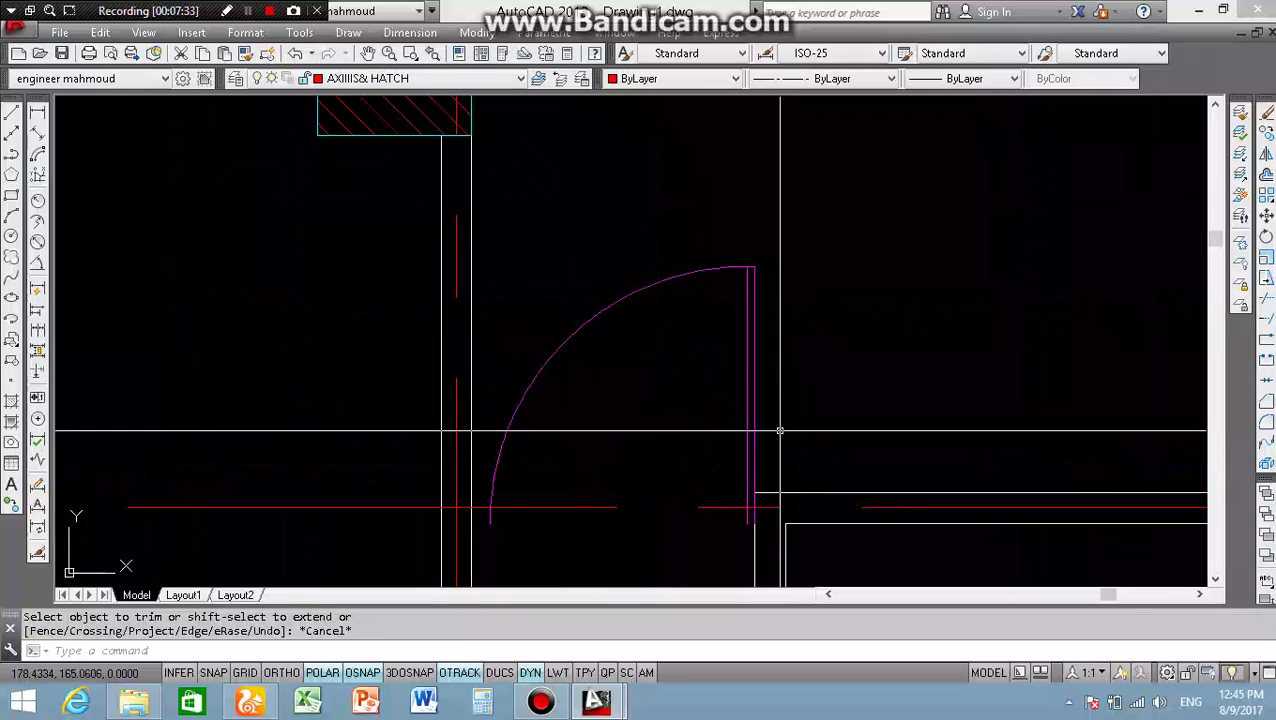
click(655, 370)
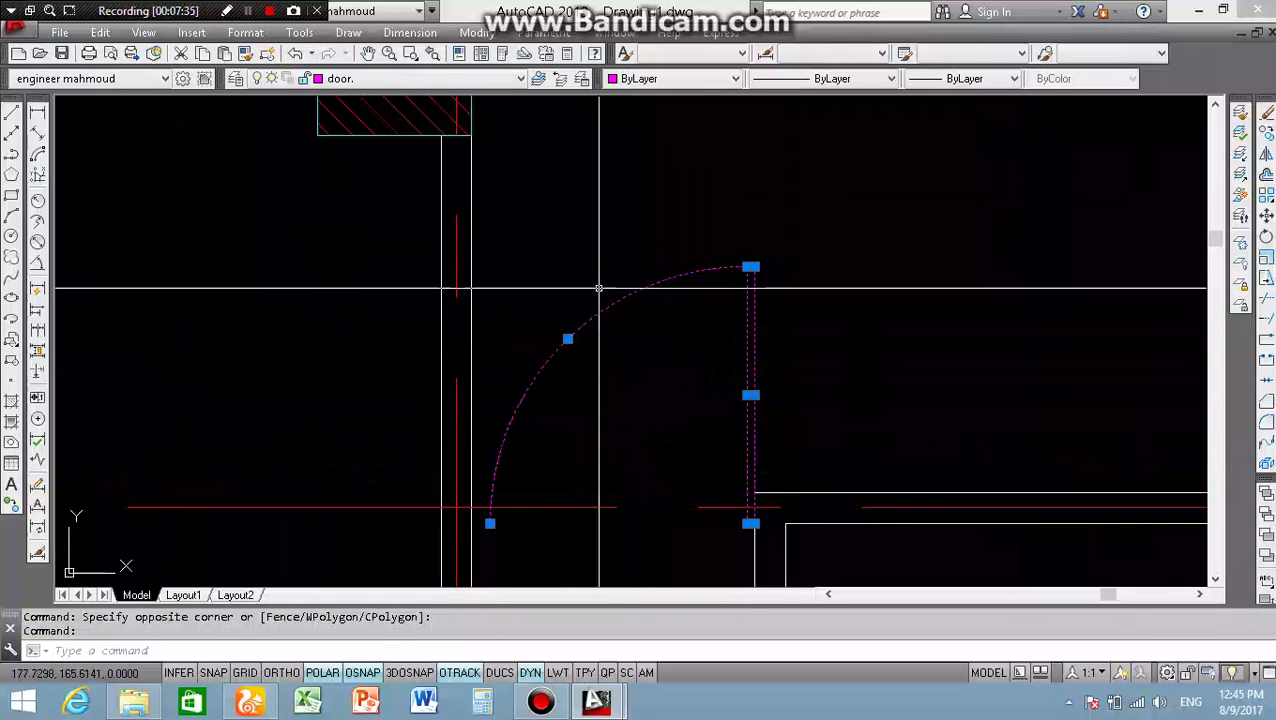
- Define a block from the door arc and leaf using B
text(b)
key(Return)
text(GJIOFDJGLKDF)
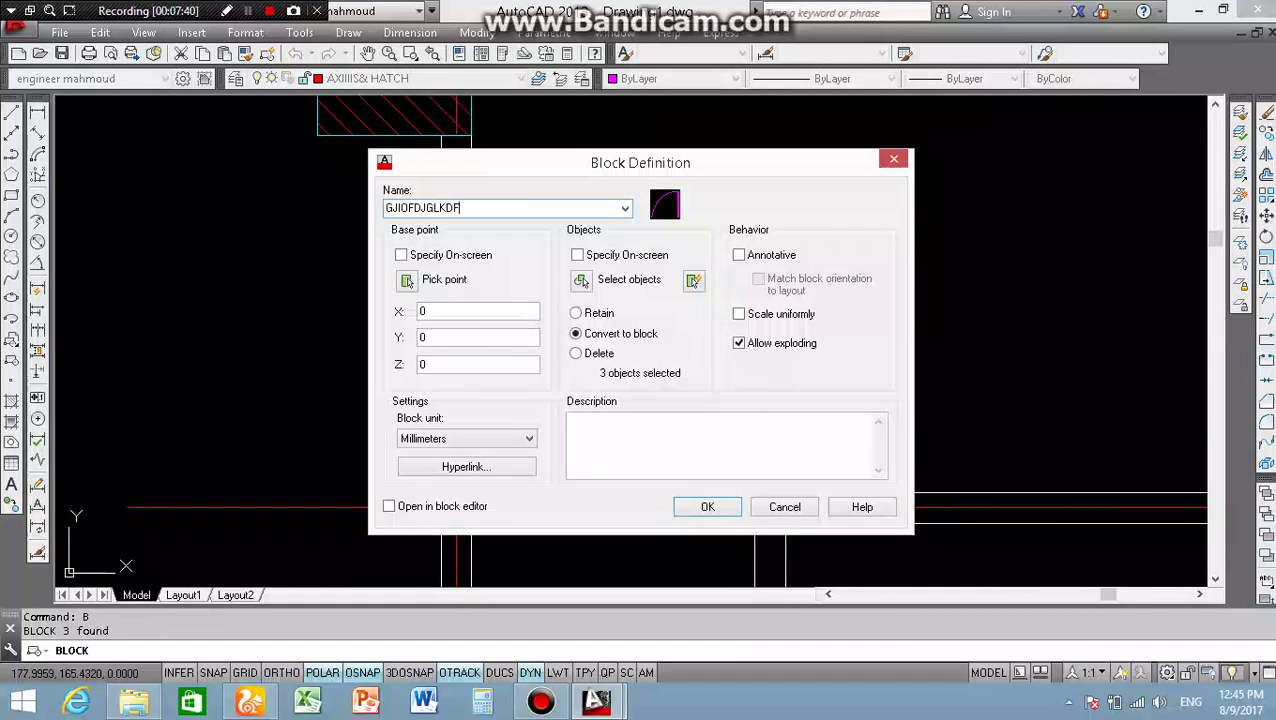
click(581, 280)
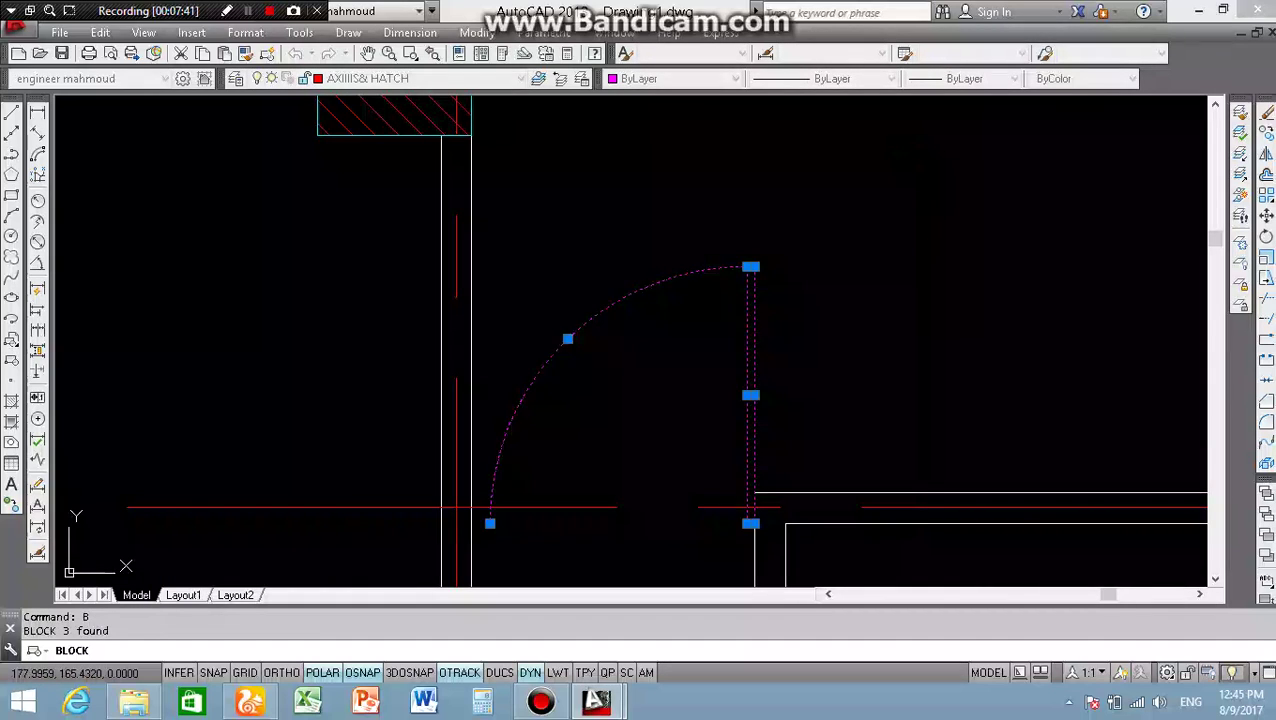
click(706, 385)
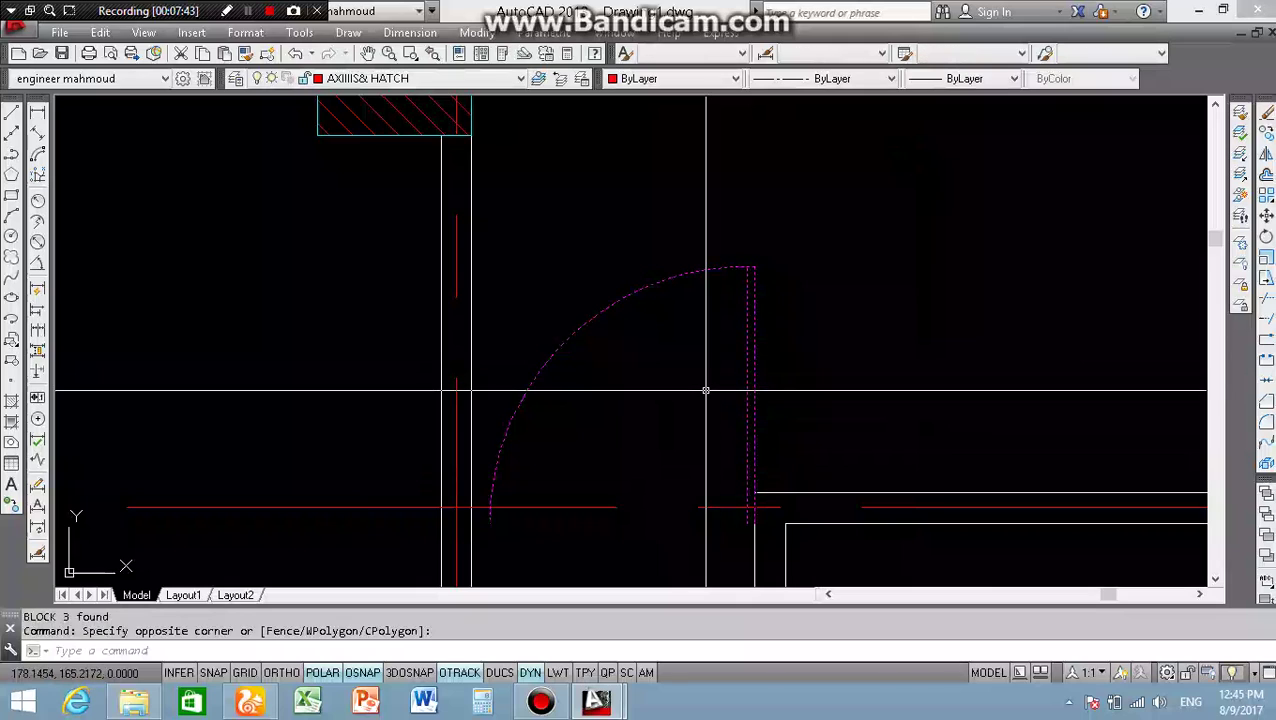
text(M)
- Move the door block slightly right, then undo the move and zoom out
key(Return)
scroll(768, 575, up, 3)
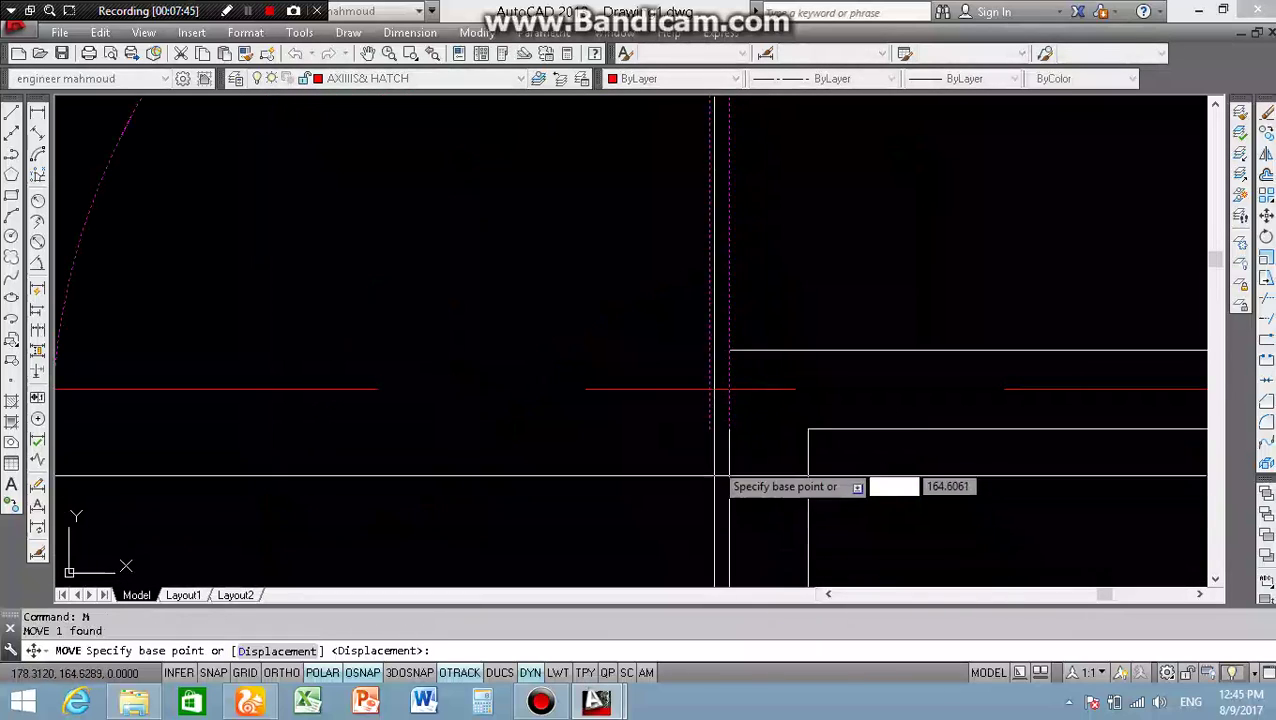
click(729, 430)
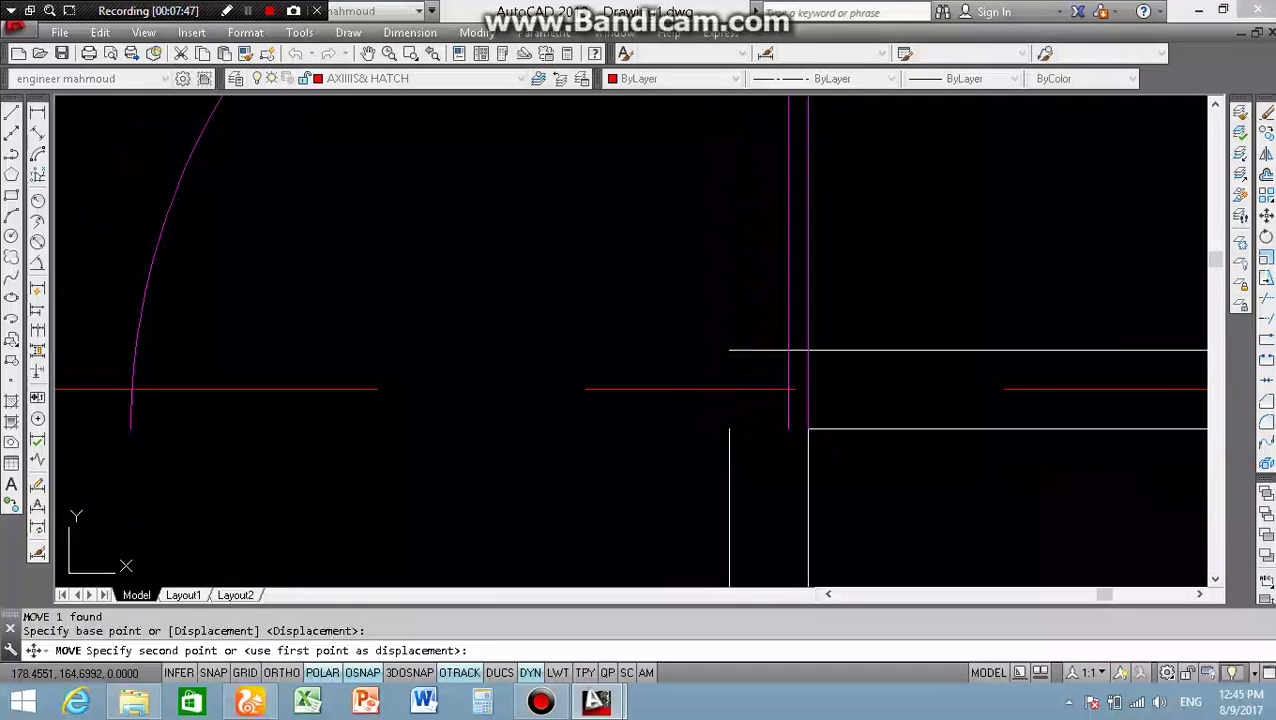
click(808, 430)
key(Escape)
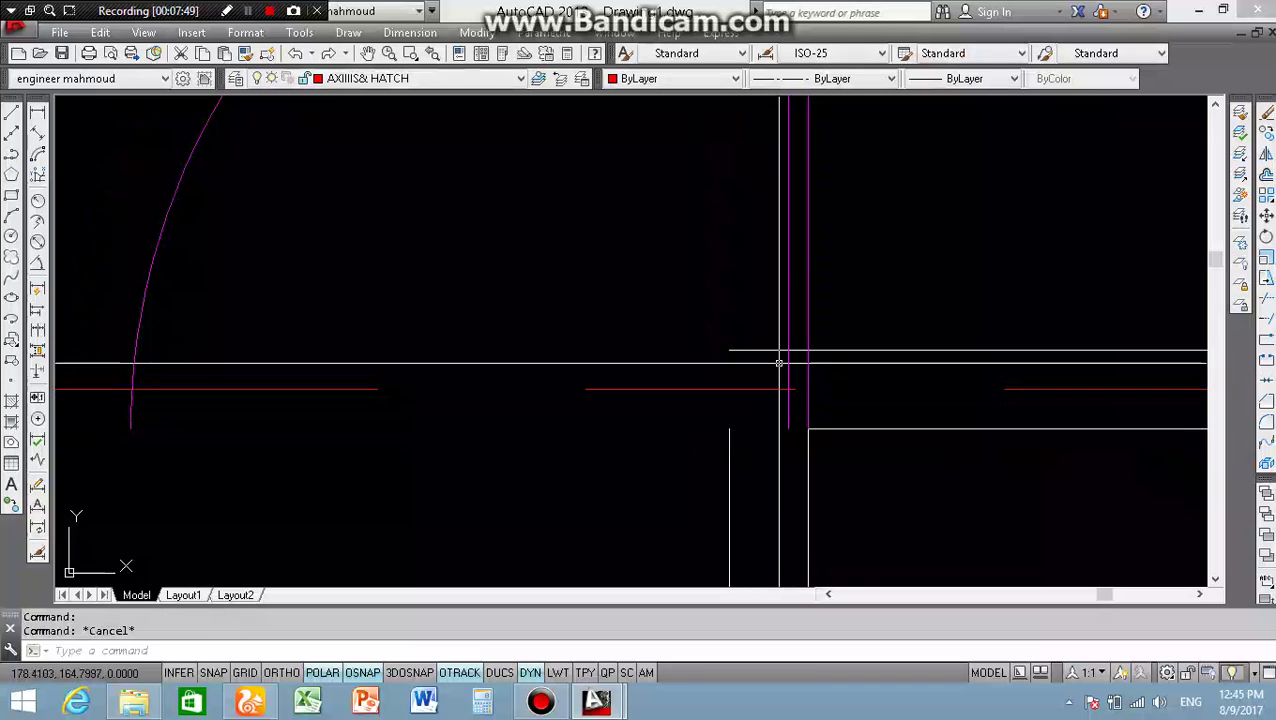
key(ctrl+z)
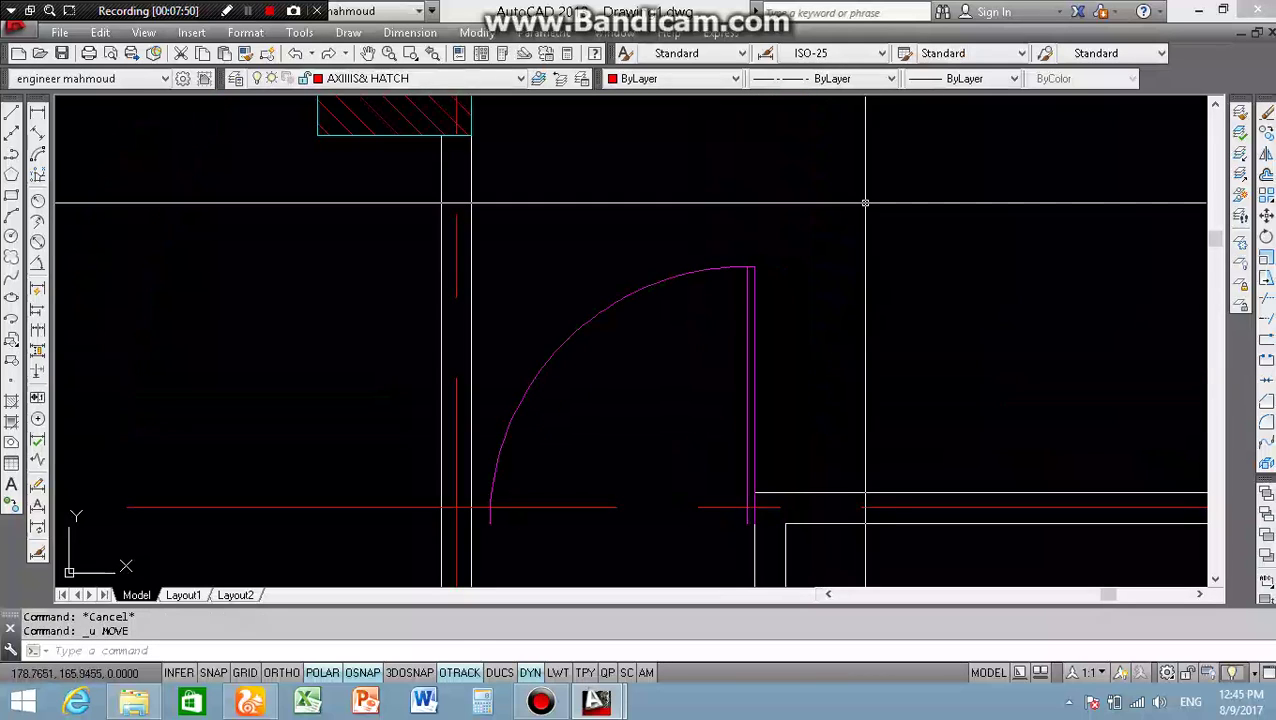
scroll(805, 332, down, 5)
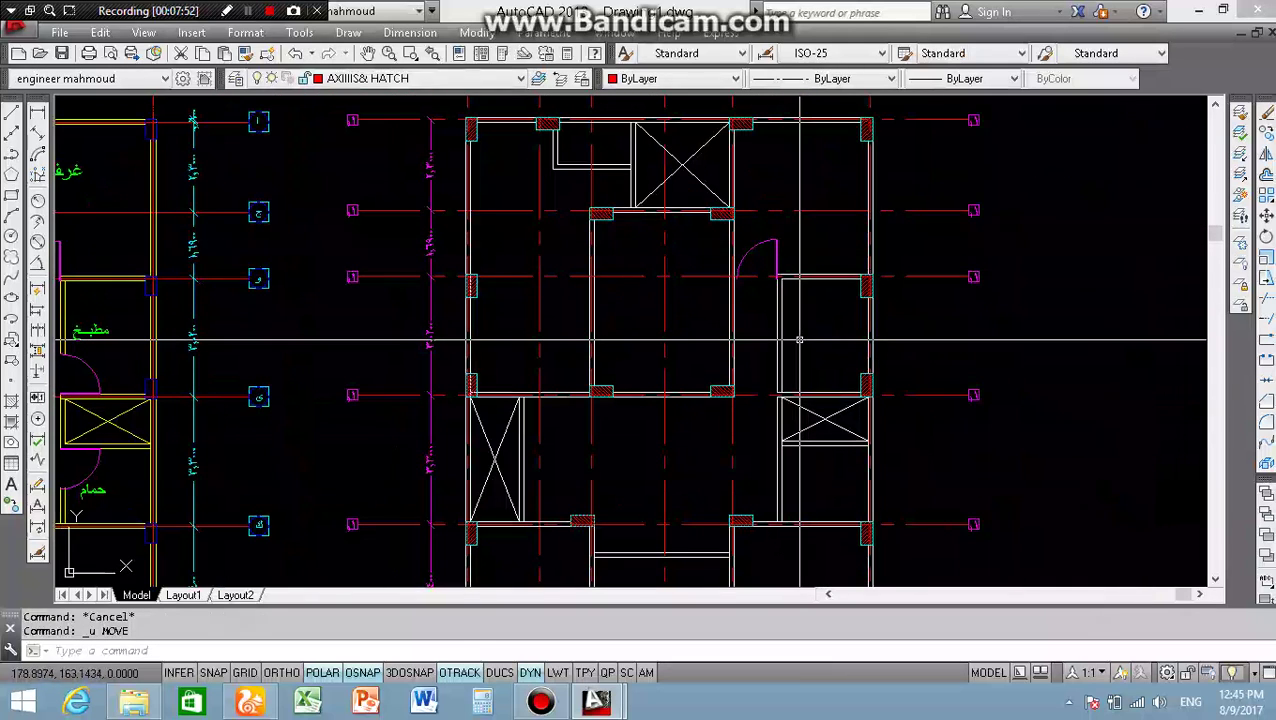
scroll(799, 340, down, 3)
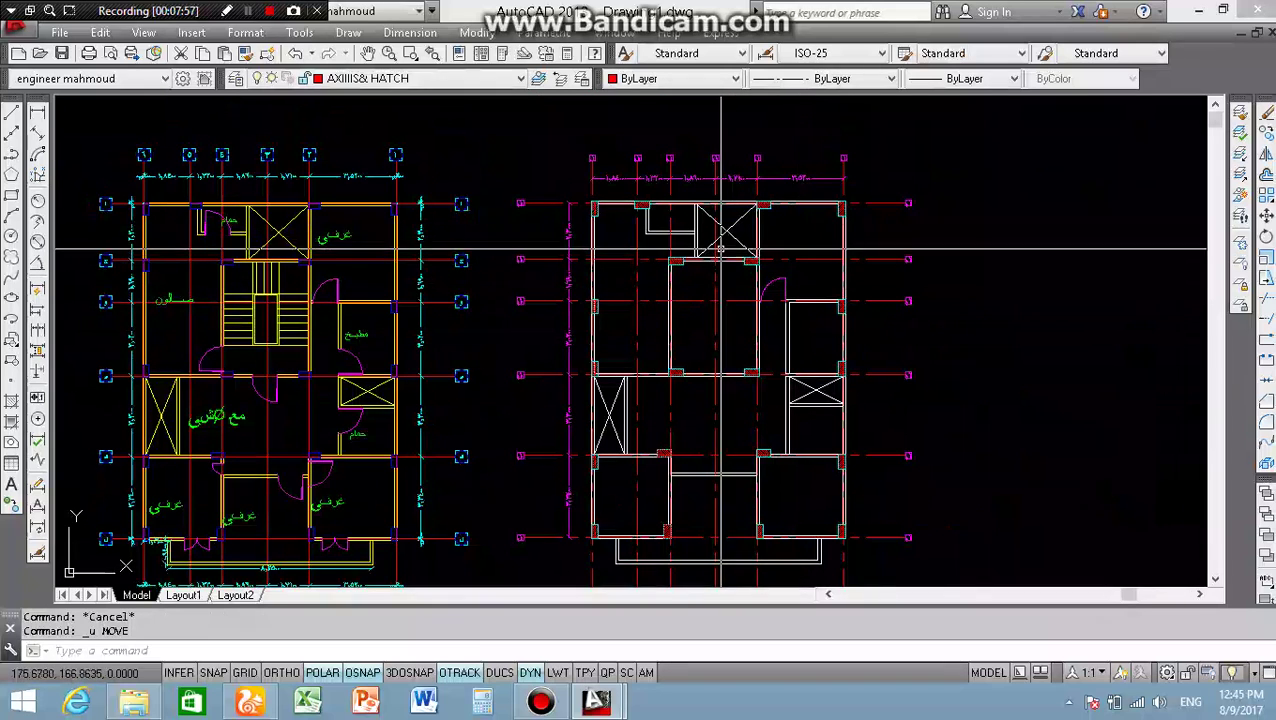
- Copy the door from the structural plan twice, placing one copy to the right of the plan
scroll(770, 292, up, 5)
click(834, 206)
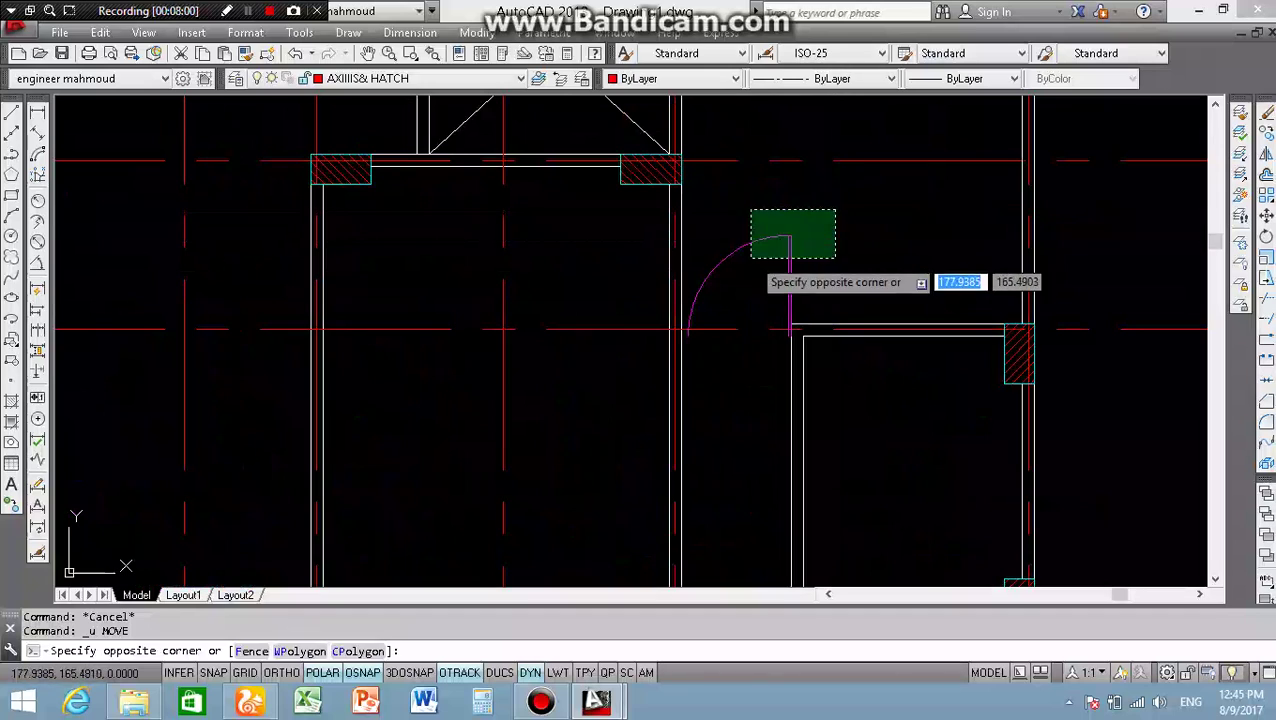
text(CO)
key(Return)
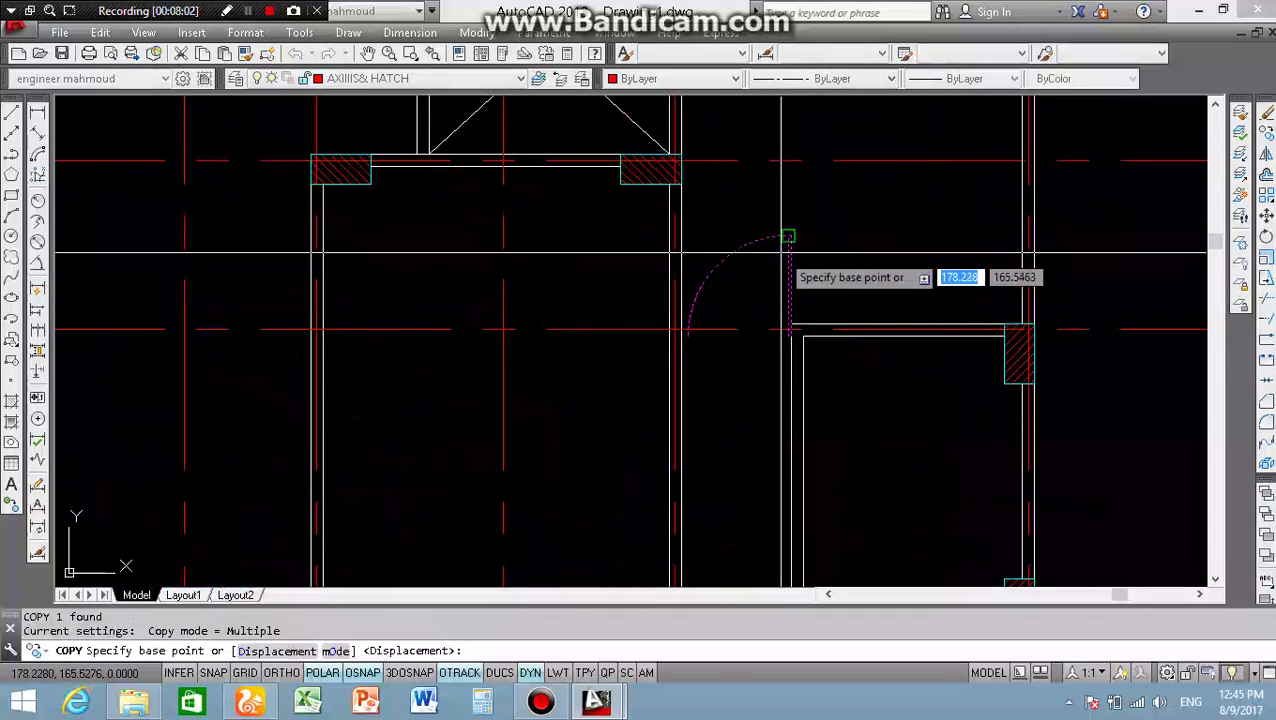
click(790, 237)
scroll(718, 247, down, 5)
click(718, 247)
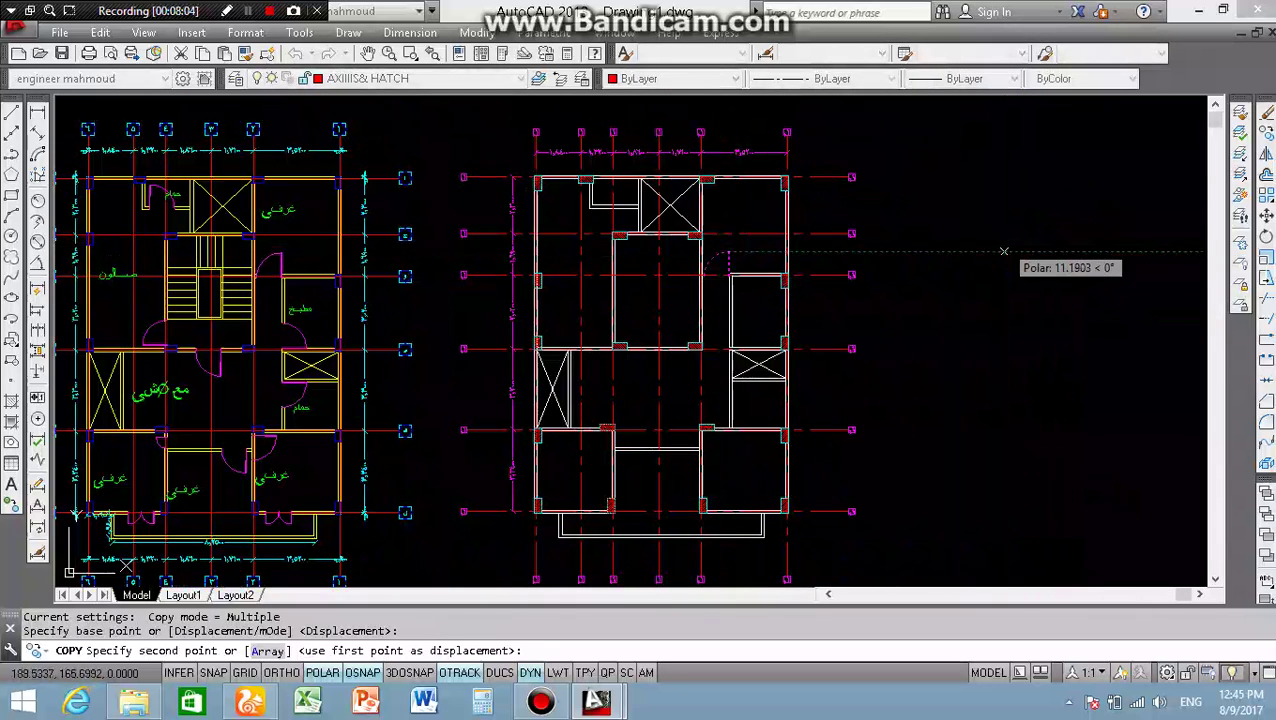
click(1000, 250)
key(Escape)
- Mirror the copied door across a vertical line, keeping the original
click(1017, 230)
scroll(1005, 250, up, 4)
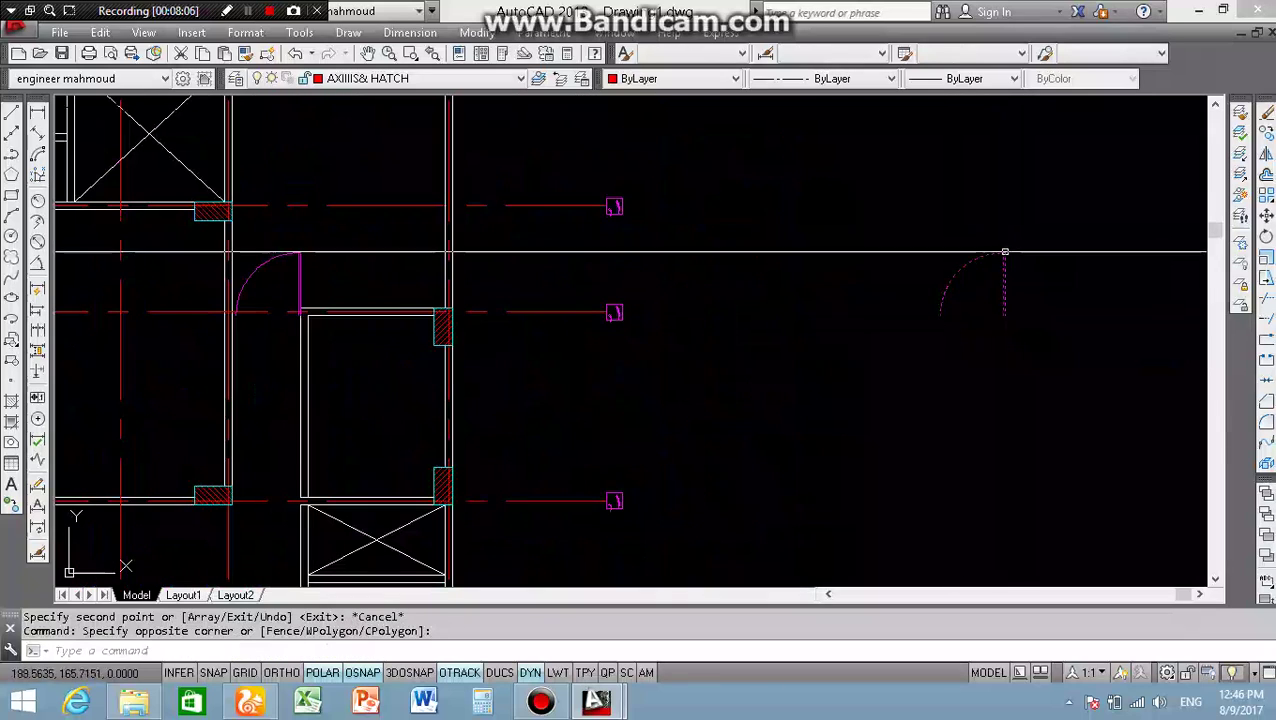
click(930, 330)
text(mi)
key(Return)
click(840, 305)
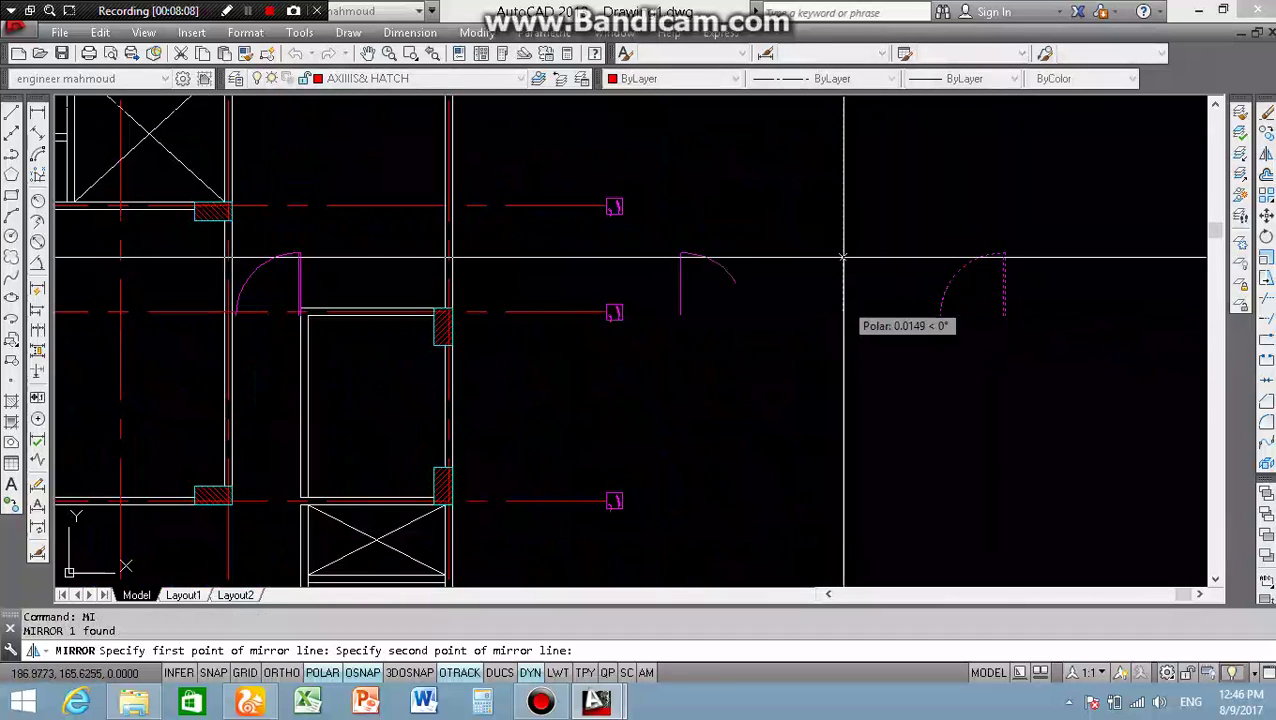
click(838, 213)
key(Return)
- Copy the mirrored door into the upper-left wall opening of the structural plan
click(755, 256)
click(677, 291)
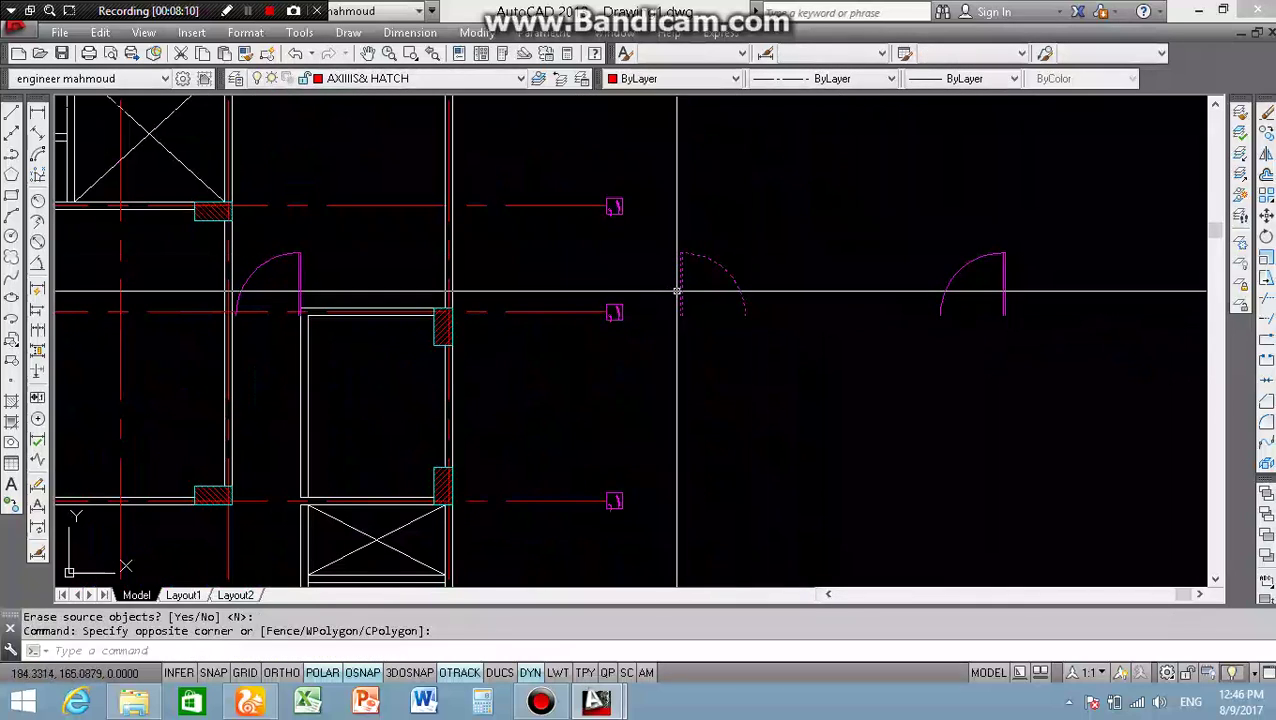
text(o)
key(Return)
scroll(695, 300, down, 5)
scroll(695, 400, up, 10)
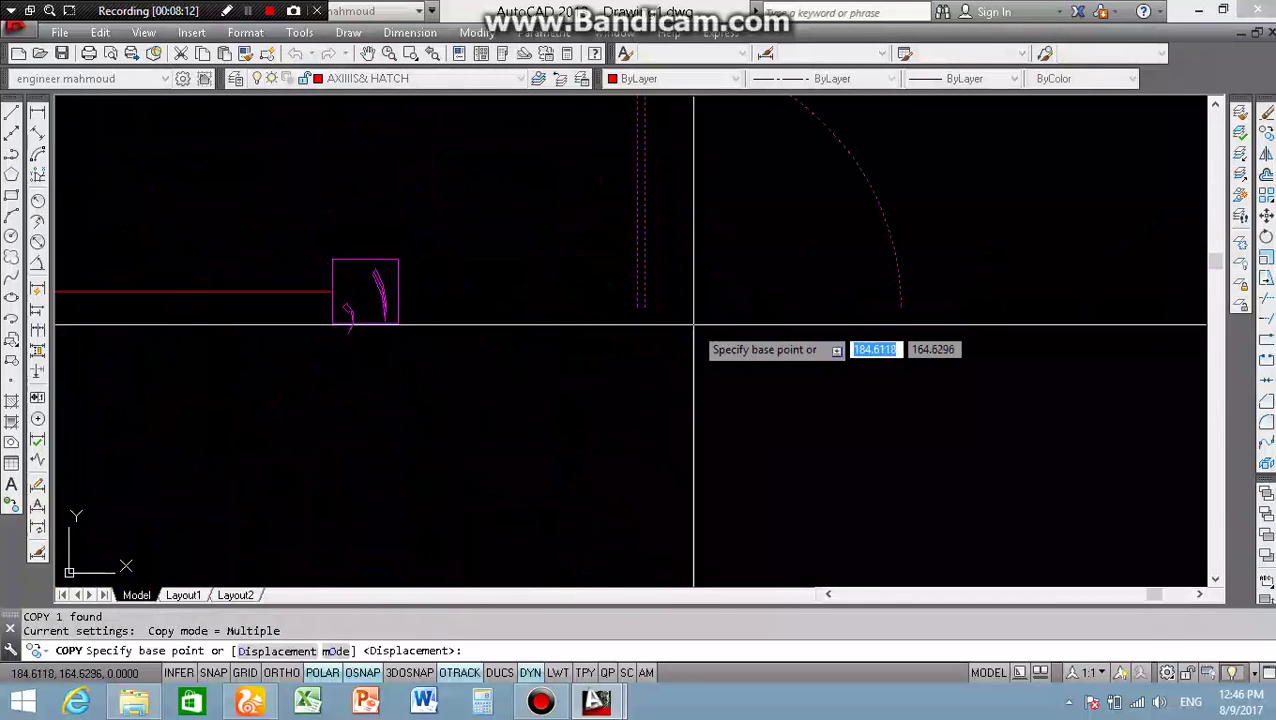
click(637, 305)
scroll(680, 335, down, 5)
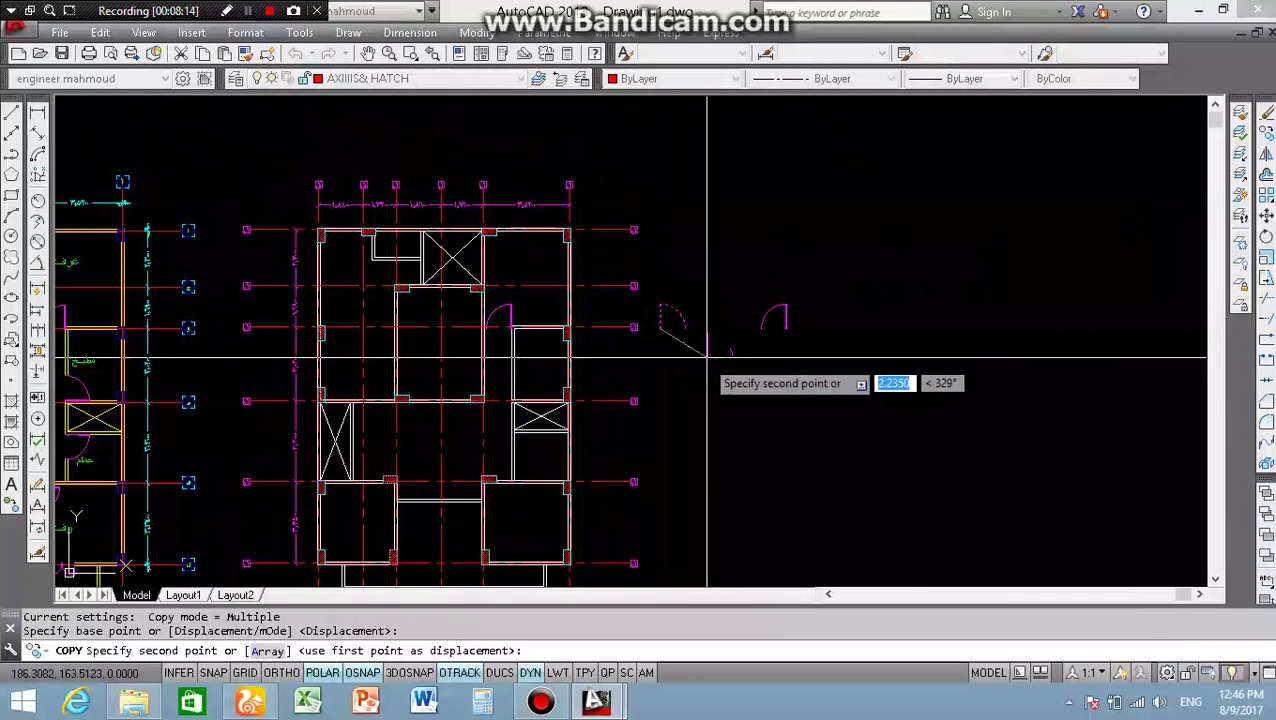
scroll(600, 360, down, 3)
scroll(215, 345, up, 6)
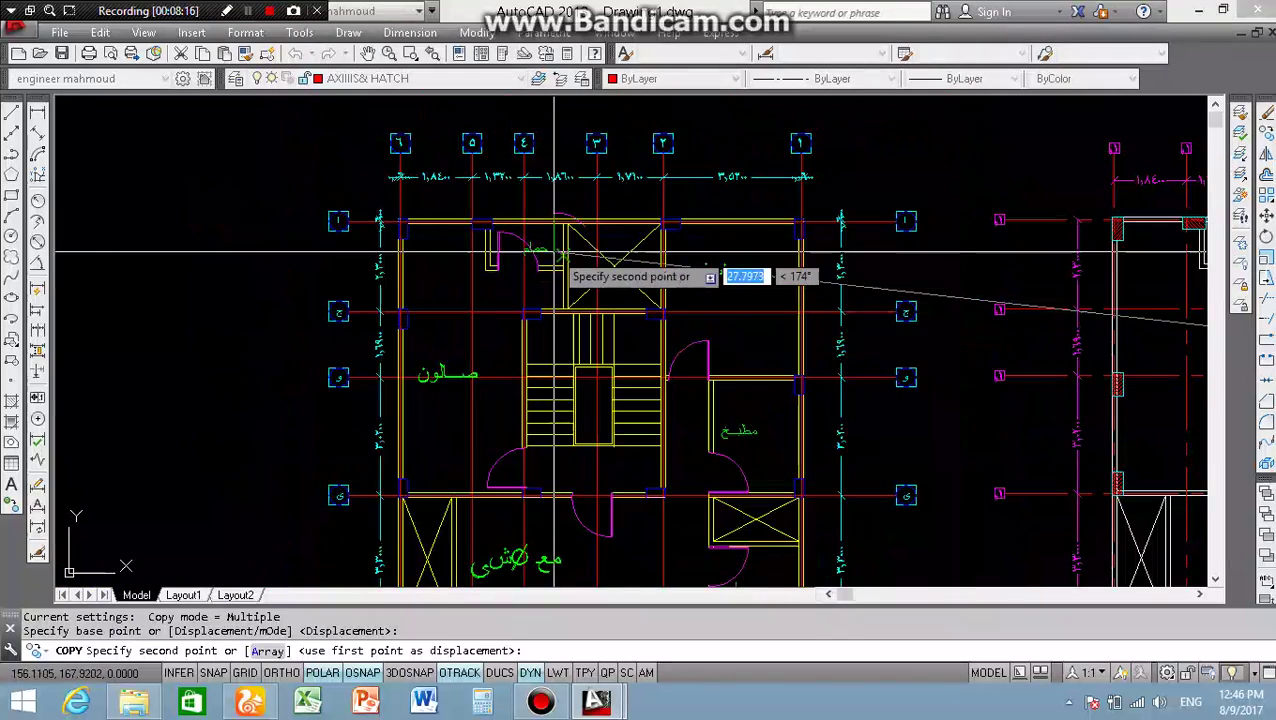
scroll(828, 290, down, 3)
scroll(840, 290, up, 5)
scroll(960, 365, up, 3)
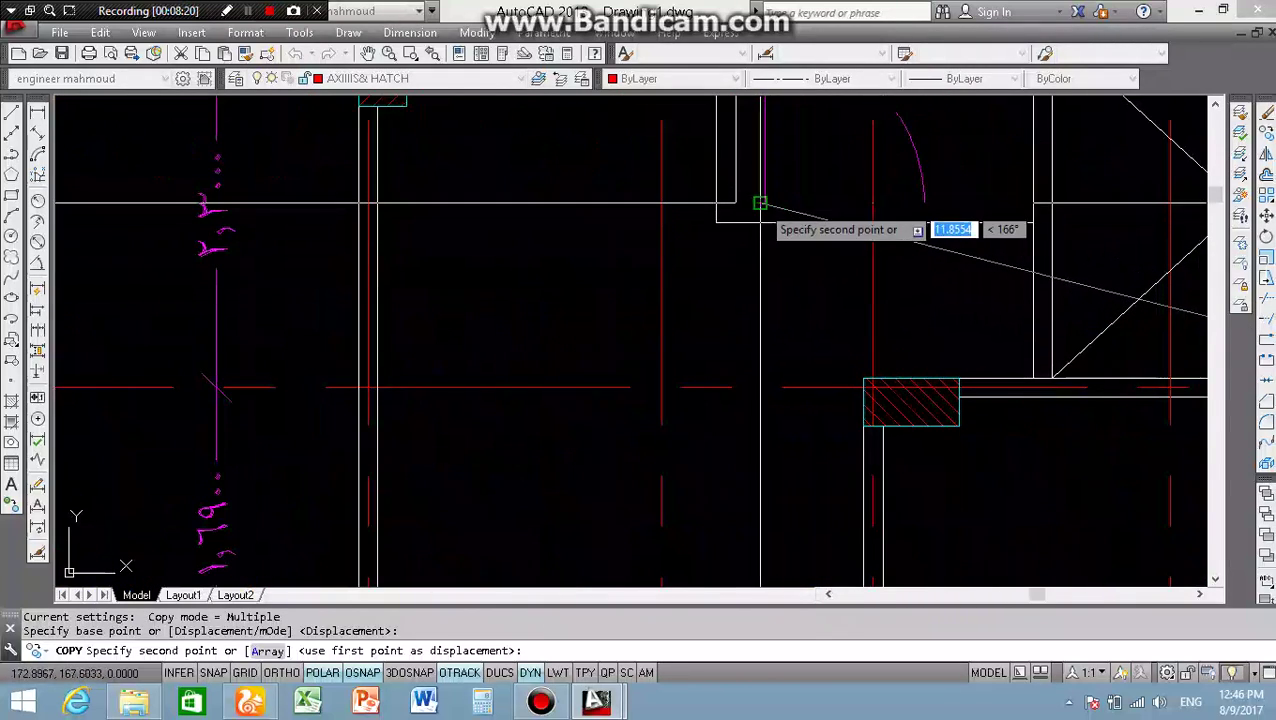
click(760, 220)
key(Escape)
- Trim the wall lines crossing the upper-left door opening
scroll(793, 210, up, 2)
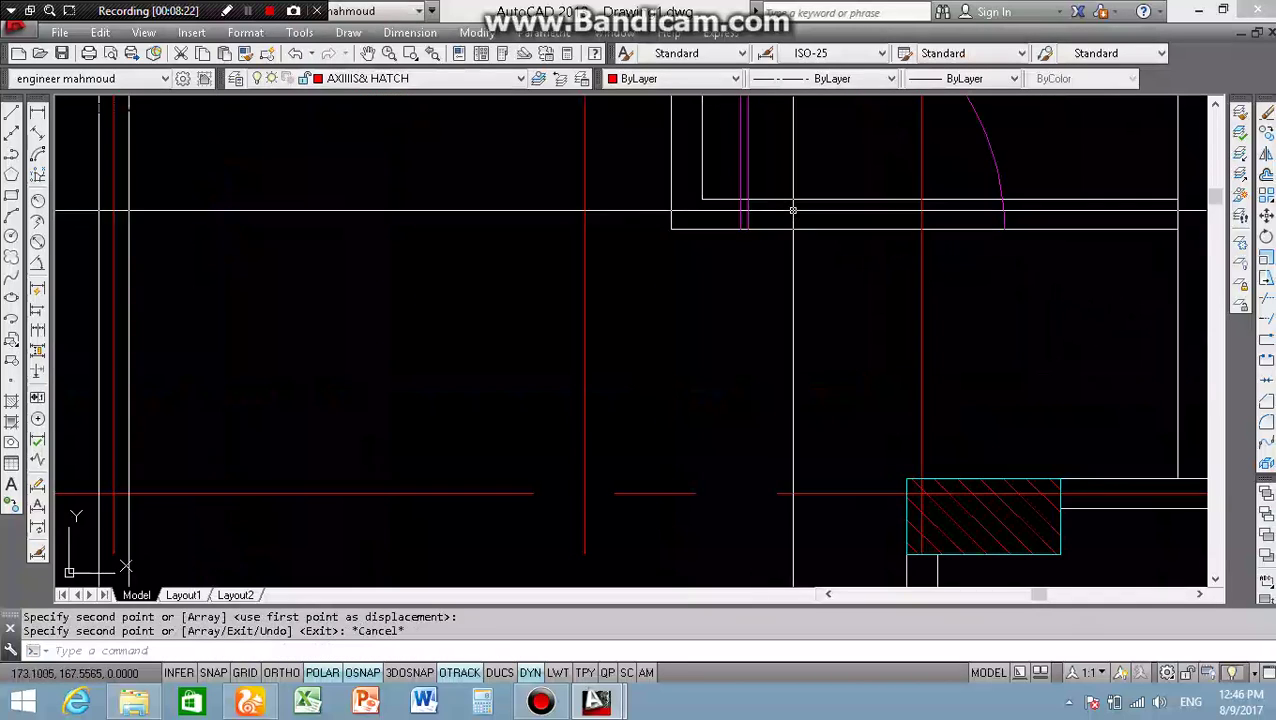
scroll(790, 211, up, 2)
text(tr)
key(Return)
key(Return)
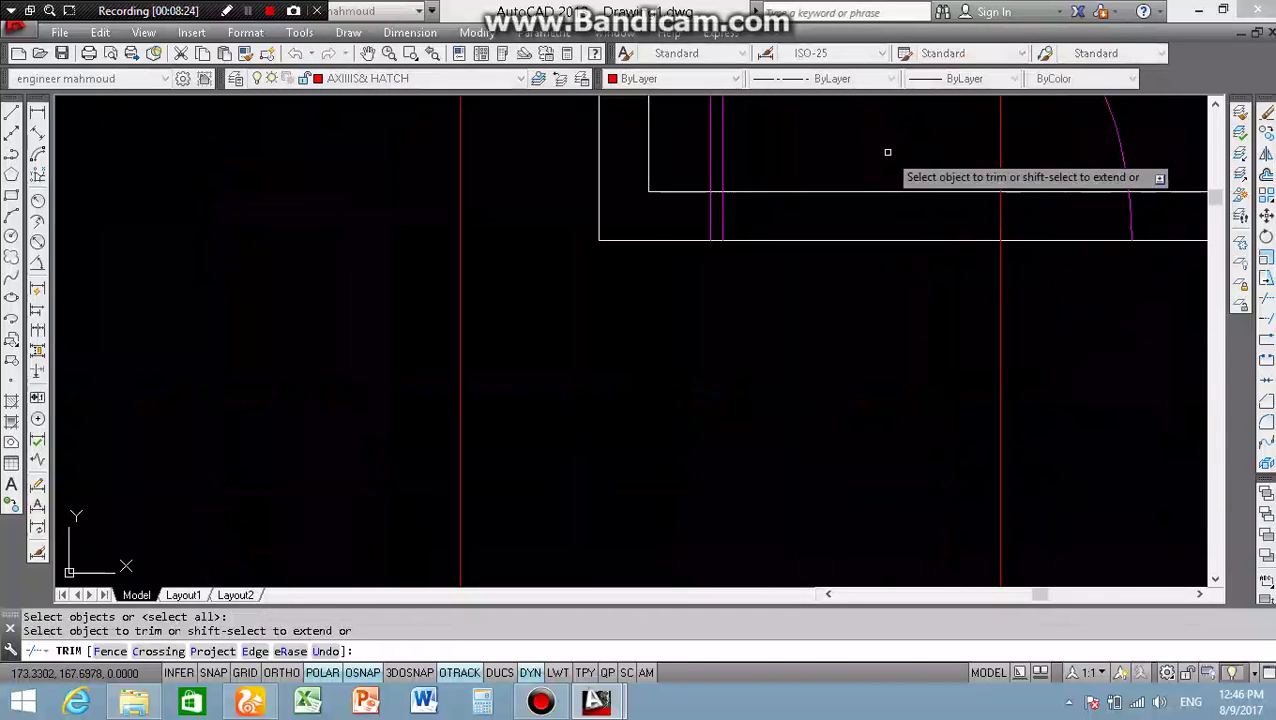
click(882, 151)
click(815, 283)
scroll(800, 278, down, 2)
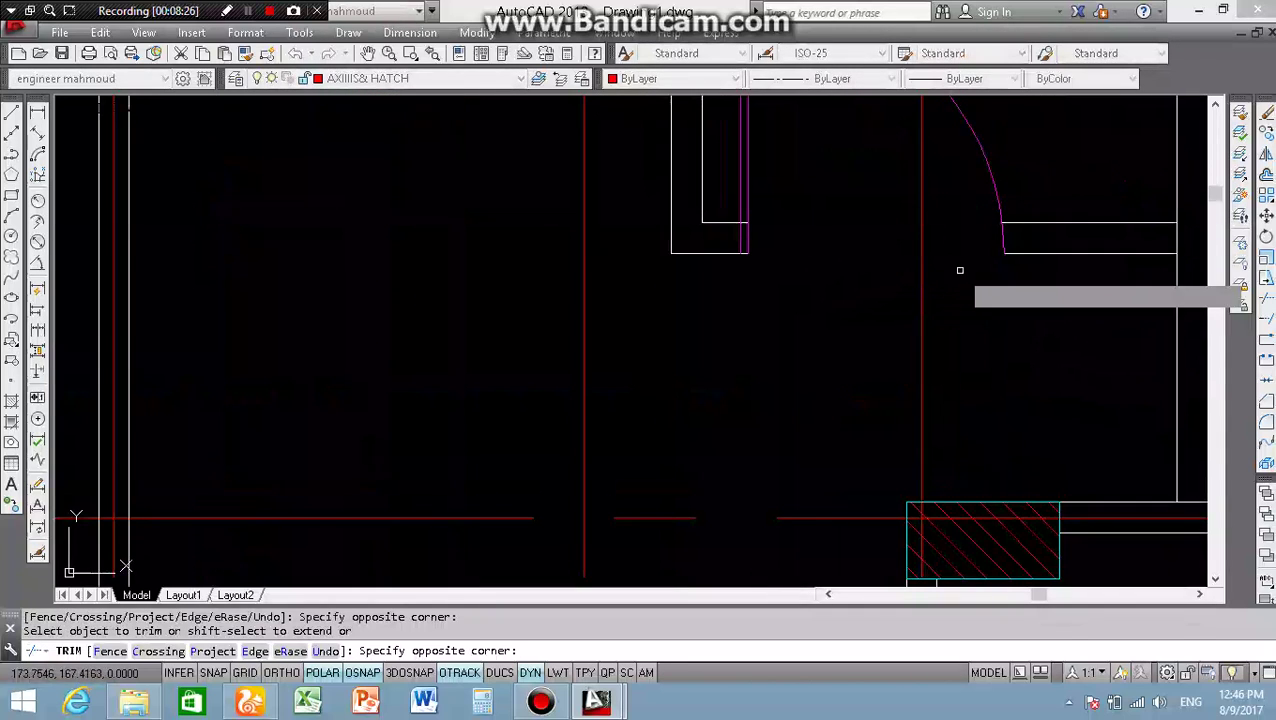
scroll(960, 270, down, 3)
key(Escape)
scroll(770, 295, down, 1)
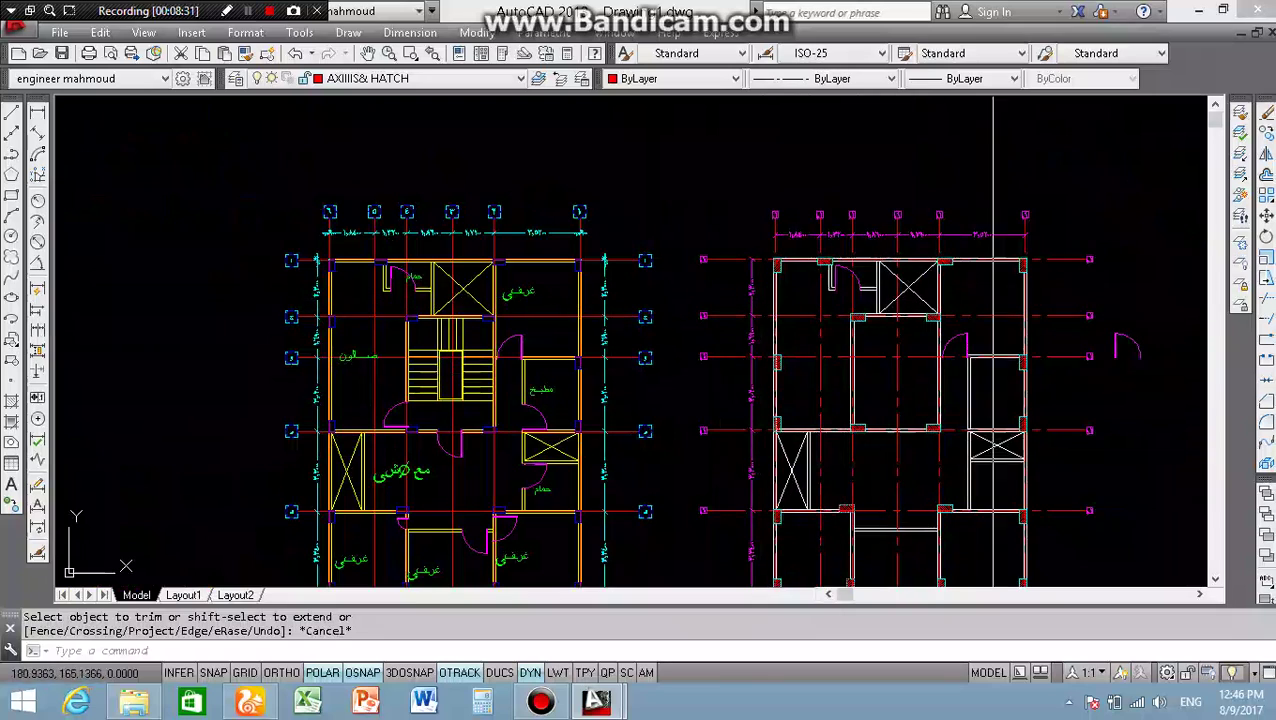
scroll(1130, 358, up, 3)
- Rotate the door swing to the right of the plan by 90°
scroll(1130, 358, up, 2)
click(1055, 325)
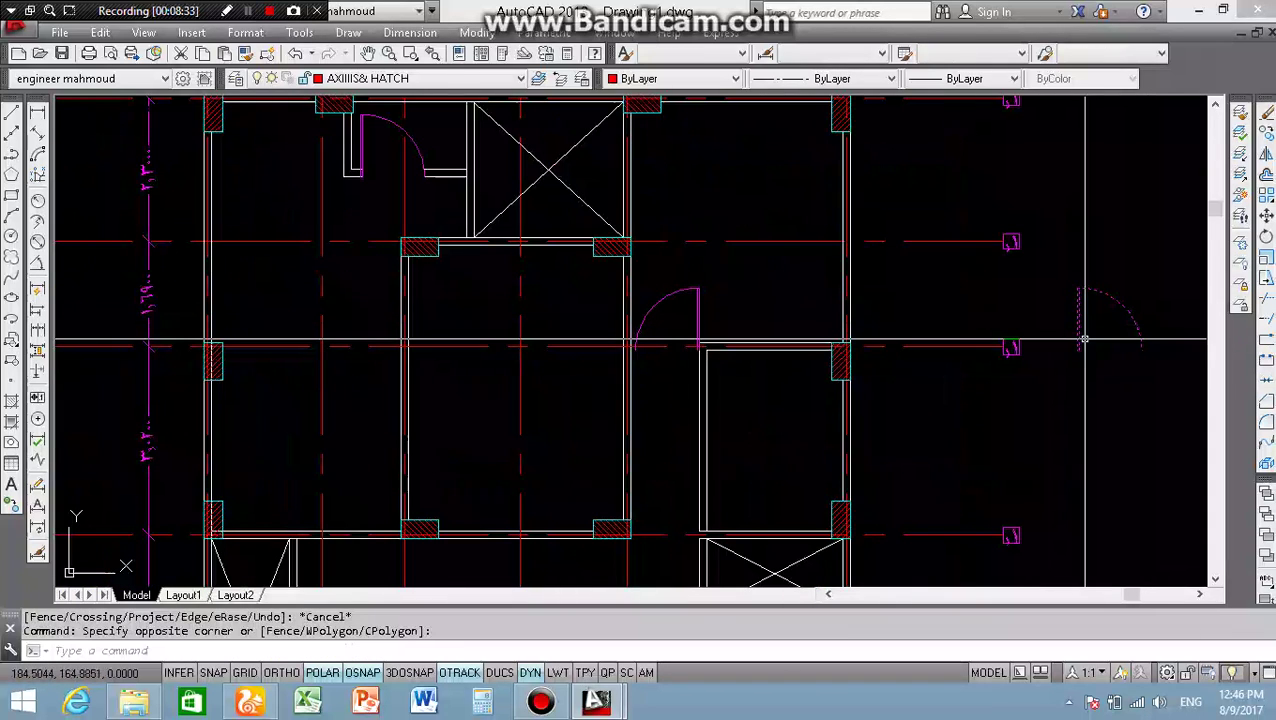
click(1084, 341)
text(ro)
key(Return)
click(1101, 381)
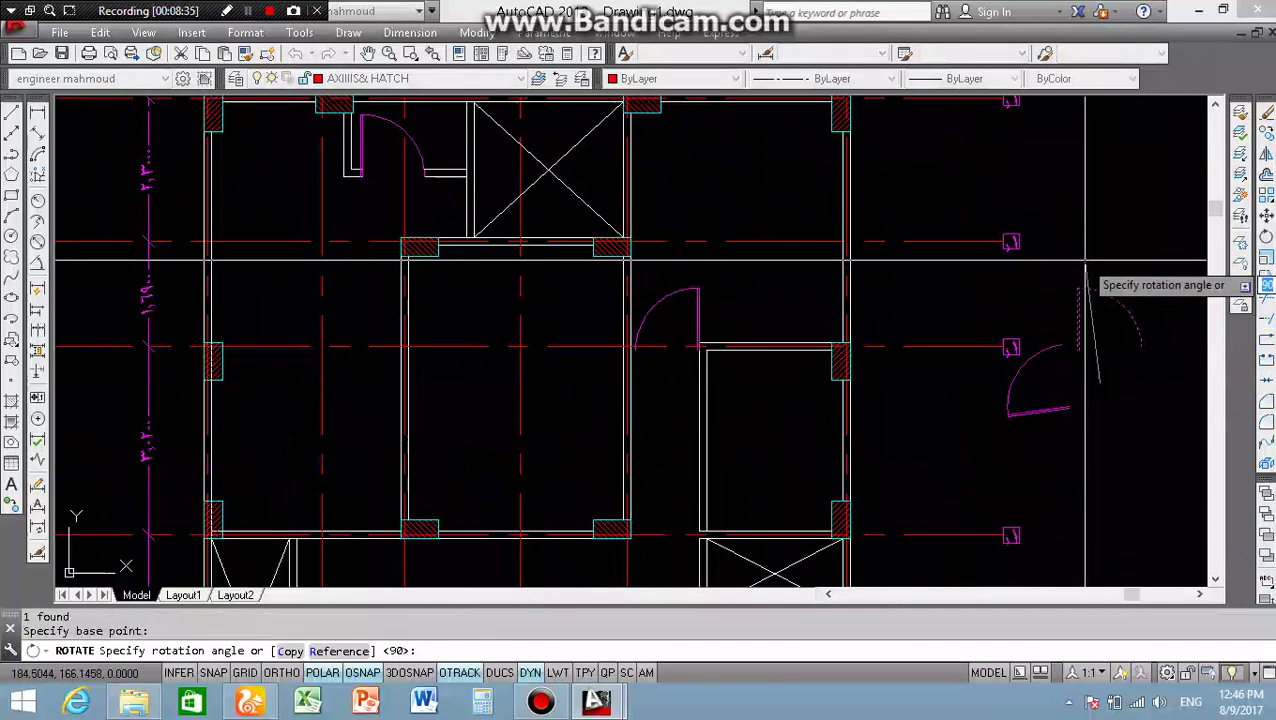
click(1104, 234)
- Copy the rotated door into the wall opening next to the hatched column
click(1067, 400)
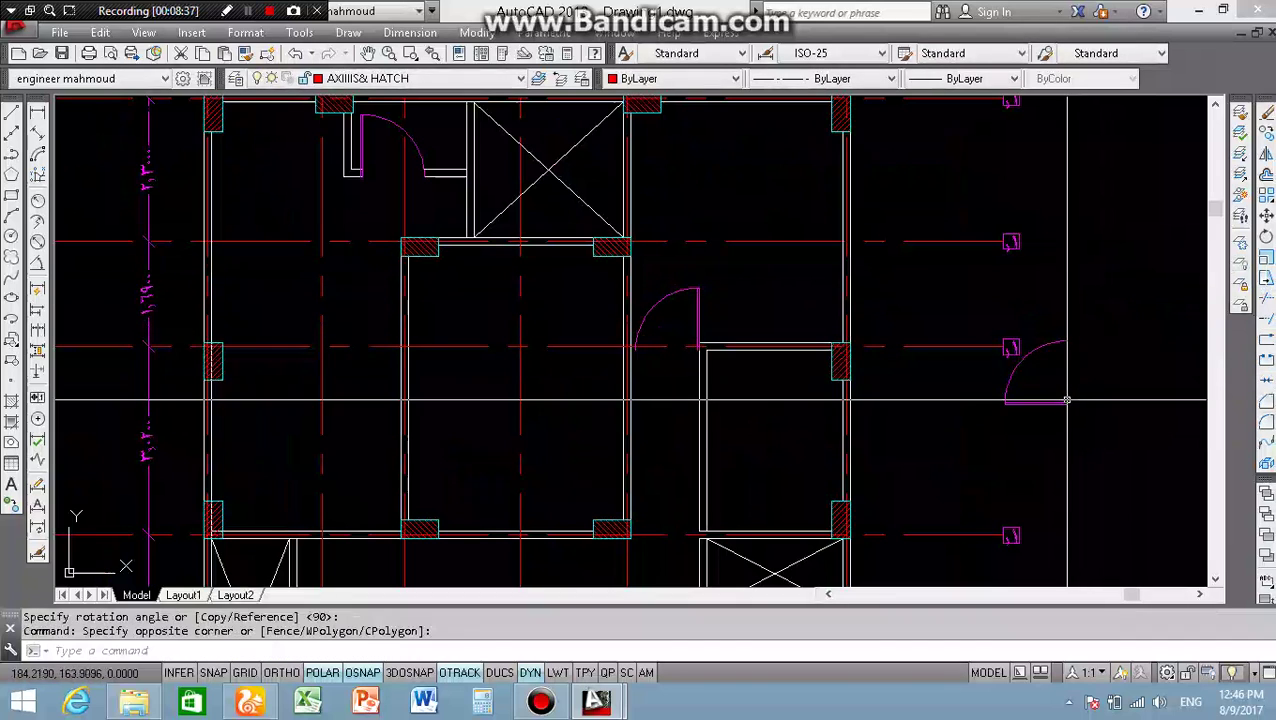
text(Co)
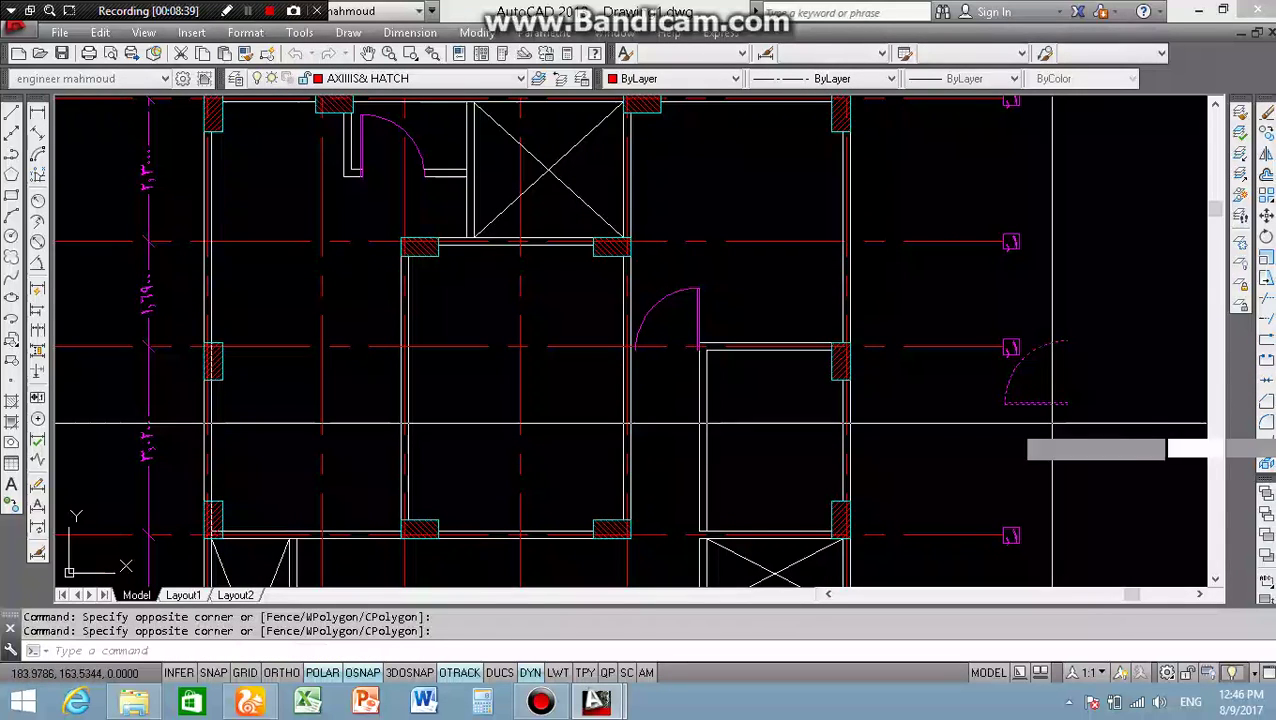
key(Return)
click(1060, 408)
scroll(1070, 407, down, 5)
scroll(880, 430, up, 5)
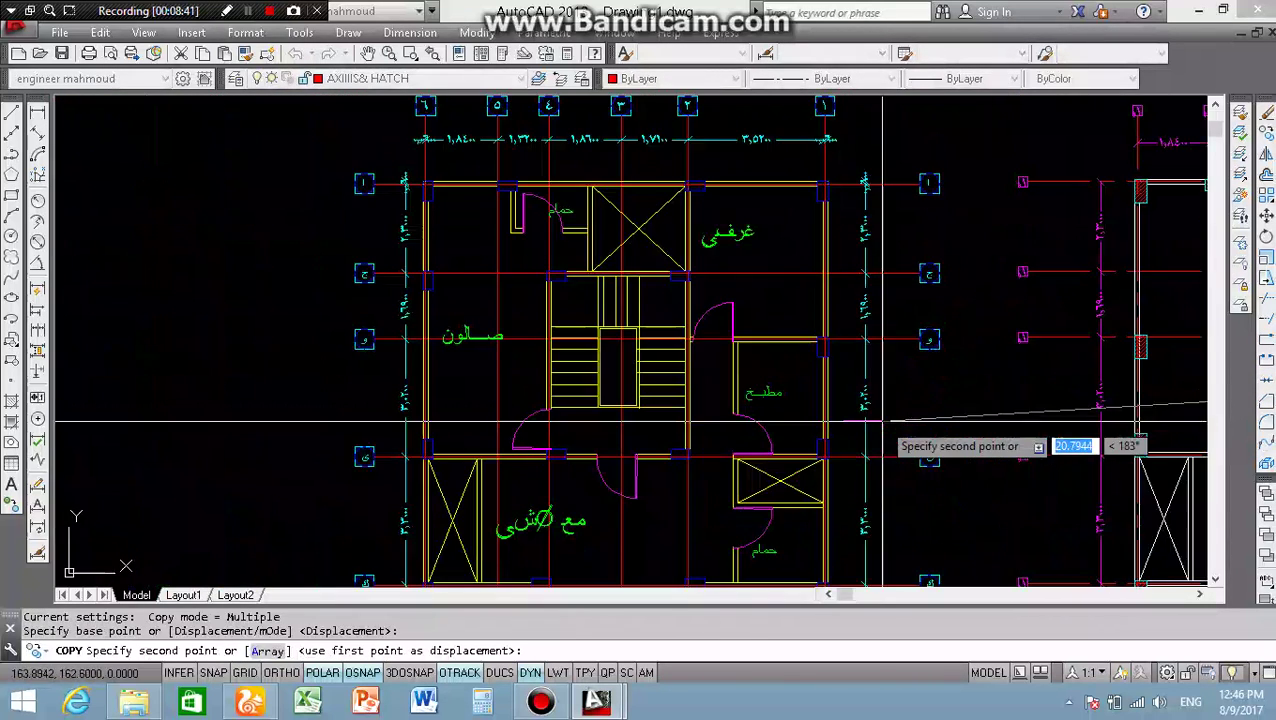
scroll(555, 430, down, 3)
scroll(555, 430, down, 2)
scroll(801, 422, up, 3)
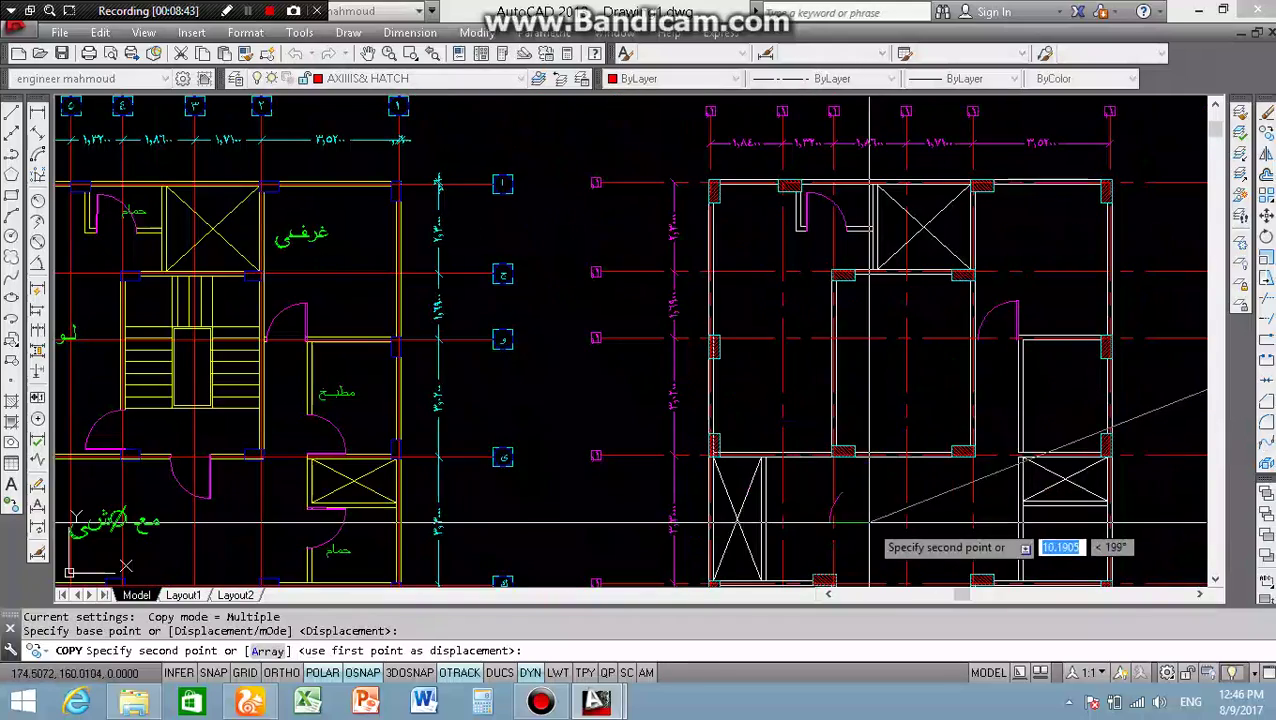
scroll(850, 520, down, 3)
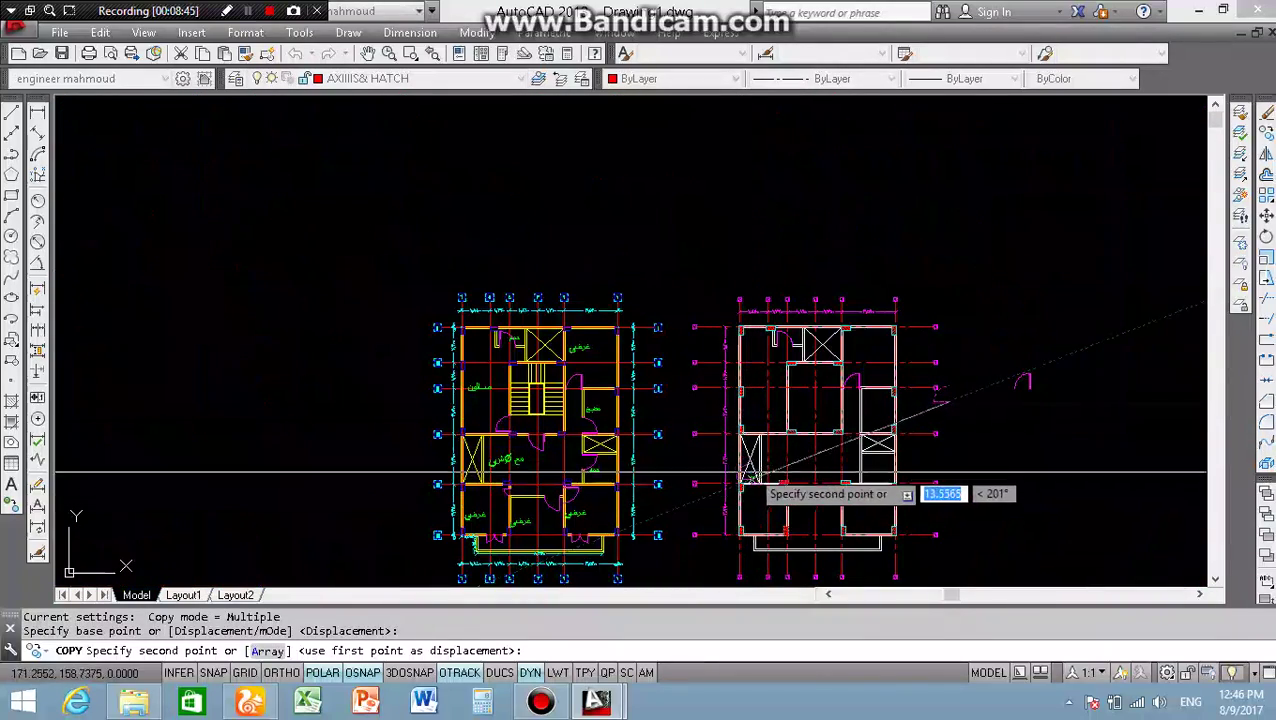
scroll(760, 440, up, 4)
scroll(740, 514, up, 3)
scroll(760, 514, down, 1)
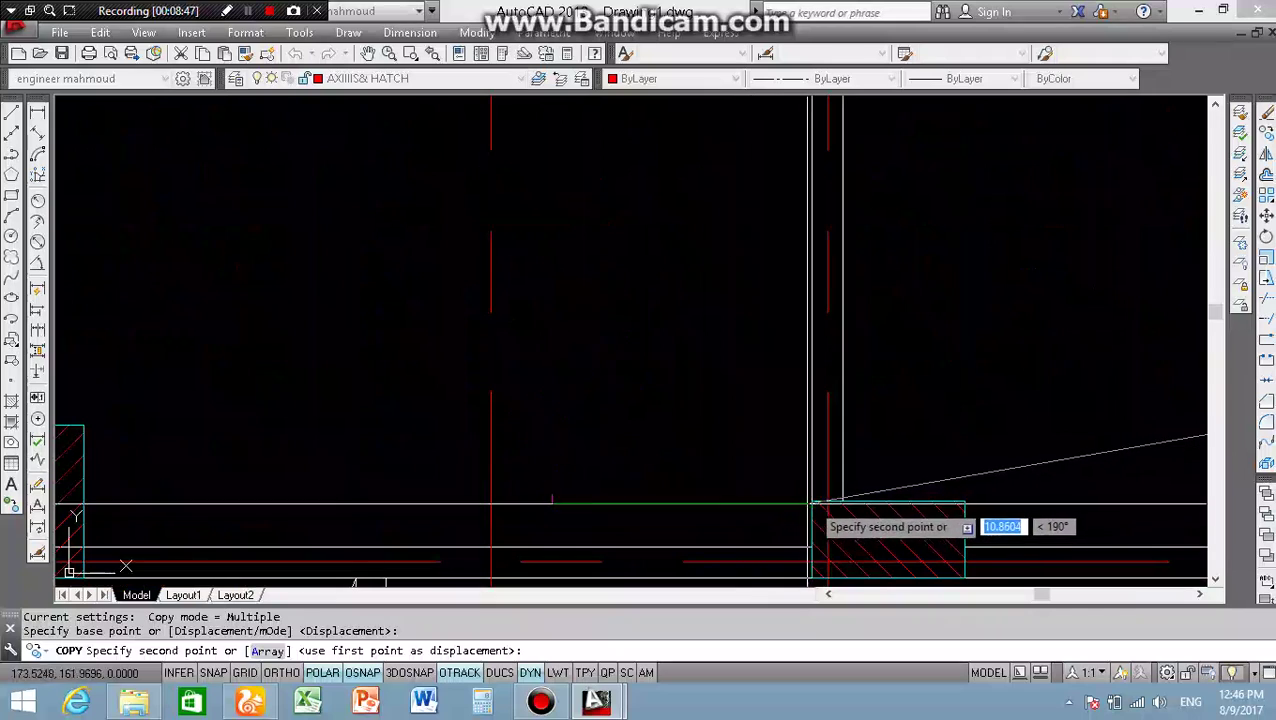
scroll(820, 515, up, 2)
scroll(843, 507, up, 2)
scroll(843, 490, down, 4)
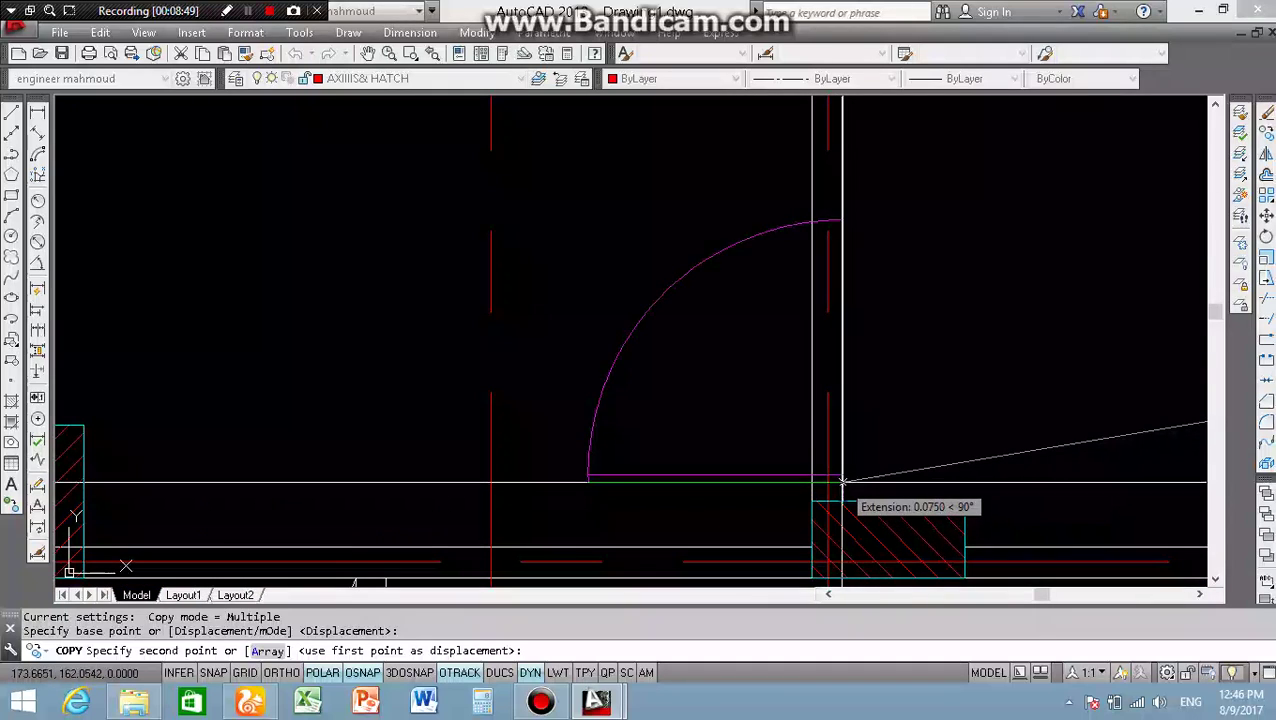
click(843, 484)
key(Escape)
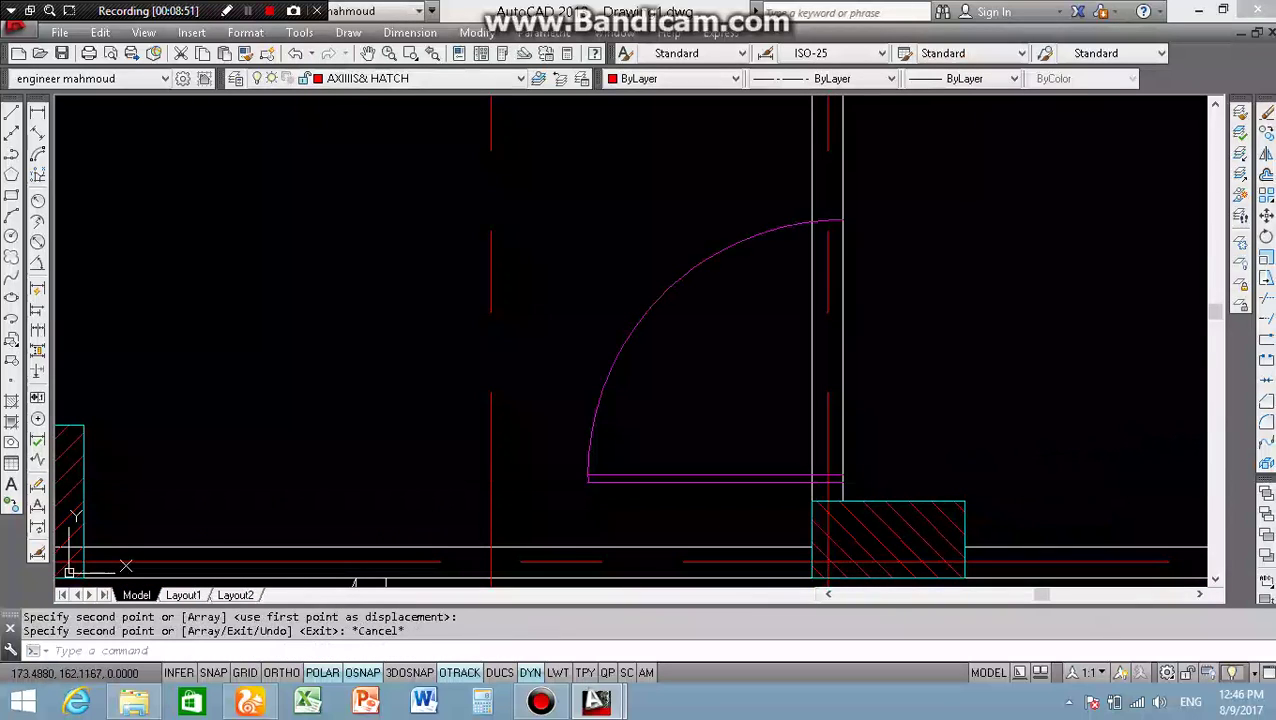
- Start trimming the wall lines at this opening, then cancel the trim
text(tr)
key(Return)
key(Return)
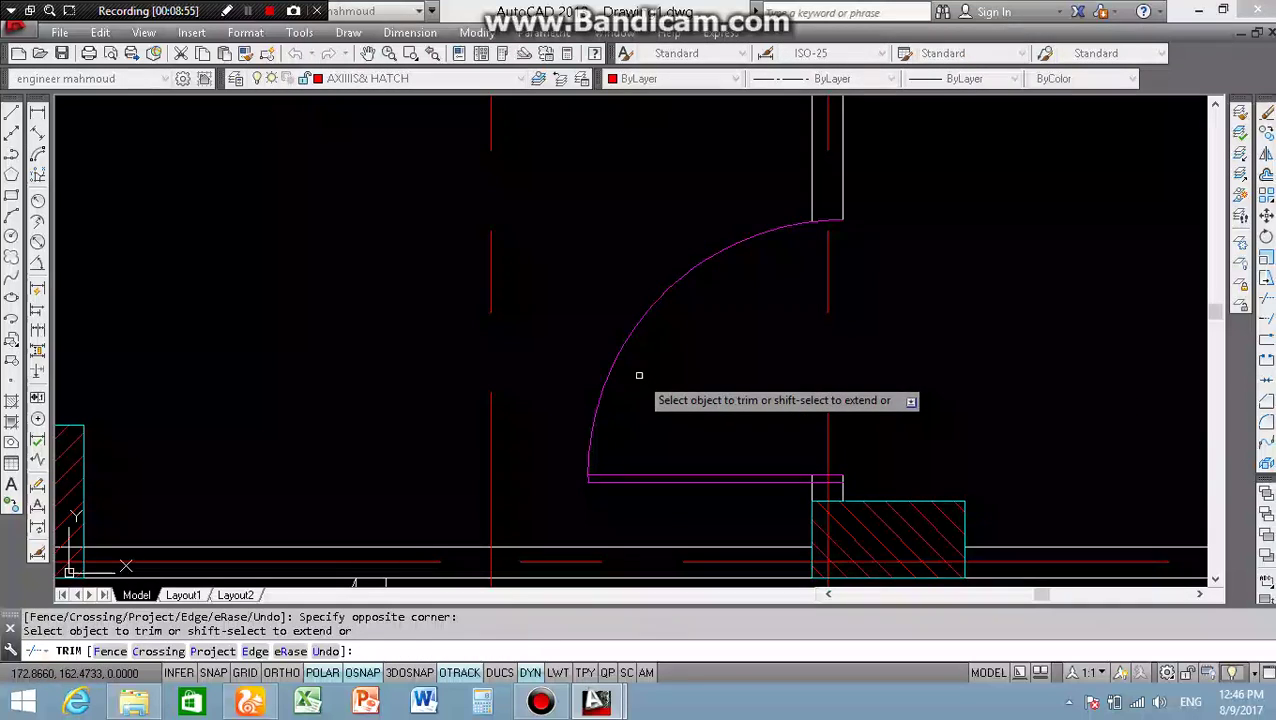
scroll(650, 376, down, 4)
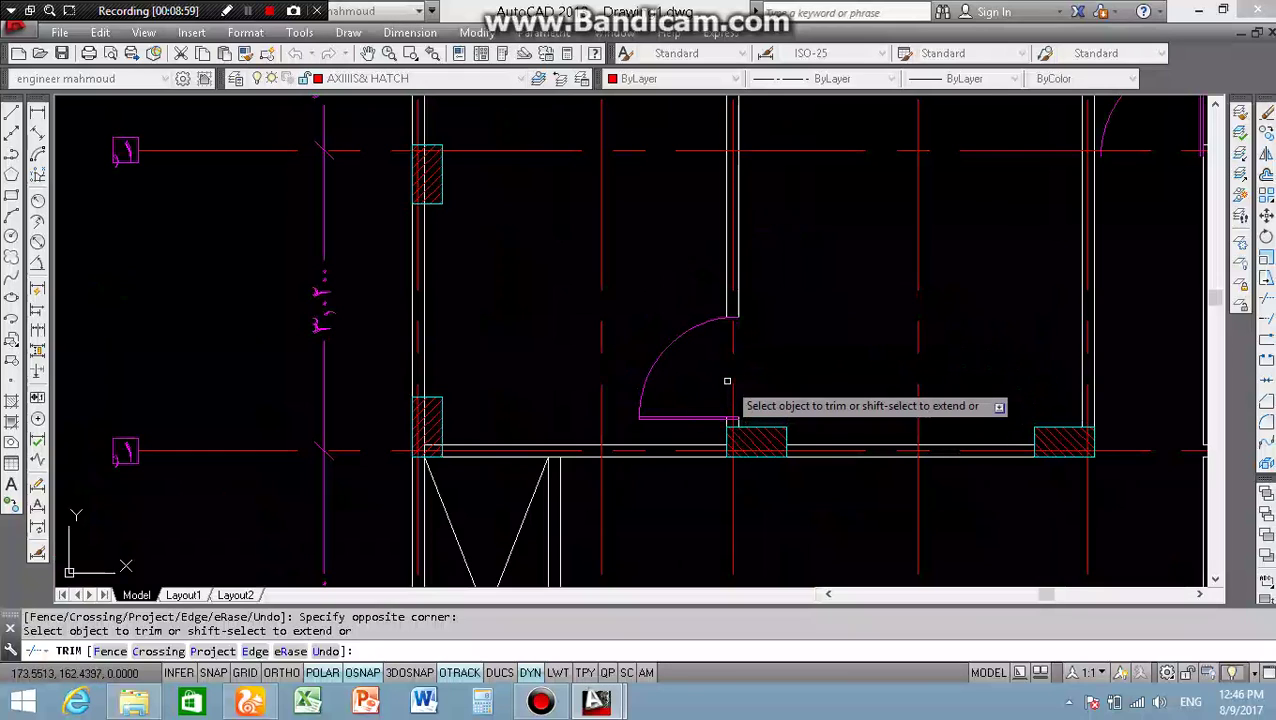
scroll(727, 381, down, 2)
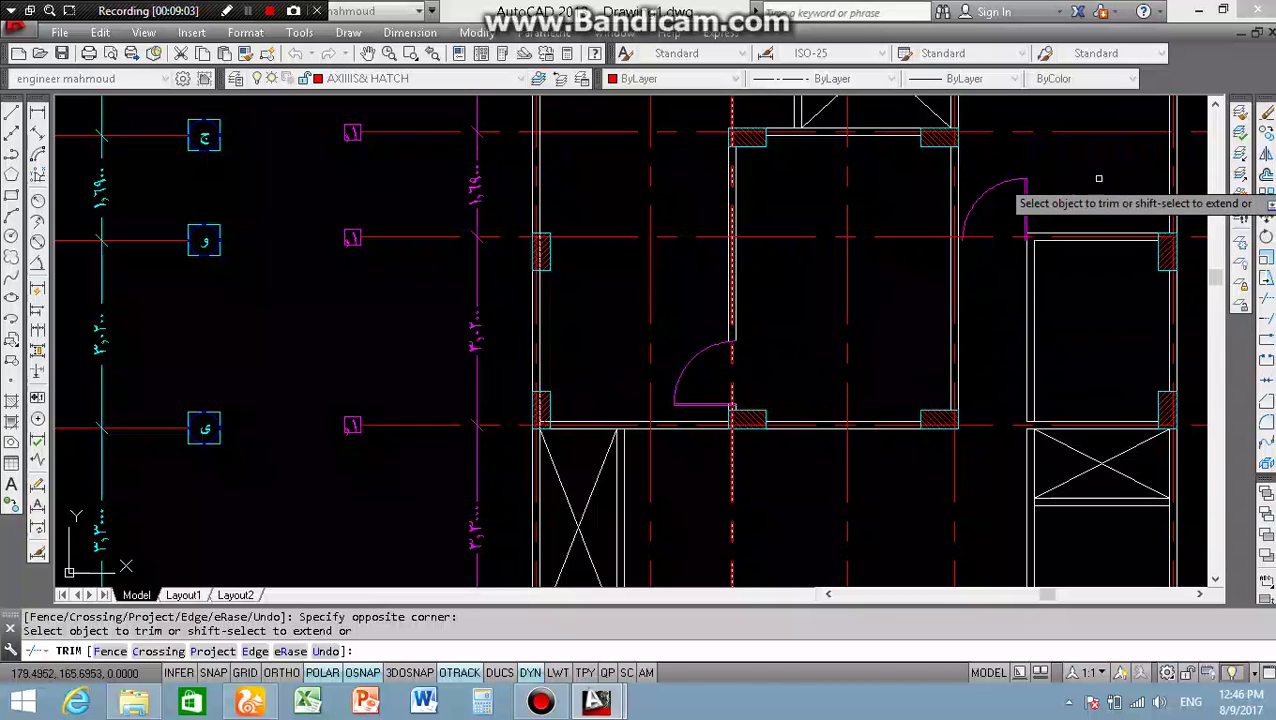
key(Escape)
- Lock the axis & hatch layer by picking an axis object, then zoom out over both plans
click(1240, 284)
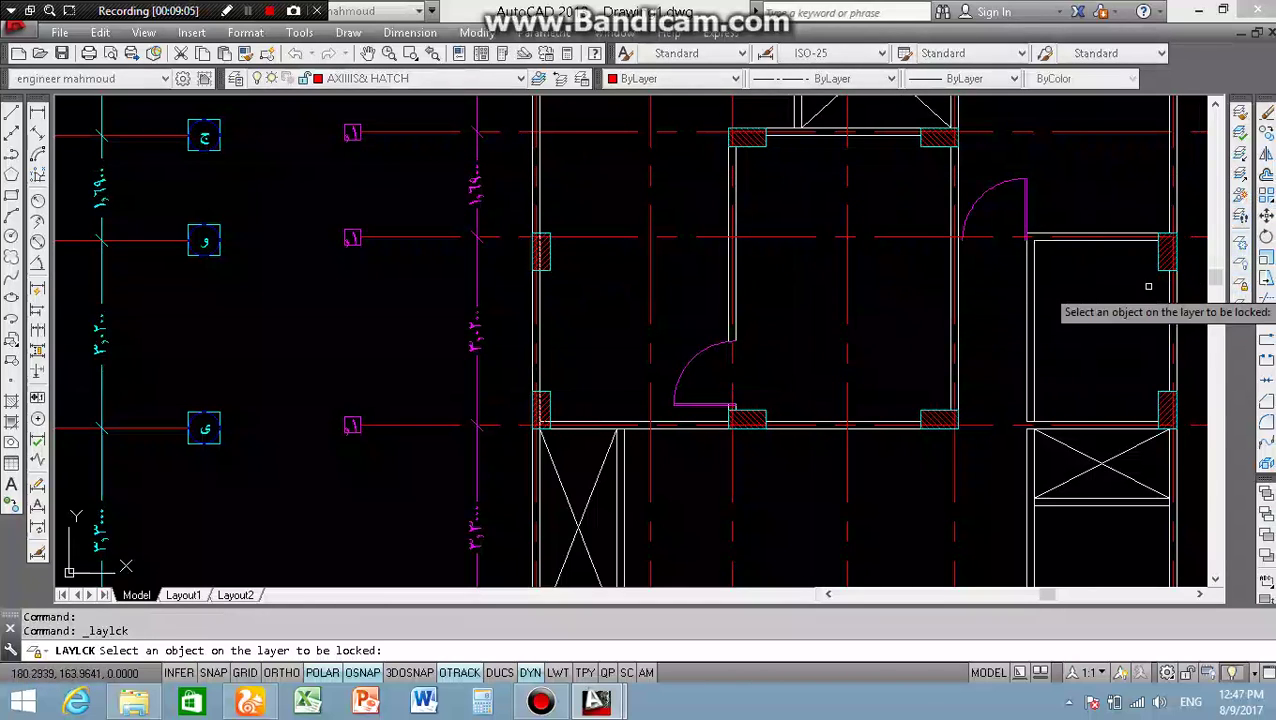
click(652, 378)
scroll(654, 387, down, 5)
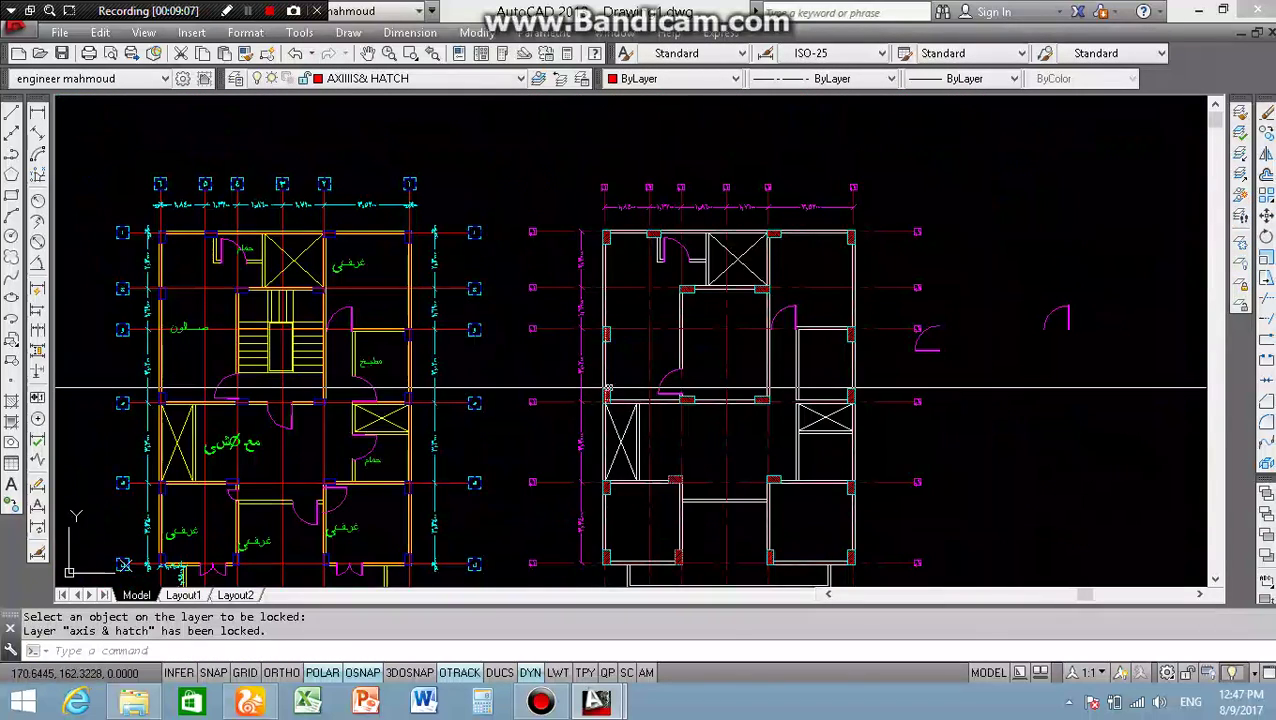
key(Escape)
scroll(458, 385, up, 2)
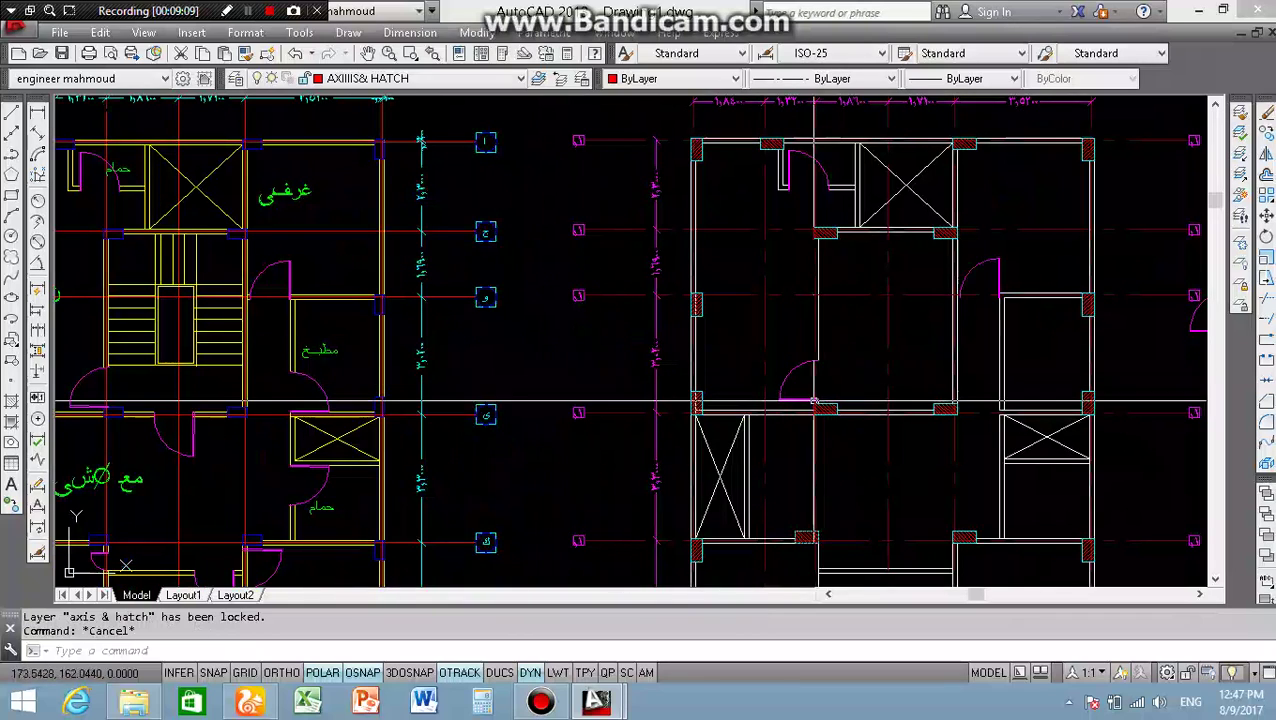
scroll(822, 395, down, 2)
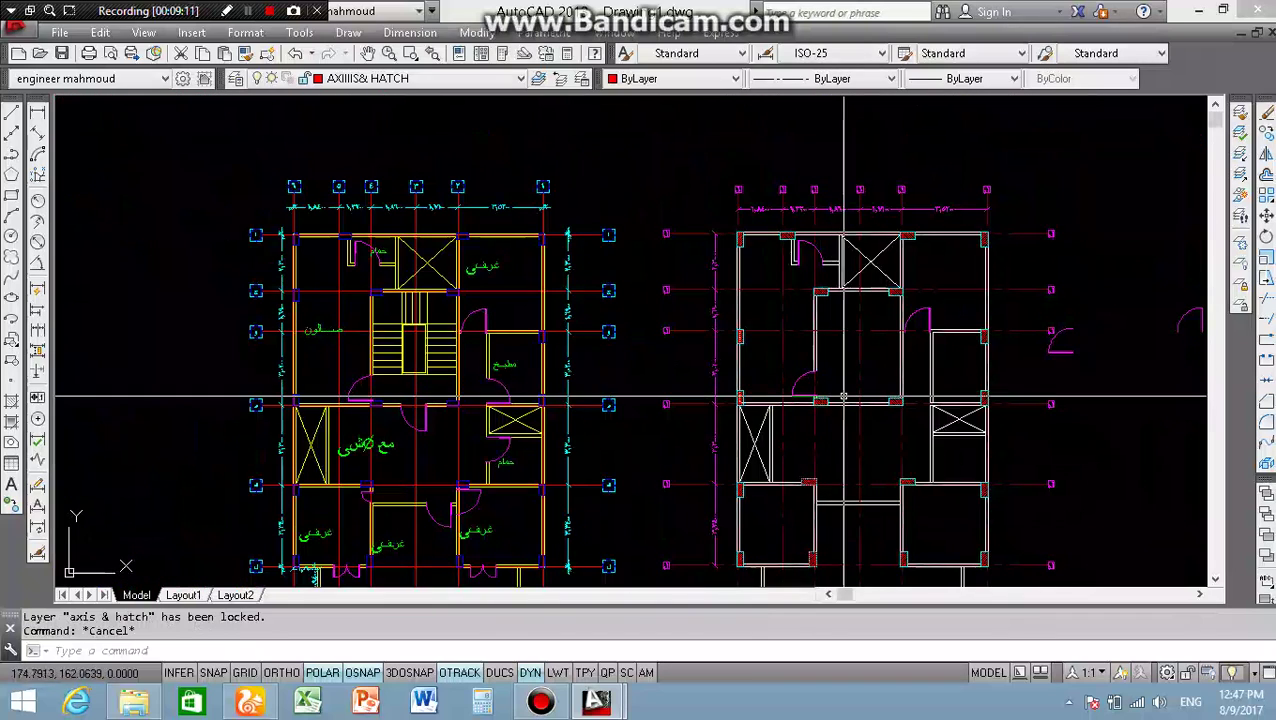
scroll(763, 350, down, 4)
scroll(915, 336, up, 6)
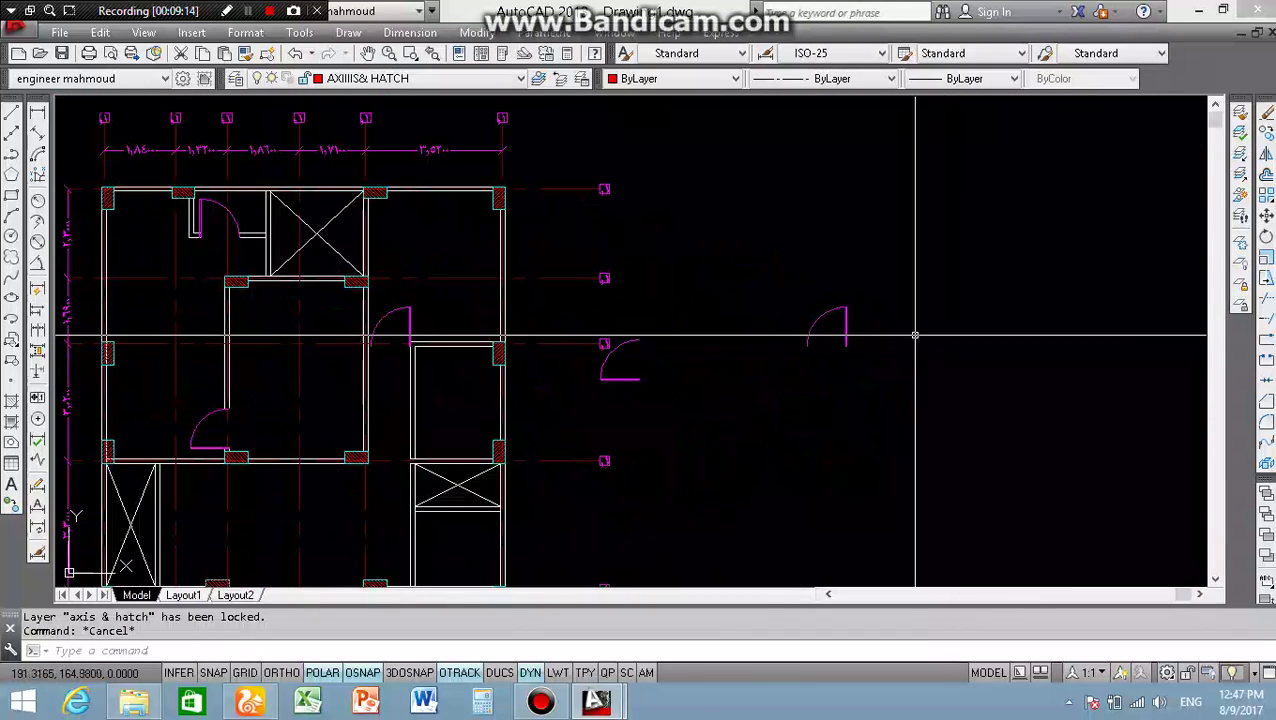
- Rotate the second door swing beside the plan by 90°
click(766, 347)
text(ro)
key(Return)
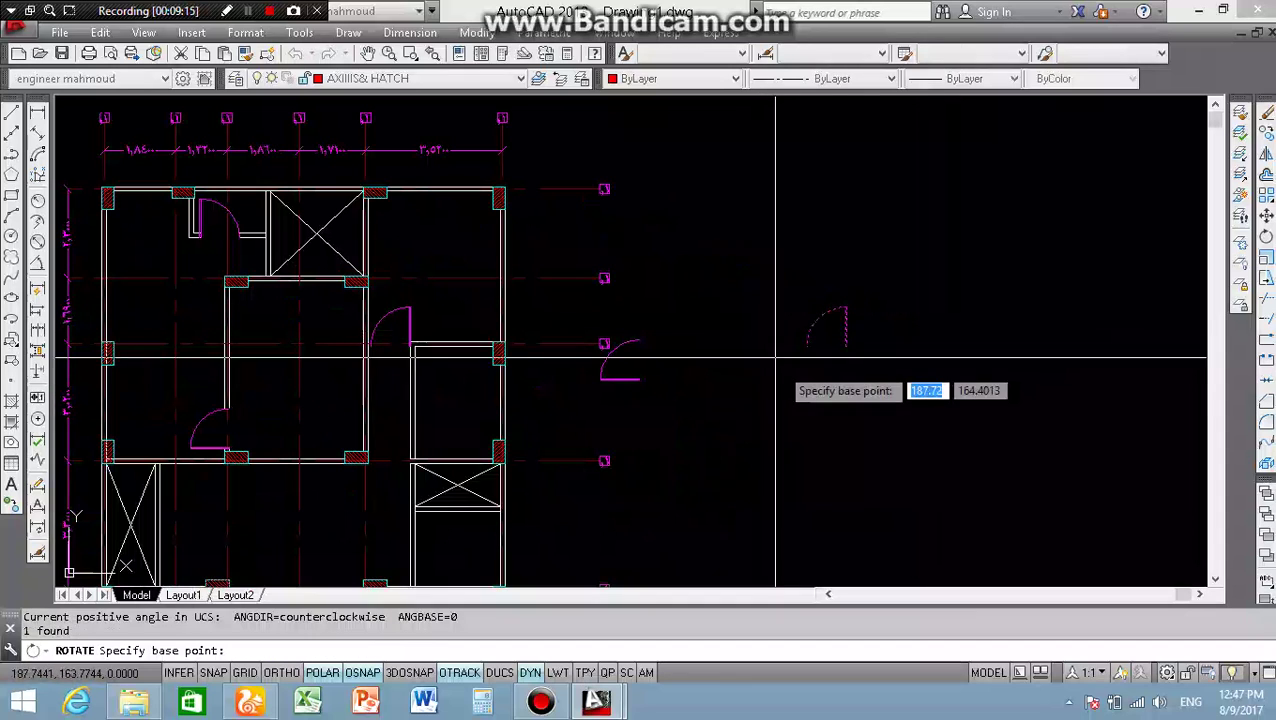
click(773, 384)
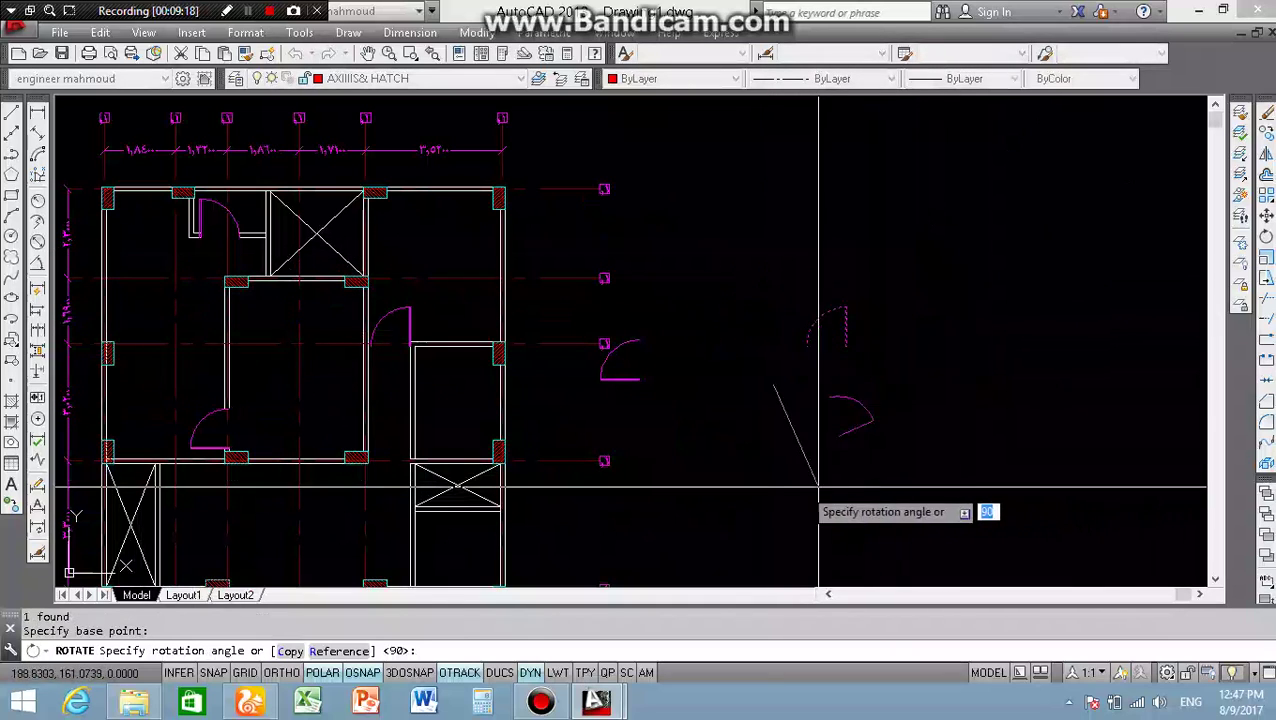
click(769, 507)
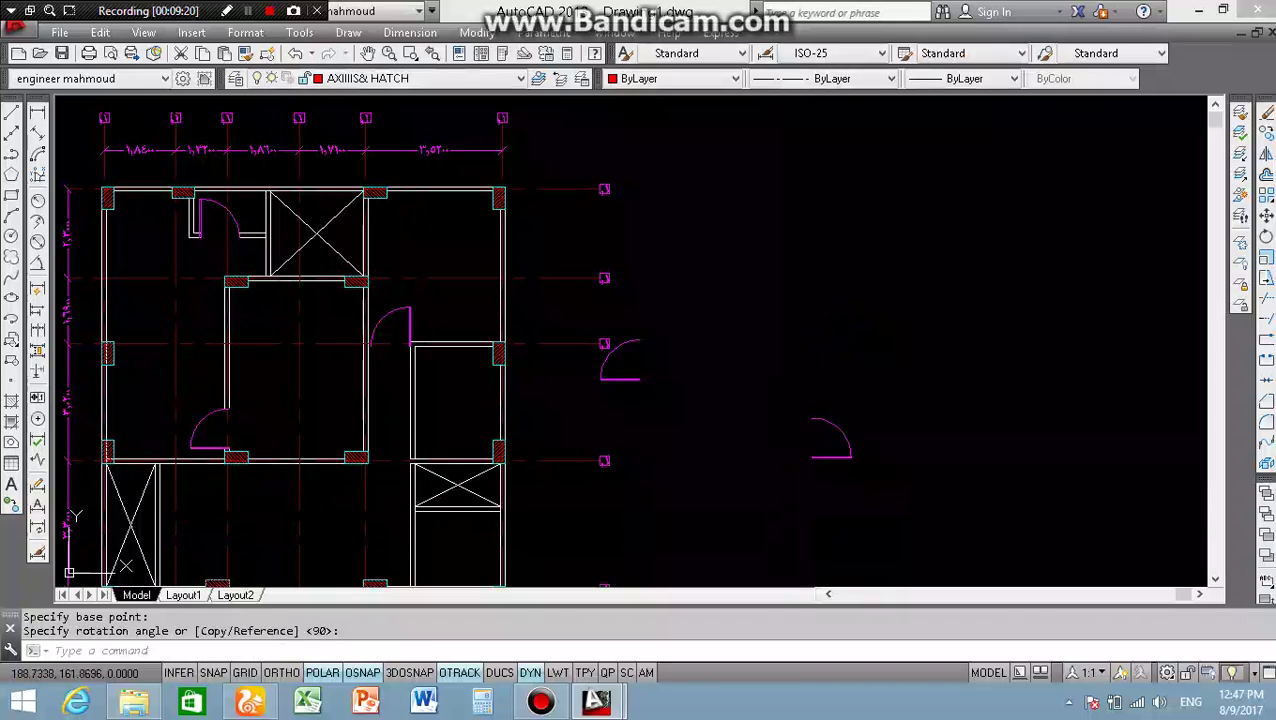
- Copy the rotated door into the wall opening of the structural column plan
scroll(838, 457, up, 2)
scroll(838, 457, up, 2)
click(890, 385)
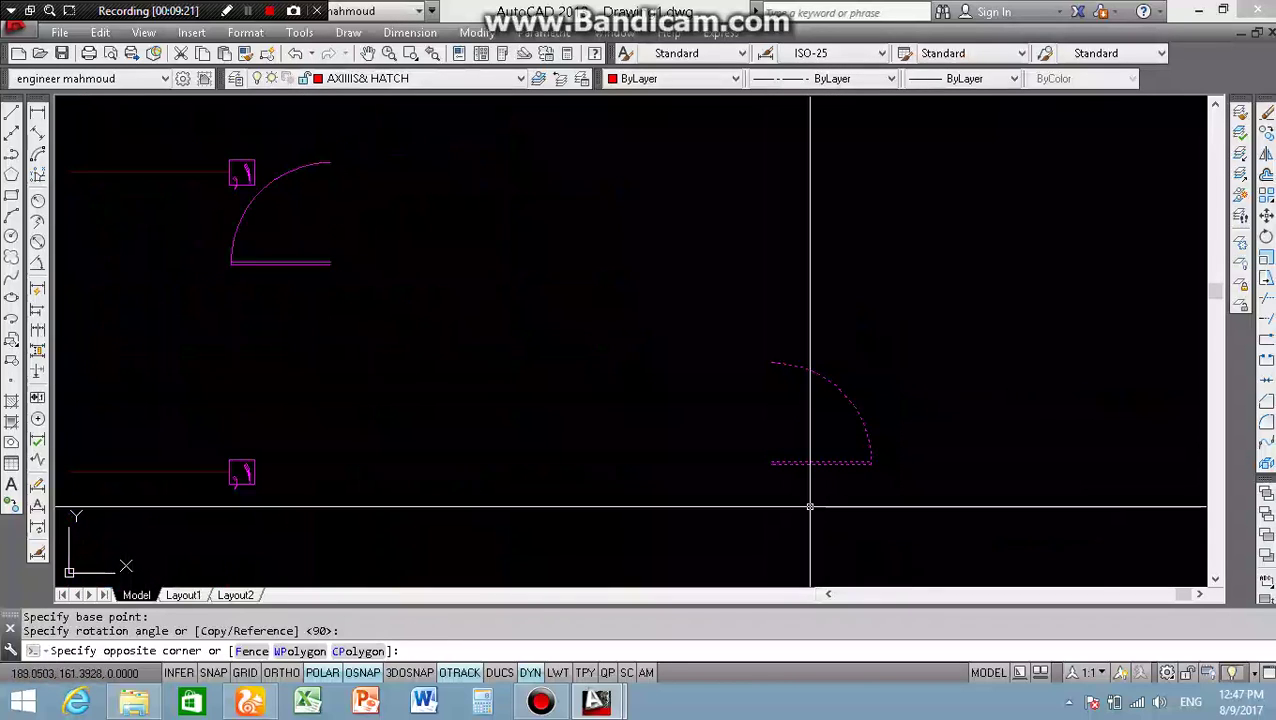
text(co)
key(Return)
scroll(769, 480, up, 3)
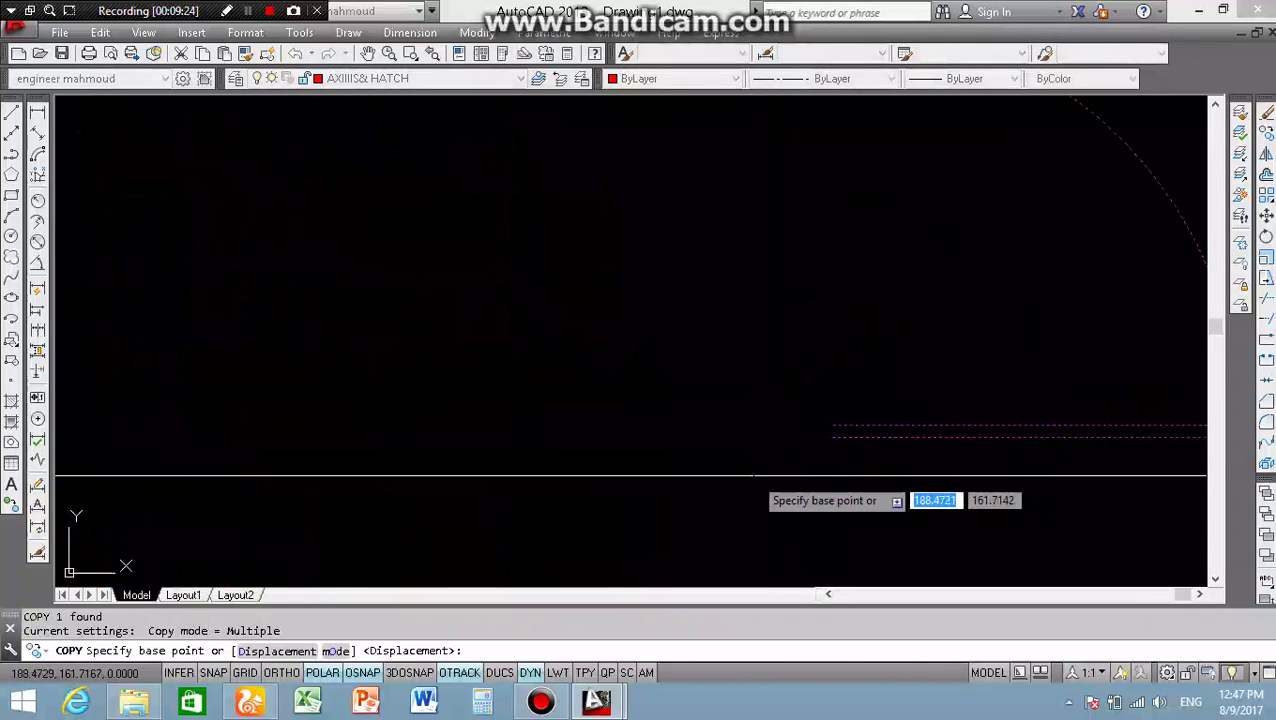
click(826, 437)
scroll(826, 441, down, 3)
scroll(790, 470, down, 1)
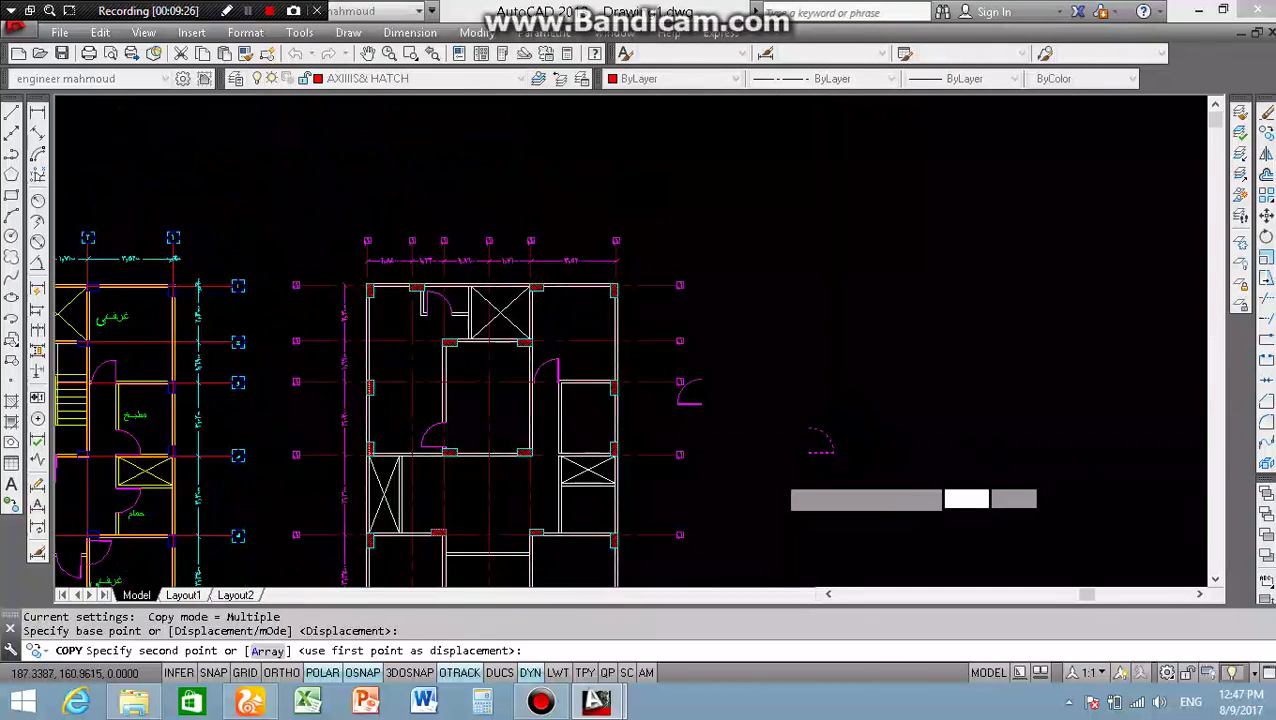
scroll(776, 473, down, 1)
scroll(720, 470, up, 2)
scroll(655, 468, up, 2)
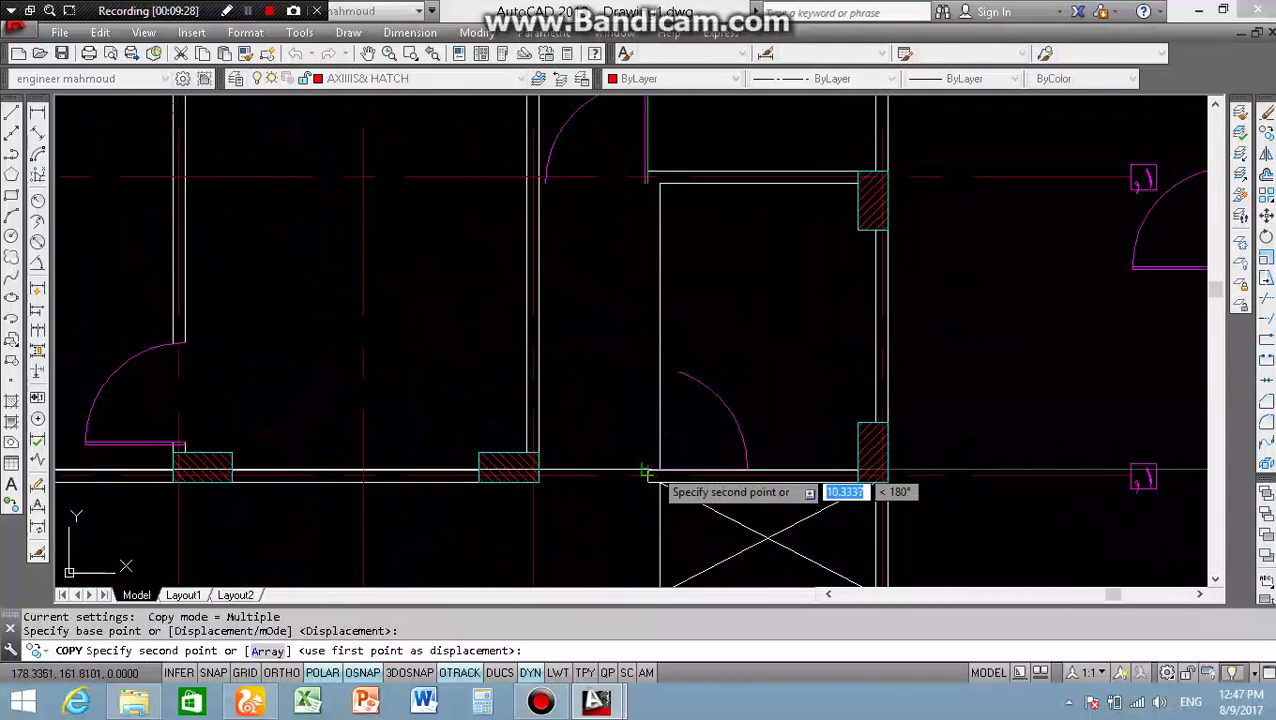
scroll(655, 471, up, 1)
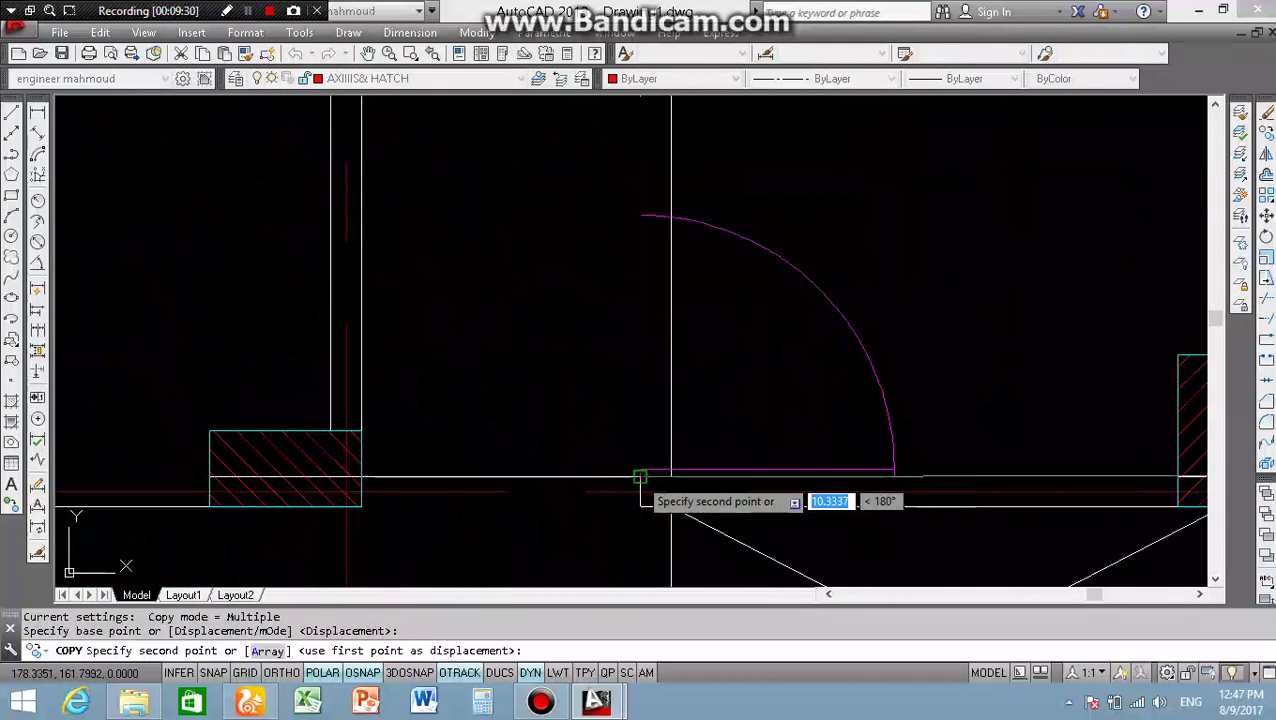
click(640, 430)
key(Escape)
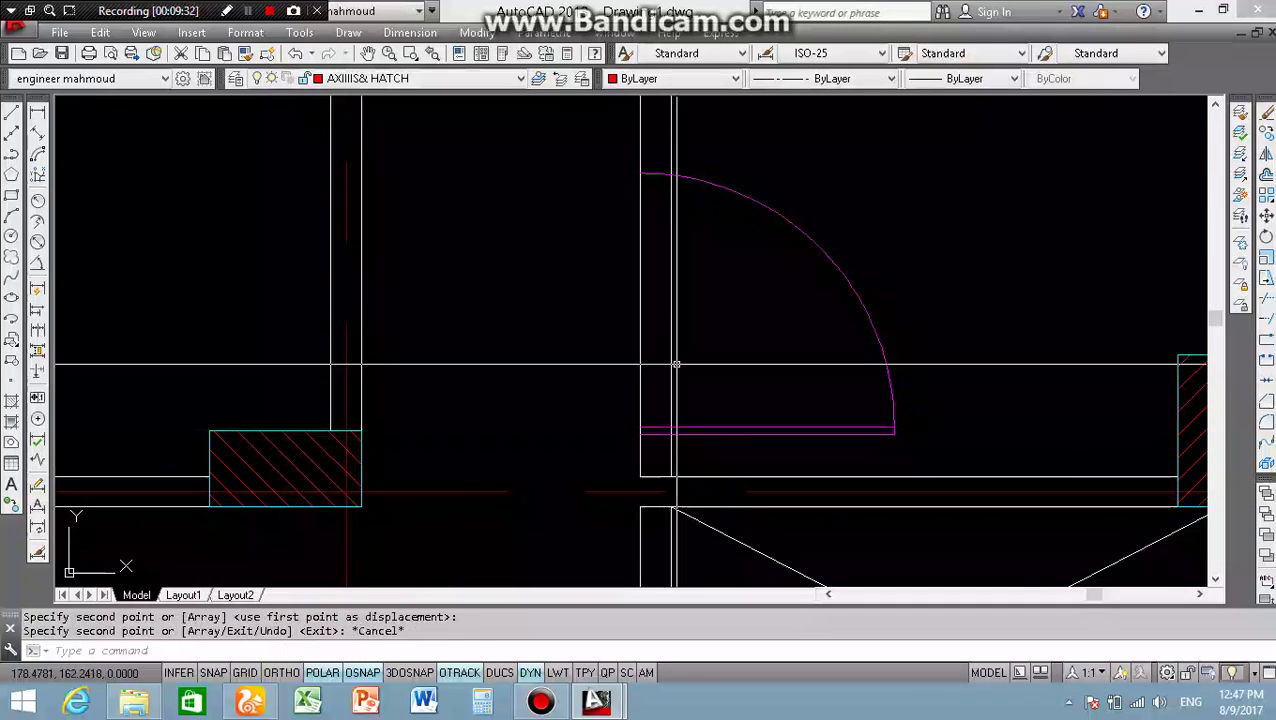
text(TR)
- Start trimming the wall lines at the new opening, then cancel the trim
key(Return)
key(Return)
click(584, 341)
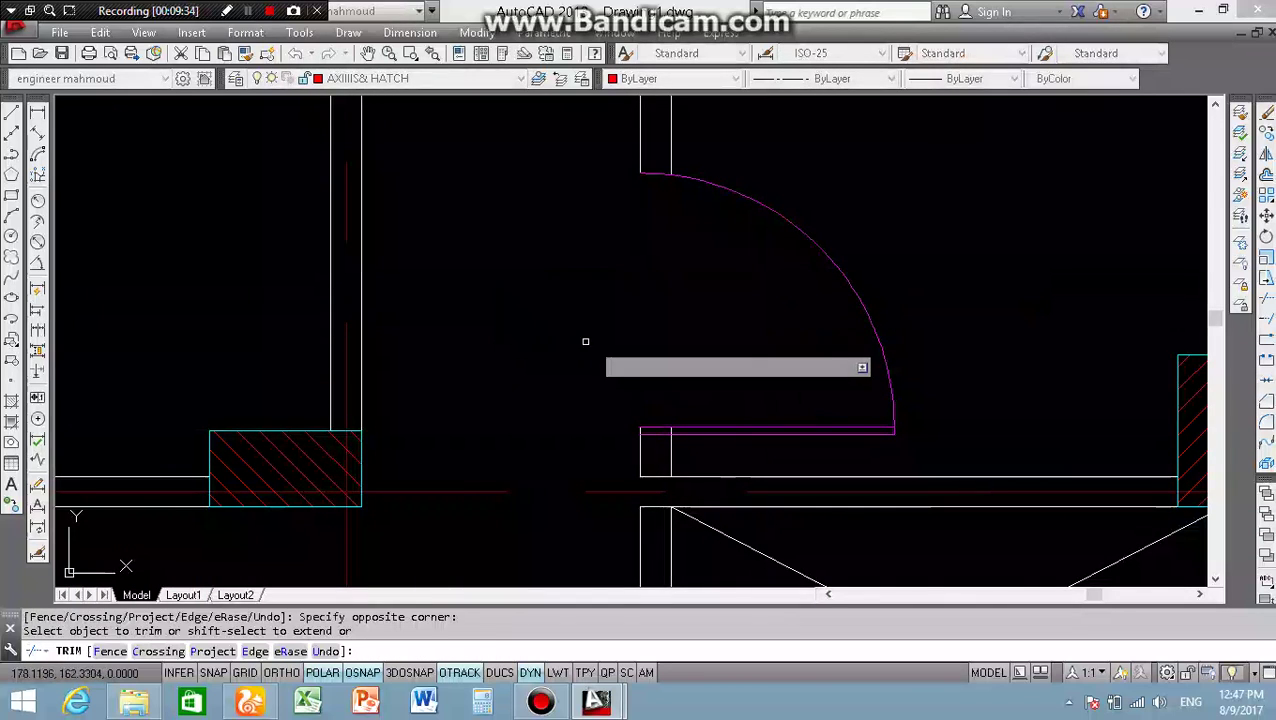
scroll(638, 339, down, 3)
scroll(579, 403, down, 2)
key(Escape)
scroll(416, 390, down, 2)
scroll(414, 335, up, 6)
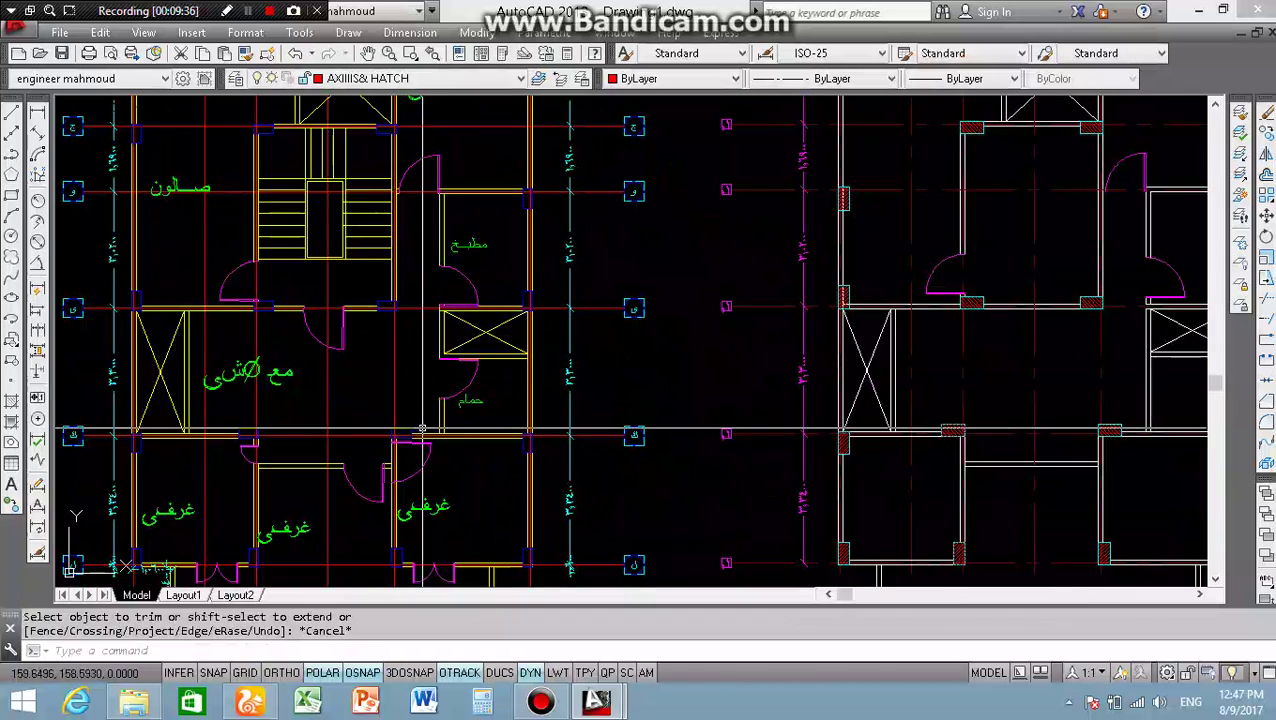
scroll(361, 346, down, 2)
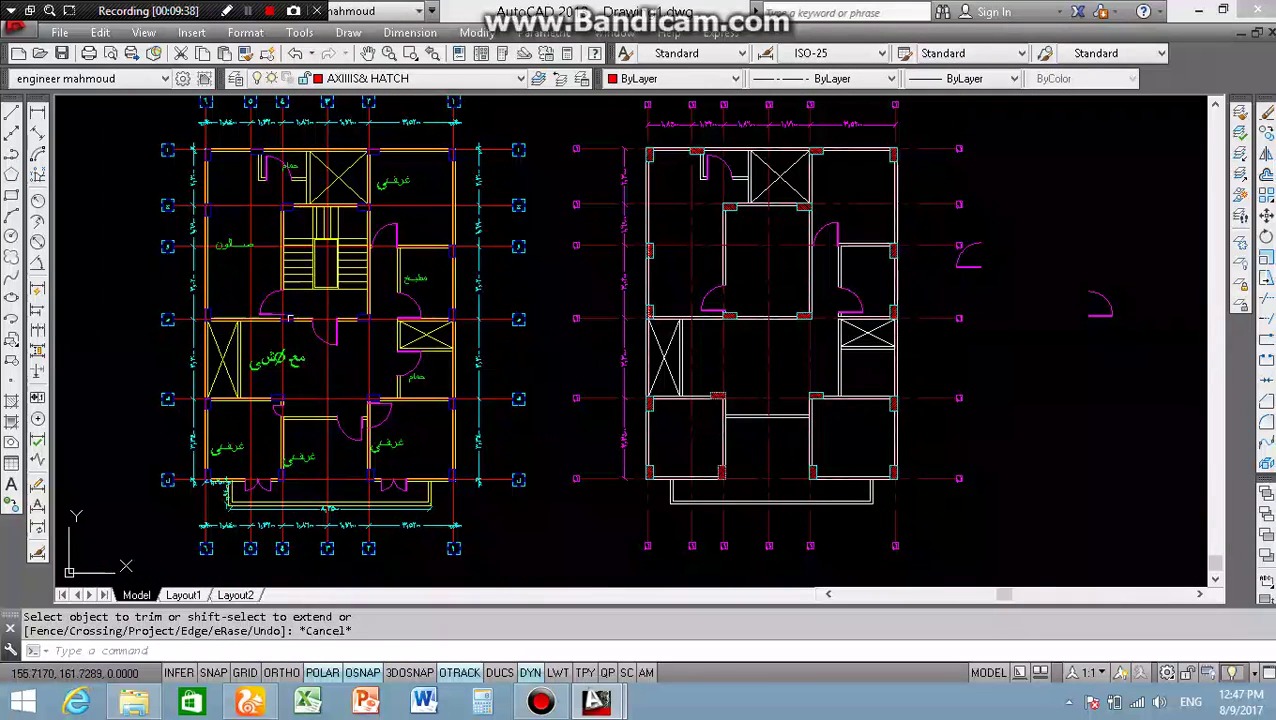